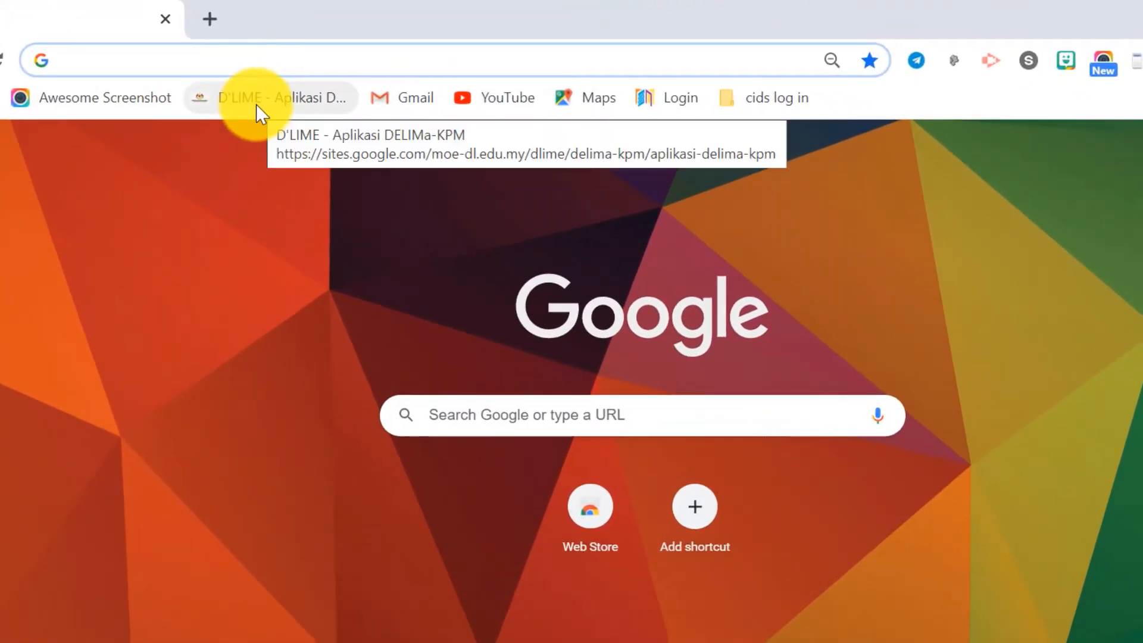
Open the bookmarked D'LIME Aplikasi DELIMa-KPM page and go to the PORTAL DELIMa KPM site.
{"action": "left_click", "coordinate": [256, 105]}
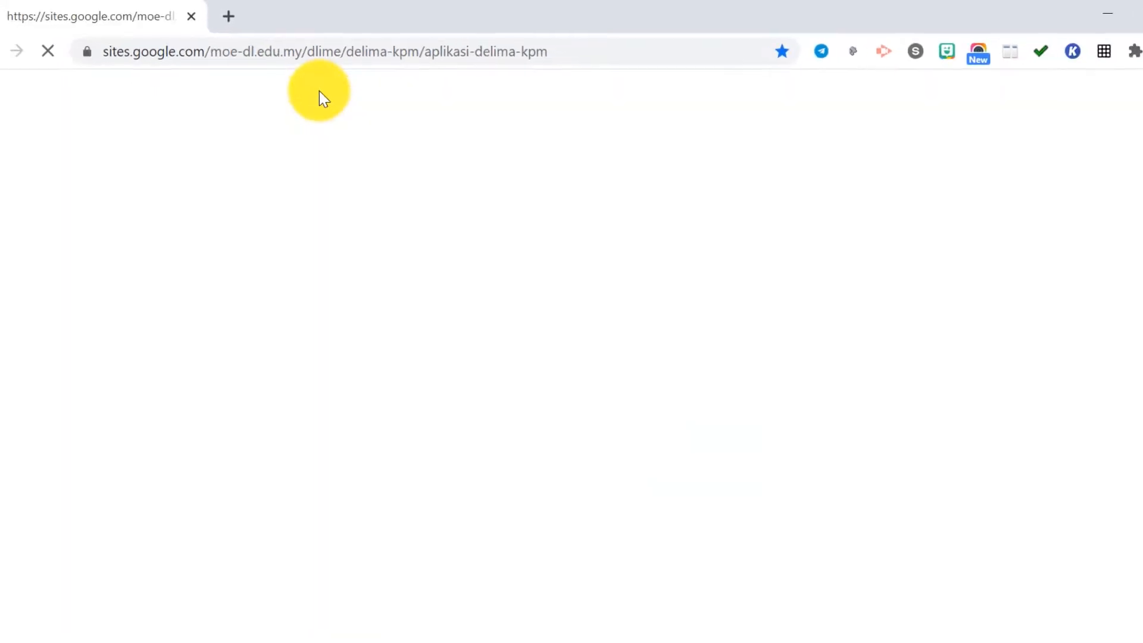
{"action": "scroll", "coordinate": [563, 435], "scroll_direction": "down", "scroll_amount": 5}
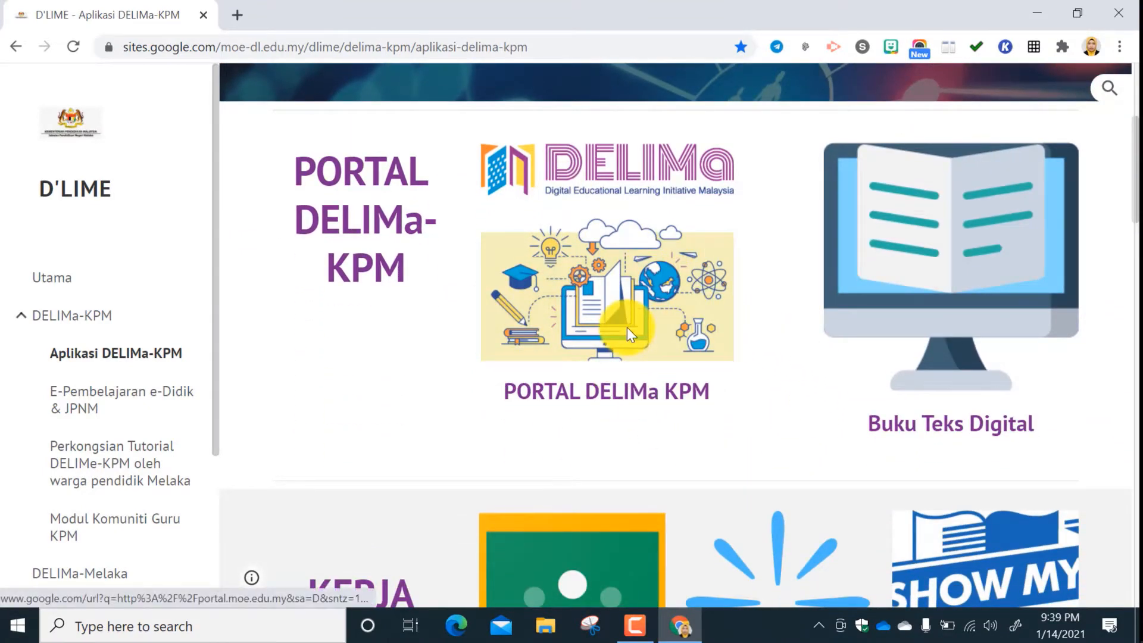
{"action": "scroll", "coordinate": [627, 328], "scroll_direction": "down", "scroll_amount": 5}
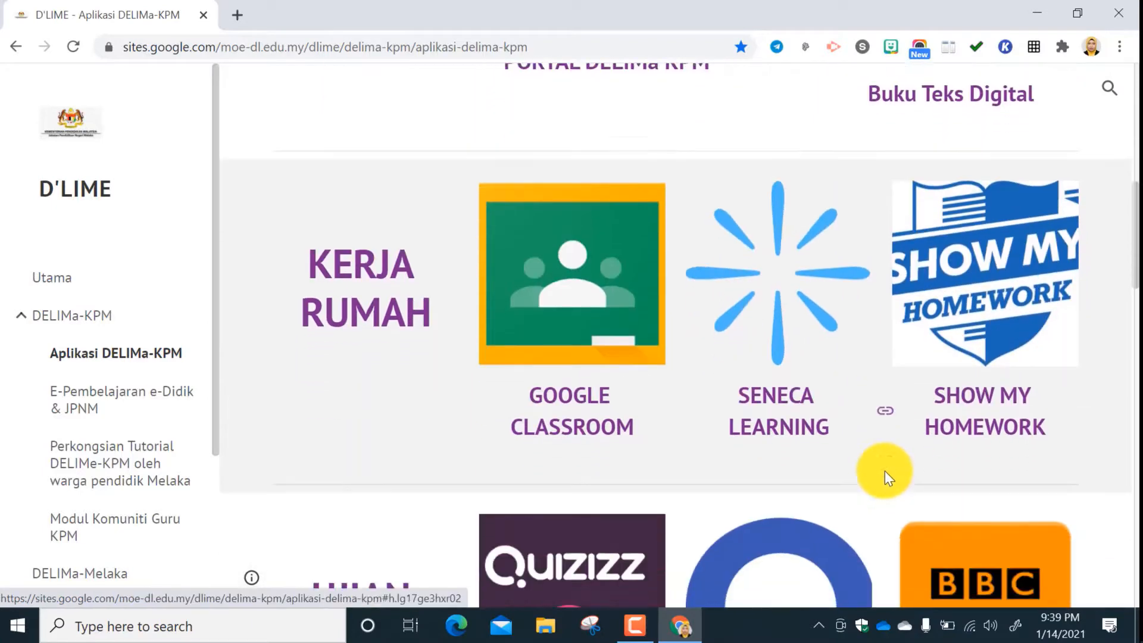
{"action": "scroll", "coordinate": [885, 471], "scroll_direction": "down", "scroll_amount": 3}
{"action": "scroll", "coordinate": [613, 490], "scroll_direction": "down", "scroll_amount": 3}
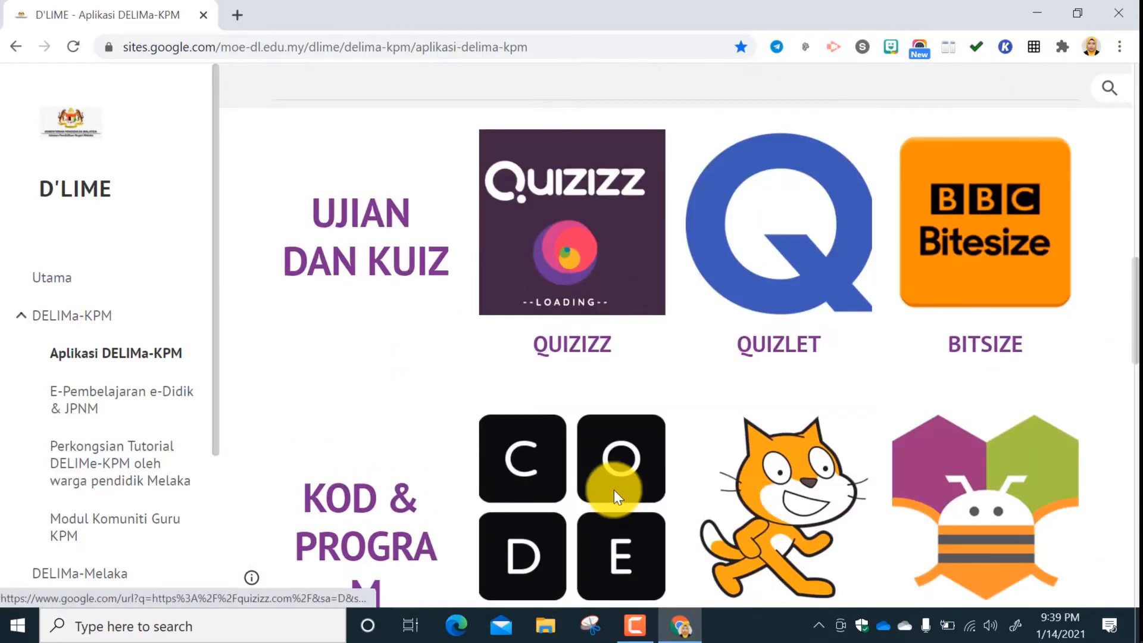
{"action": "scroll", "coordinate": [613, 490], "scroll_direction": "up", "scroll_amount": 9}
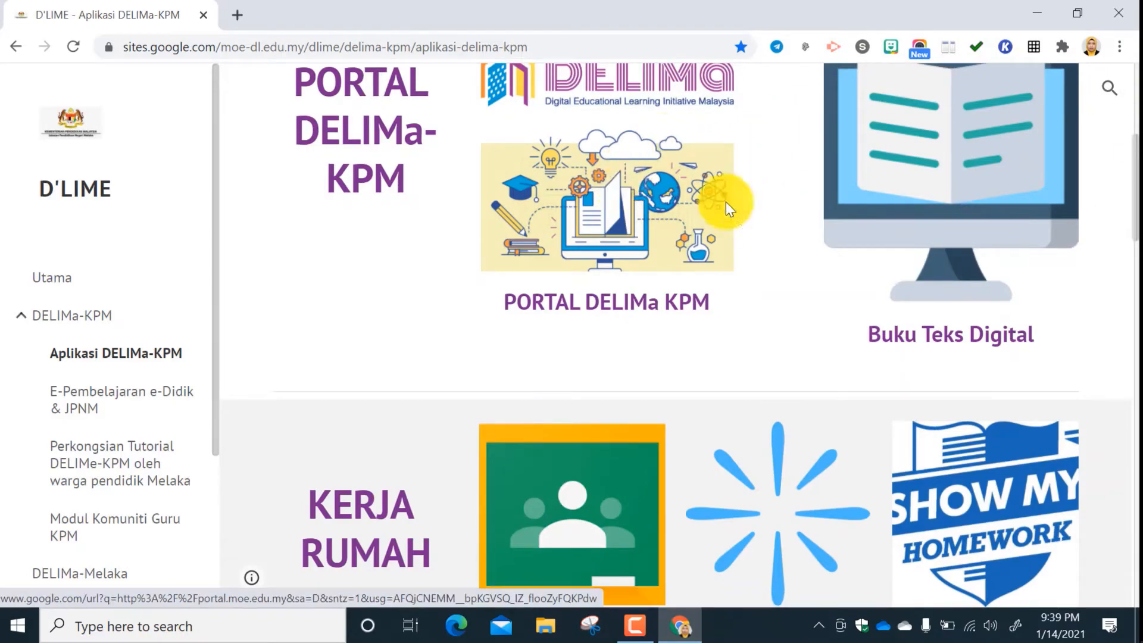
{"action": "scroll", "coordinate": [724, 307], "scroll_direction": "up", "scroll_amount": 1}
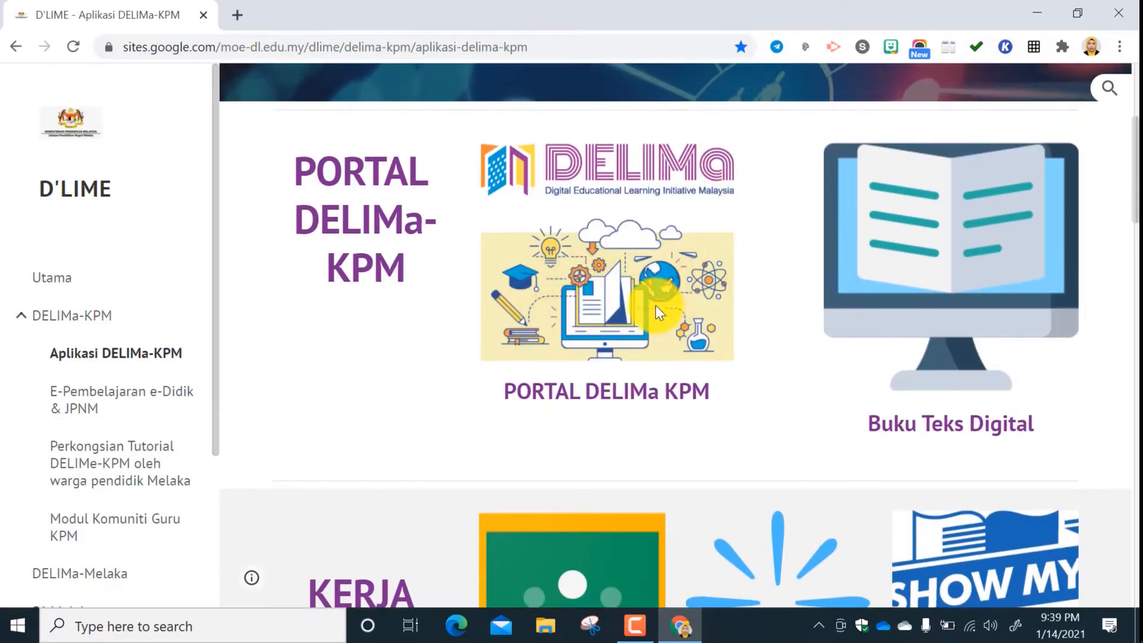
{"action": "left_click", "coordinate": [652, 286]}
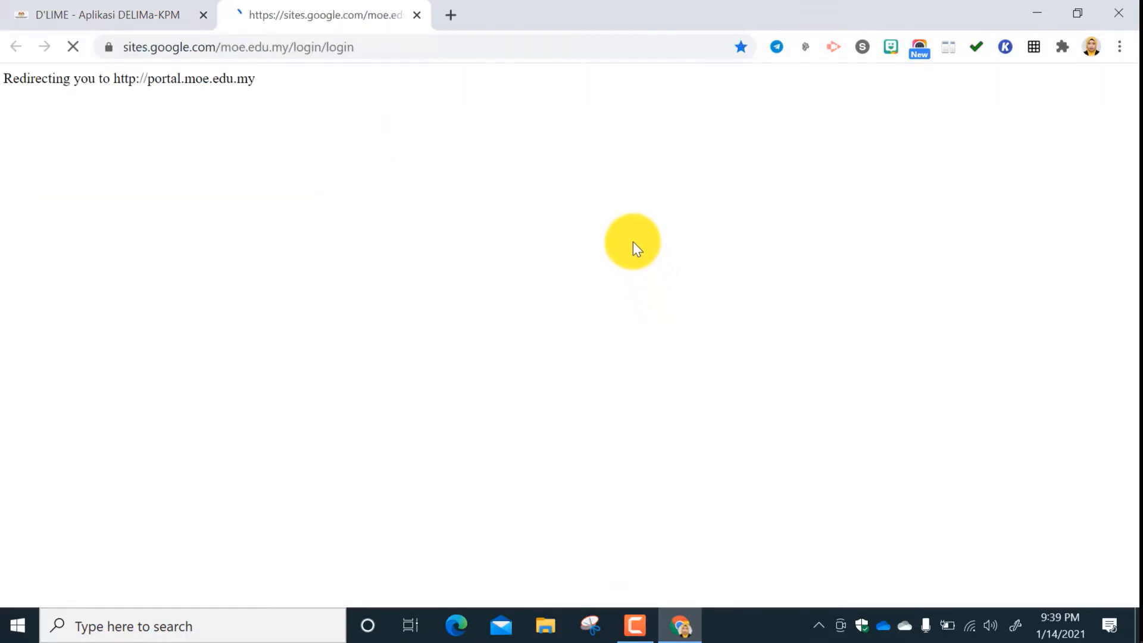
Log in to the DELIMa portal with the saved Google account.
{"action": "scroll", "coordinate": [608, 417], "scroll_direction": "down", "scroll_amount": 3}
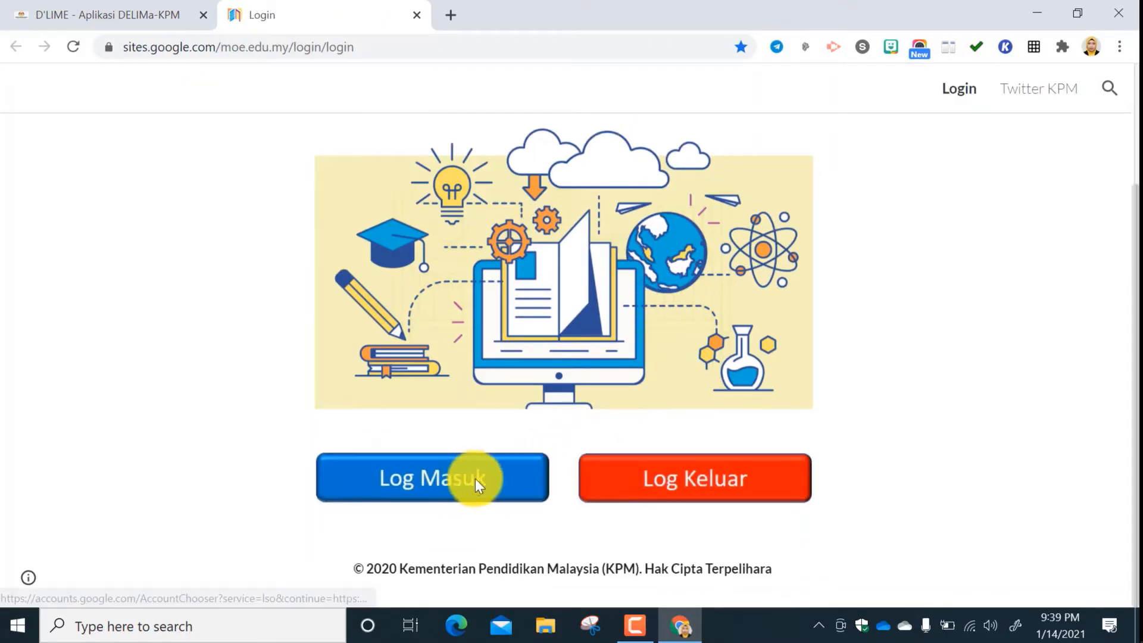
{"action": "left_click", "coordinate": [501, 473]}
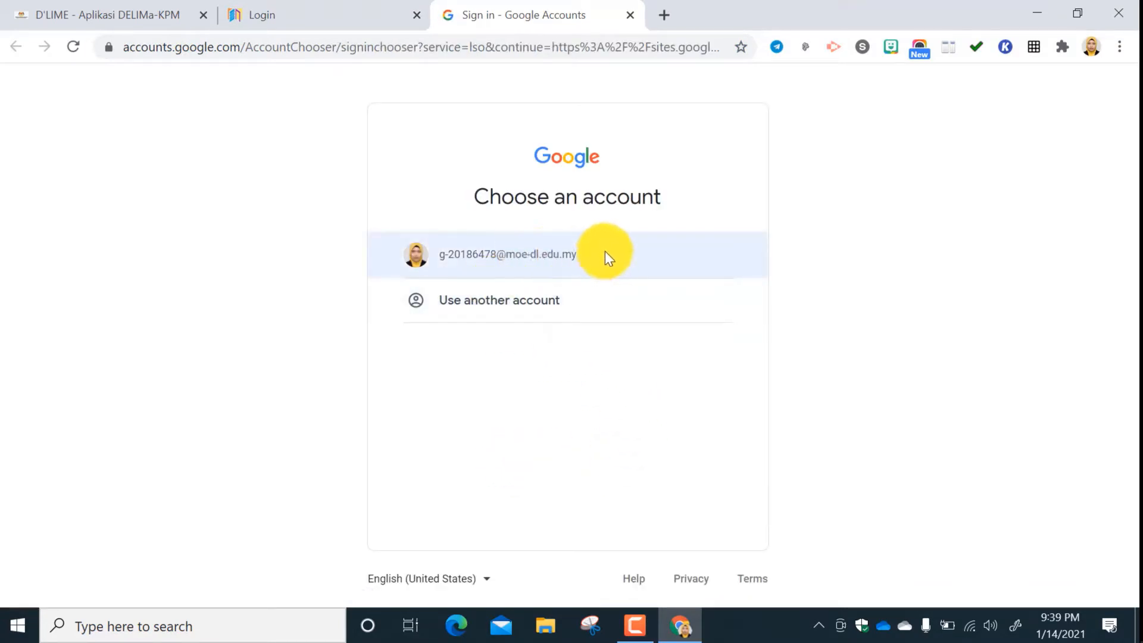
{"action": "left_click", "coordinate": [514, 257]}
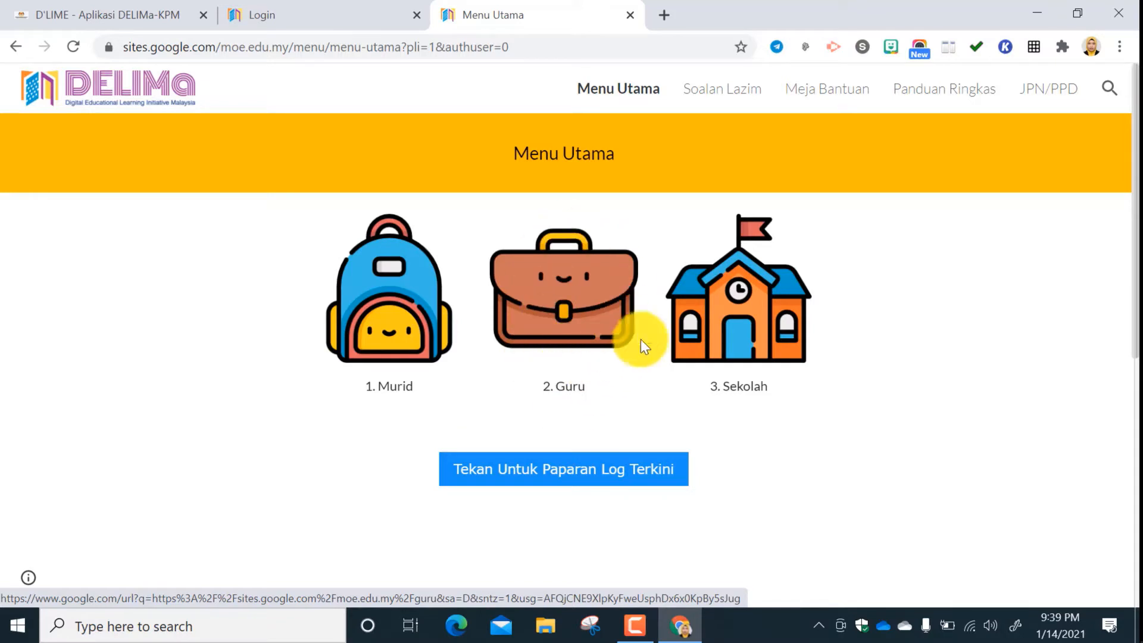
Enter the Guru section of the portal and open its Buku Teks Digital page.
{"action": "left_click", "coordinate": [592, 316]}
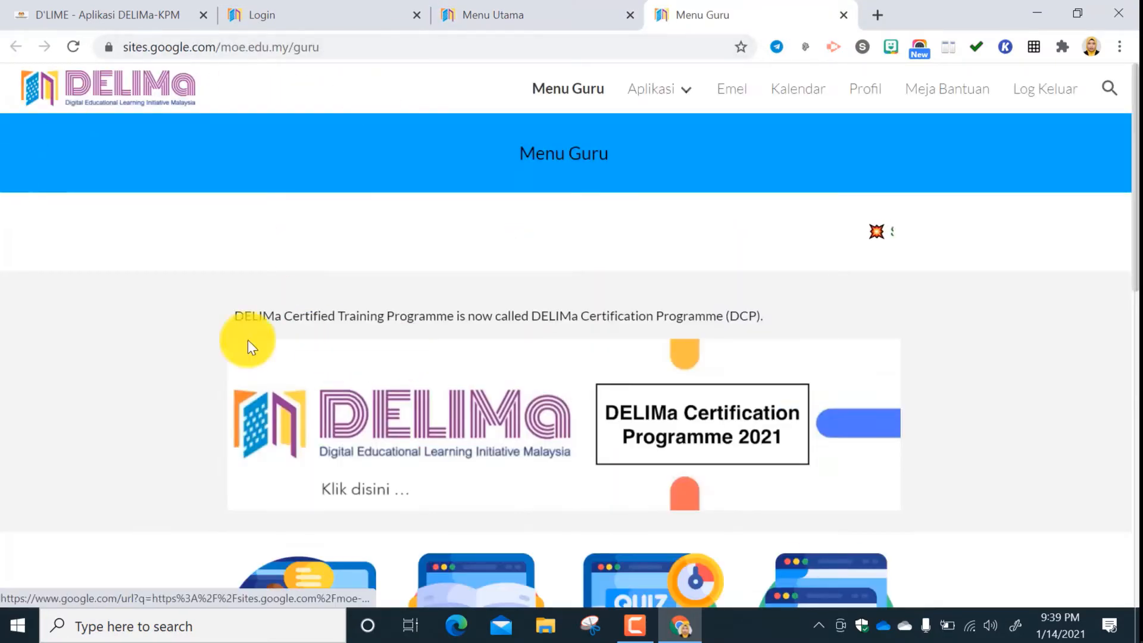
{"action": "scroll", "coordinate": [571, 293], "scroll_direction": "down", "scroll_amount": 5}
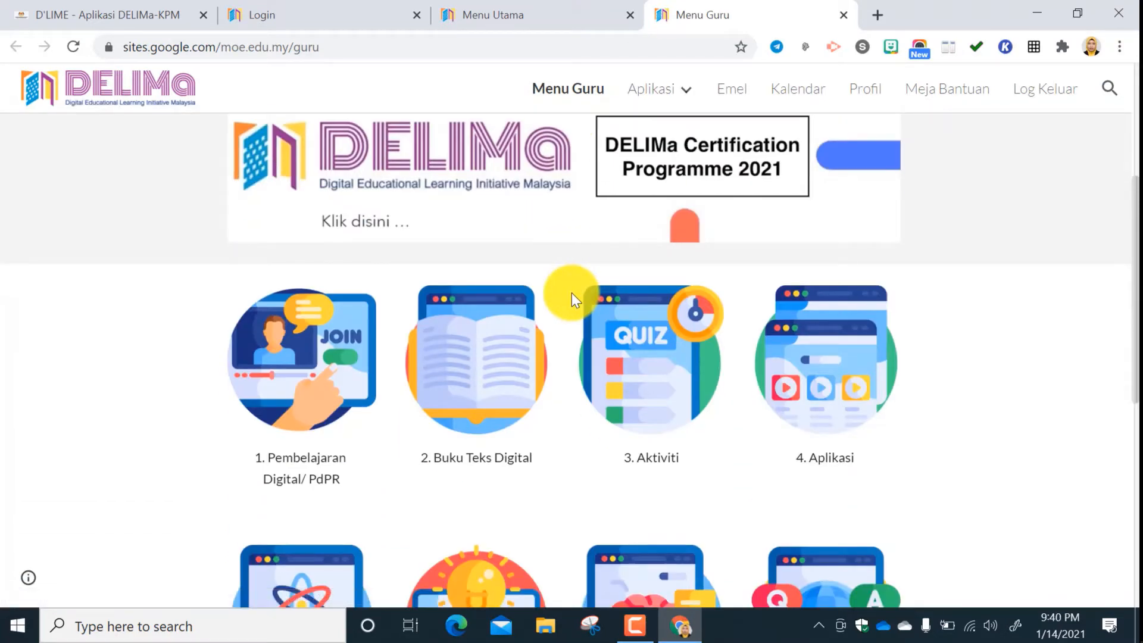
{"action": "scroll", "coordinate": [571, 293], "scroll_direction": "down", "scroll_amount": 3}
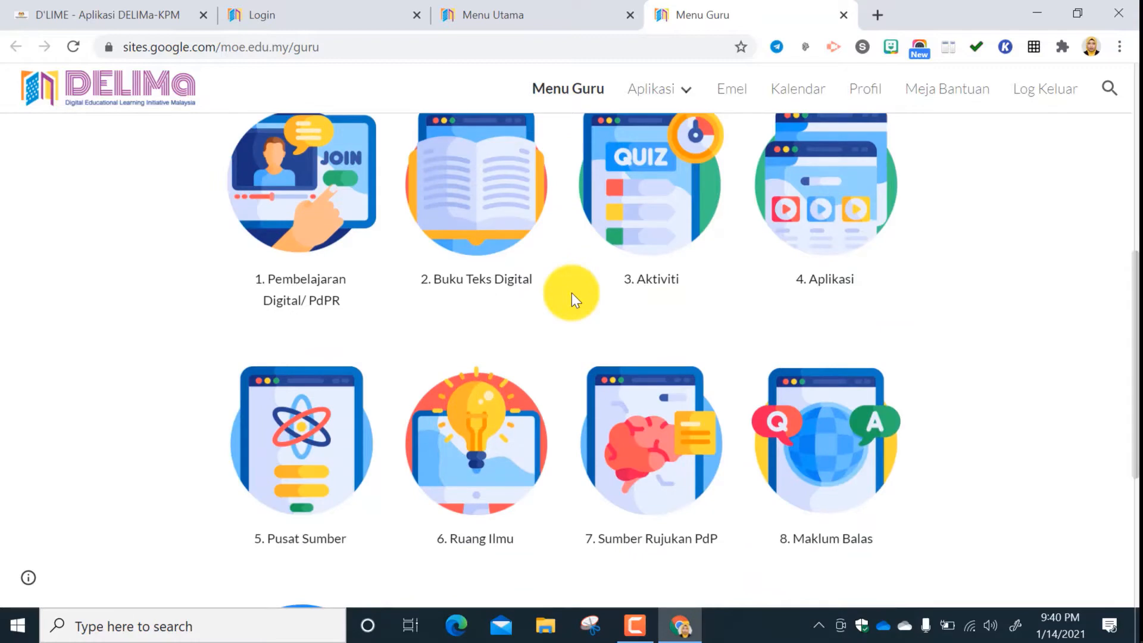
{"action": "scroll", "coordinate": [571, 293], "scroll_direction": "down", "scroll_amount": 5}
{"action": "scroll", "coordinate": [571, 293], "scroll_direction": "up", "scroll_amount": 5}
{"action": "scroll", "coordinate": [533, 238], "scroll_direction": "up", "scroll_amount": 2}
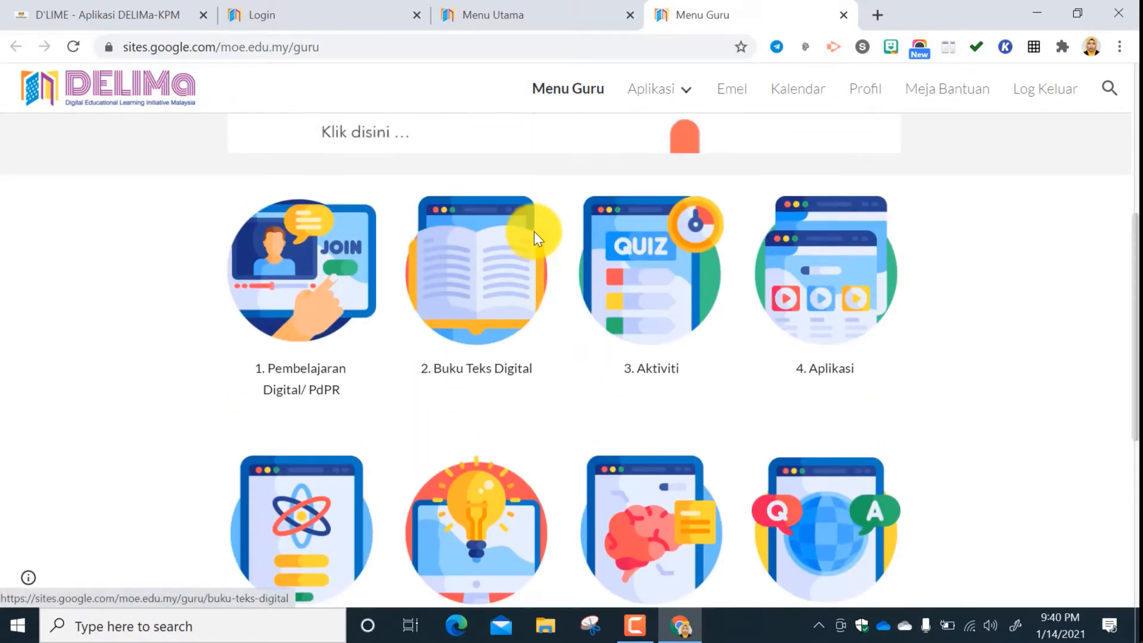
{"action": "left_click", "coordinate": [495, 259]}
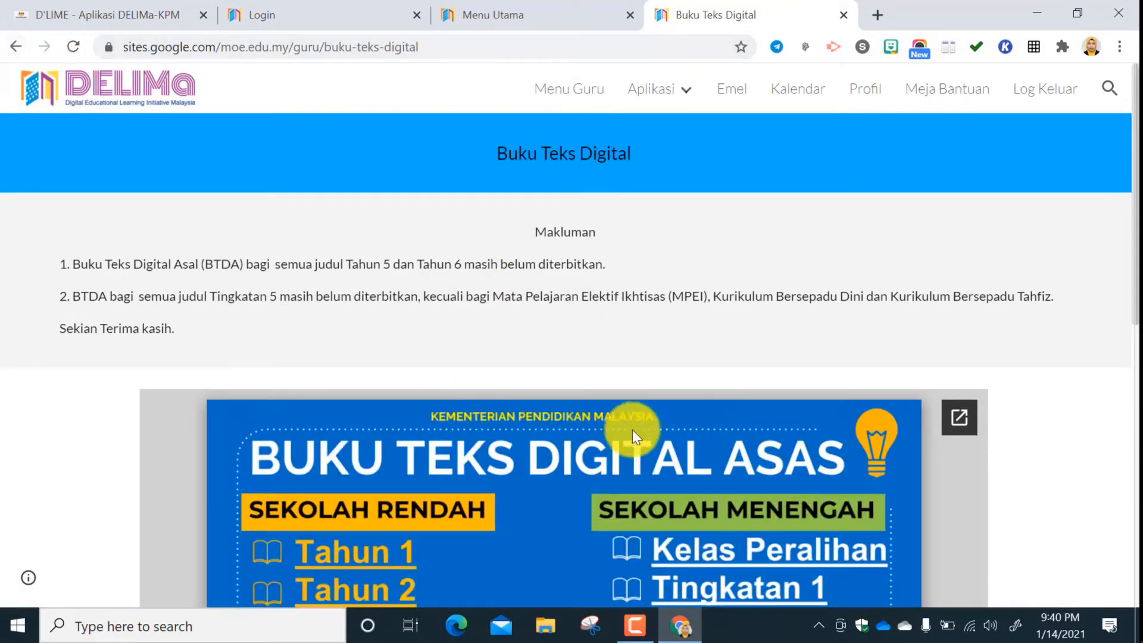
View the Tingkatan 5 textbook folder and its parent BTDA folder in Google Drive, and return to the Buku Teks Digital page.
{"action": "scroll", "coordinate": [667, 430], "scroll_direction": "down", "scroll_amount": 5}
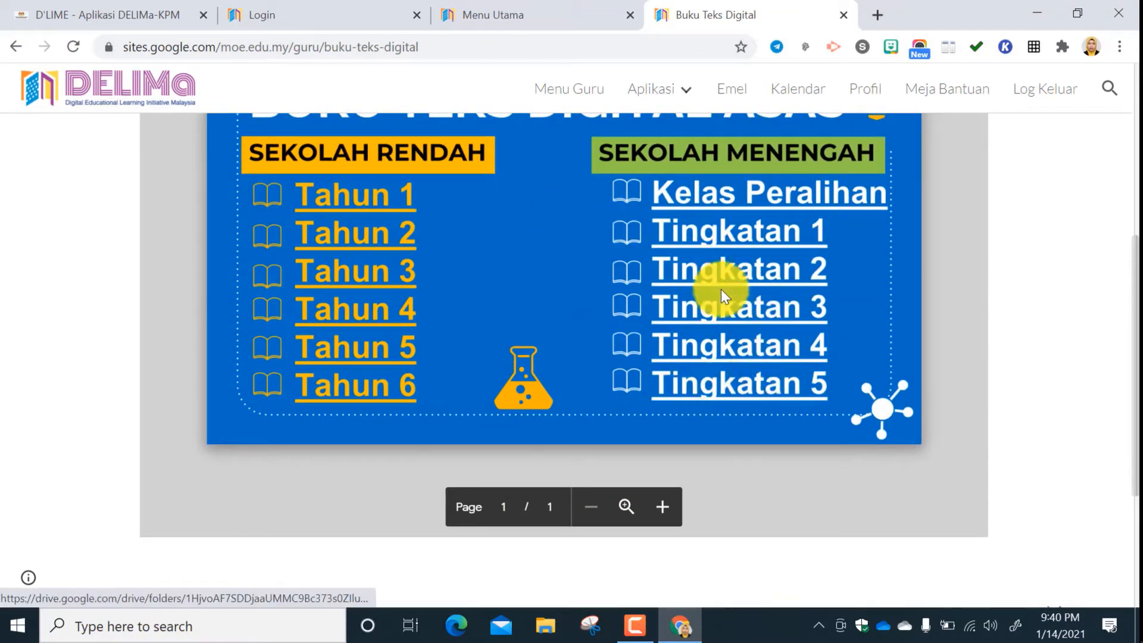
{"action": "left_click", "coordinate": [741, 388]}
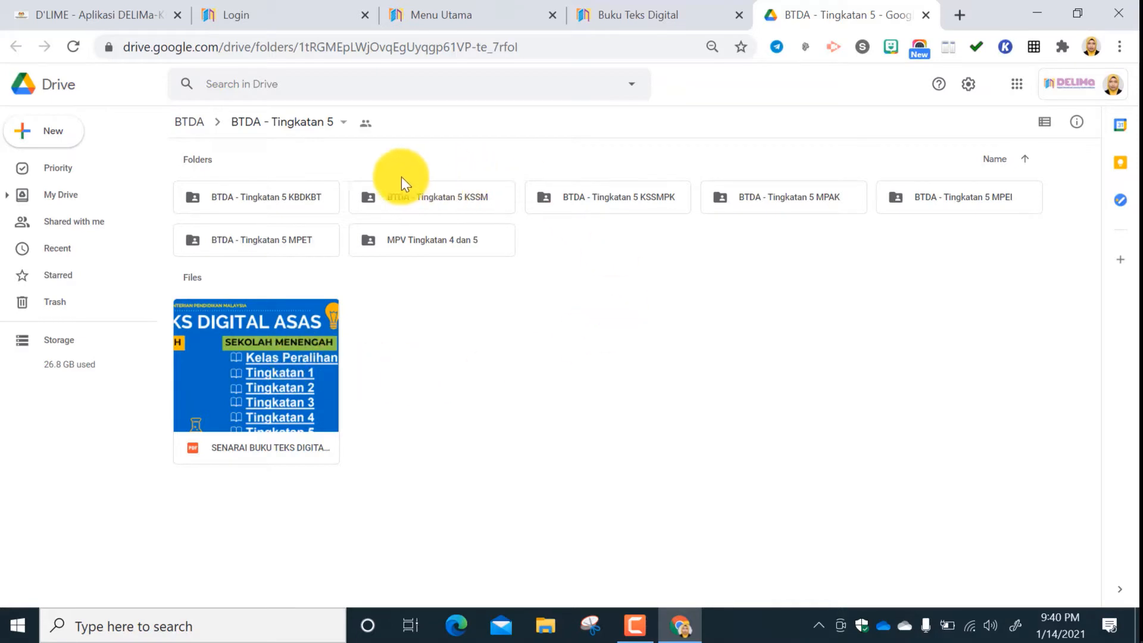
{"action": "left_click", "coordinate": [341, 122]}
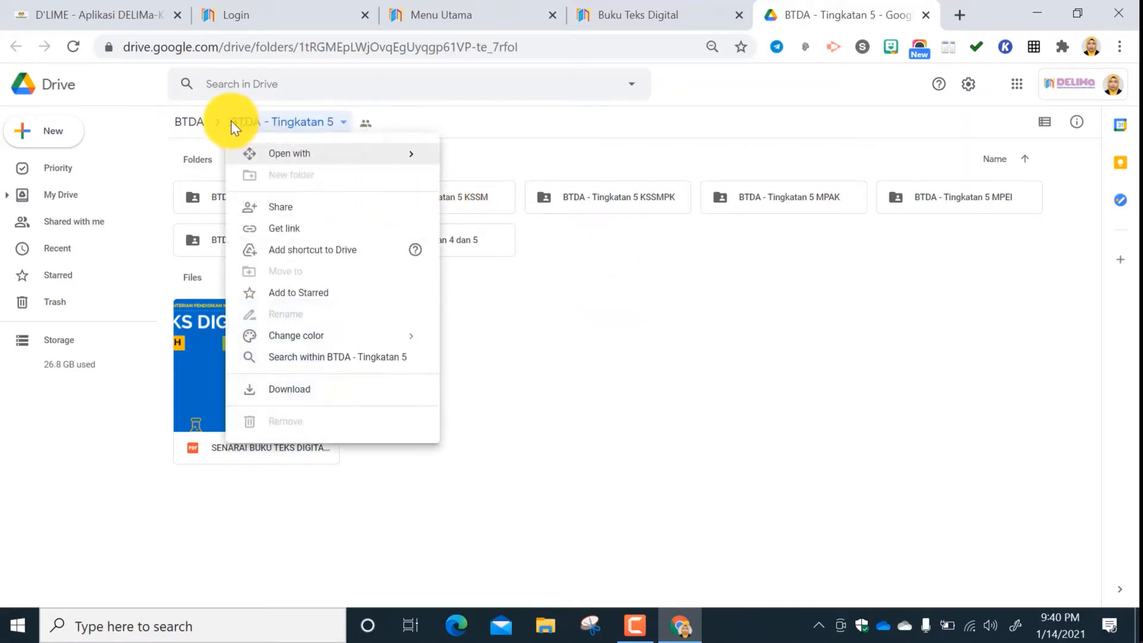
{"action": "left_click", "coordinate": [190, 121]}
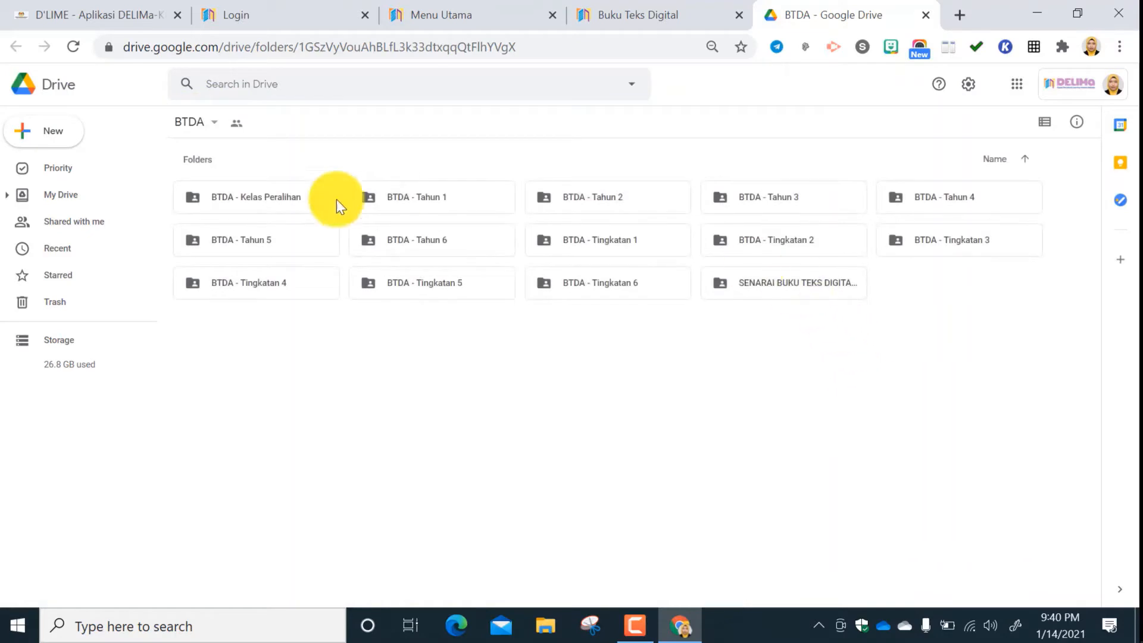
{"action": "left_click", "coordinate": [185, 125]}
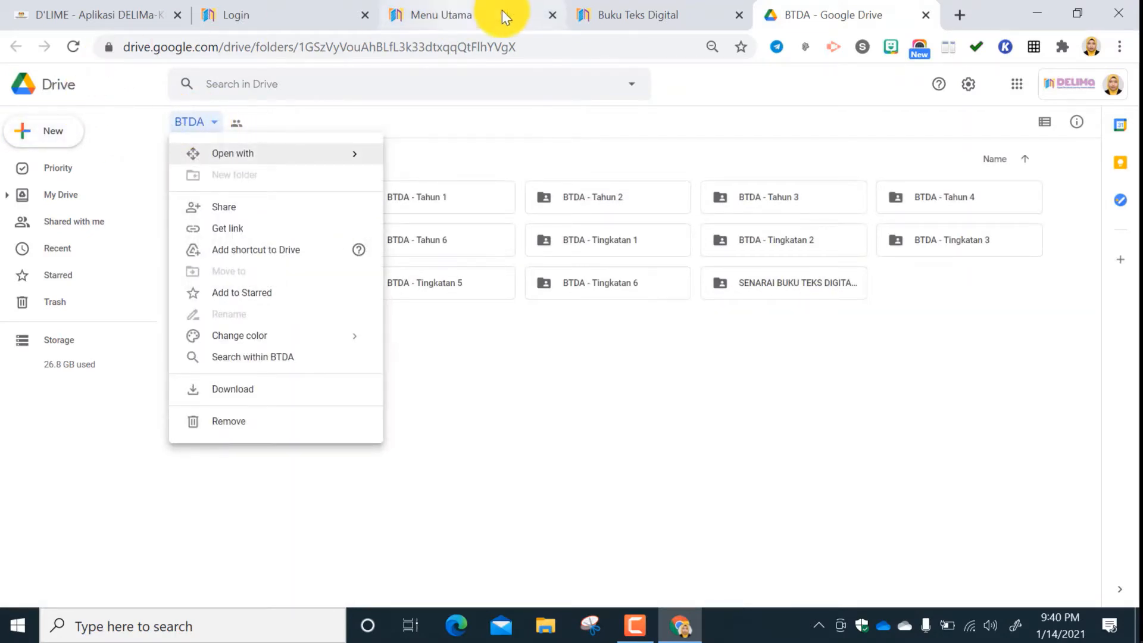
{"action": "left_click", "coordinate": [926, 15]}
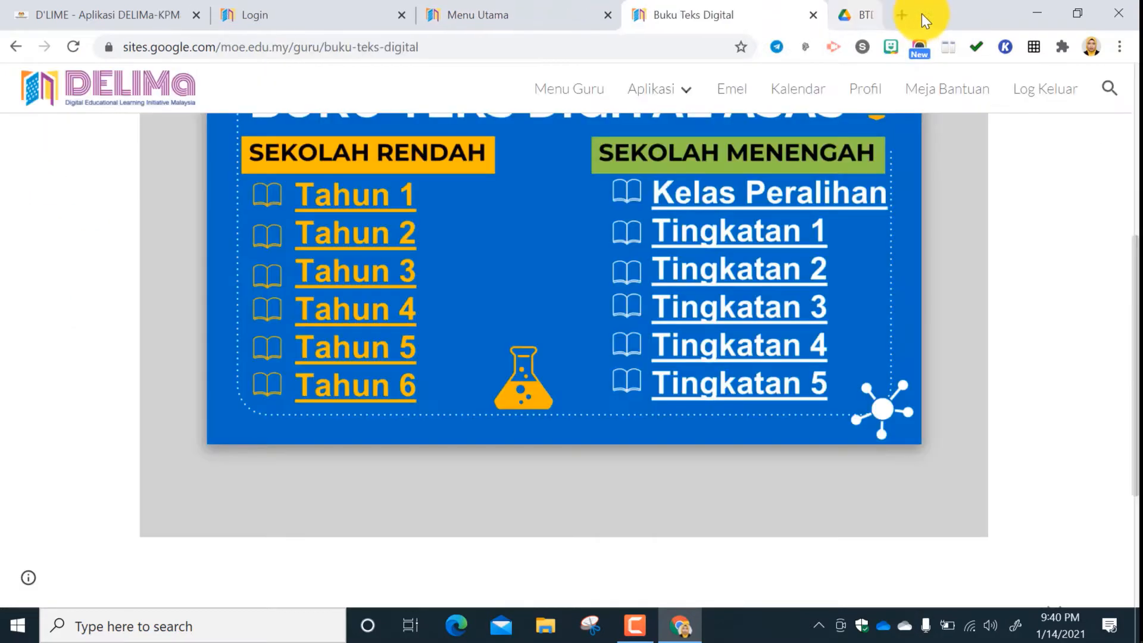
View Kimia_Tingkatan_4.pdf from the Tingkatan 4 KSSM textbook folder, and return to the Buku Teks Digital page.
{"action": "left_click", "coordinate": [774, 340]}
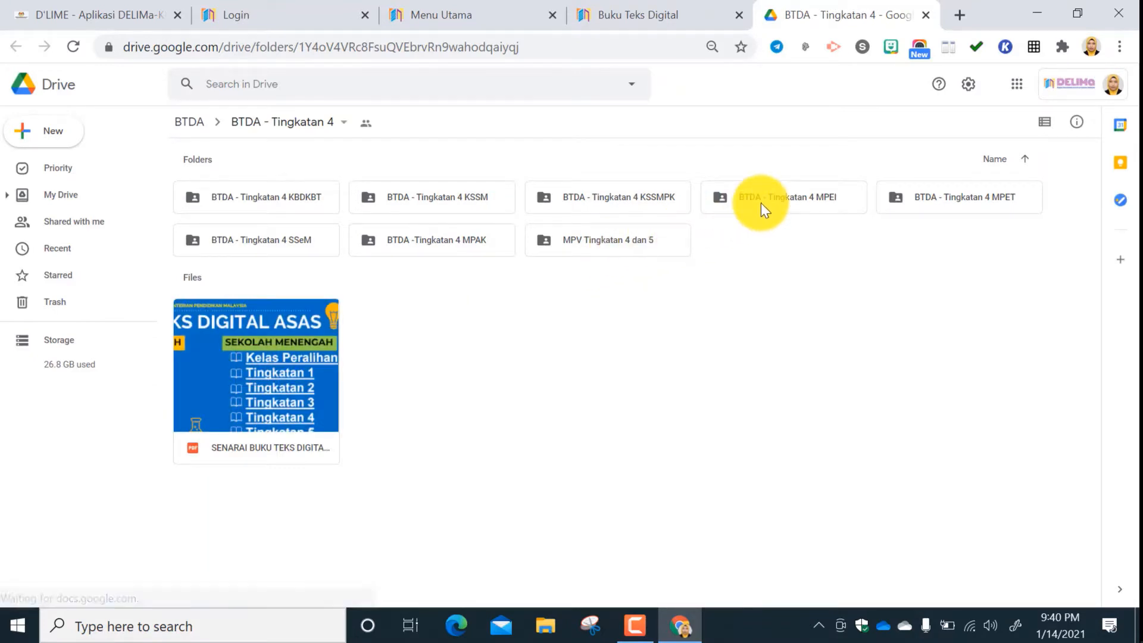
{"action": "double_click", "coordinate": [488, 205]}
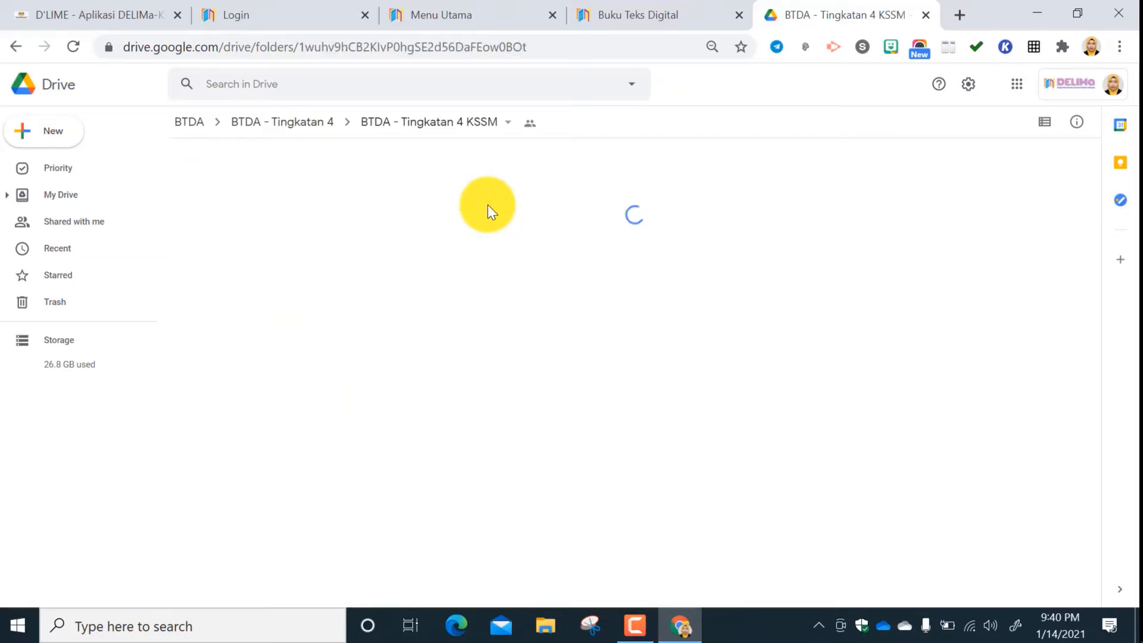
{"action": "scroll", "coordinate": [540, 391], "scroll_direction": "down", "scroll_amount": 3}
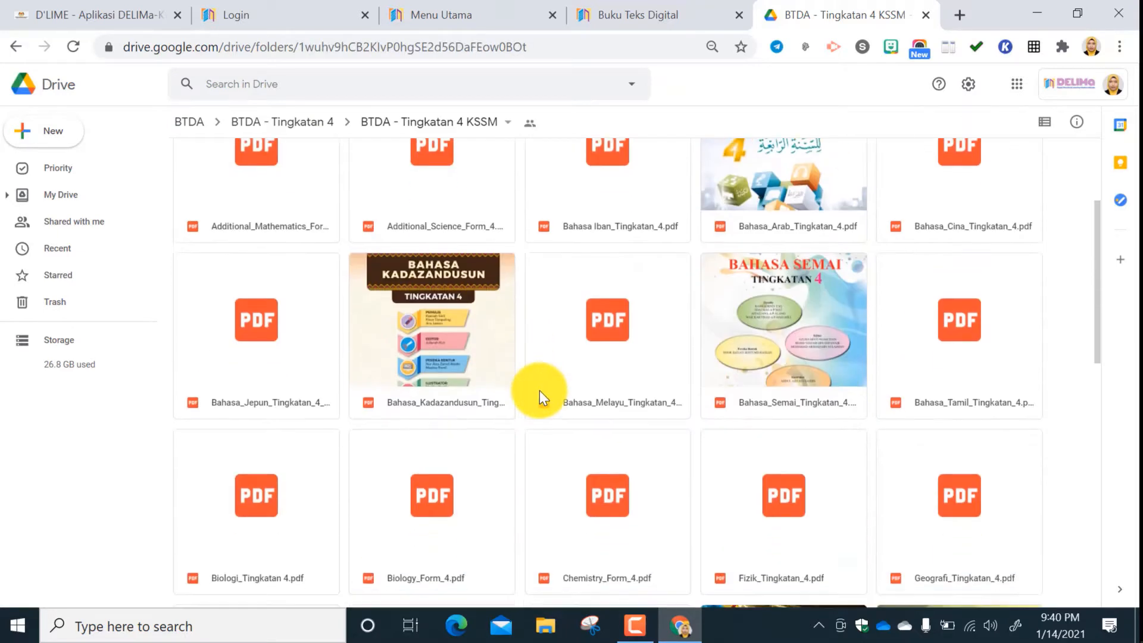
{"action": "scroll", "coordinate": [539, 391], "scroll_direction": "down", "scroll_amount": 3}
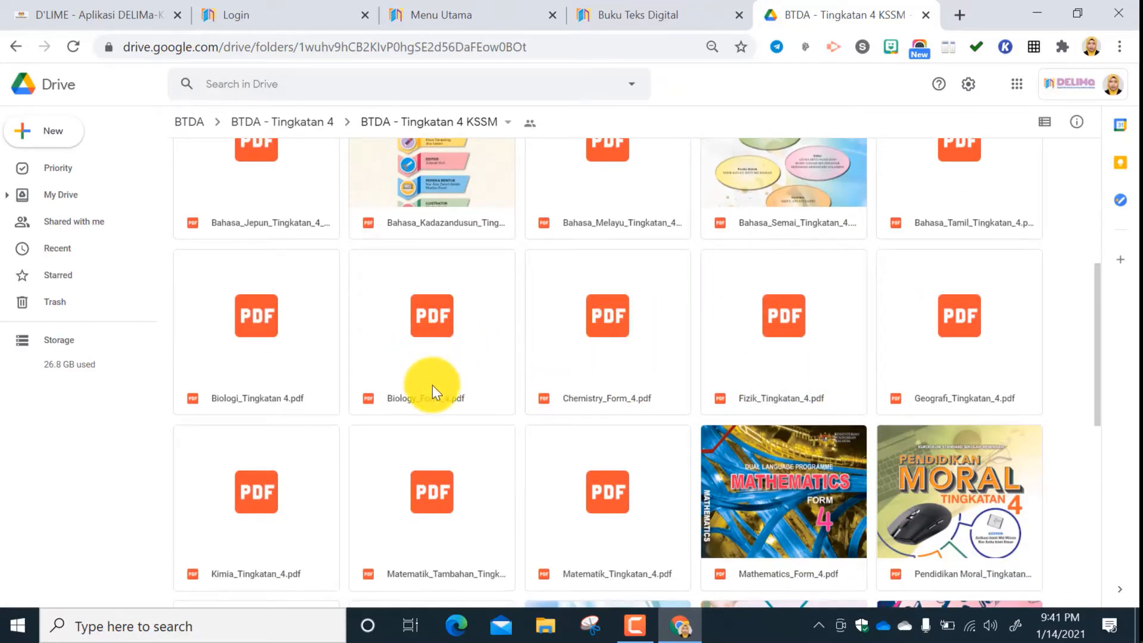
{"action": "scroll", "coordinate": [433, 385], "scroll_direction": "down", "scroll_amount": 2}
{"action": "double_click", "coordinate": [256, 413]}
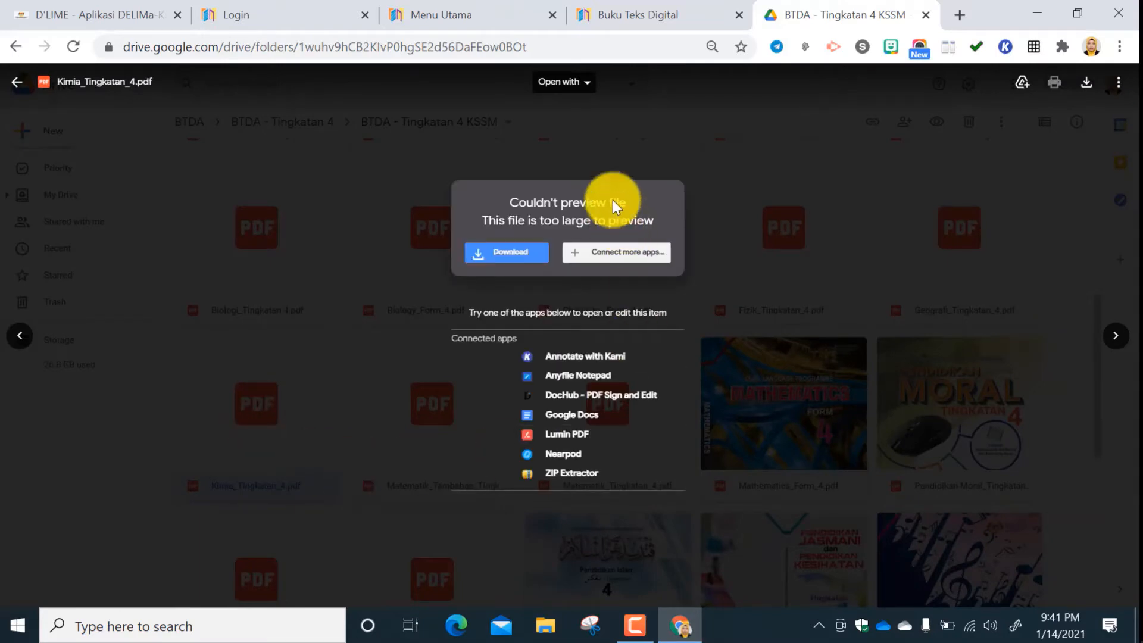
{"action": "left_click", "coordinate": [13, 81]}
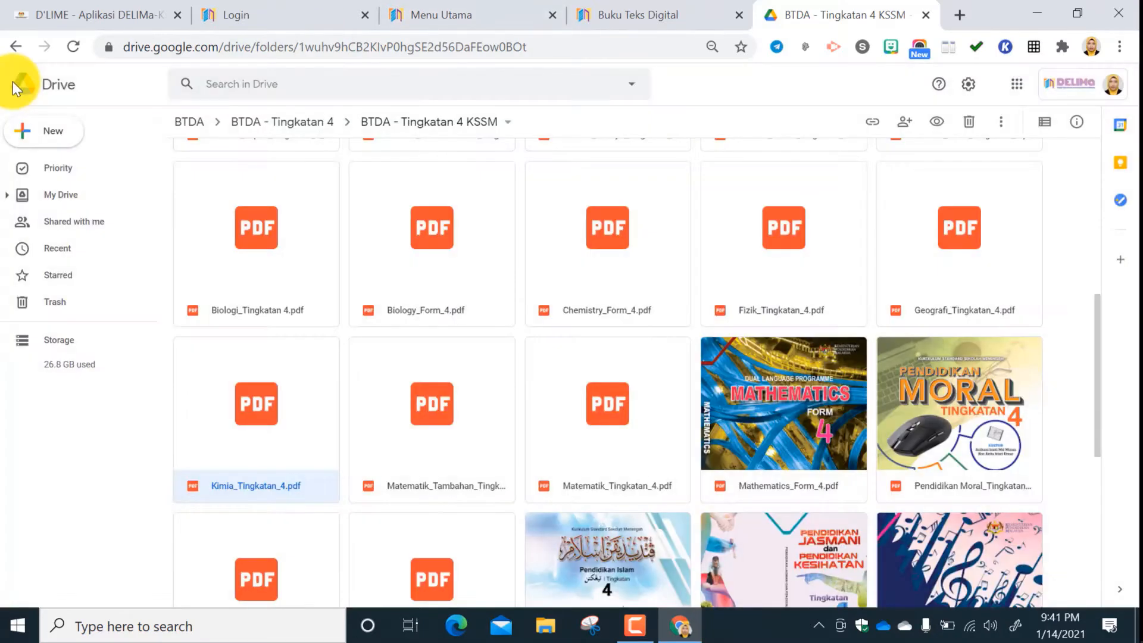
{"action": "left_click", "coordinate": [924, 13]}
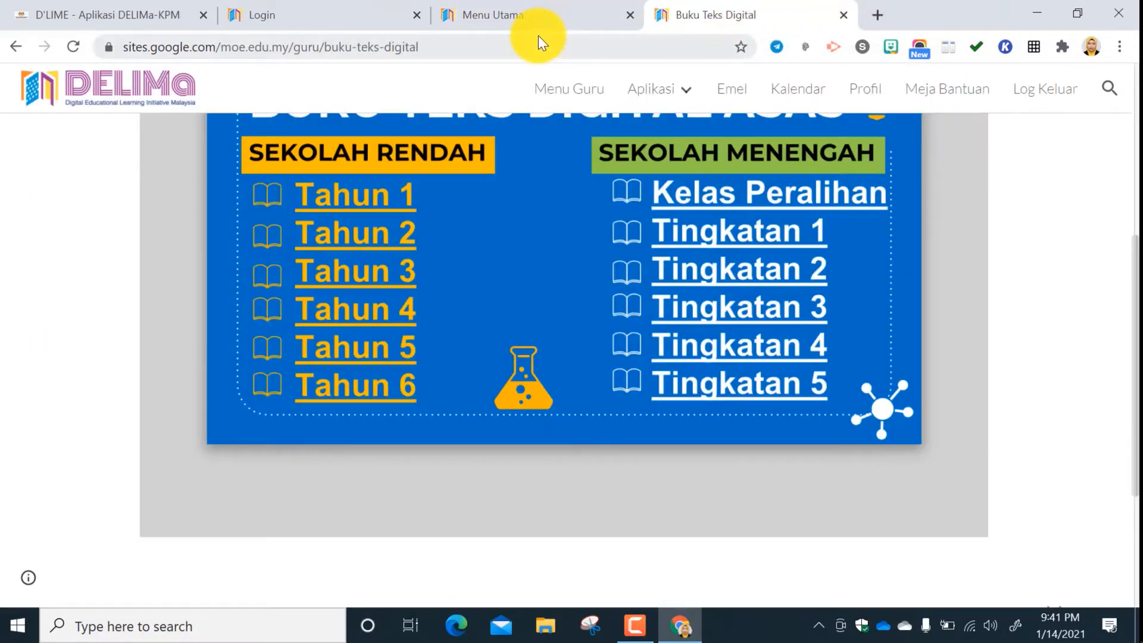
Reopen the BTDA - Tingkatan 4 KSSM folder to view Kimia_Tingkatan_4.pdf again, and close the Drive folder when done.
{"action": "left_click", "coordinate": [781, 349]}
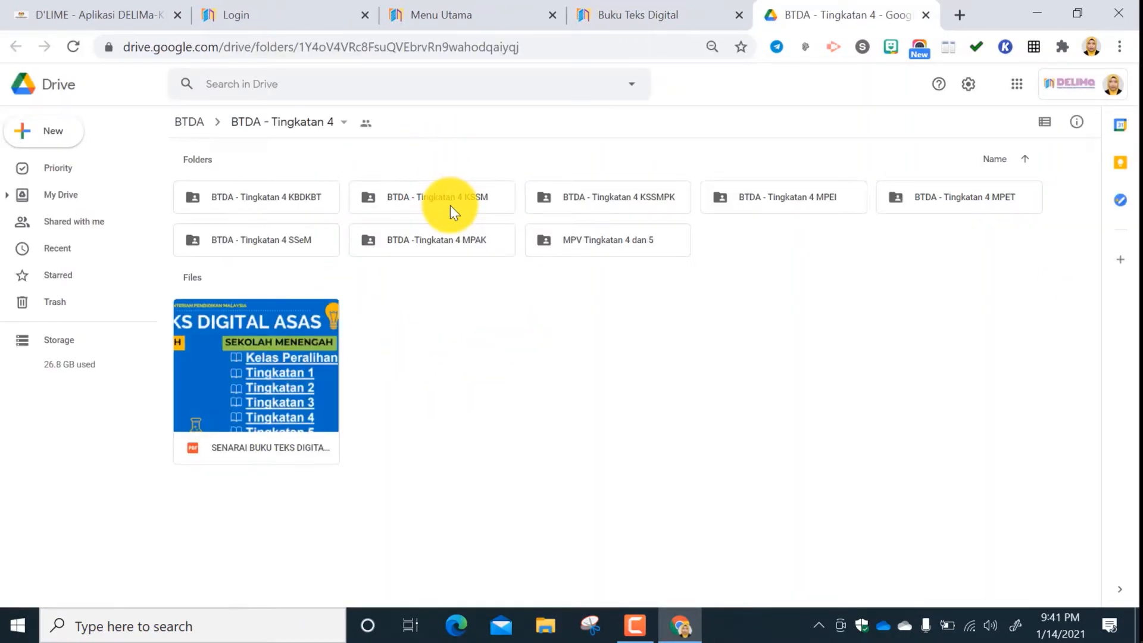
{"action": "double_click", "coordinate": [466, 193]}
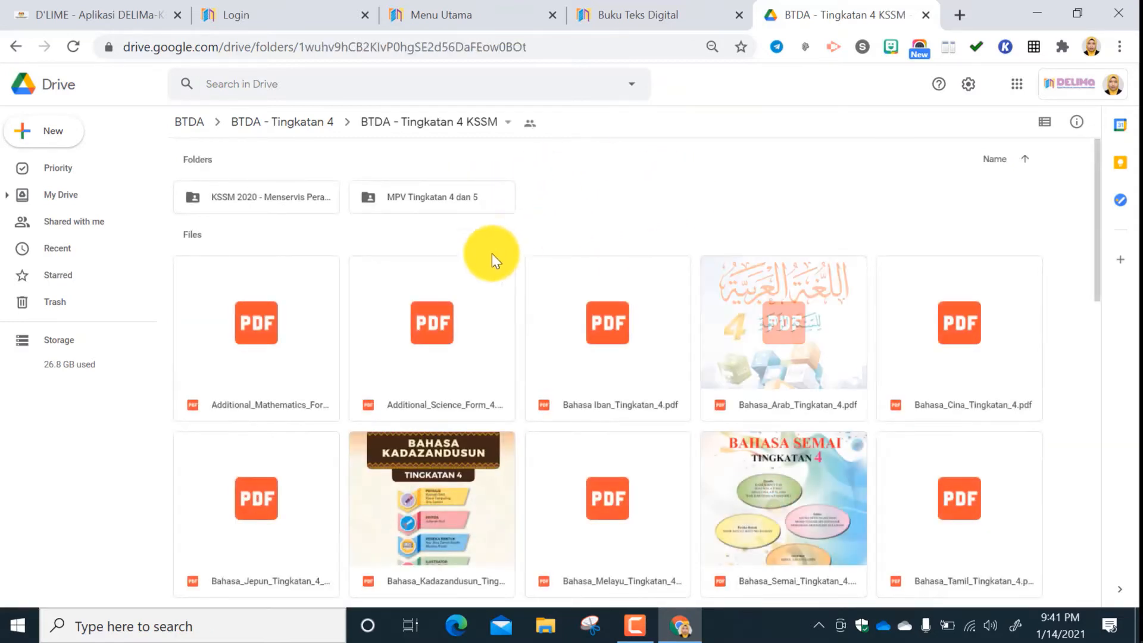
{"action": "scroll", "coordinate": [481, 422], "scroll_direction": "down", "scroll_amount": 3}
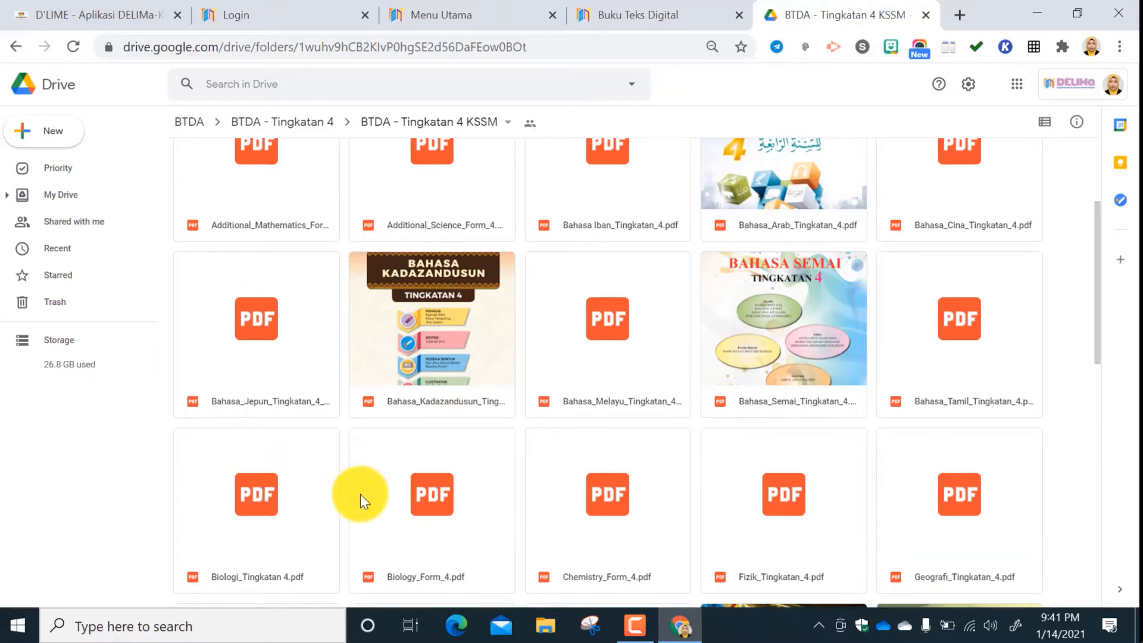
{"action": "scroll", "coordinate": [359, 494], "scroll_direction": "down", "scroll_amount": 3}
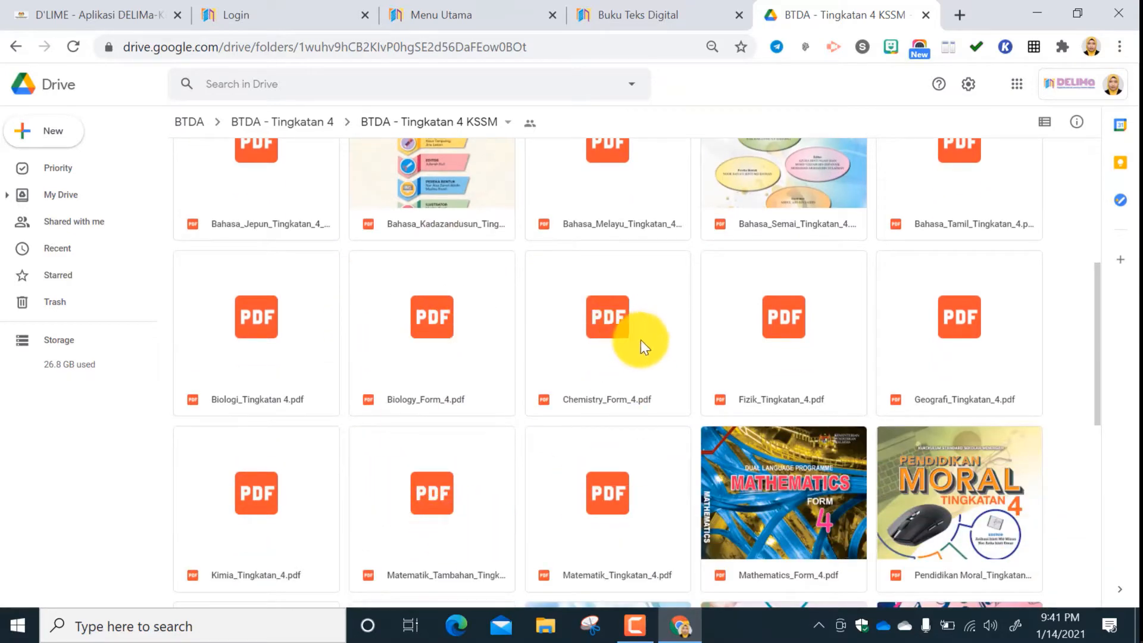
{"action": "double_click", "coordinate": [280, 511]}
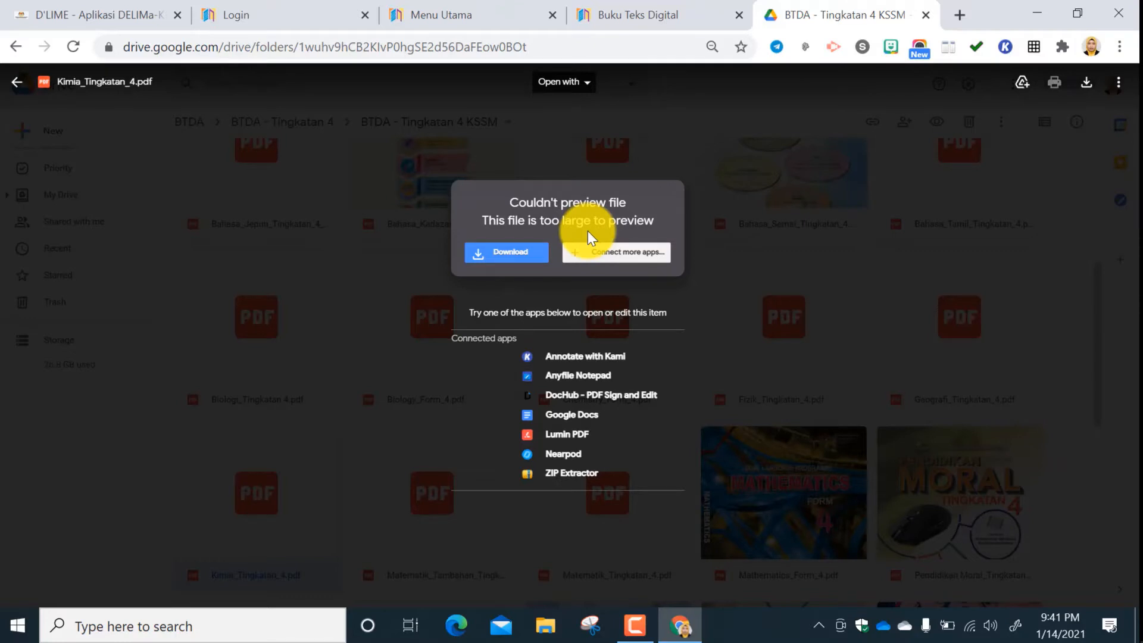
{"action": "left_click", "coordinate": [18, 86]}
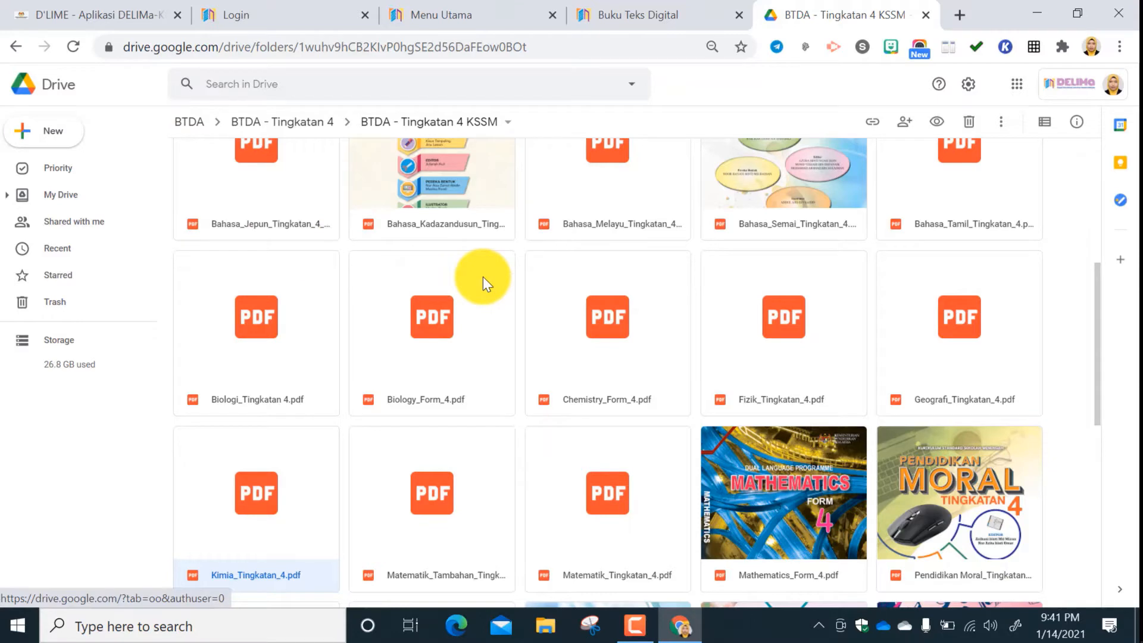
{"action": "left_click", "coordinate": [925, 13]}
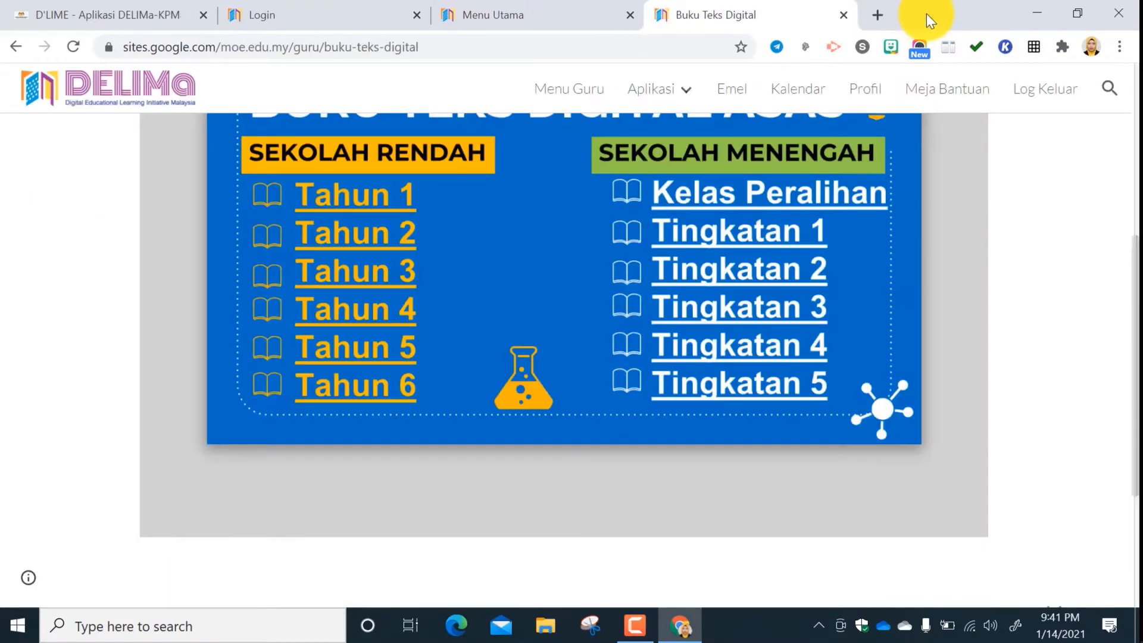
Close the Buku Teks Digital page, then open the Sekolah section from Menu Utama and close it again.
{"action": "scroll", "coordinate": [768, 239], "scroll_direction": "up", "scroll_amount": 5}
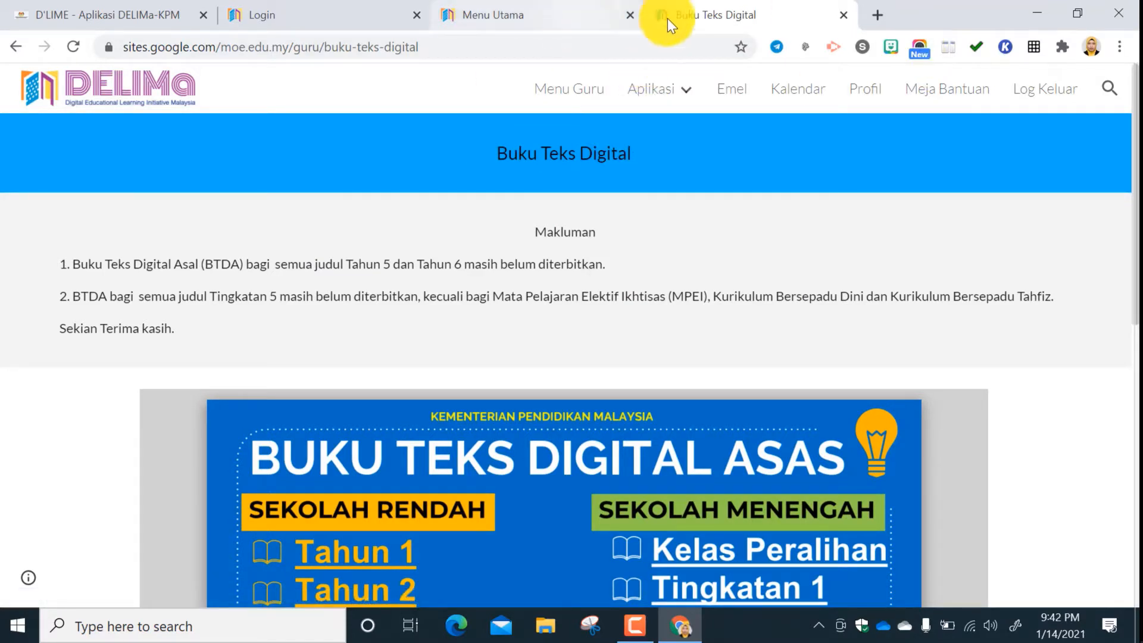
{"action": "left_click", "coordinate": [843, 15]}
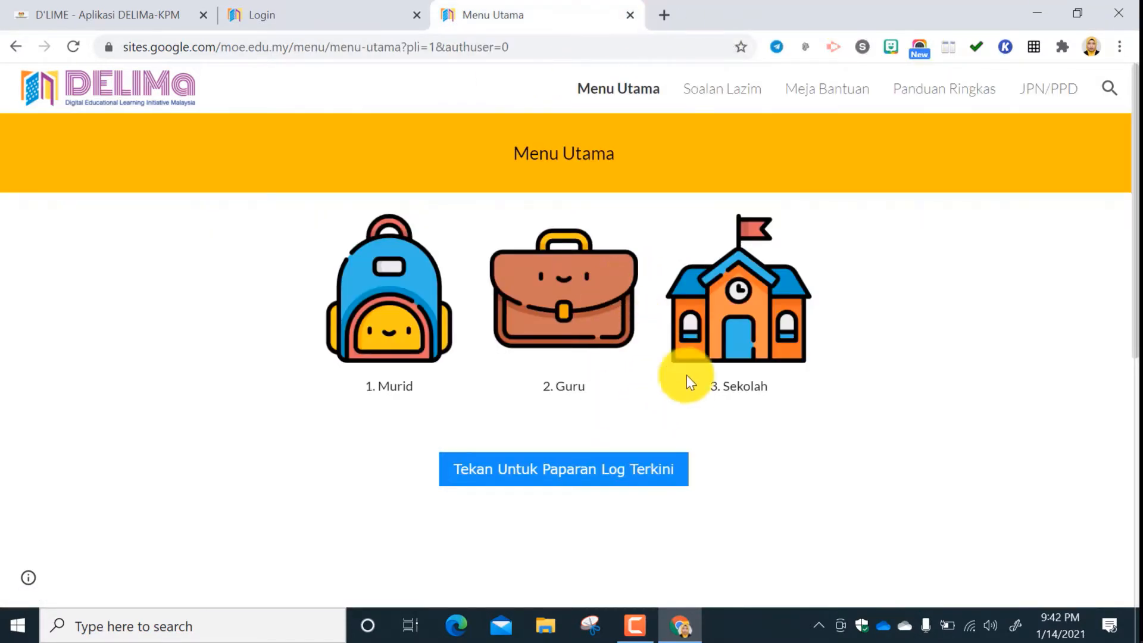
{"action": "left_click", "coordinate": [755, 327]}
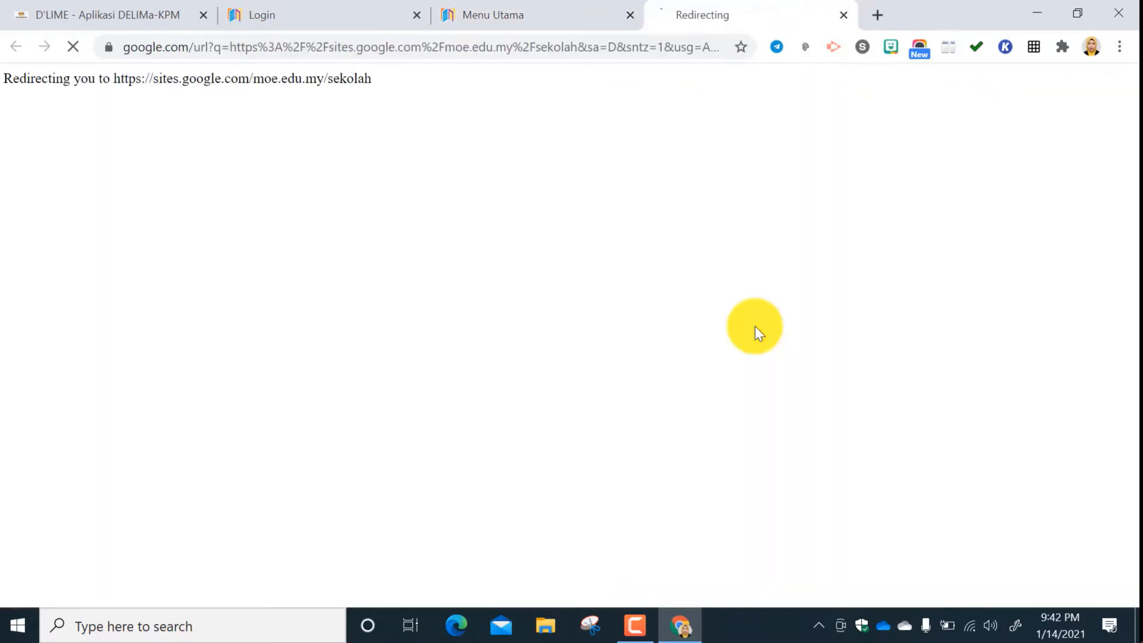
{"action": "left_click", "coordinate": [844, 15]}
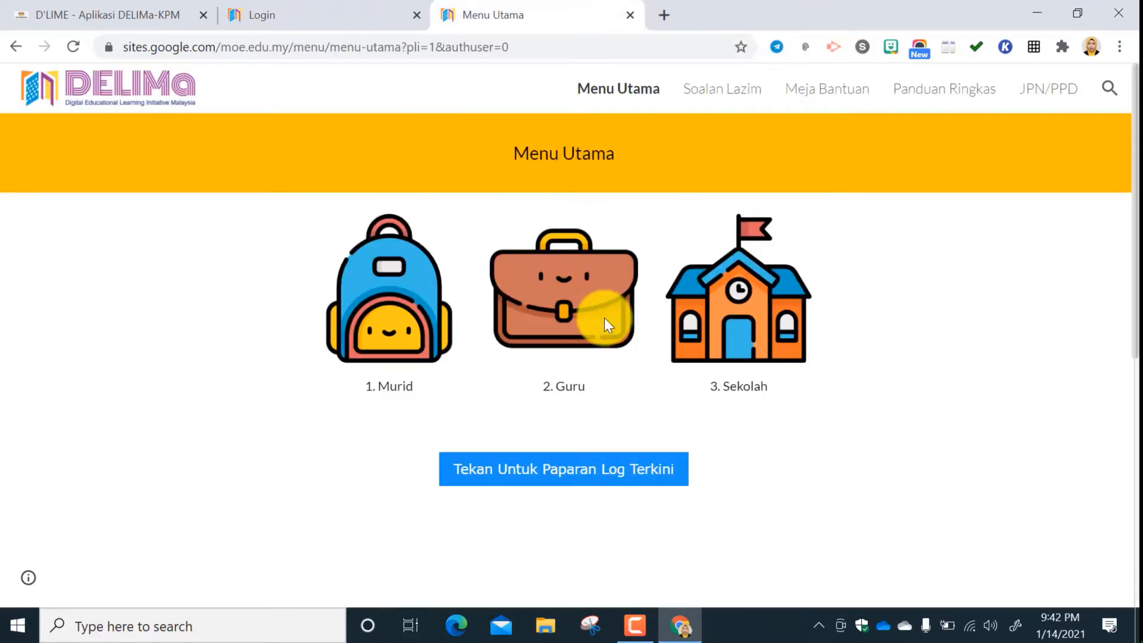
Enter the Guru section from Menu Utama, look over its menu and open the Aktiviti page.
{"action": "left_click", "coordinate": [605, 322]}
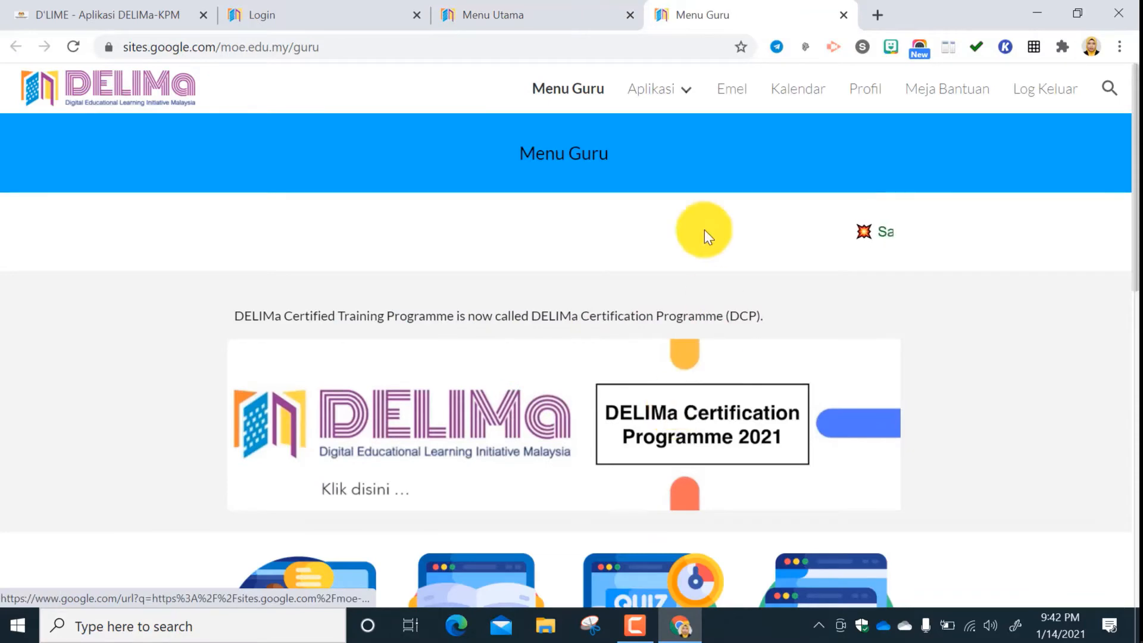
{"action": "scroll", "coordinate": [698, 368], "scroll_direction": "down", "scroll_amount": 5}
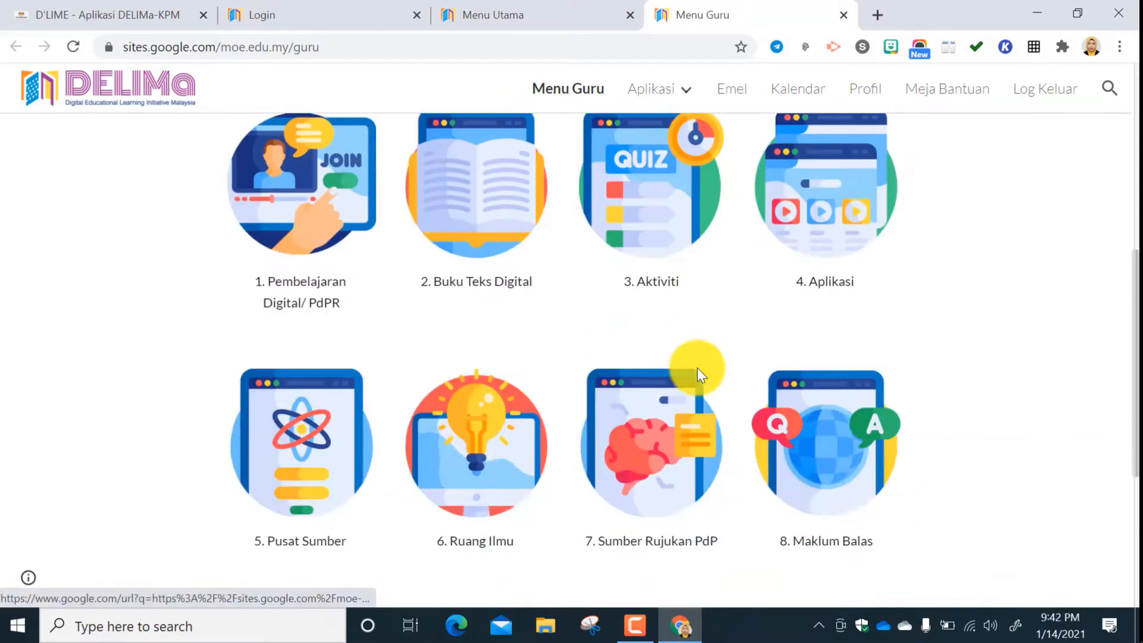
{"action": "scroll", "coordinate": [692, 308], "scroll_direction": "up", "scroll_amount": 4}
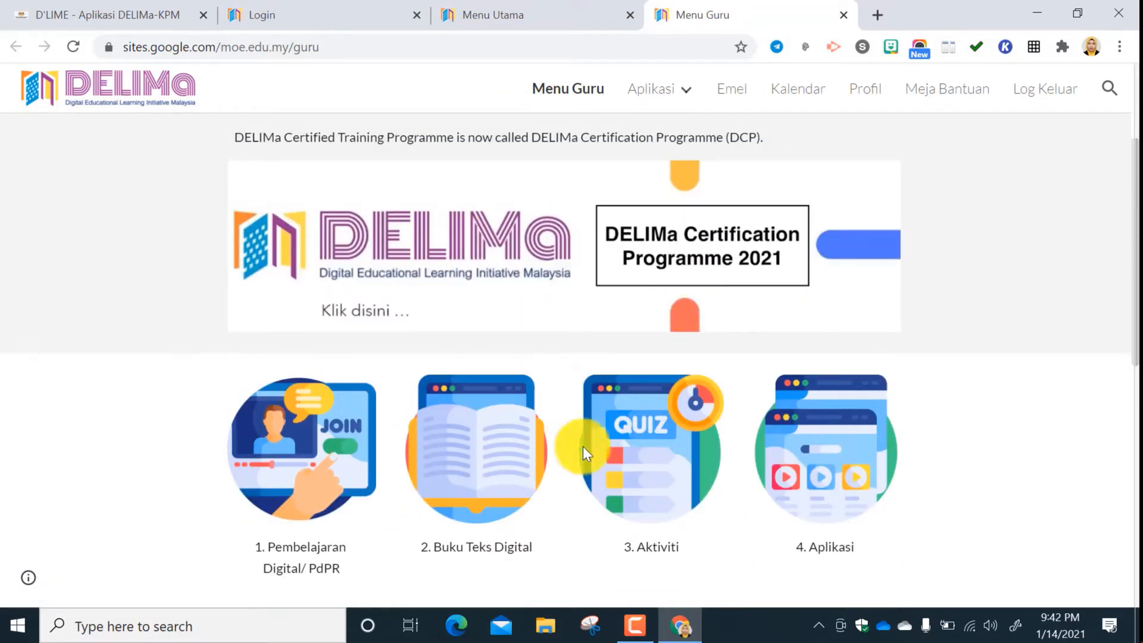
{"action": "scroll", "coordinate": [562, 399], "scroll_direction": "down", "scroll_amount": 4}
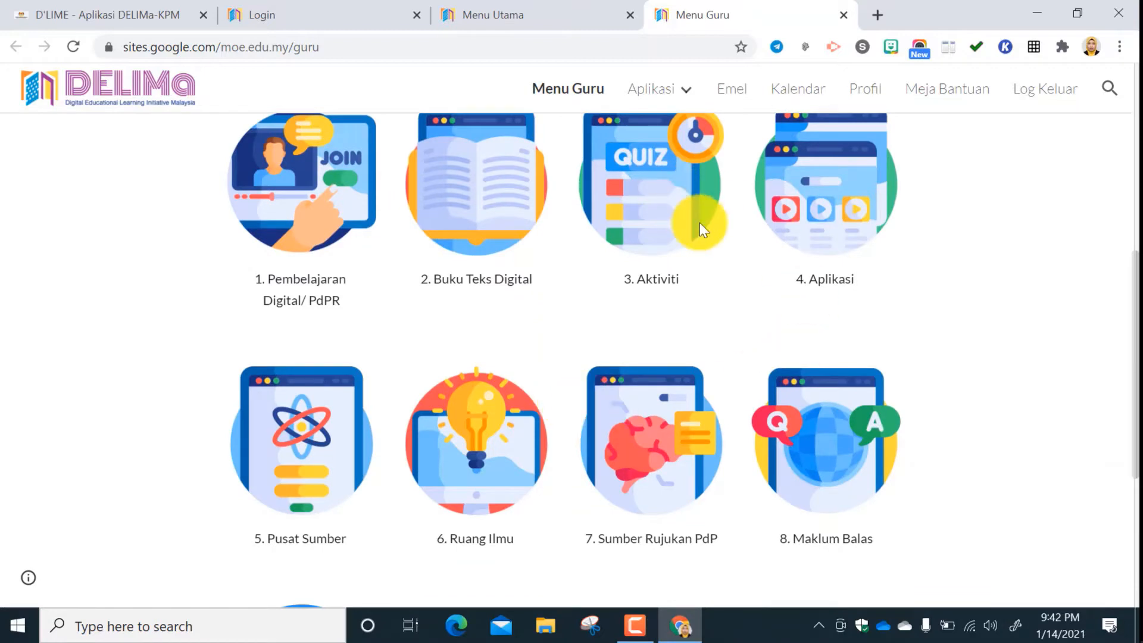
{"action": "scroll", "coordinate": [699, 223], "scroll_direction": "up", "scroll_amount": 3}
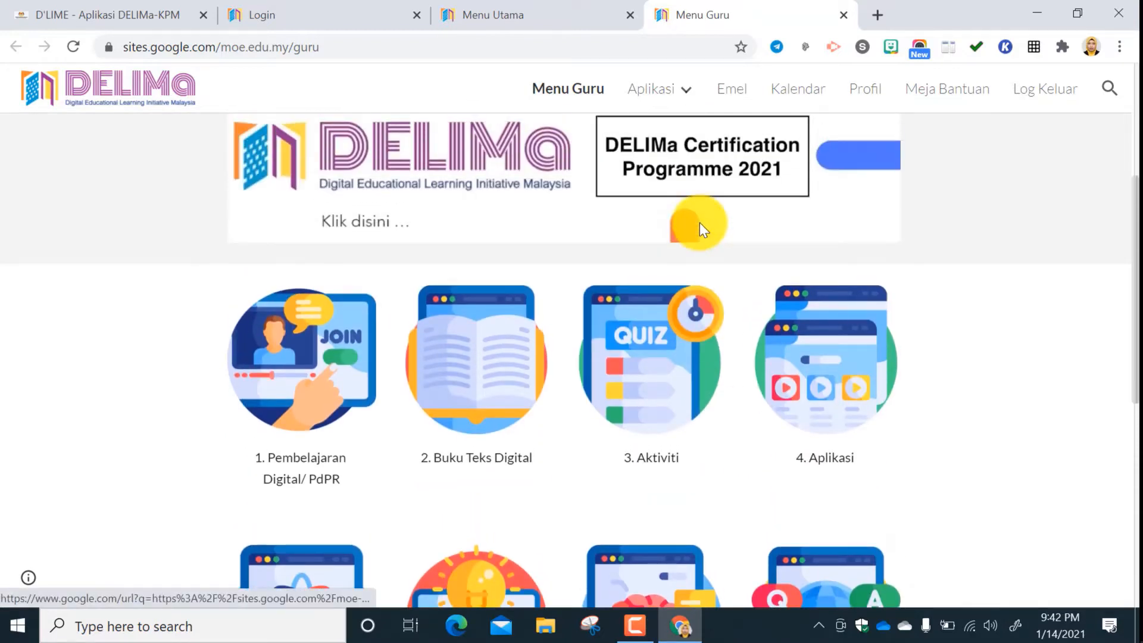
{"action": "scroll", "coordinate": [651, 398], "scroll_direction": "up", "scroll_amount": 3}
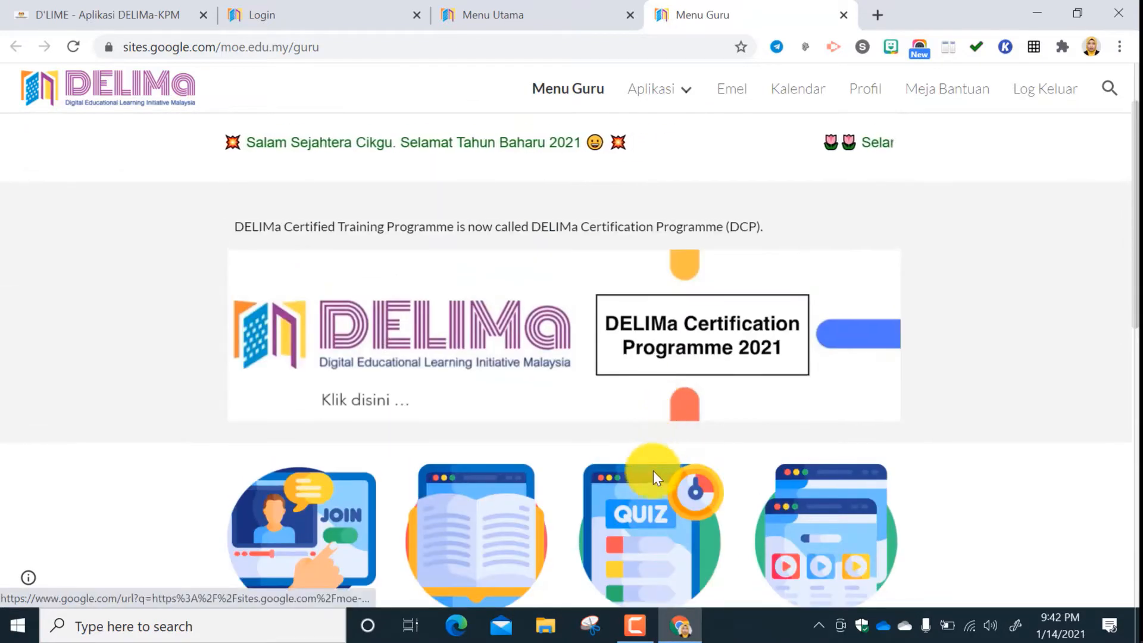
{"action": "scroll", "coordinate": [652, 470], "scroll_direction": "down", "scroll_amount": 3}
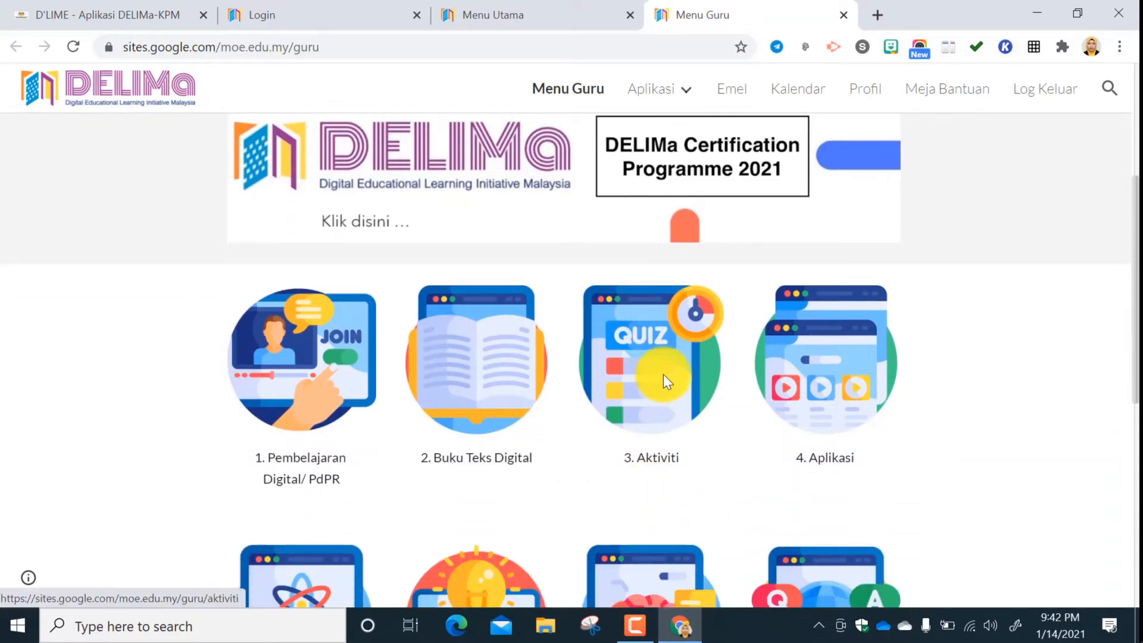
{"action": "left_click", "coordinate": [664, 374]}
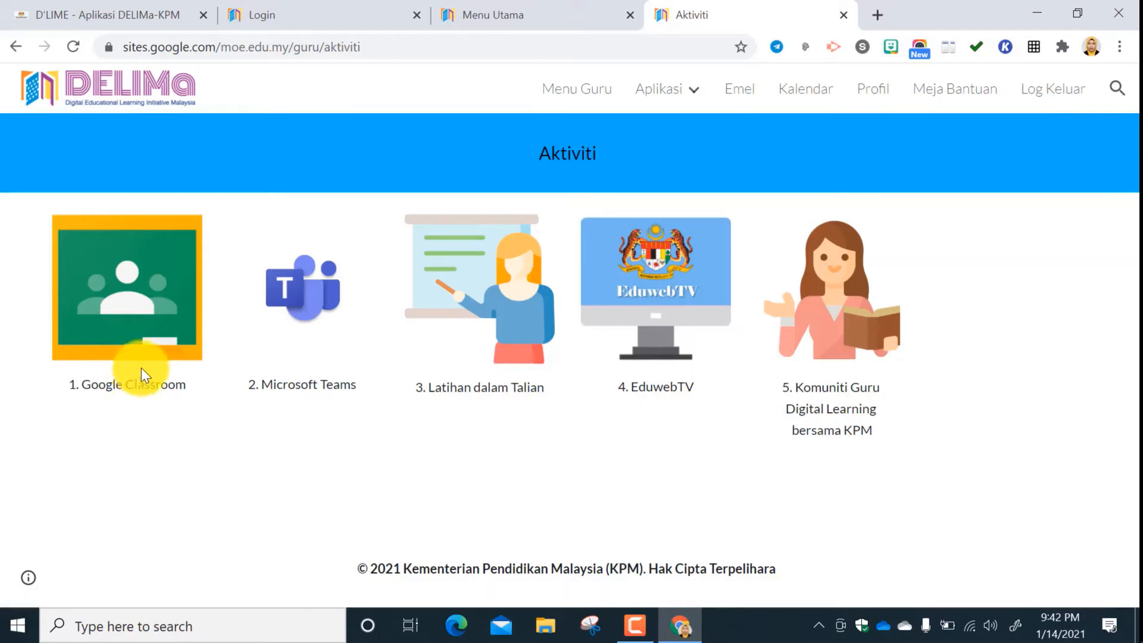
Launch Google Classroom from the Aktiviti page and look over the list of classes.
{"action": "left_click", "coordinate": [144, 342]}
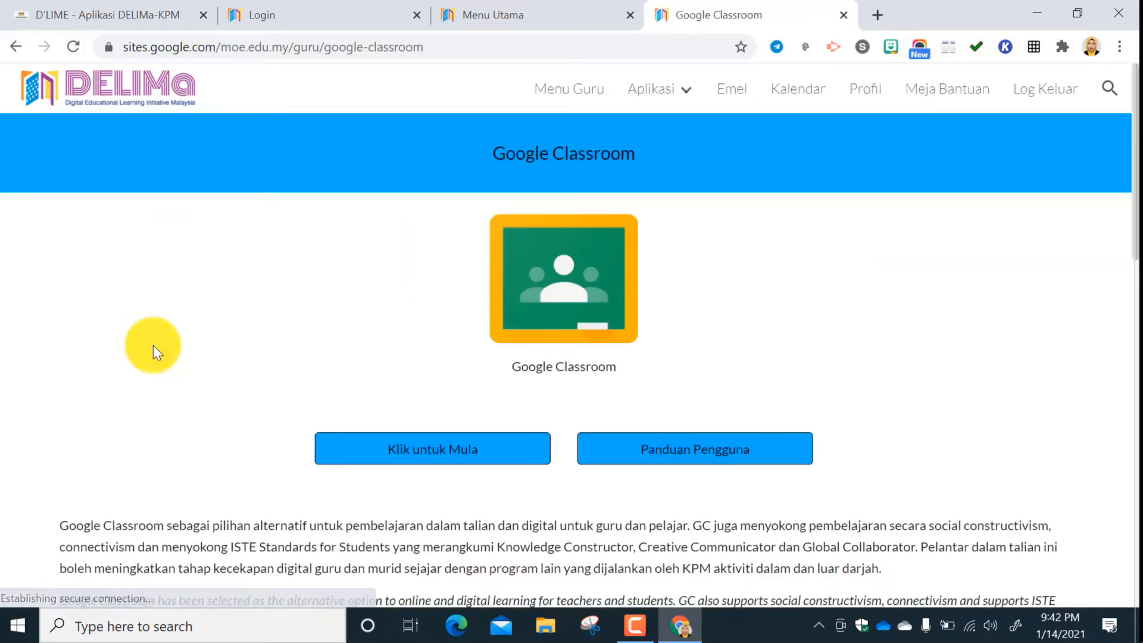
{"action": "left_click", "coordinate": [474, 440]}
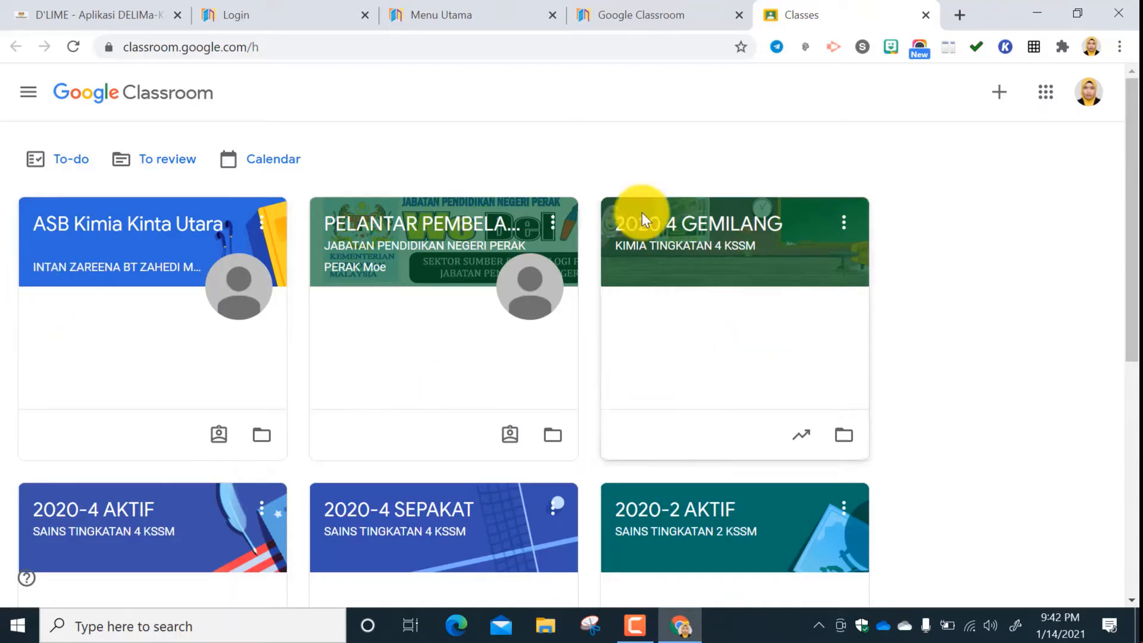
{"action": "scroll", "coordinate": [535, 351], "scroll_direction": "down", "scroll_amount": 7}
{"action": "scroll", "coordinate": [535, 352], "scroll_direction": "up", "scroll_amount": 3}
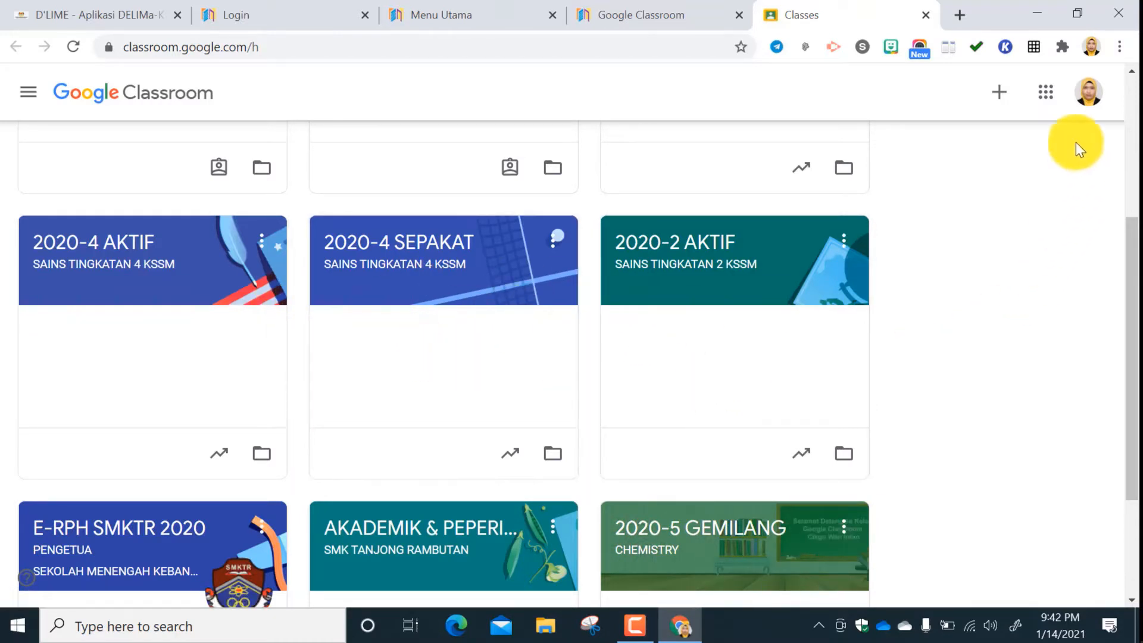
Close Google Classroom together with all open DELIMa portal, login and D'LIME pages.
{"action": "left_click", "coordinate": [925, 16]}
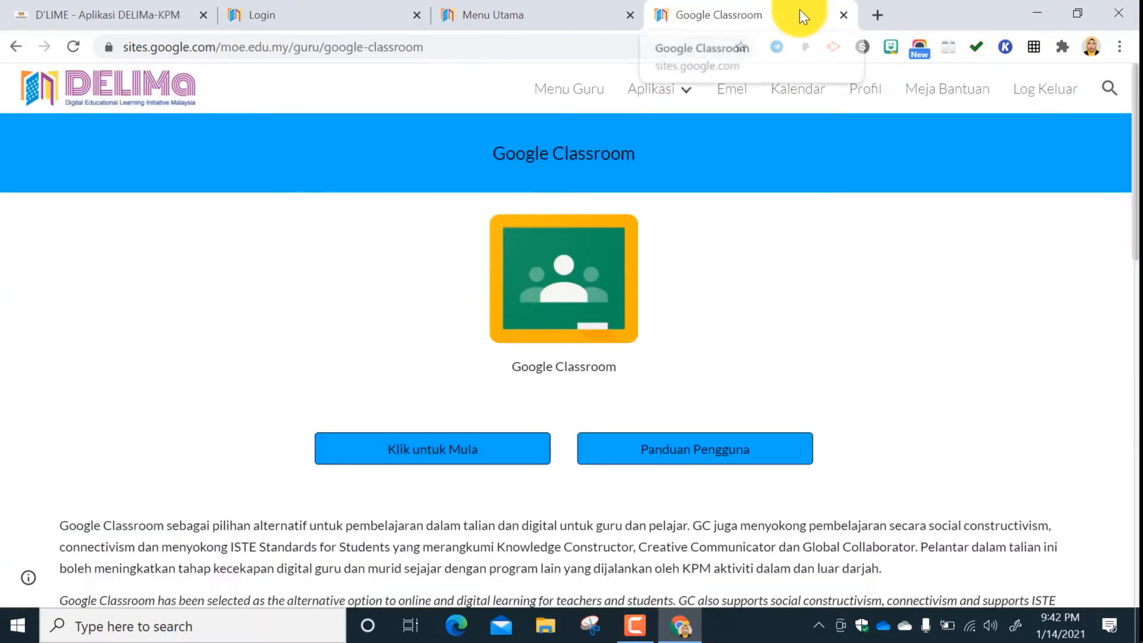
{"action": "left_click", "coordinate": [844, 16]}
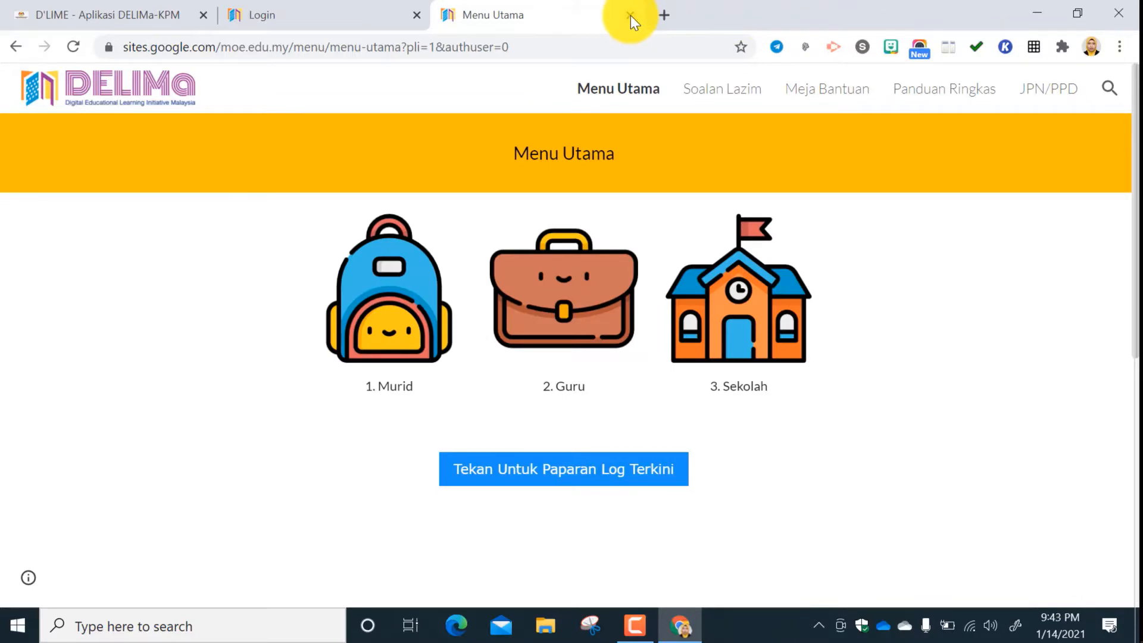
{"action": "left_click", "coordinate": [630, 16]}
{"action": "left_click", "coordinate": [416, 14]}
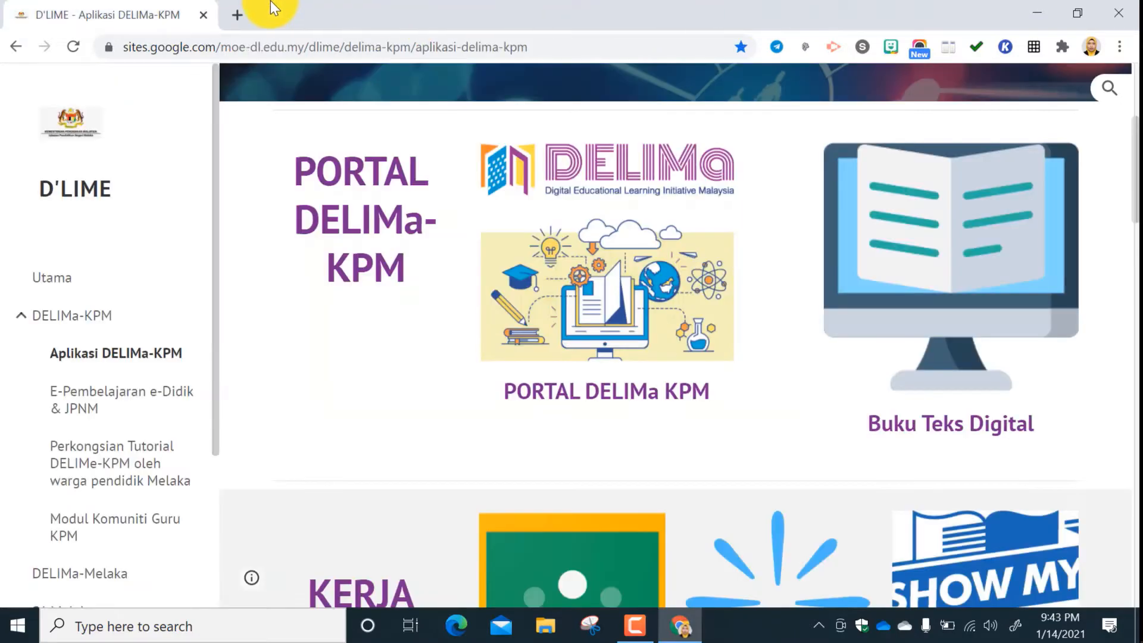
{"action": "left_click", "coordinate": [202, 16]}
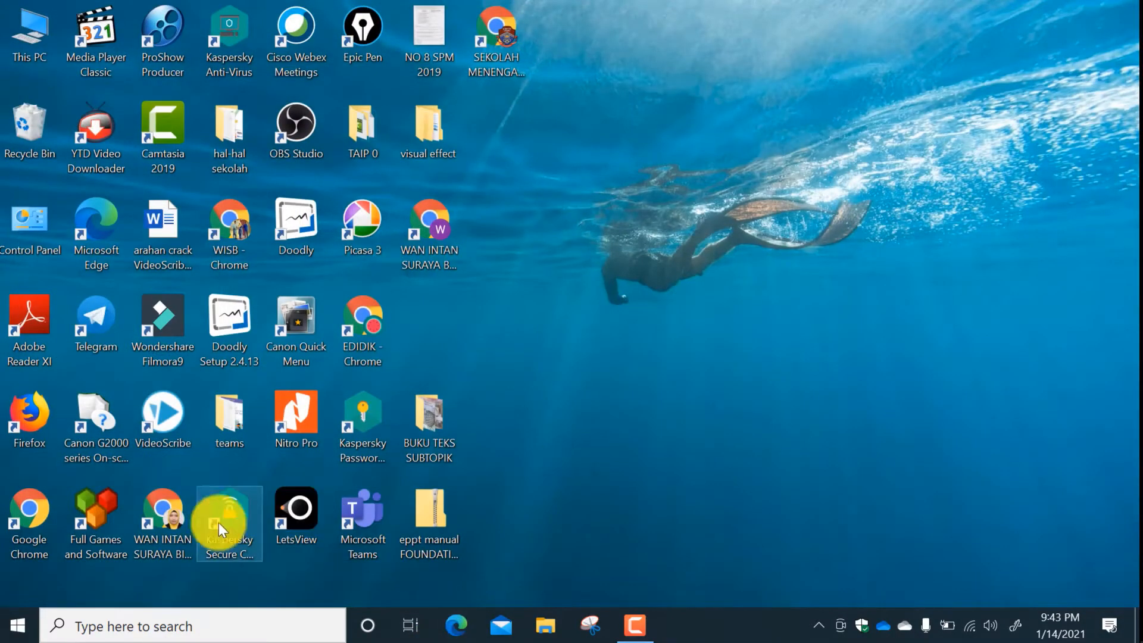
Start Chrome from the desktop with the teacher's moe profile and open Google Drive through the Google apps.
{"action": "double_click", "coordinate": [183, 513]}
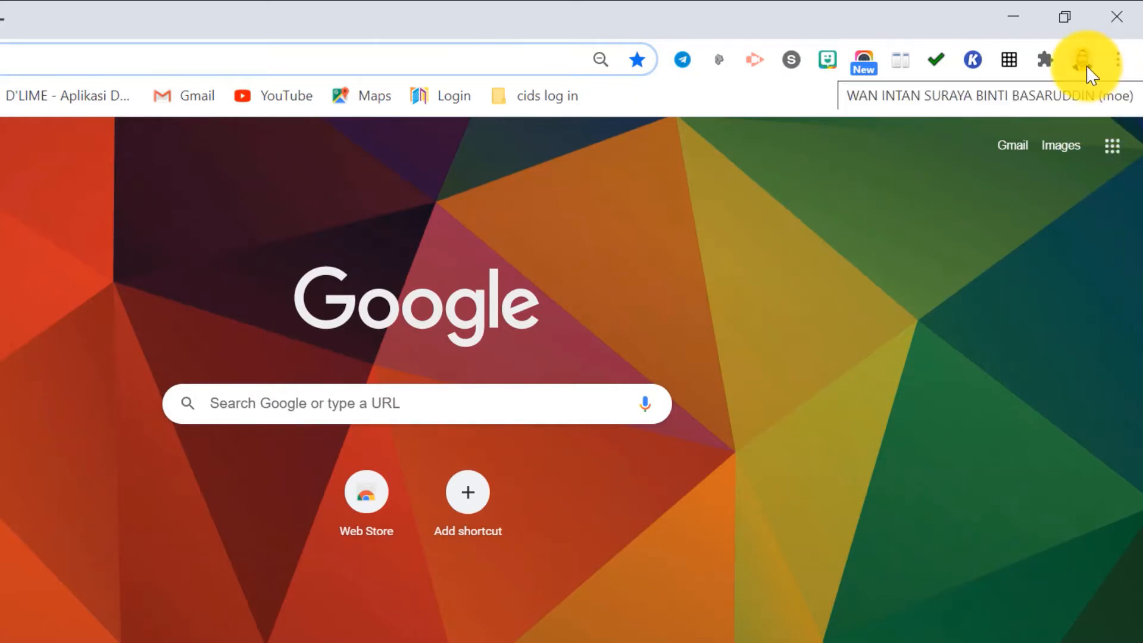
{"action": "left_click", "coordinate": [1112, 145]}
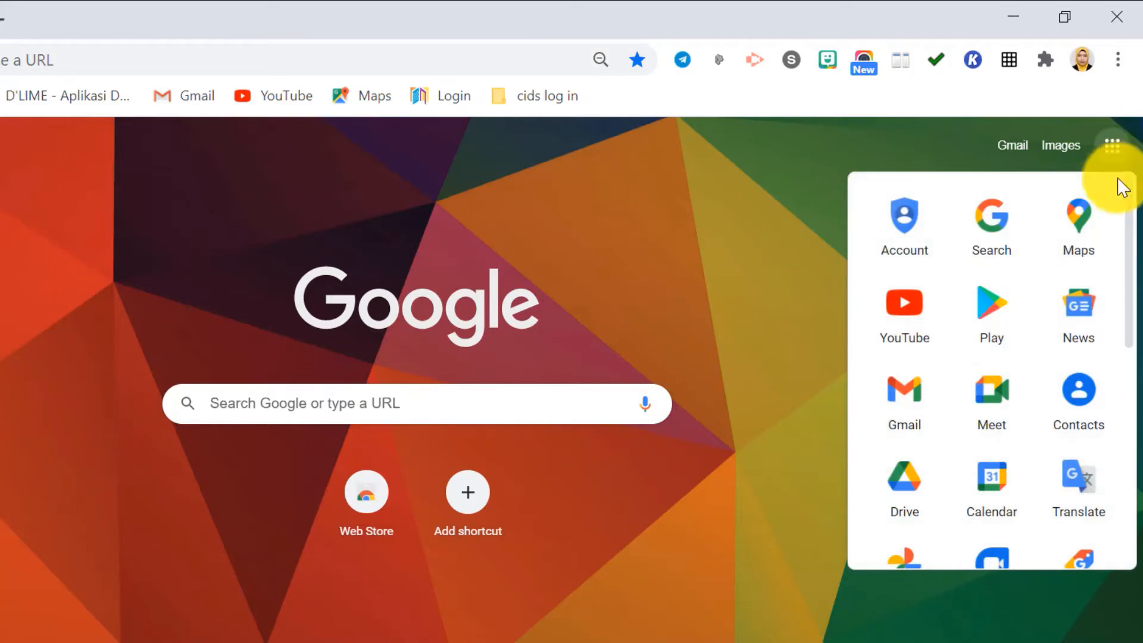
{"action": "scroll", "coordinate": [967, 451], "scroll_direction": "down", "scroll_amount": 2}
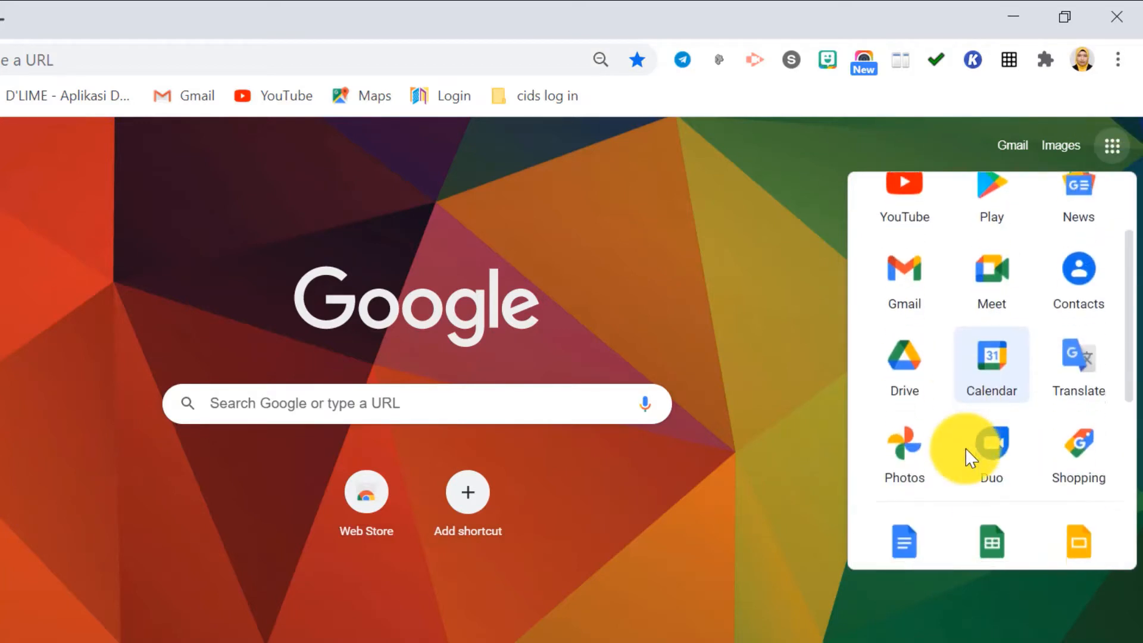
{"action": "scroll", "coordinate": [966, 447], "scroll_direction": "down", "scroll_amount": 6}
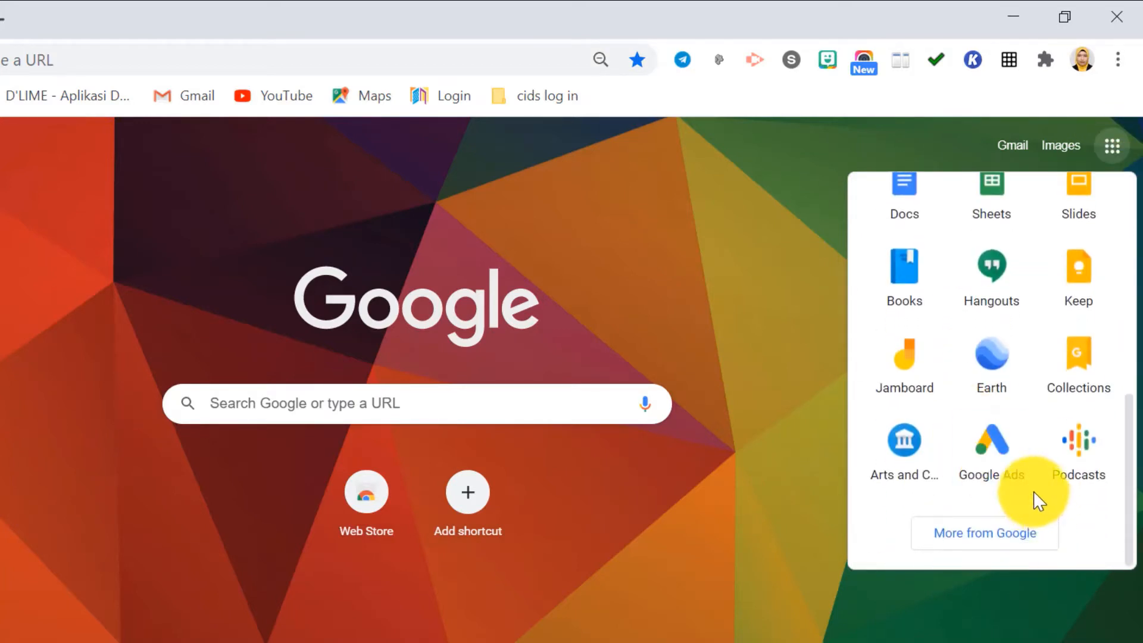
{"action": "scroll", "coordinate": [1033, 487], "scroll_direction": "up", "scroll_amount": 4}
{"action": "scroll", "coordinate": [1066, 431], "scroll_direction": "up", "scroll_amount": 2}
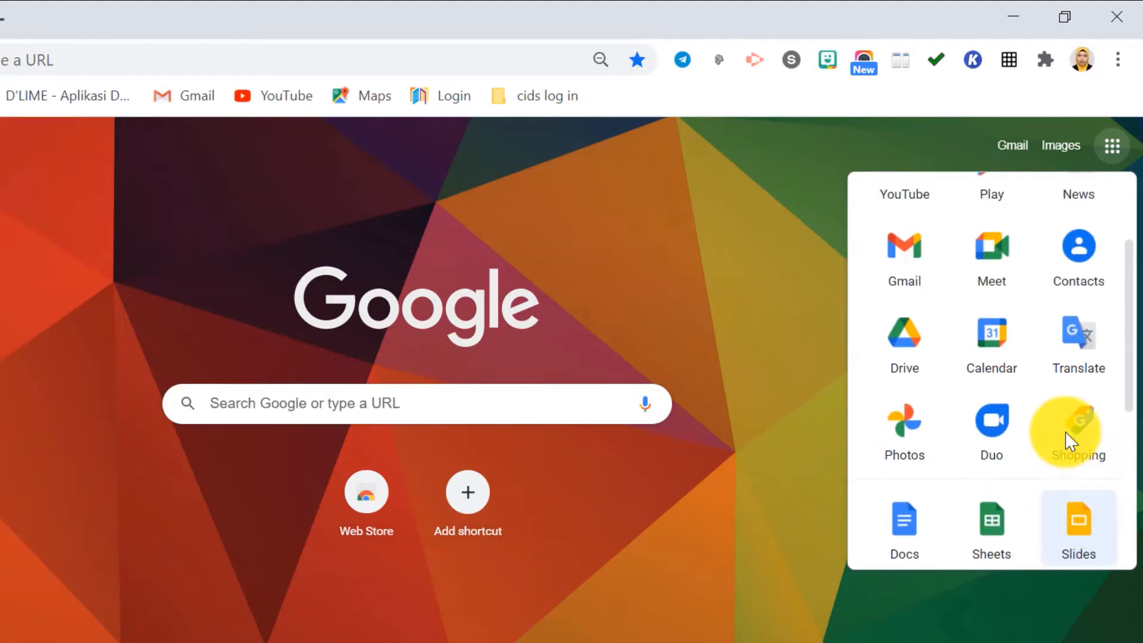
{"action": "left_click", "coordinate": [914, 331]}
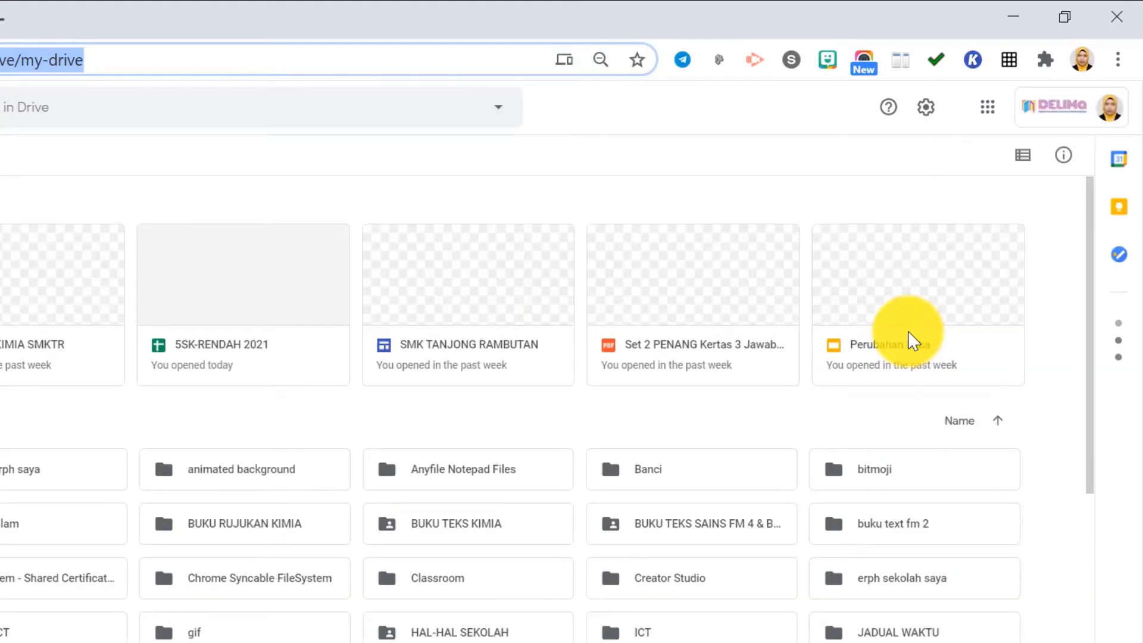
Open Google Classroom from Google Drive and locate the 2020-5 GEMILANG class.
{"action": "left_click", "coordinate": [984, 107]}
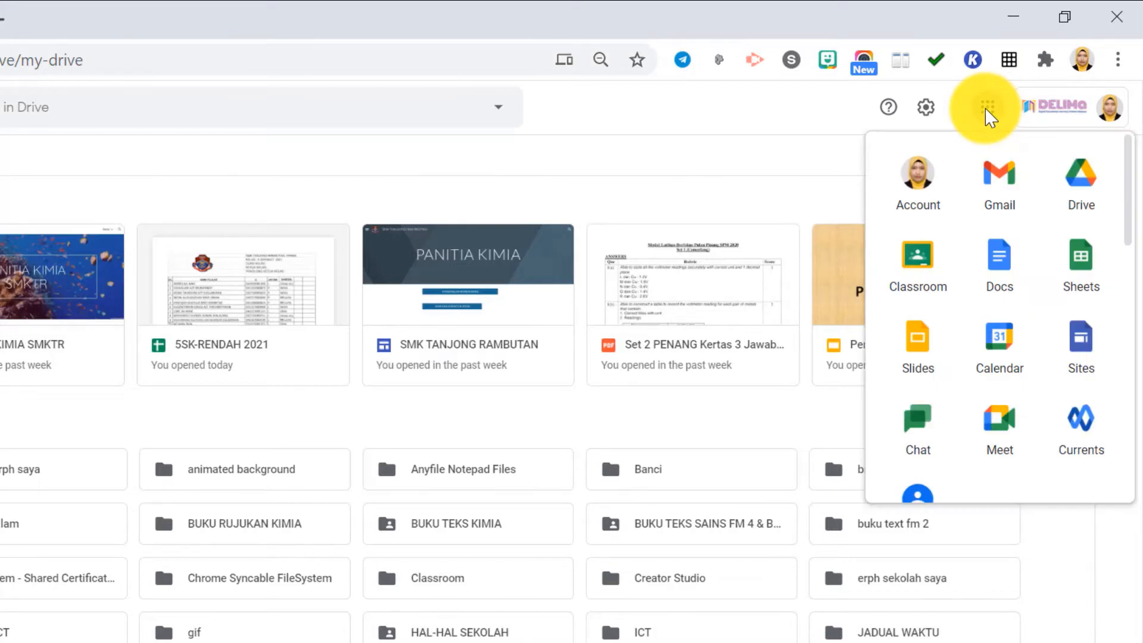
{"action": "left_click", "coordinate": [924, 265]}
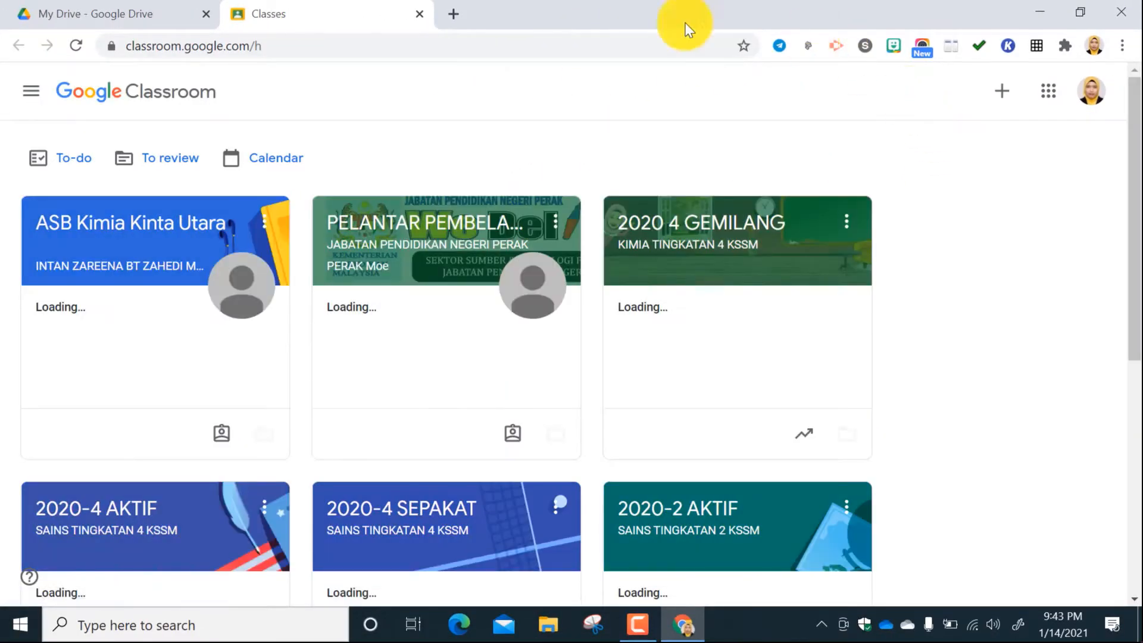
{"action": "scroll", "coordinate": [381, 267], "scroll_direction": "down", "scroll_amount": 5}
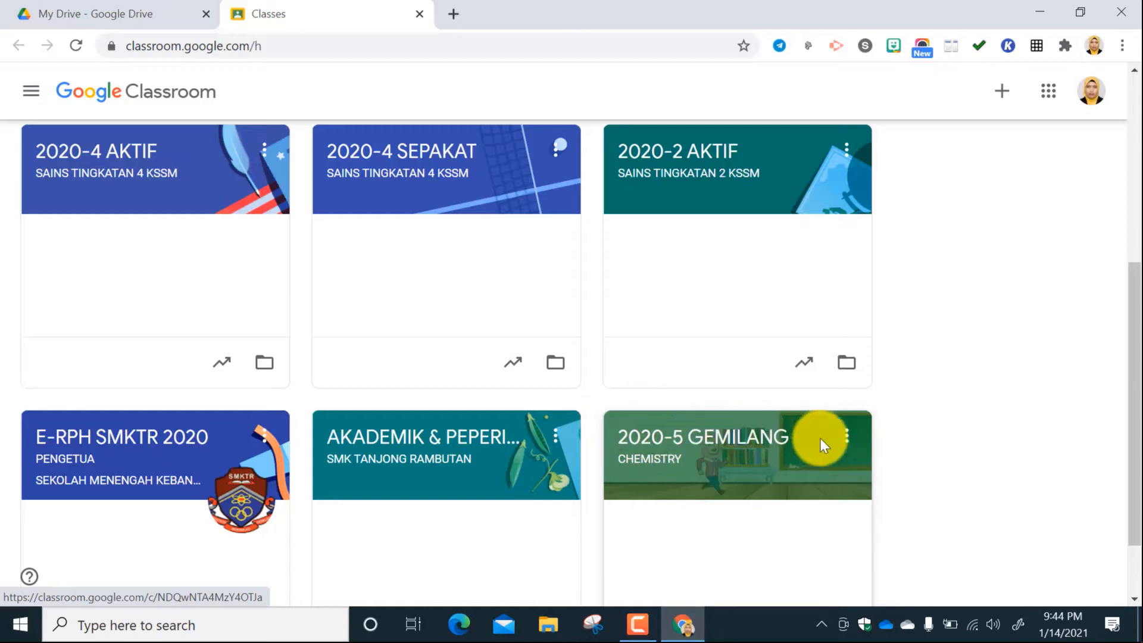
{"action": "left_click", "coordinate": [846, 438]}
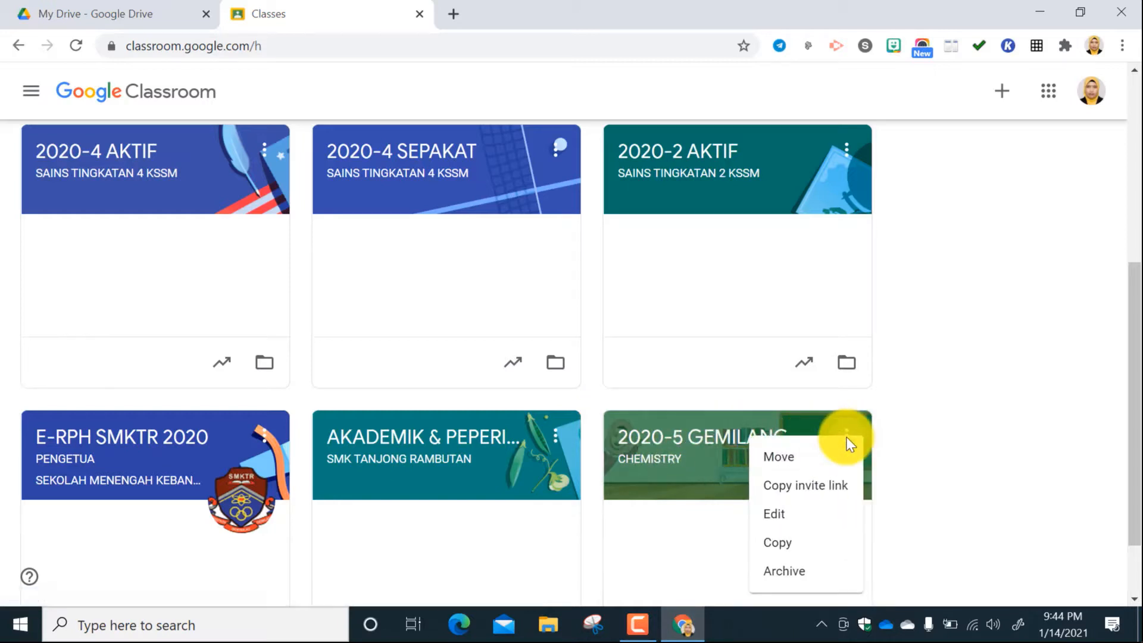
{"action": "left_click", "coordinate": [781, 515]}
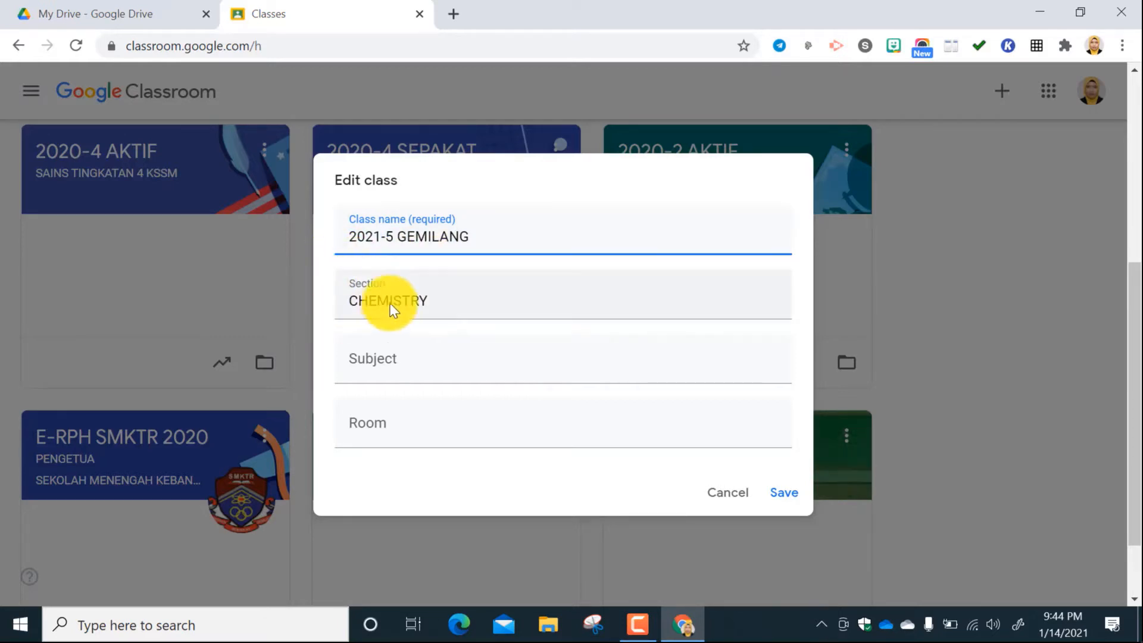
{"action": "left_click", "coordinate": [722, 495]}
Copy the 2020-5 GEMILANG class as a new class named 2021-5 GEMILANG, keeping the section CHEMISTRY.
{"action": "left_click", "coordinate": [847, 437]}
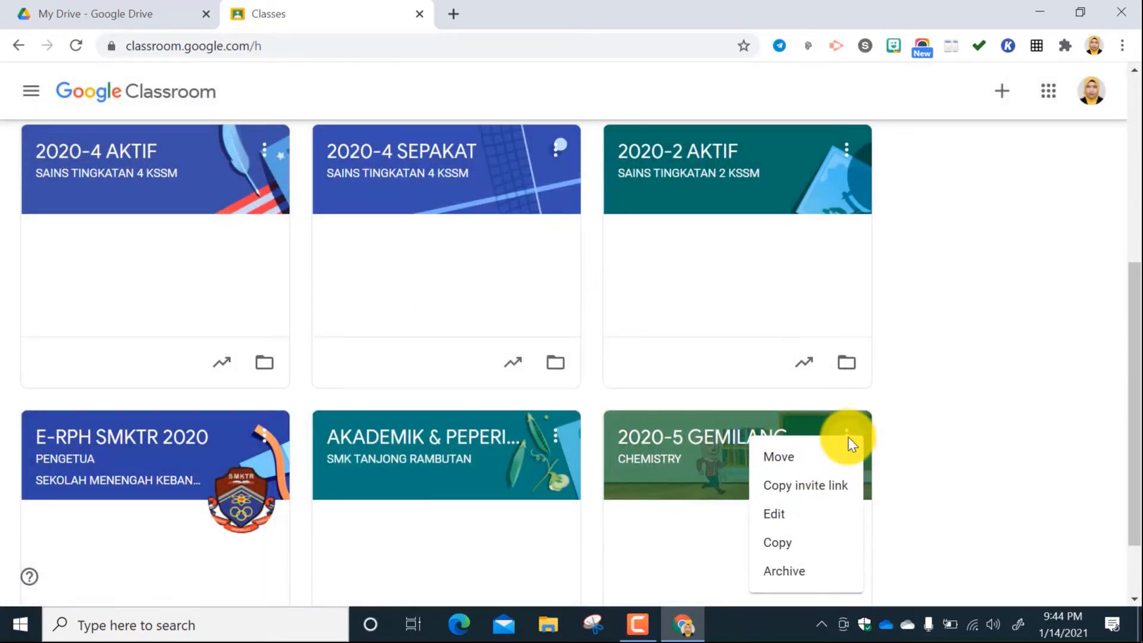
{"action": "left_click", "coordinate": [785, 548]}
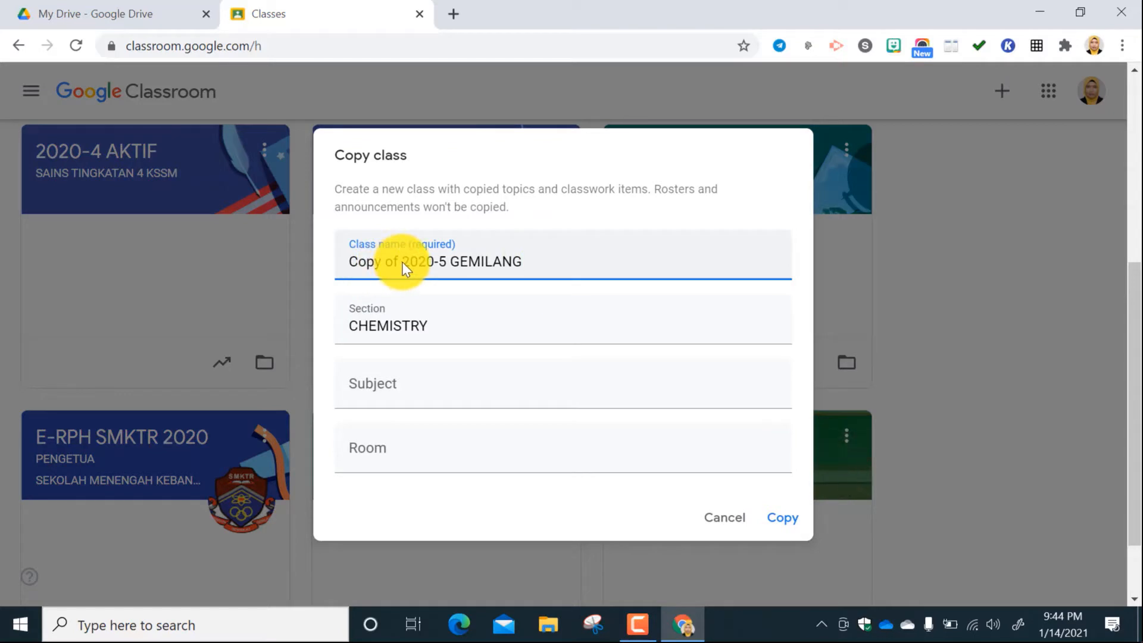
{"action": "key", "text": "BackSpace"}
{"action": "key", "text": "BackSpace"}
{"action": "key", "text": "BackSpace"}
{"action": "key", "text": "BackSpace"}
{"action": "key", "text": "BackSpace"}
{"action": "key", "text": "BackSpace"}
{"action": "key", "text": "BackSpace"}
{"action": "key", "text": "BackSpace"}
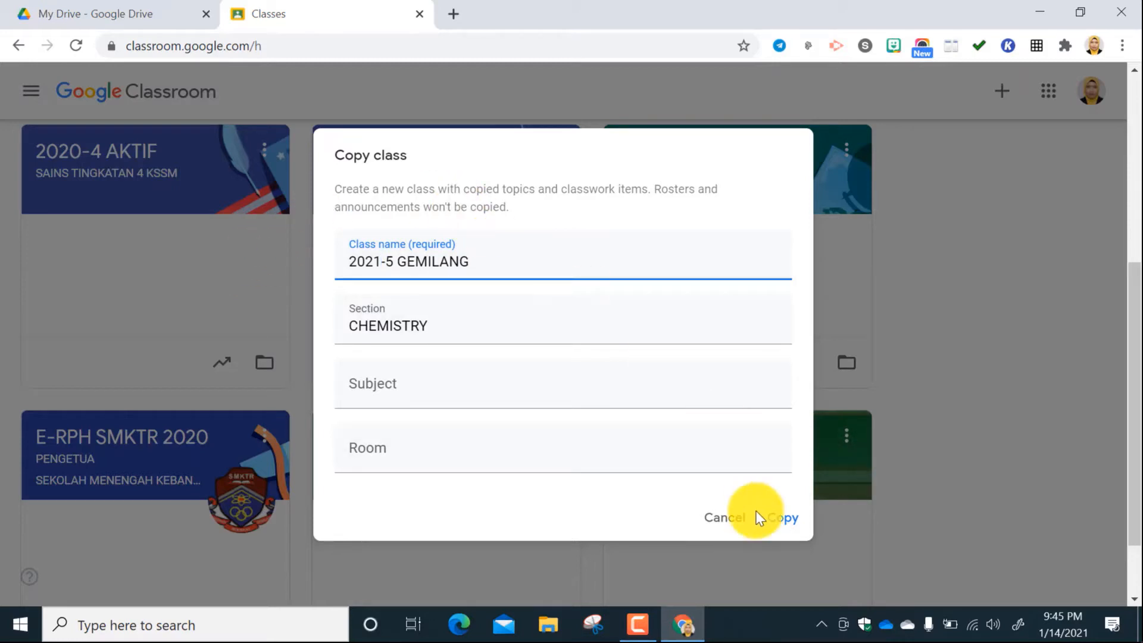
{"action": "left_click", "coordinate": [782, 520]}
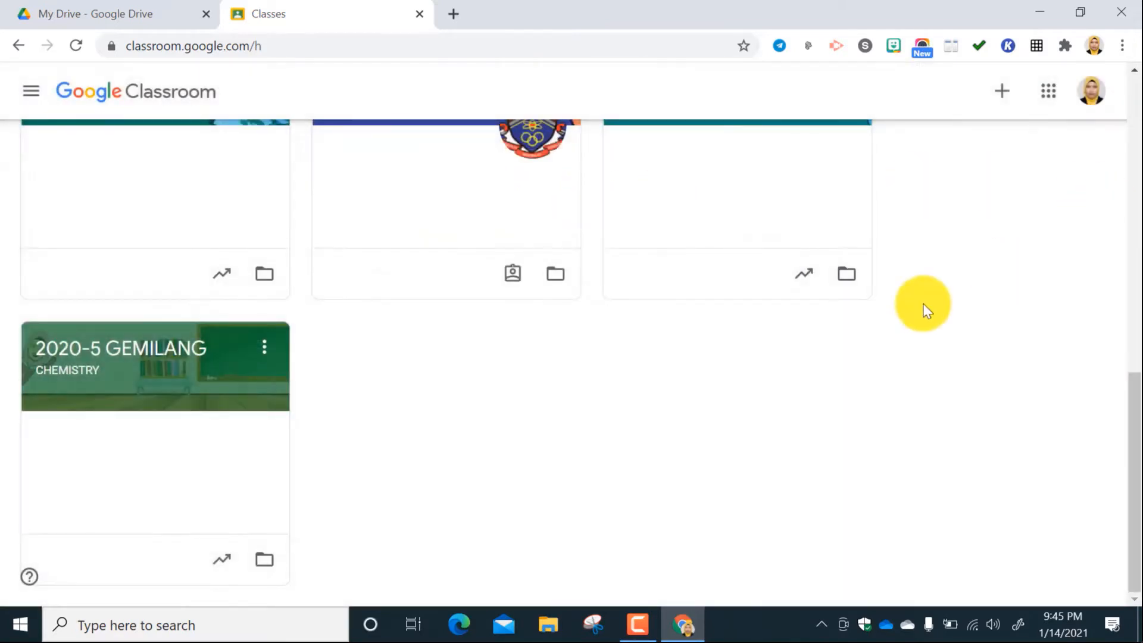
{"action": "scroll", "coordinate": [833, 277], "scroll_direction": "up", "scroll_amount": 2}
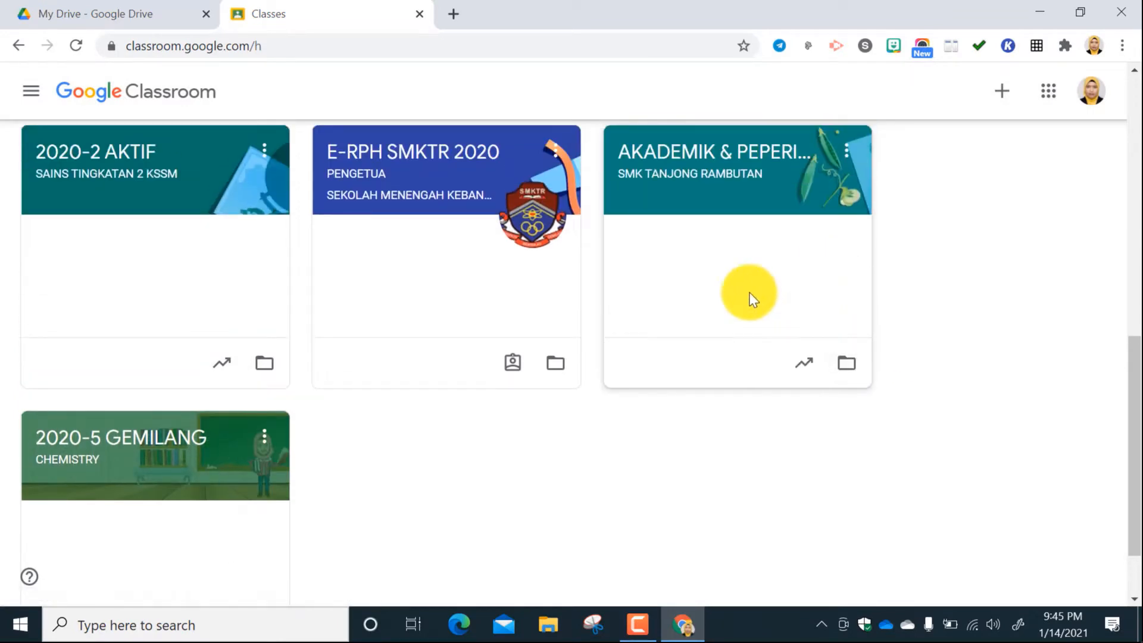
Look through the class list to compare the positions of the 2020-5 GEMILANG and 2021-5 GEMILANG cards.
{"action": "scroll", "coordinate": [337, 441], "scroll_direction": "down", "scroll_amount": 2}
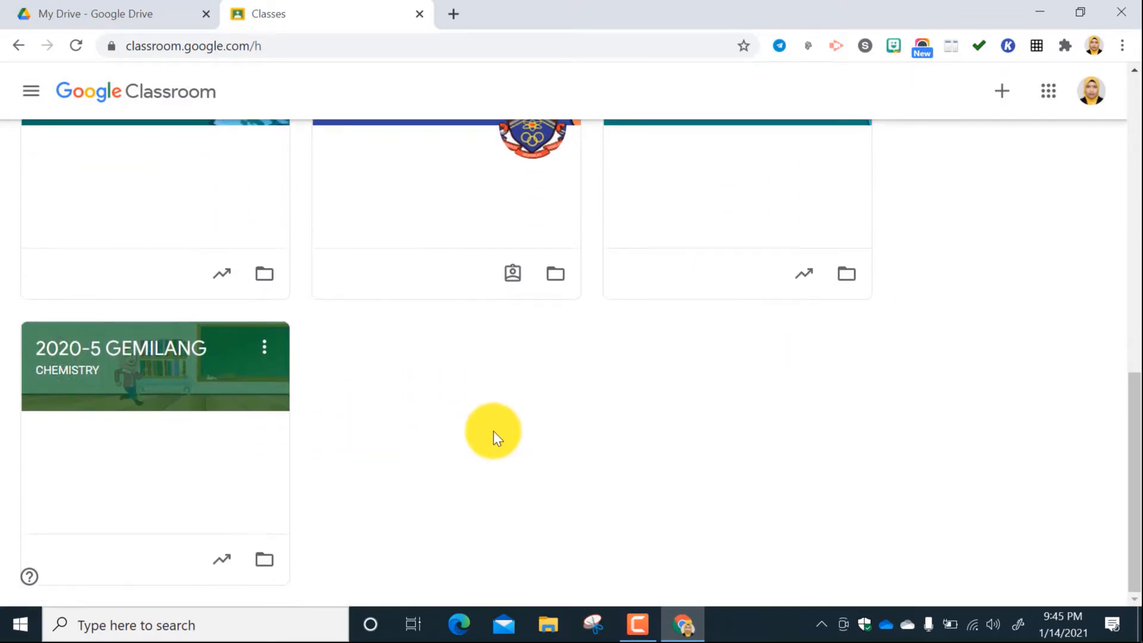
{"action": "scroll", "coordinate": [494, 435], "scroll_direction": "up", "scroll_amount": 4}
{"action": "scroll", "coordinate": [494, 435], "scroll_direction": "up", "scroll_amount": 2}
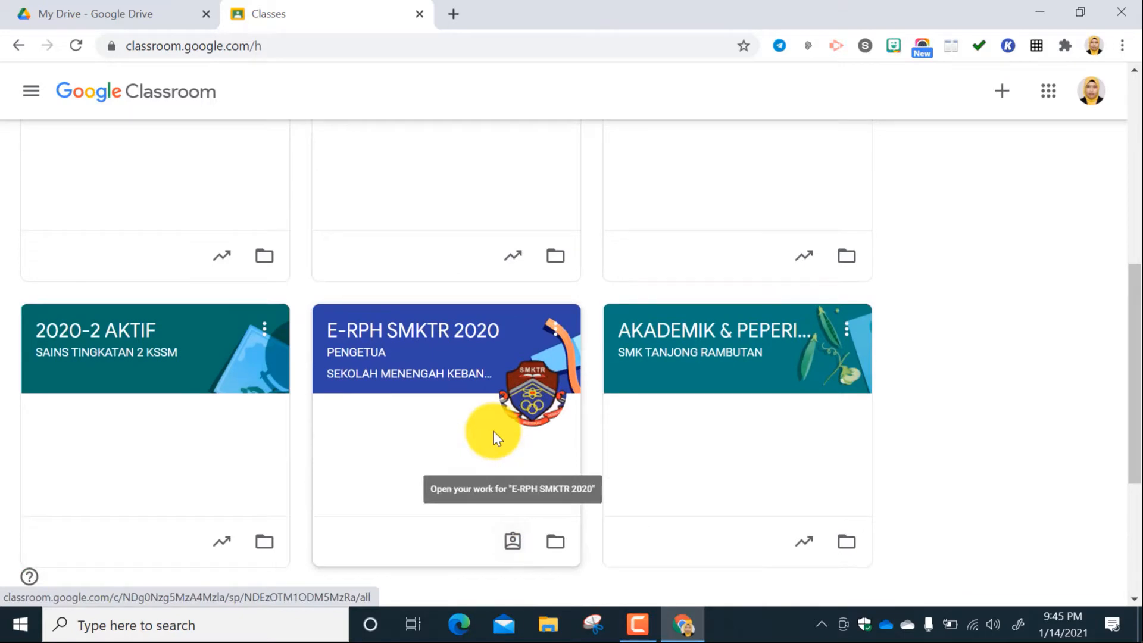
{"action": "scroll", "coordinate": [494, 438], "scroll_direction": "up", "scroll_amount": 4}
{"action": "scroll", "coordinate": [494, 437], "scroll_direction": "down", "scroll_amount": 2}
{"action": "scroll", "coordinate": [494, 437], "scroll_direction": "up", "scroll_amount": 1}
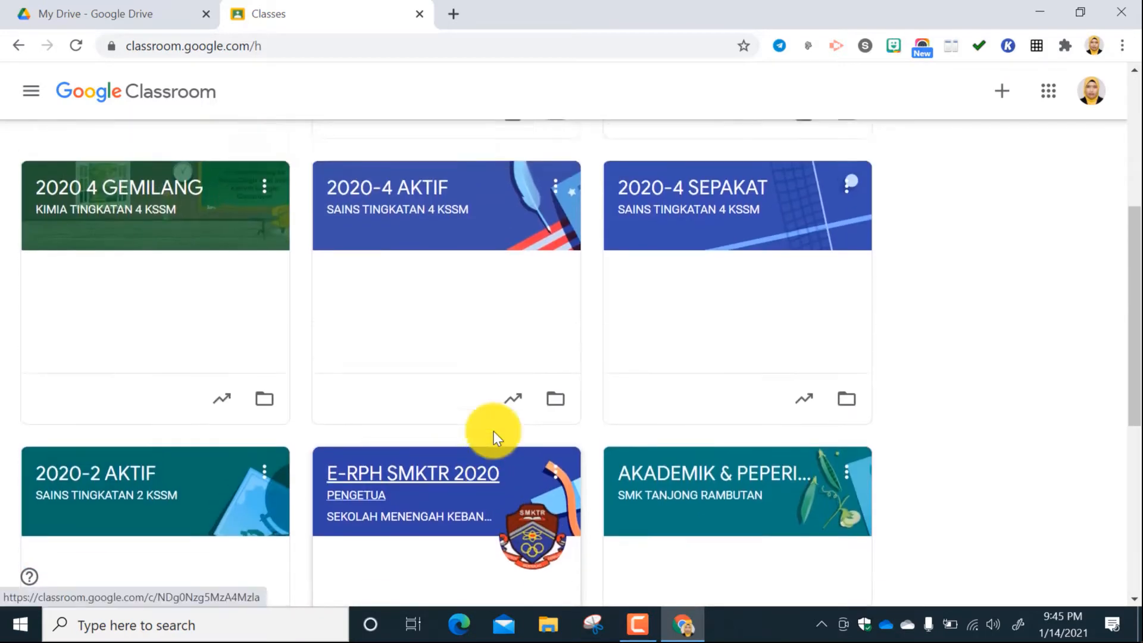
{"action": "scroll", "coordinate": [494, 435], "scroll_direction": "up", "scroll_amount": 7}
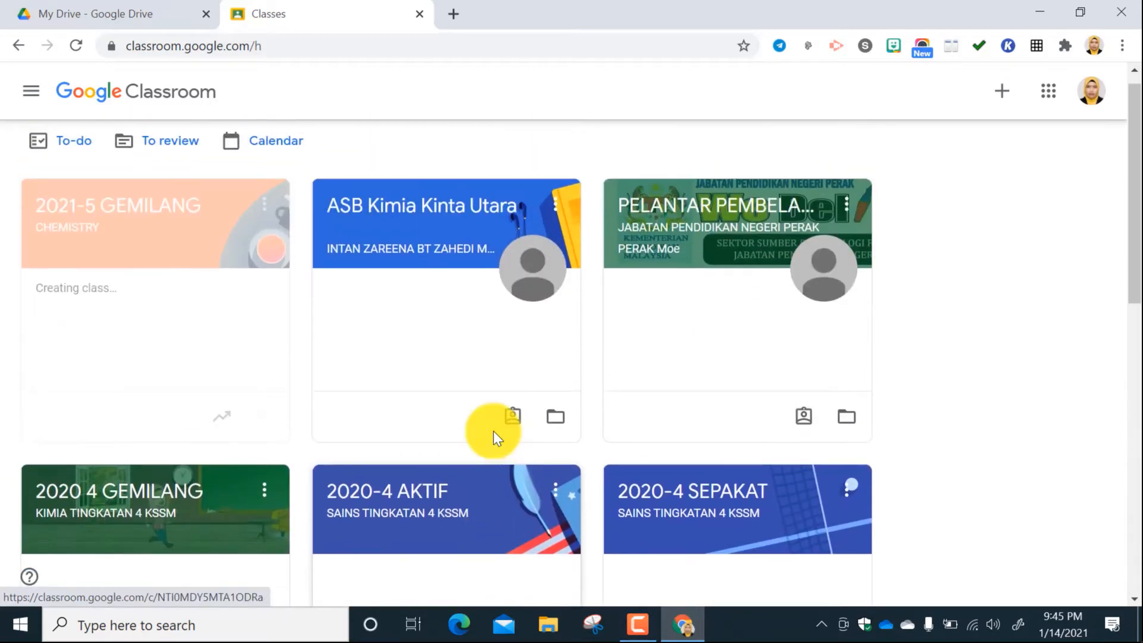
{"action": "scroll", "coordinate": [494, 438], "scroll_direction": "down", "scroll_amount": 4}
{"action": "scroll", "coordinate": [494, 438], "scroll_direction": "up", "scroll_amount": 2}
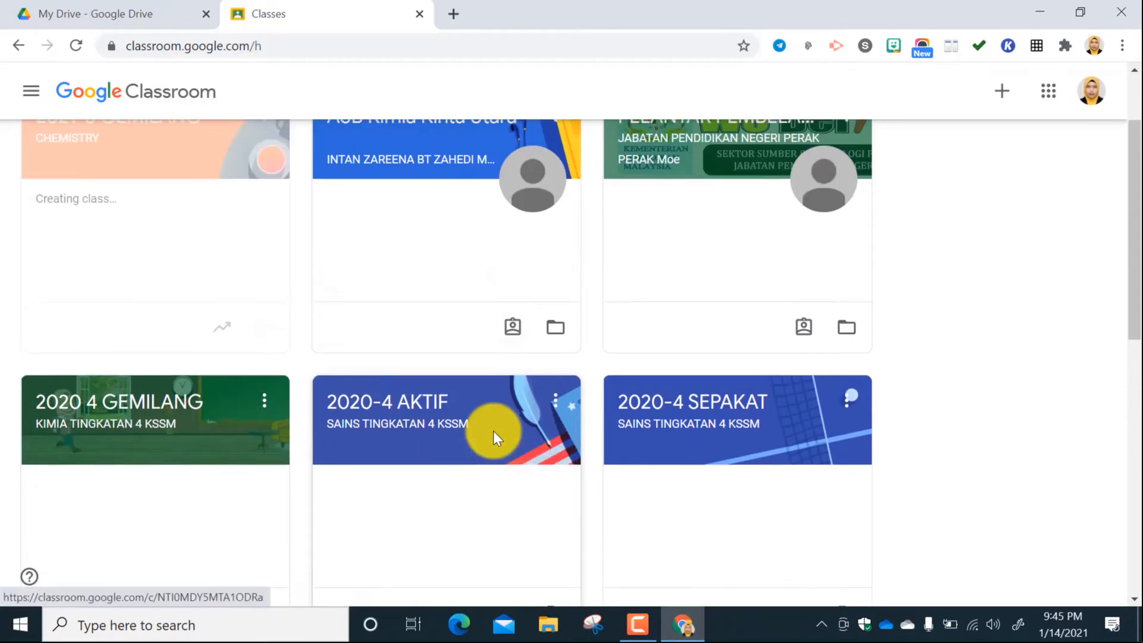
{"action": "scroll", "coordinate": [493, 431], "scroll_direction": "up", "scroll_amount": 2}
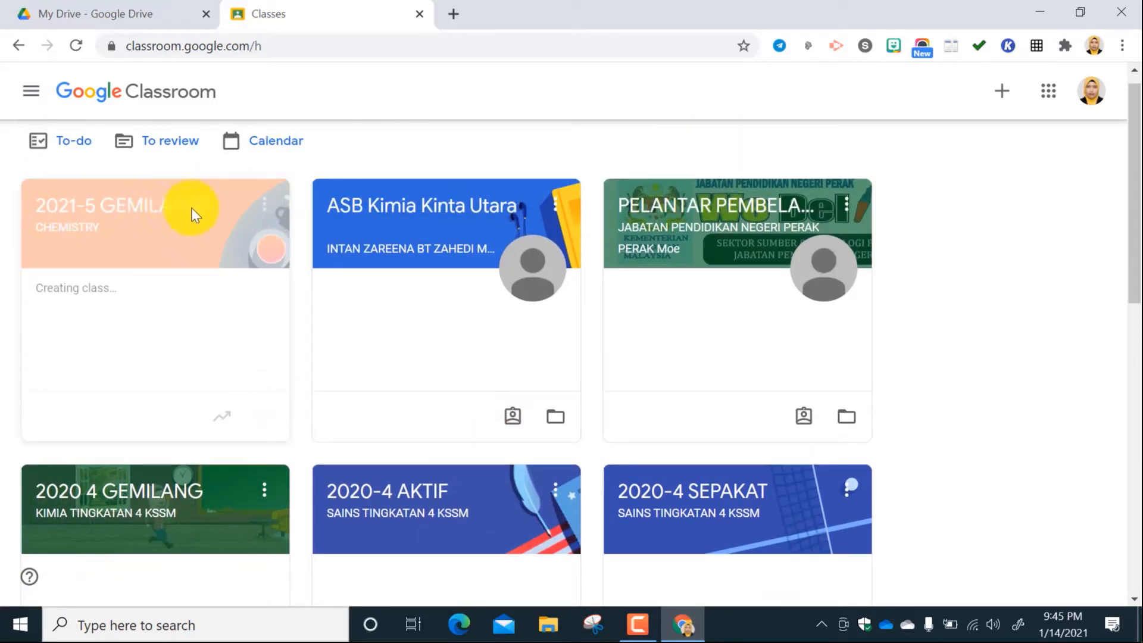
{"action": "scroll", "coordinate": [196, 321], "scroll_direction": "down", "scroll_amount": 8}
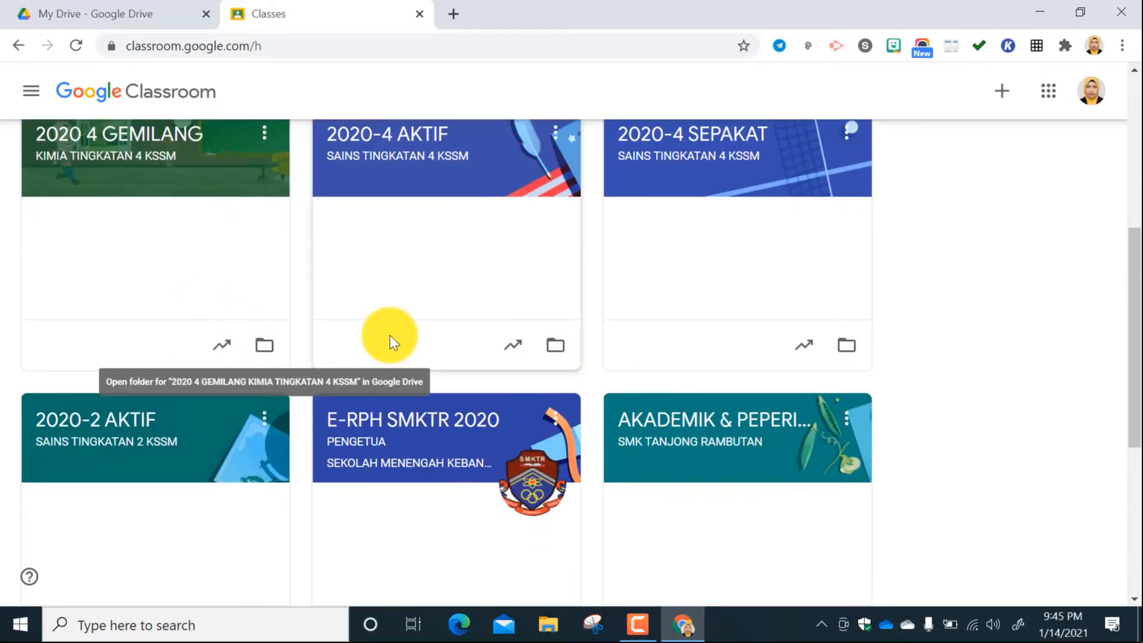
{"action": "scroll", "coordinate": [389, 329], "scroll_direction": "up", "scroll_amount": 6}
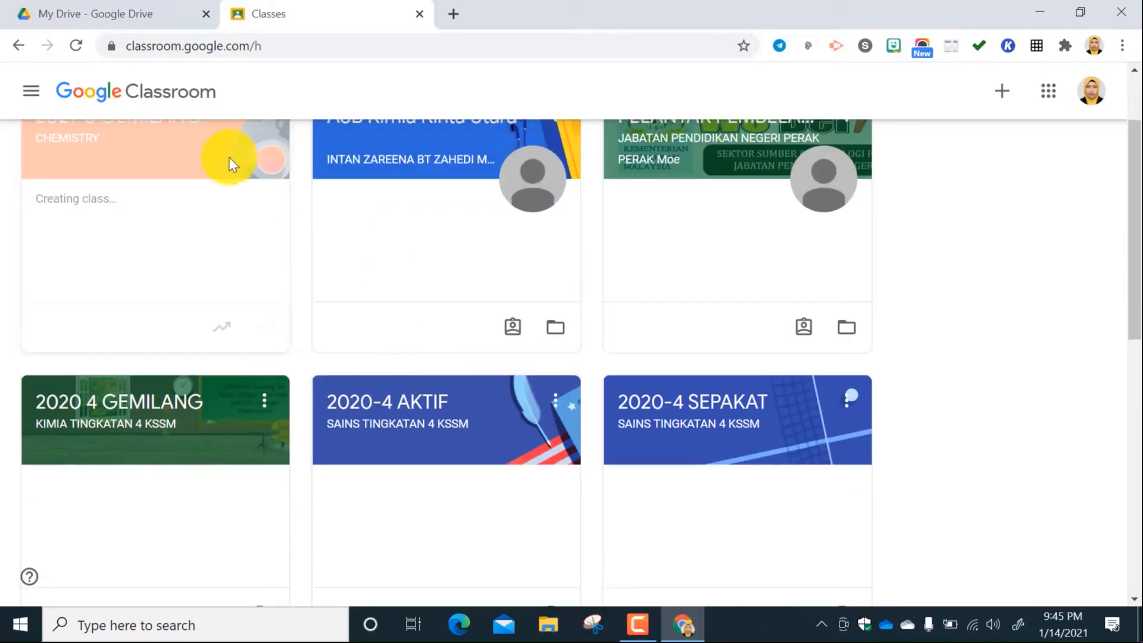
{"action": "scroll", "coordinate": [206, 181], "scroll_direction": "up", "scroll_amount": 2}
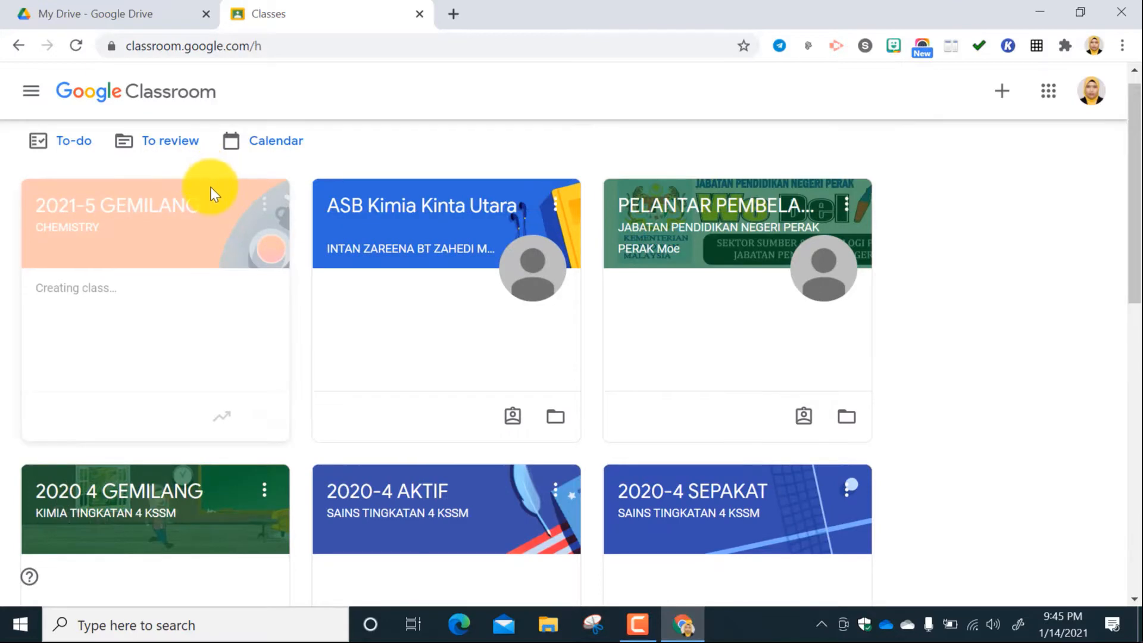
Move the 2021-5 GEMILANG class card in the class list so it sits directly before 2020-5 GEMILANG.
{"action": "left_click_drag", "start_coordinate": [214, 193], "coordinate": [880, 581]}
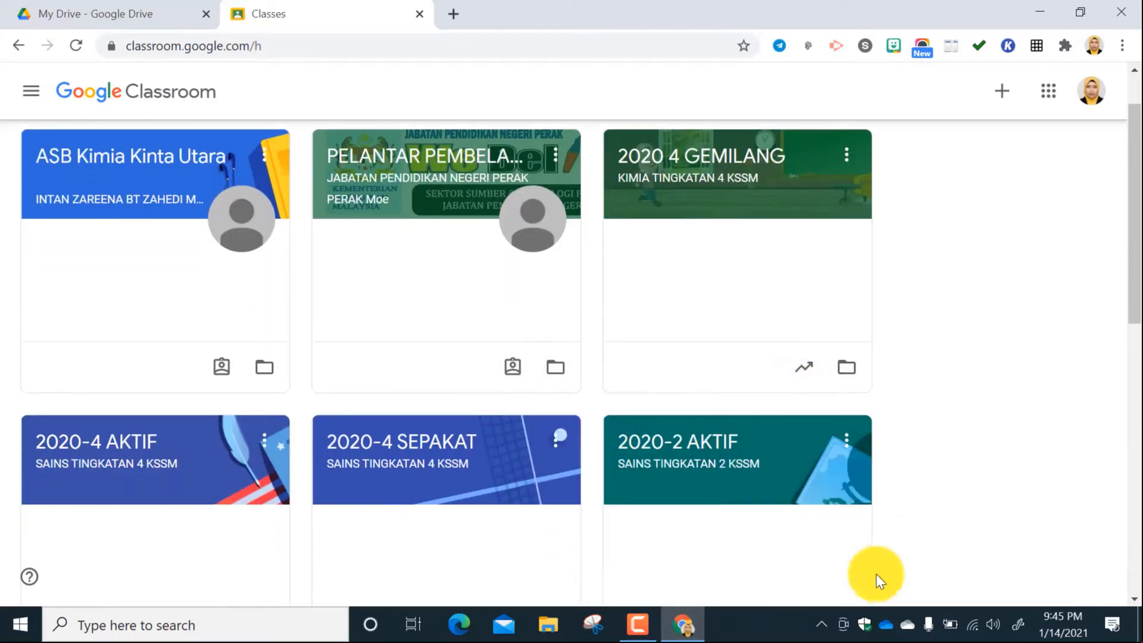
{"action": "scroll", "coordinate": [857, 544], "scroll_direction": "down", "scroll_amount": 5}
{"action": "scroll", "coordinate": [703, 280], "scroll_direction": "down", "scroll_amount": 2}
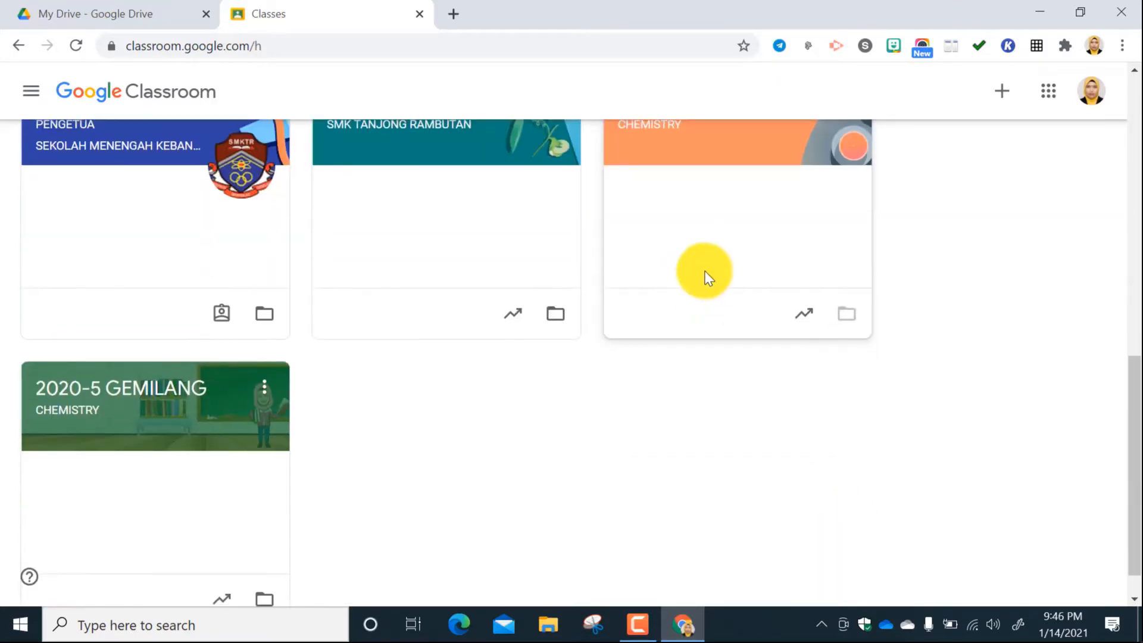
{"action": "scroll", "coordinate": [705, 277], "scroll_direction": "up", "scroll_amount": 1}
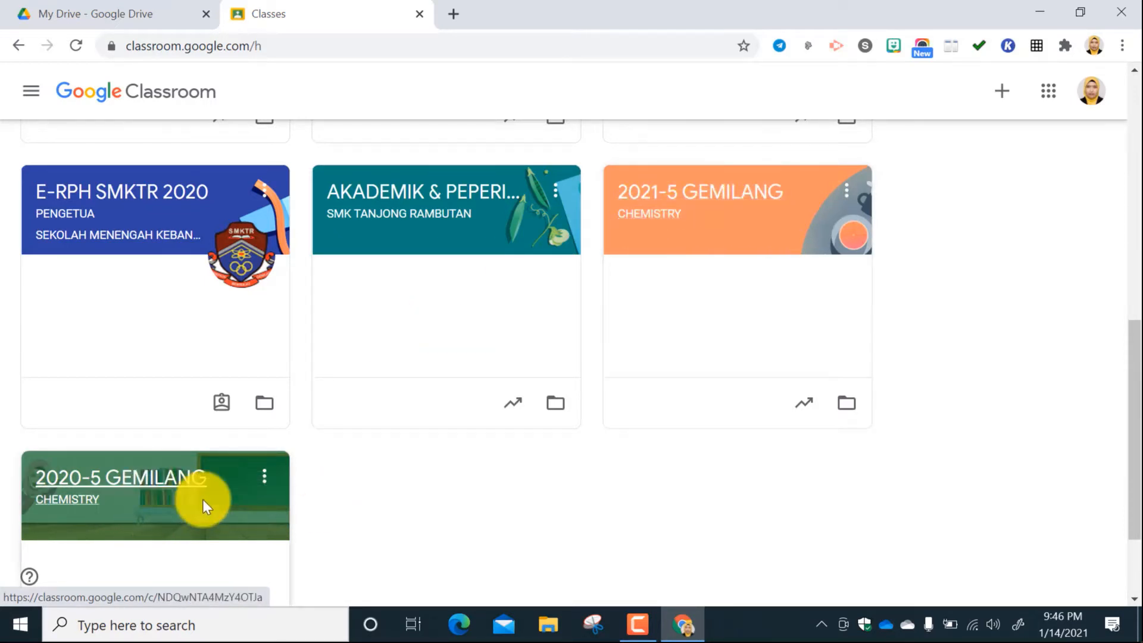
View the stream page of the 2020-5 GEMILANG class and return to the class list.
{"action": "left_click", "coordinate": [162, 506]}
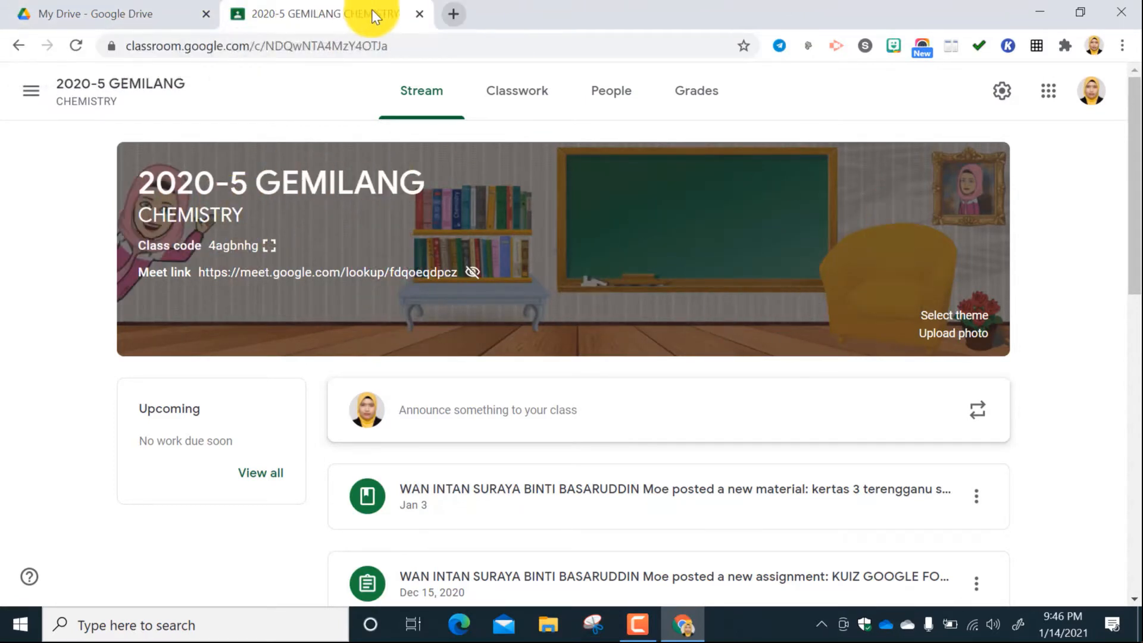
{"action": "left_click", "coordinate": [19, 46]}
{"action": "scroll", "coordinate": [612, 468], "scroll_direction": "down", "scroll_amount": 8}
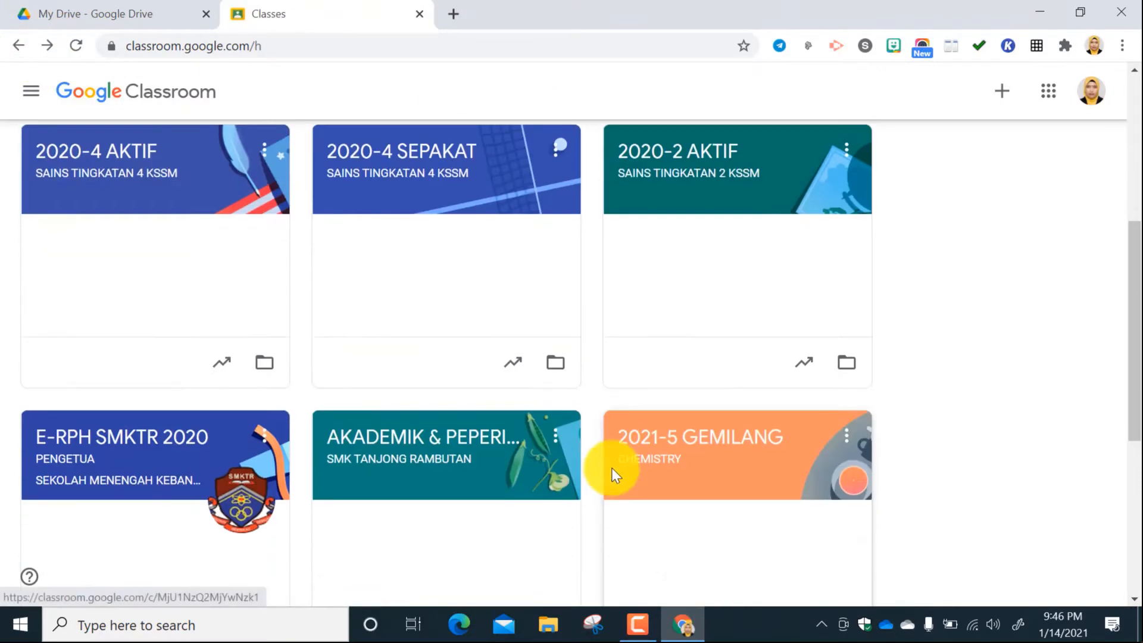
{"action": "scroll", "coordinate": [615, 475], "scroll_direction": "down", "scroll_amount": 1}
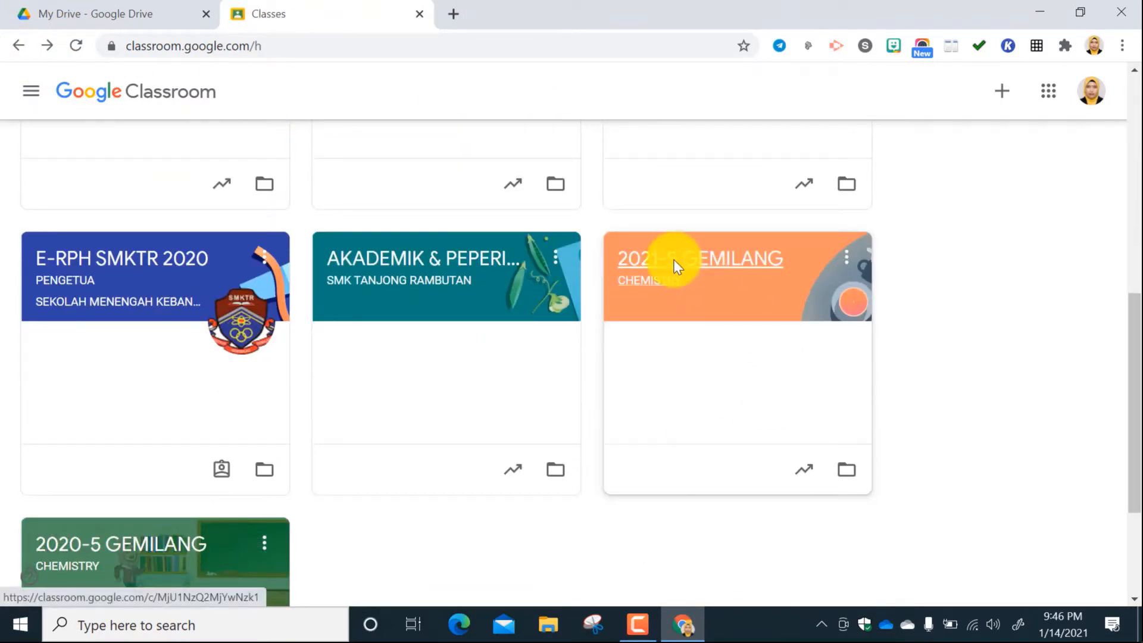
{"action": "scroll", "coordinate": [734, 265], "scroll_direction": "down", "scroll_amount": 2}
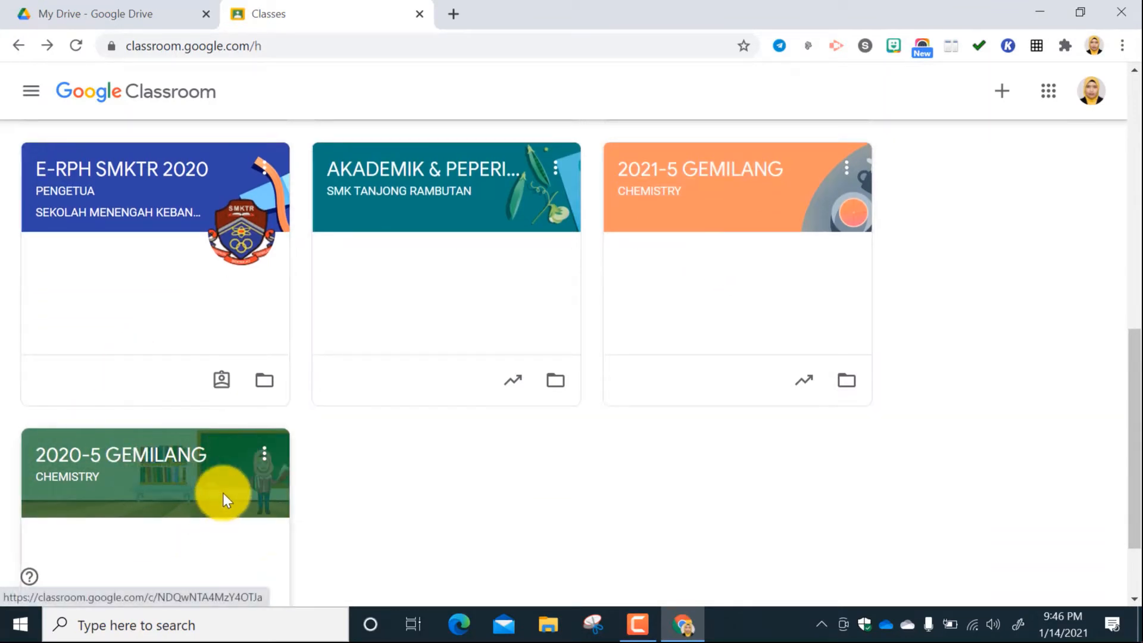
{"action": "left_click", "coordinate": [165, 481]}
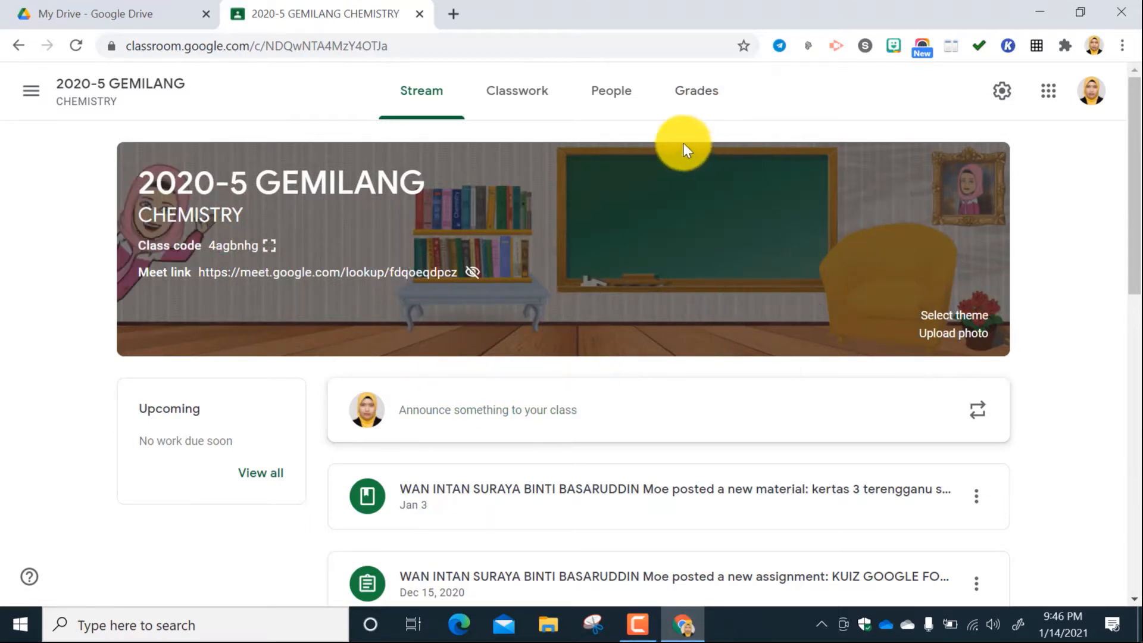
{"action": "left_click", "coordinate": [19, 52]}
Open the 2021-5 GEMILANG class from the class list.
{"action": "scroll", "coordinate": [722, 523], "scroll_direction": "down", "scroll_amount": 10}
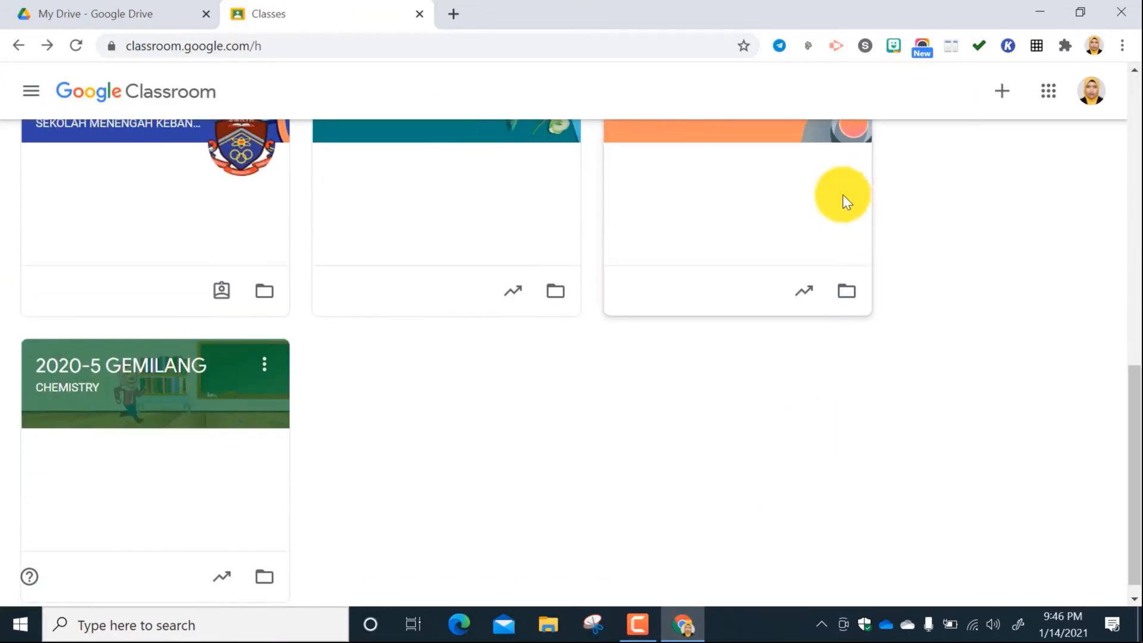
{"action": "scroll", "coordinate": [847, 201], "scroll_direction": "up", "scroll_amount": 3}
{"action": "left_click", "coordinate": [801, 259]}
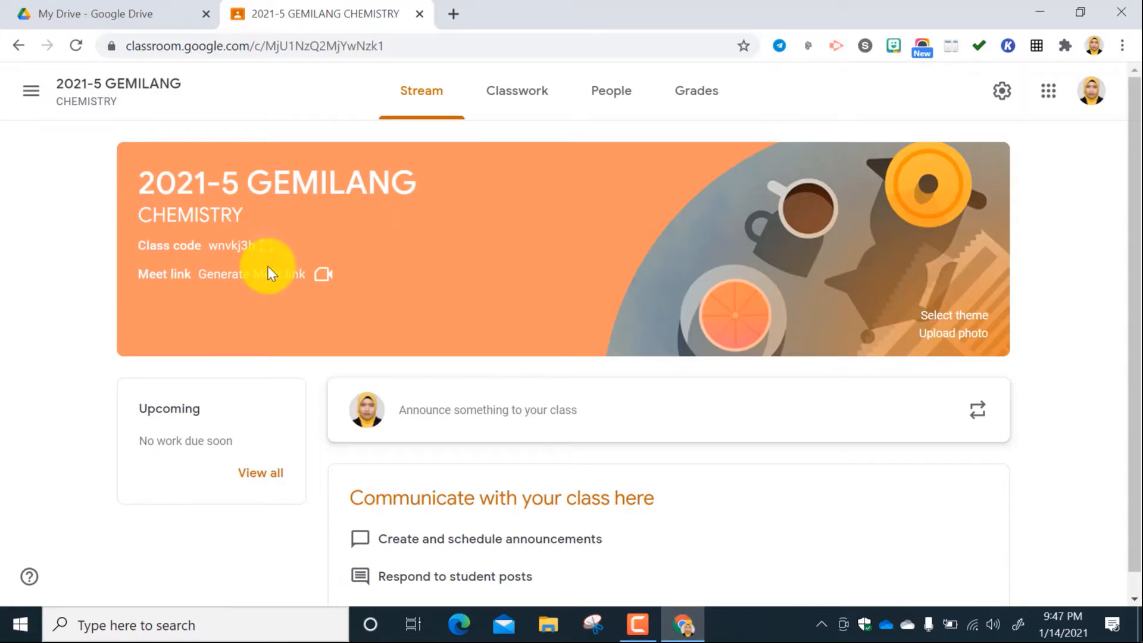
Examine the photo upload option and the General theme gallery for the class banner, closing both.
{"action": "left_click", "coordinate": [967, 334]}
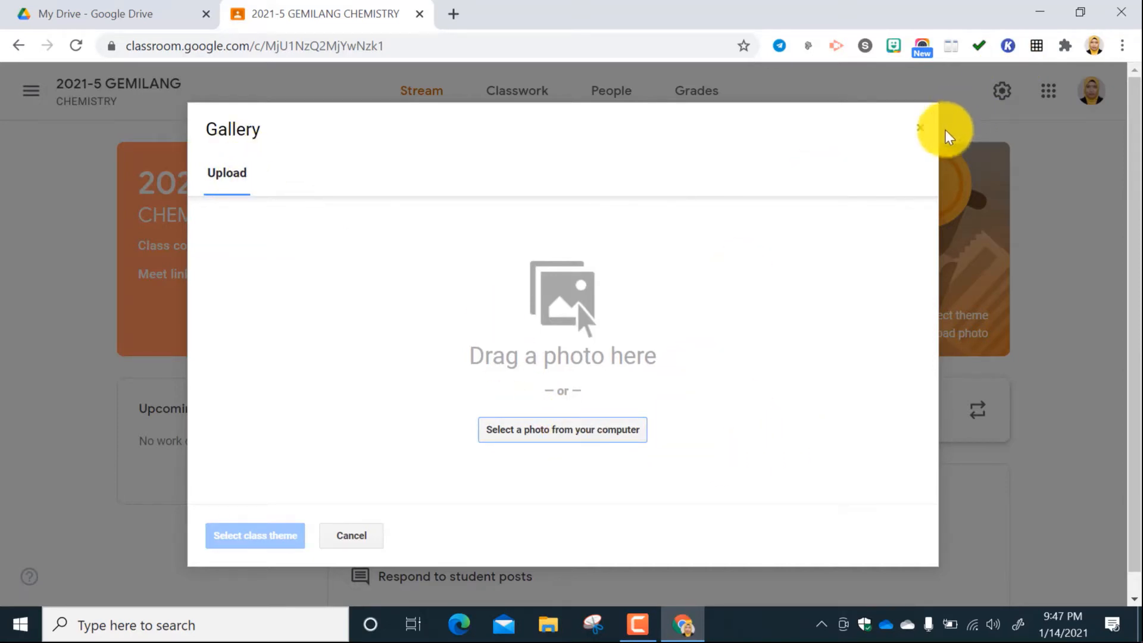
{"action": "left_click", "coordinate": [920, 131]}
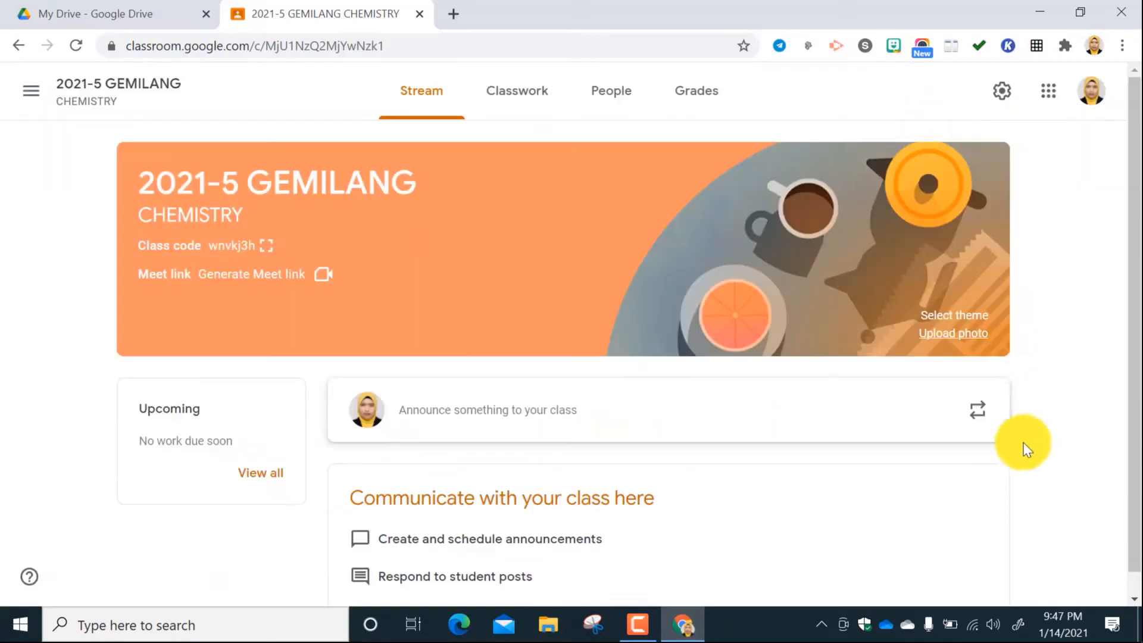
{"action": "left_click", "coordinate": [967, 314]}
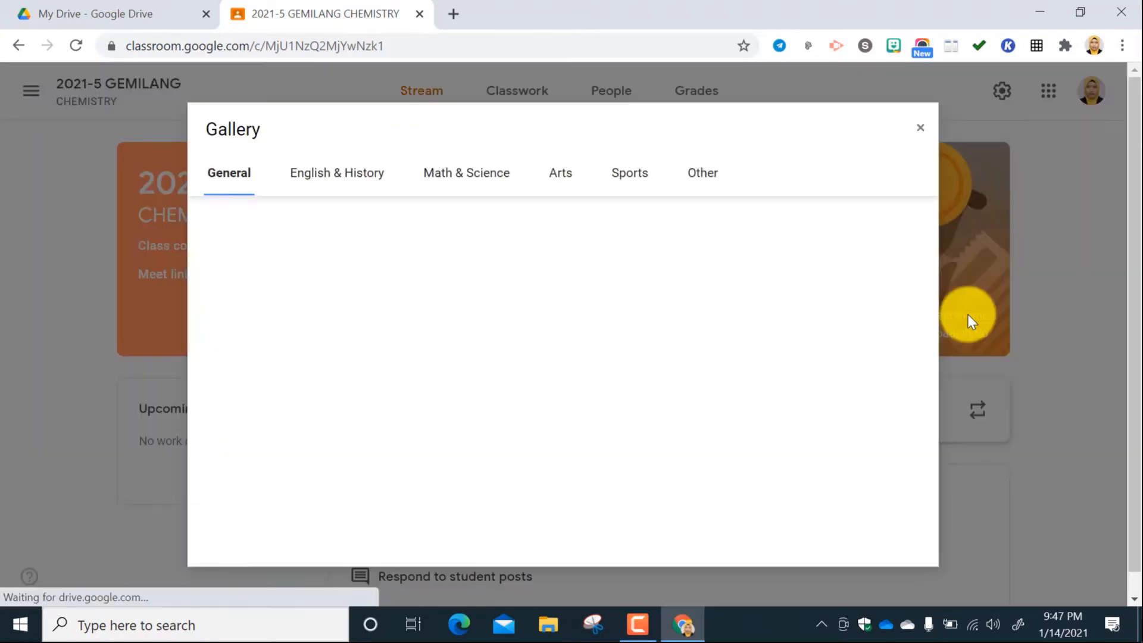
{"action": "scroll", "coordinate": [387, 277], "scroll_direction": "down", "scroll_amount": 5}
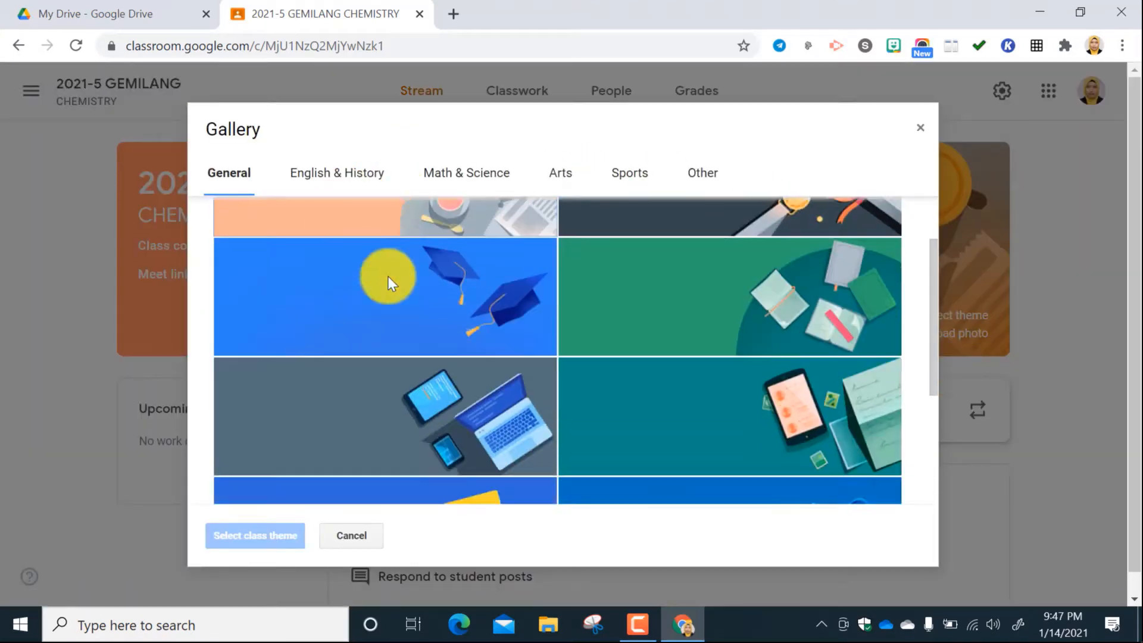
{"action": "scroll", "coordinate": [420, 281], "scroll_direction": "up", "scroll_amount": 5}
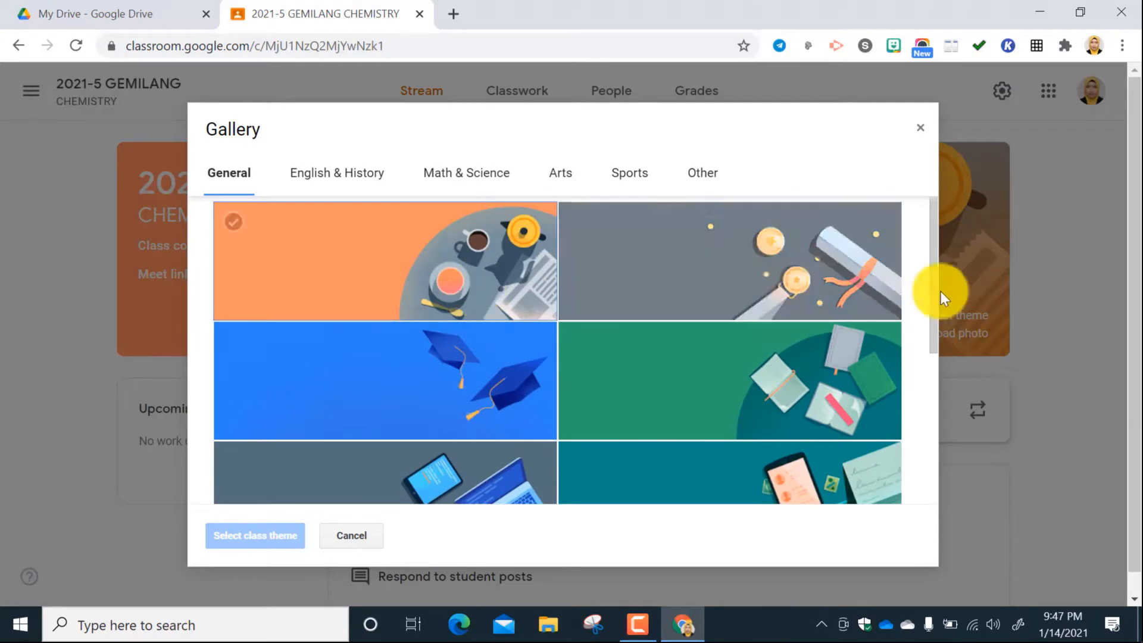
{"action": "key", "text": "Escape"}
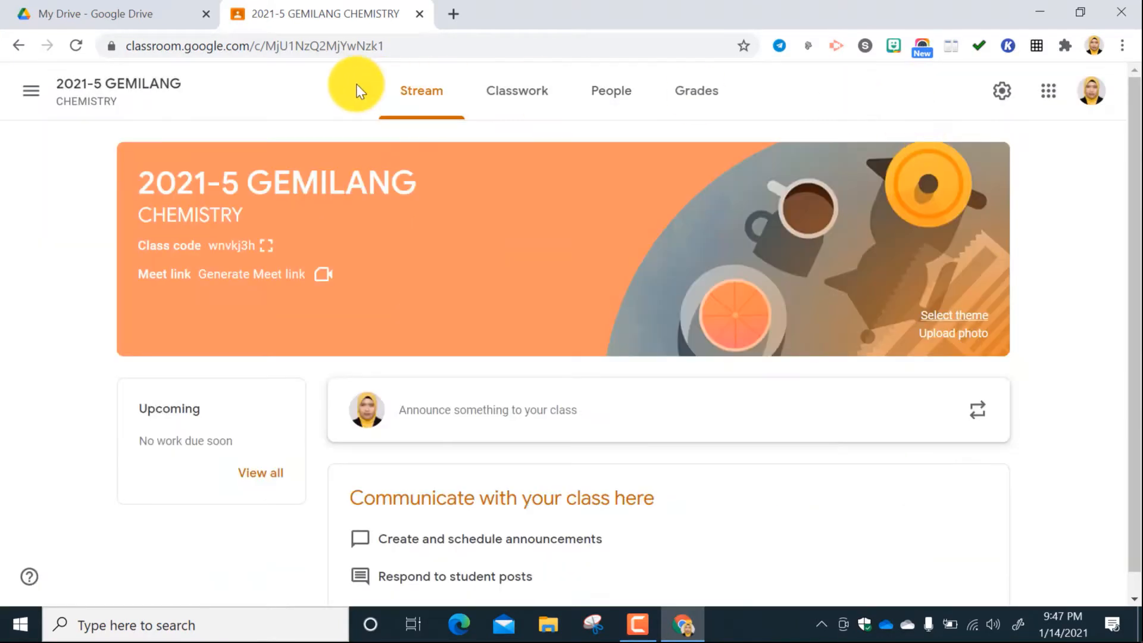
Open the file picker for choosing a class banner photo from the computer, and close it along with the upload dialog.
{"action": "left_click", "coordinate": [962, 337]}
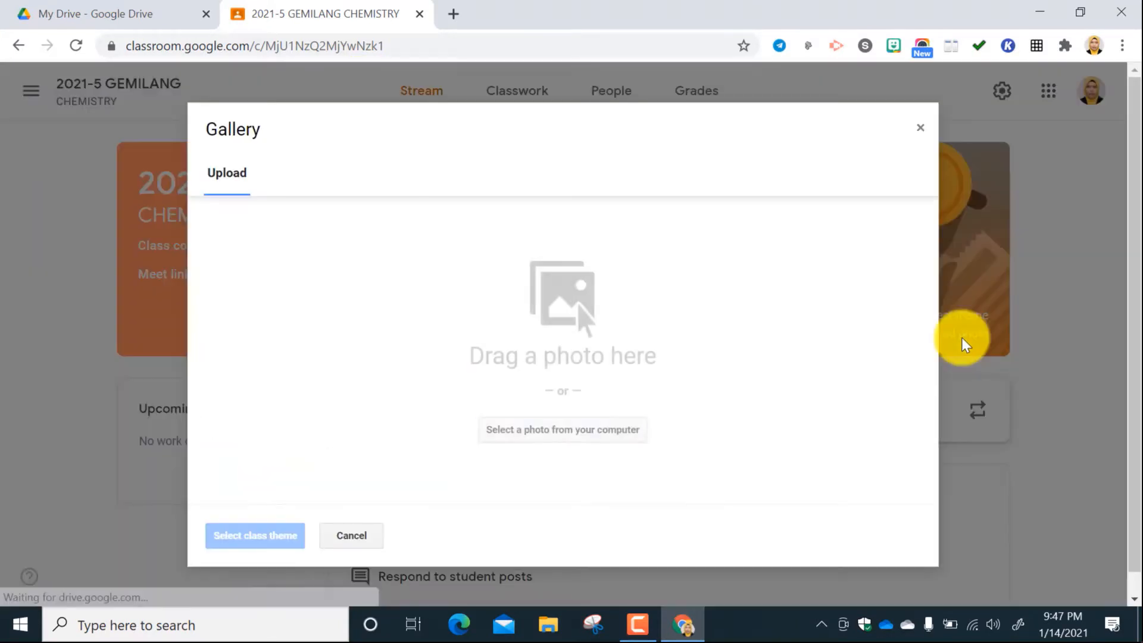
{"action": "left_click", "coordinate": [563, 429]}
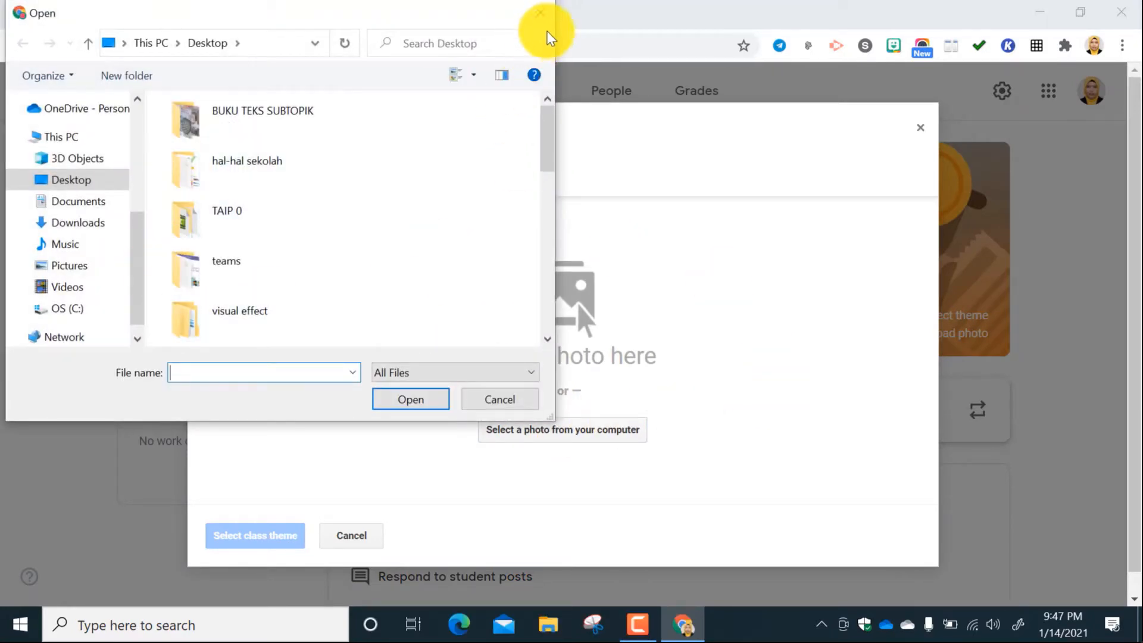
{"action": "left_click", "coordinate": [549, 23]}
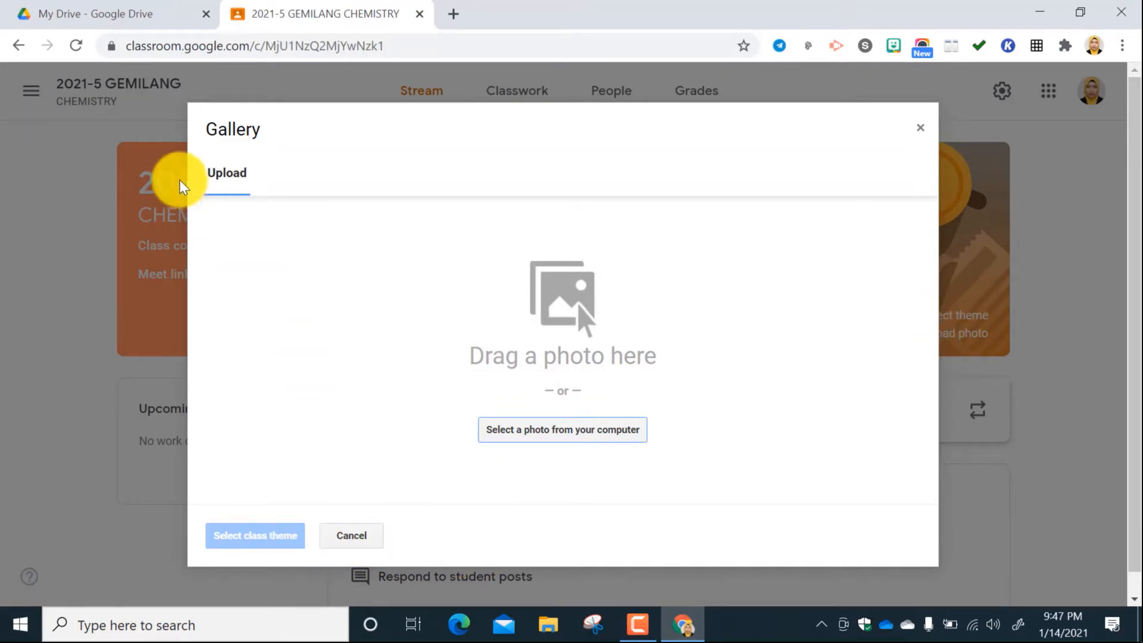
{"action": "left_click", "coordinate": [921, 129]}
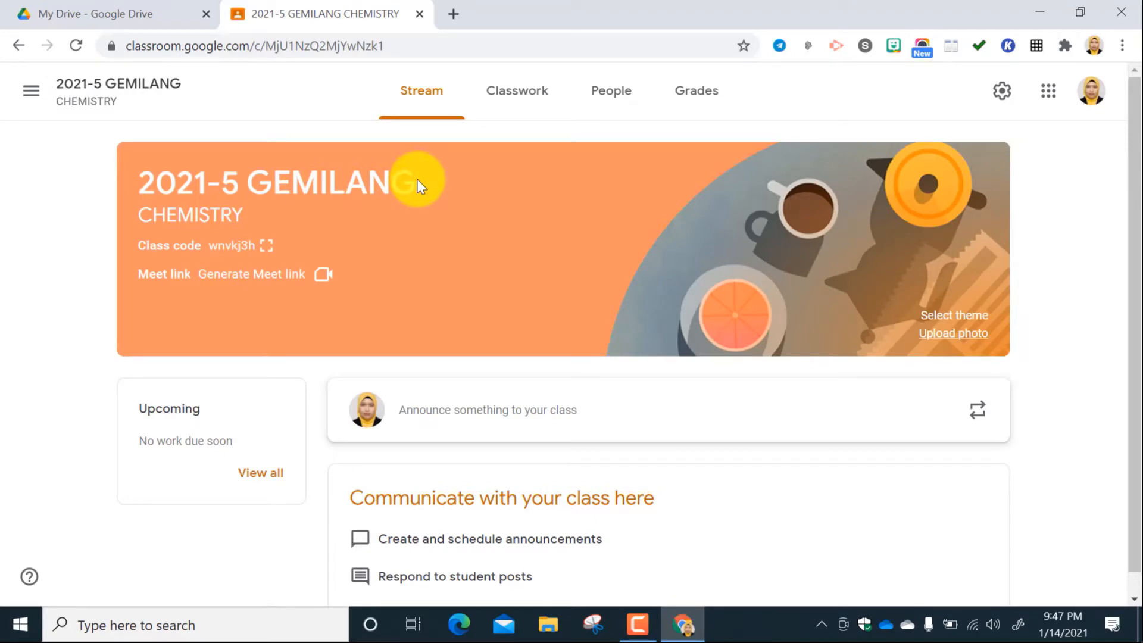
Look over the 2021-5 GEMILANG stream and review the topics and draft items in the class's Classwork.
{"action": "scroll", "coordinate": [556, 369], "scroll_direction": "down", "scroll_amount": 1}
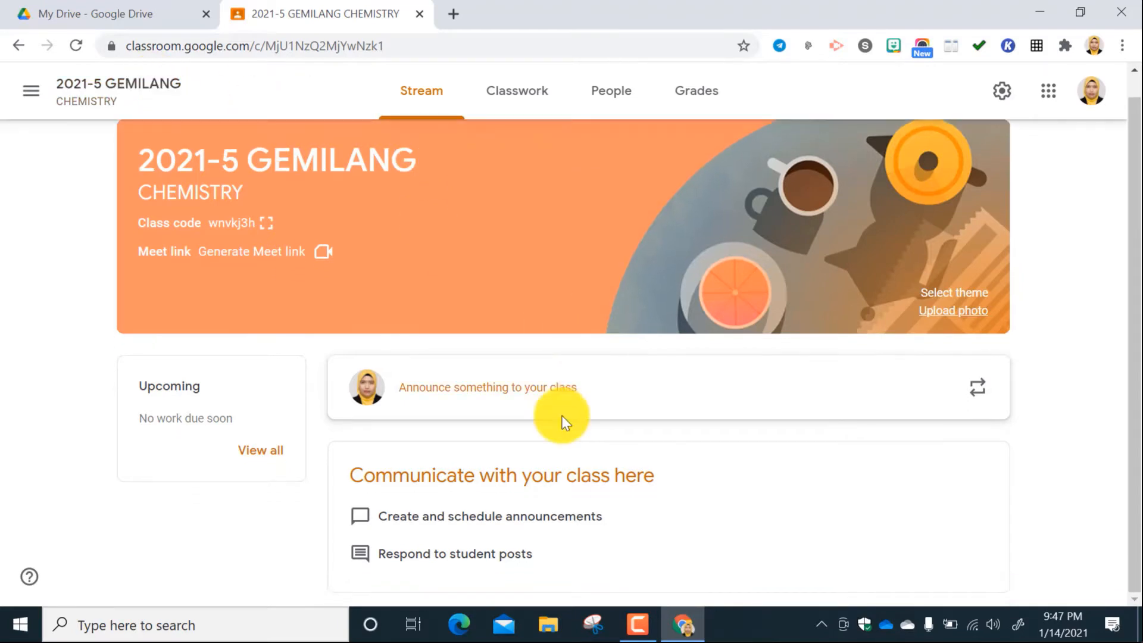
{"action": "scroll", "coordinate": [646, 449], "scroll_direction": "up", "scroll_amount": 1}
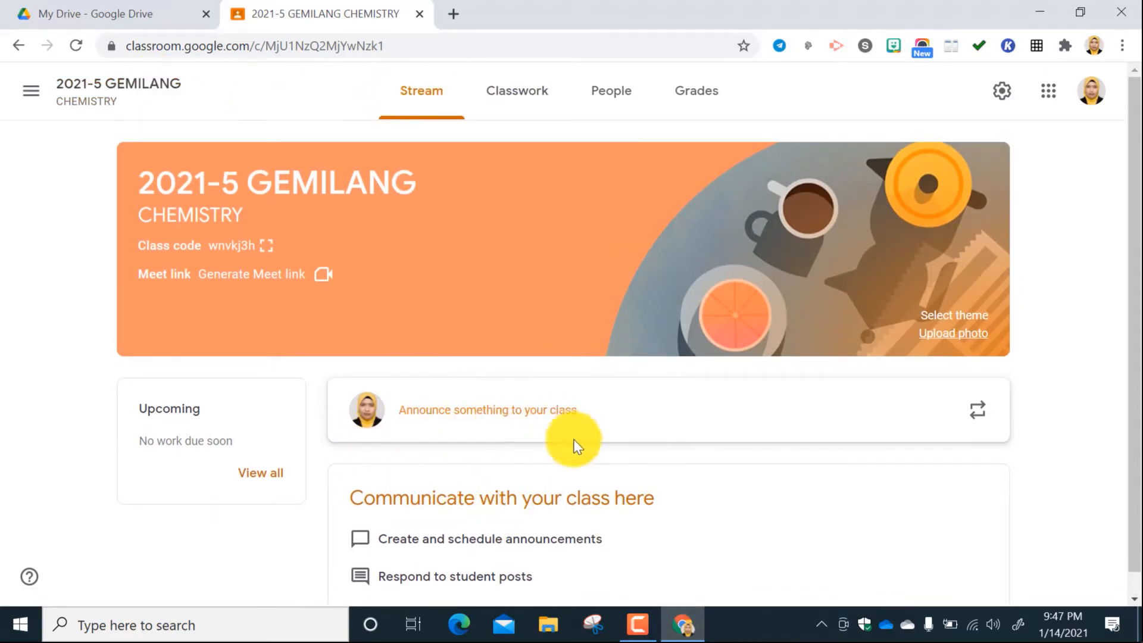
{"action": "left_click", "coordinate": [516, 102]}
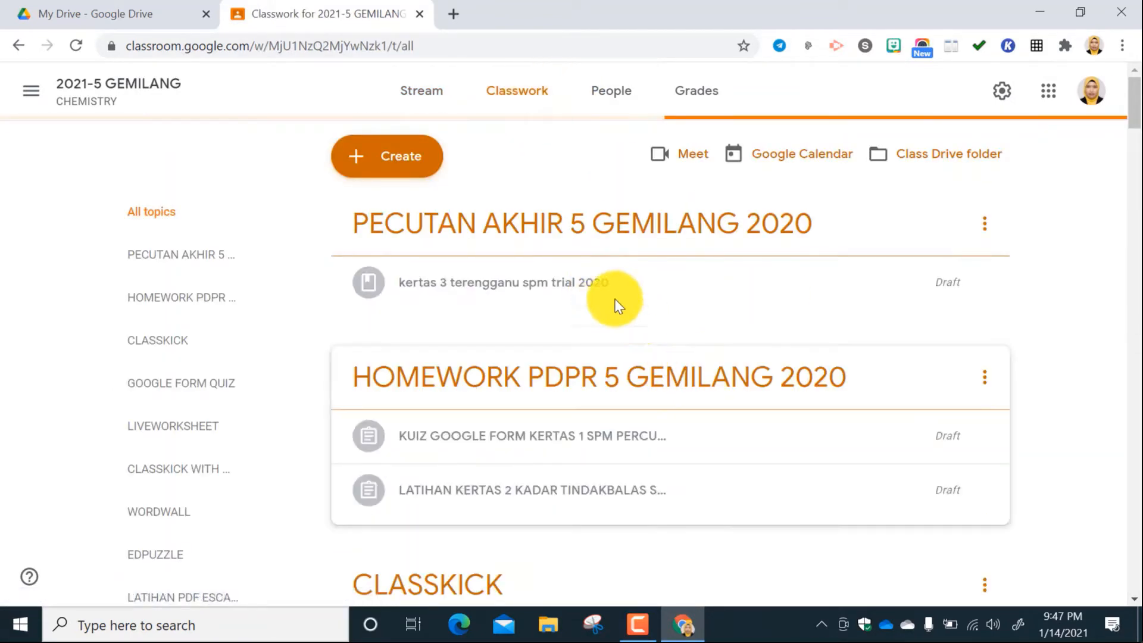
{"action": "scroll", "coordinate": [539, 355], "scroll_direction": "down", "scroll_amount": 7}
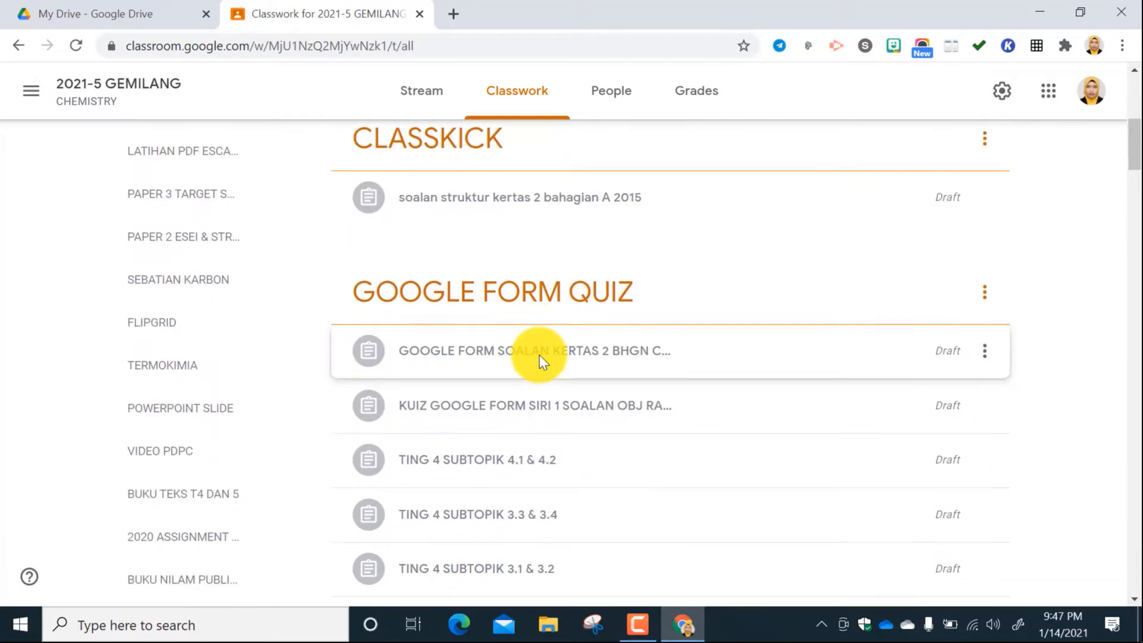
{"action": "scroll", "coordinate": [538, 356], "scroll_direction": "down", "scroll_amount": 12}
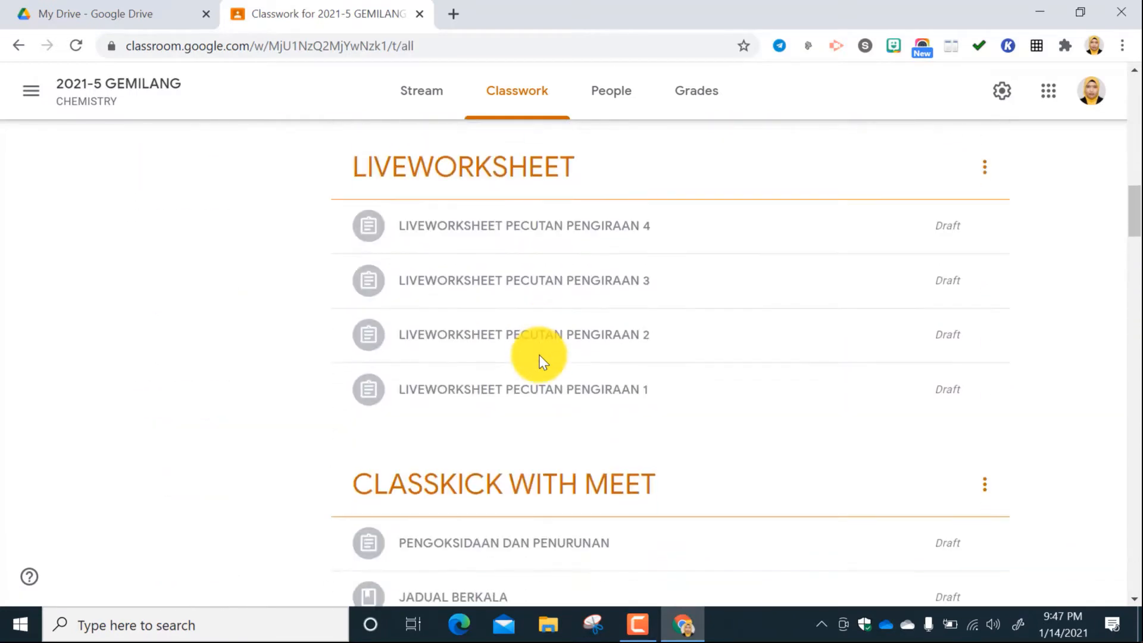
{"action": "scroll", "coordinate": [538, 356], "scroll_direction": "up", "scroll_amount": 20}
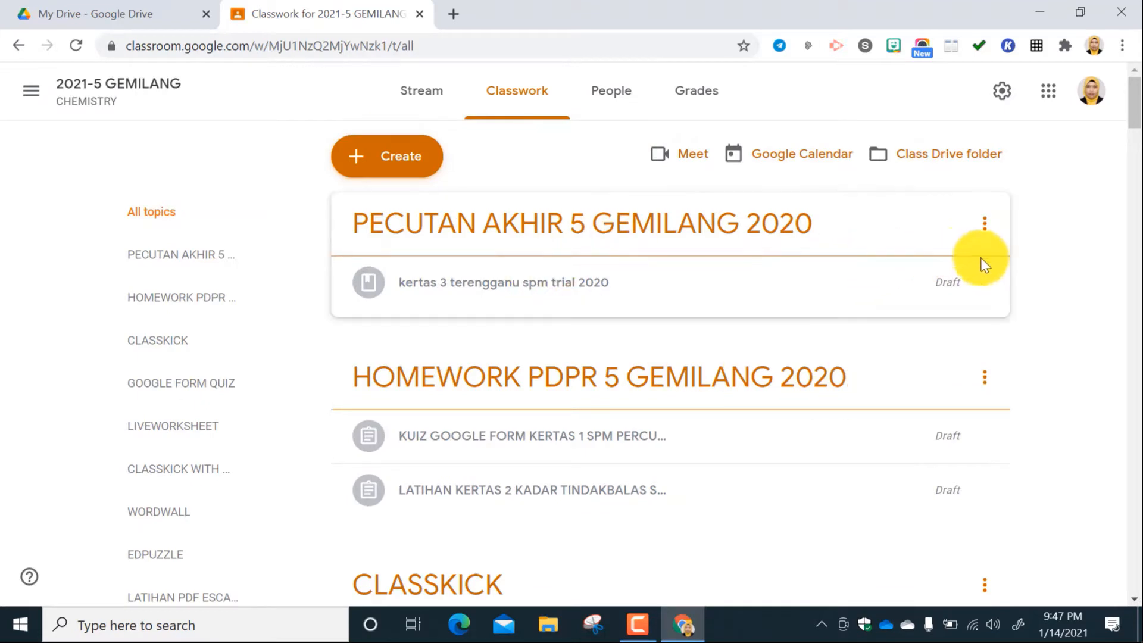
Review the options for the PECUTAN AKHIR 5 GEMILANG 2020 topic, view the class's People and Grades pages, and return to Classwork.
{"action": "left_click", "coordinate": [985, 227]}
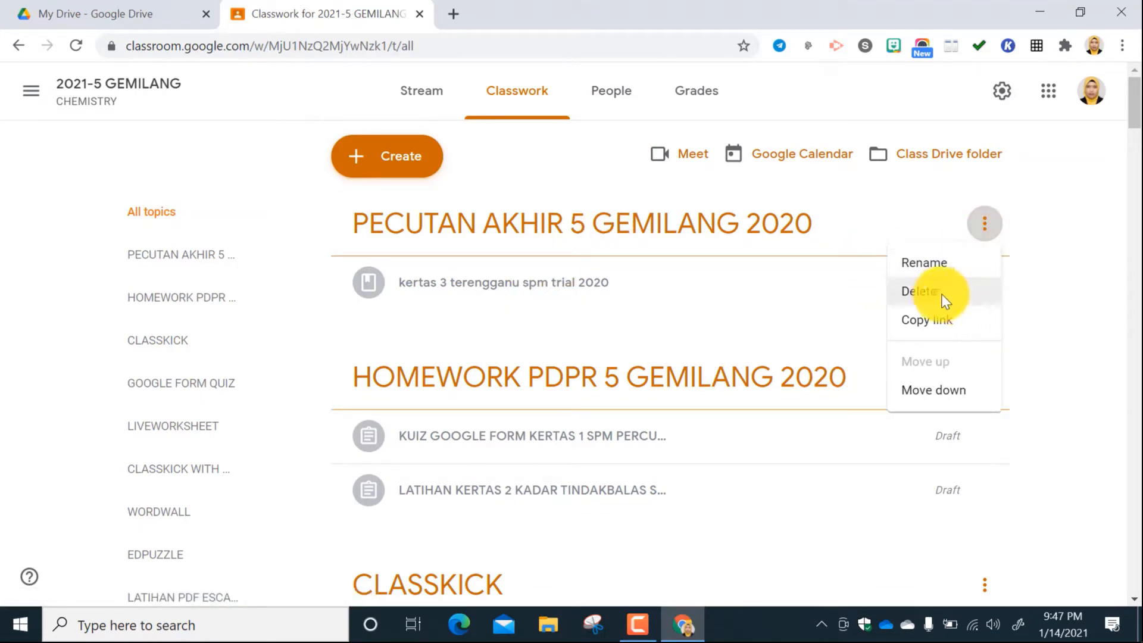
{"action": "left_click", "coordinate": [1044, 227]}
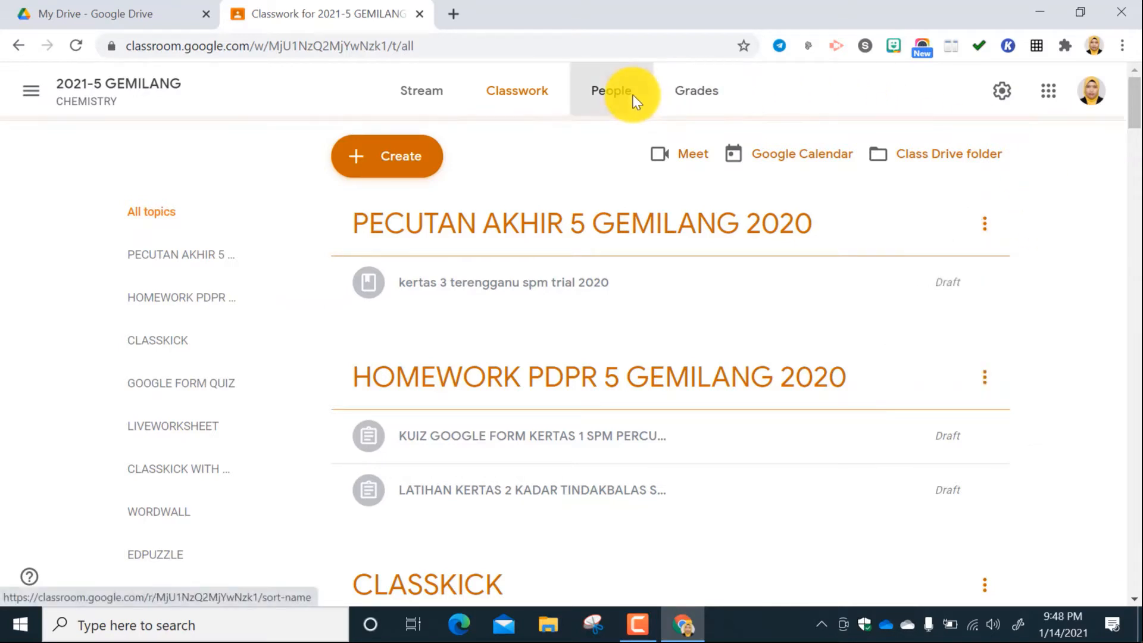
{"action": "left_click", "coordinate": [634, 100]}
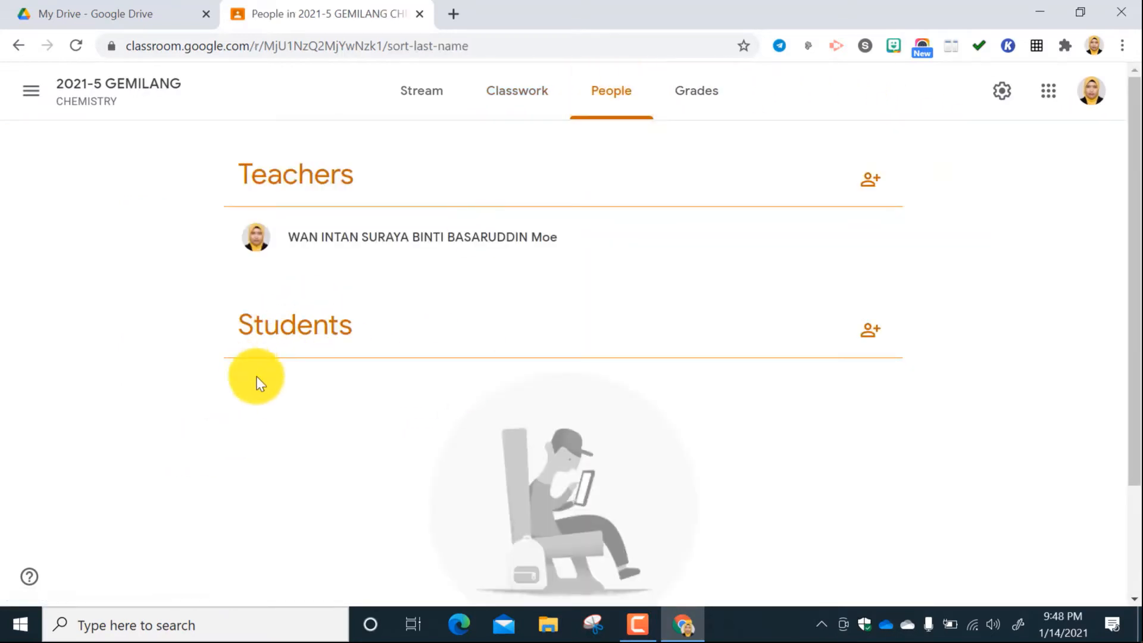
{"action": "left_click", "coordinate": [700, 94]}
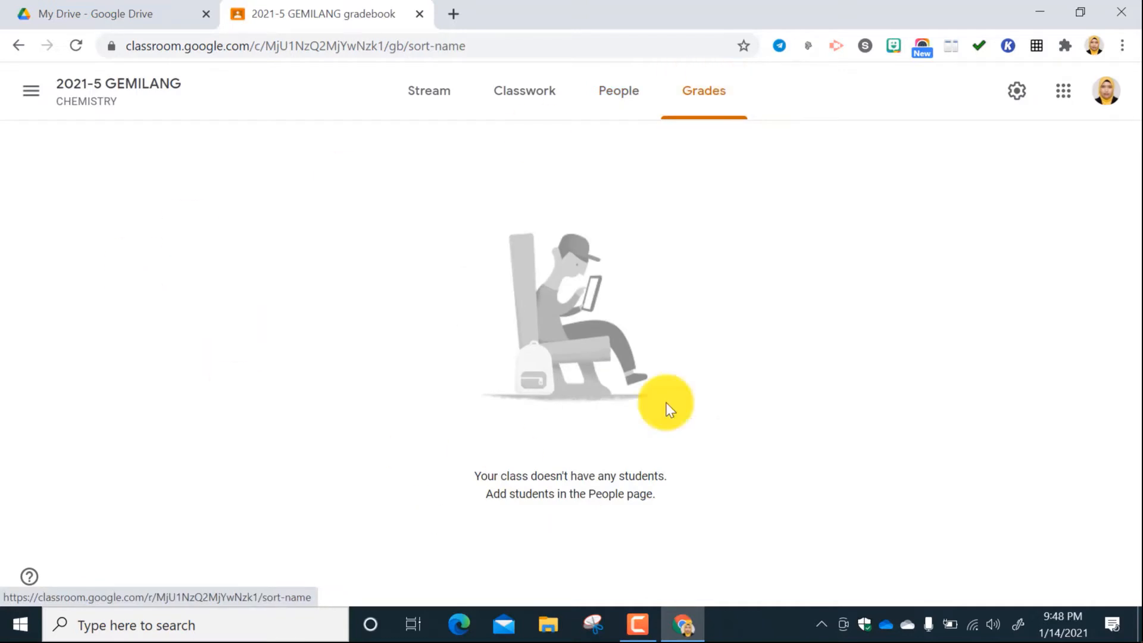
{"action": "left_click", "coordinate": [519, 92]}
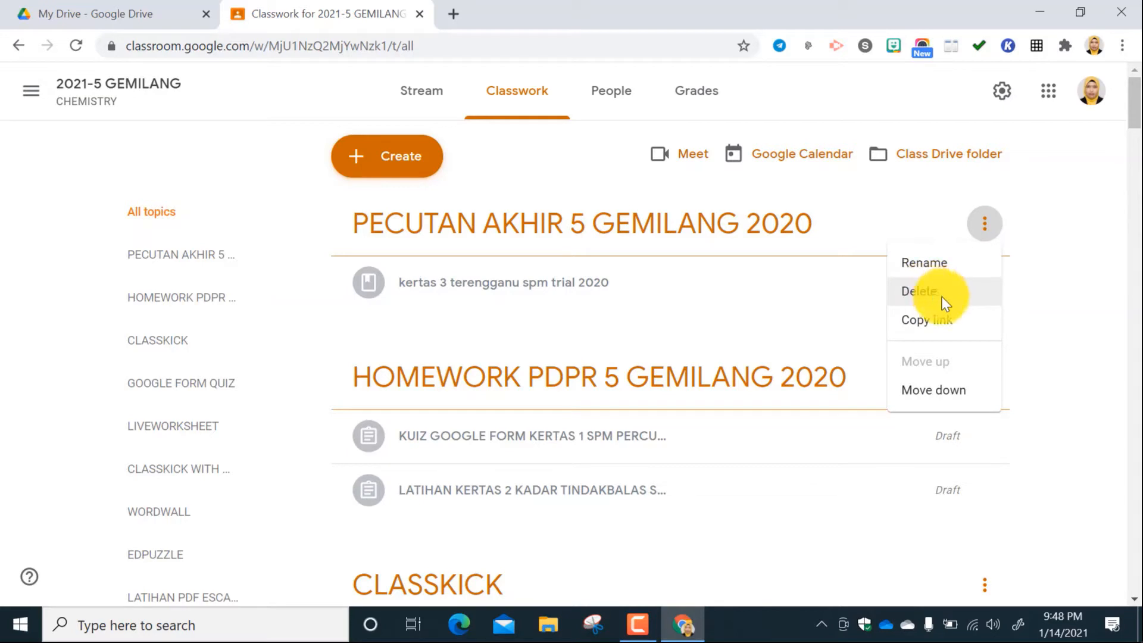
Delete the PECUTAN AKHIR, HOMEWORK PDPR, CLASSKICK and GOOGLE FORM QUIZ topics from the class's Classwork.
{"action": "left_click", "coordinate": [926, 292]}
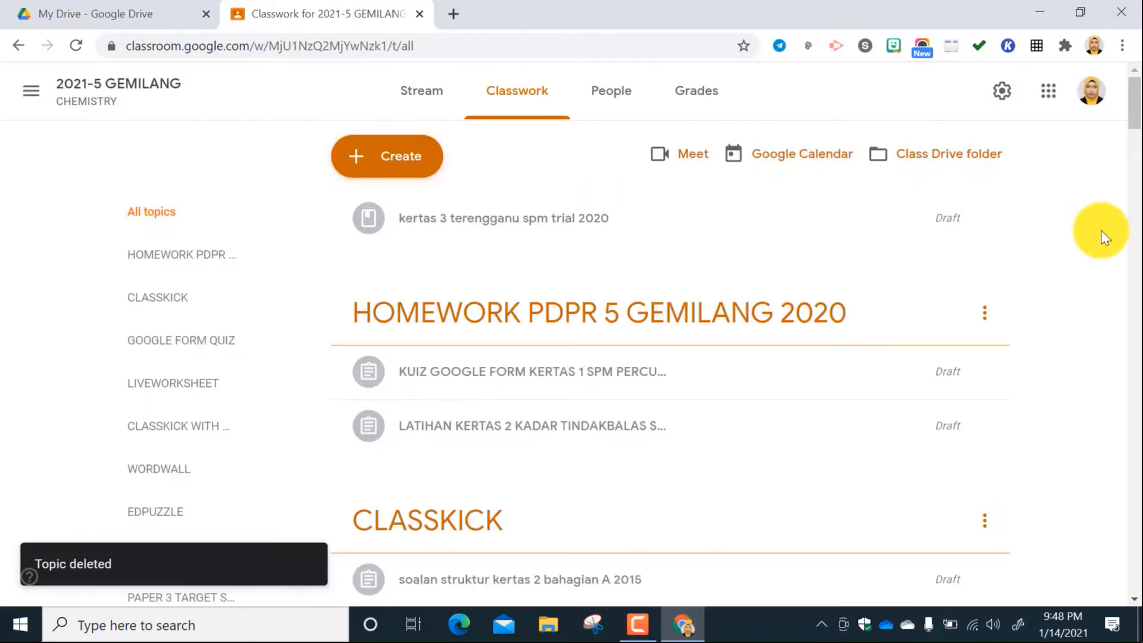
{"action": "scroll", "coordinate": [910, 280], "scroll_direction": "down", "scroll_amount": 10}
{"action": "scroll", "coordinate": [911, 281], "scroll_direction": "up", "scroll_amount": 3}
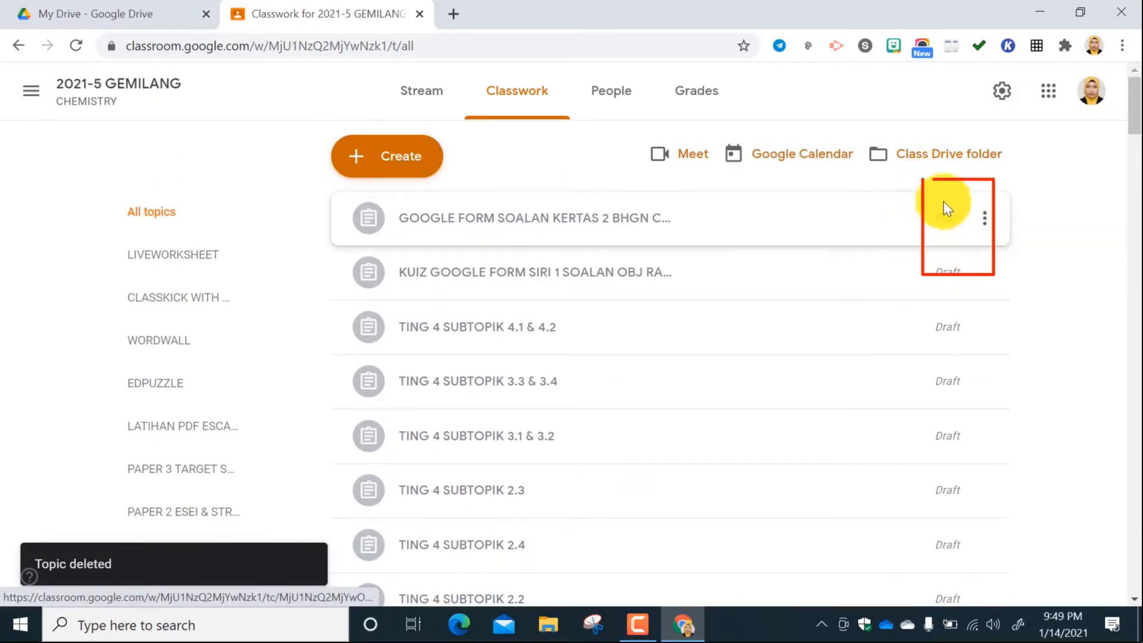
Edit the draft assignment GOOGLE FORM SOALAN KERTAS 2 BHGN C KADAR TINDAK BALAS and create the topic "google form" for it.
{"action": "left_click", "coordinate": [985, 220]}
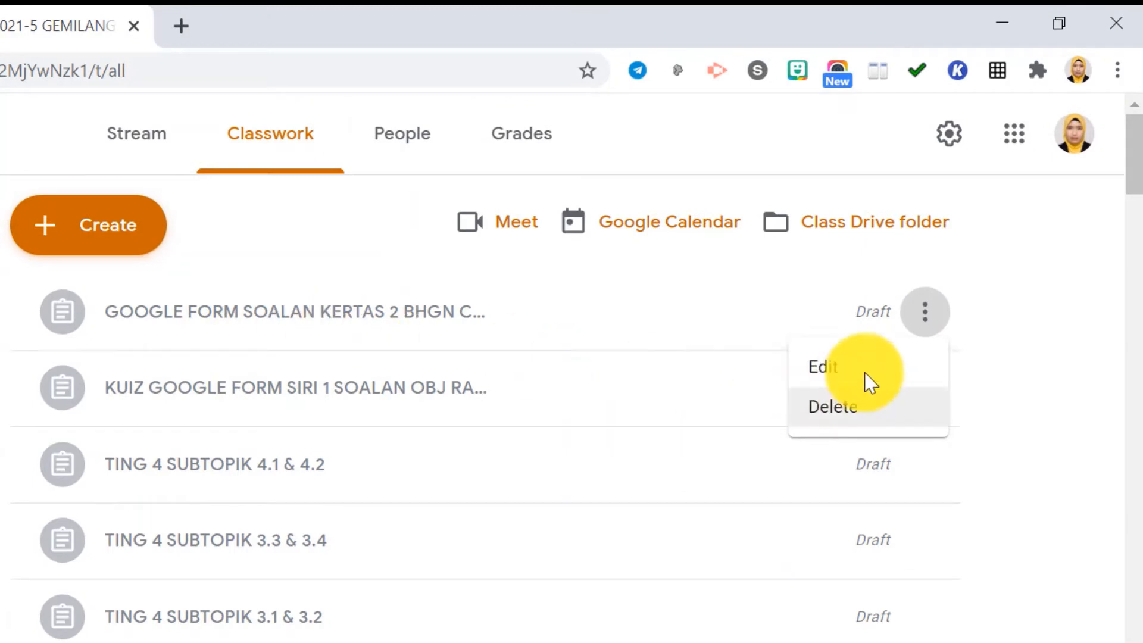
{"action": "left_click", "coordinate": [824, 366]}
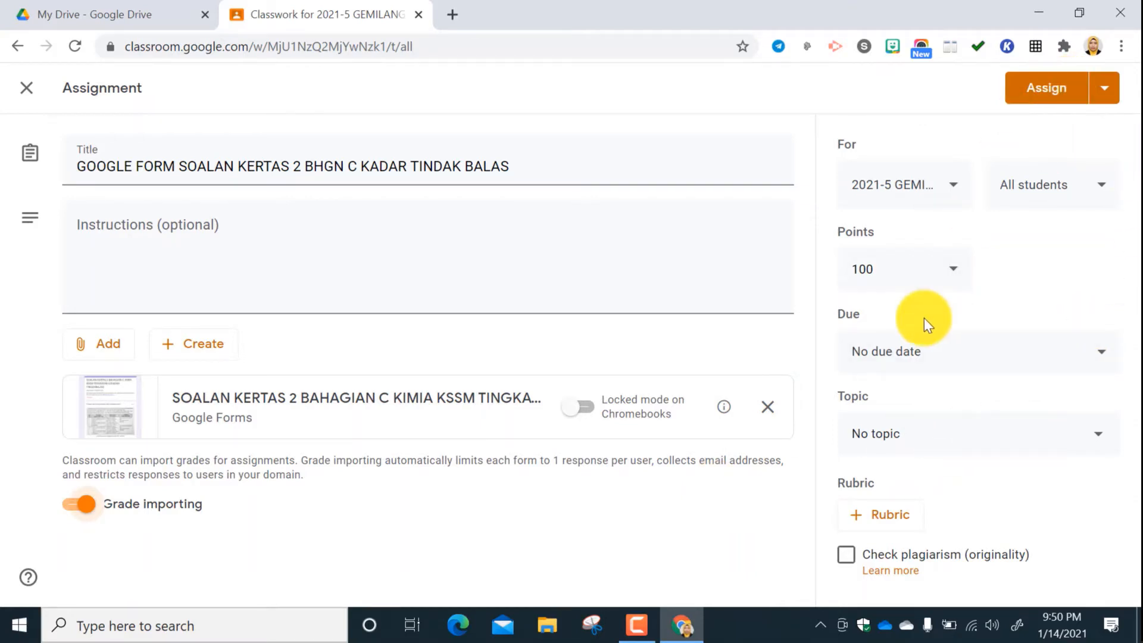
{"action": "left_click", "coordinate": [1094, 437]}
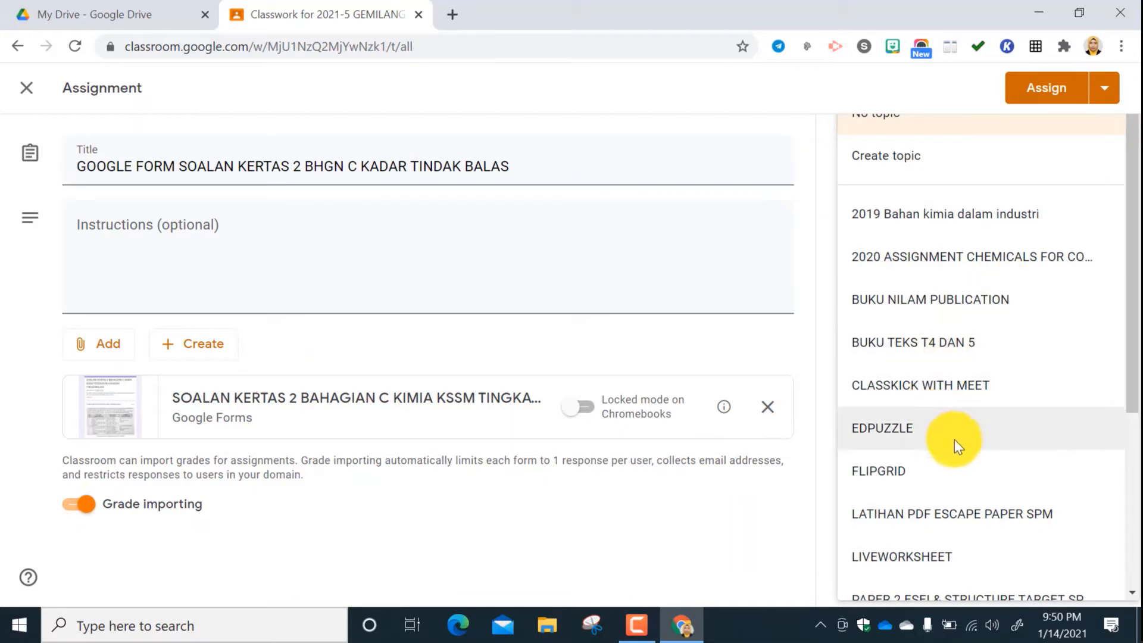
{"action": "scroll", "coordinate": [952, 405], "scroll_direction": "down", "scroll_amount": 5}
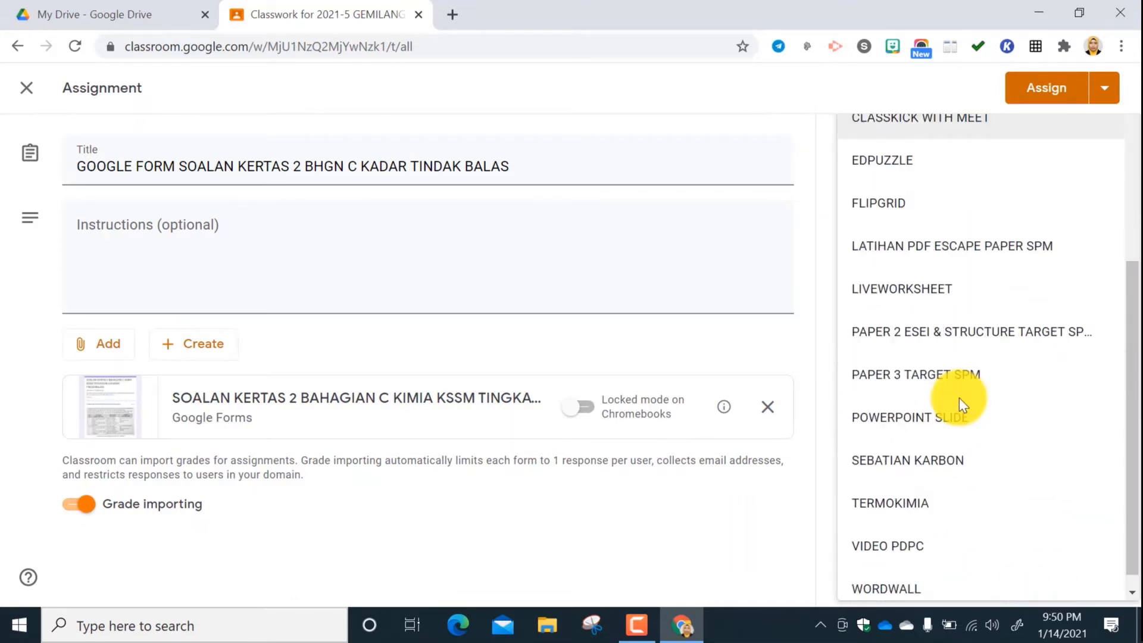
{"action": "scroll", "coordinate": [959, 398], "scroll_direction": "up", "scroll_amount": 5}
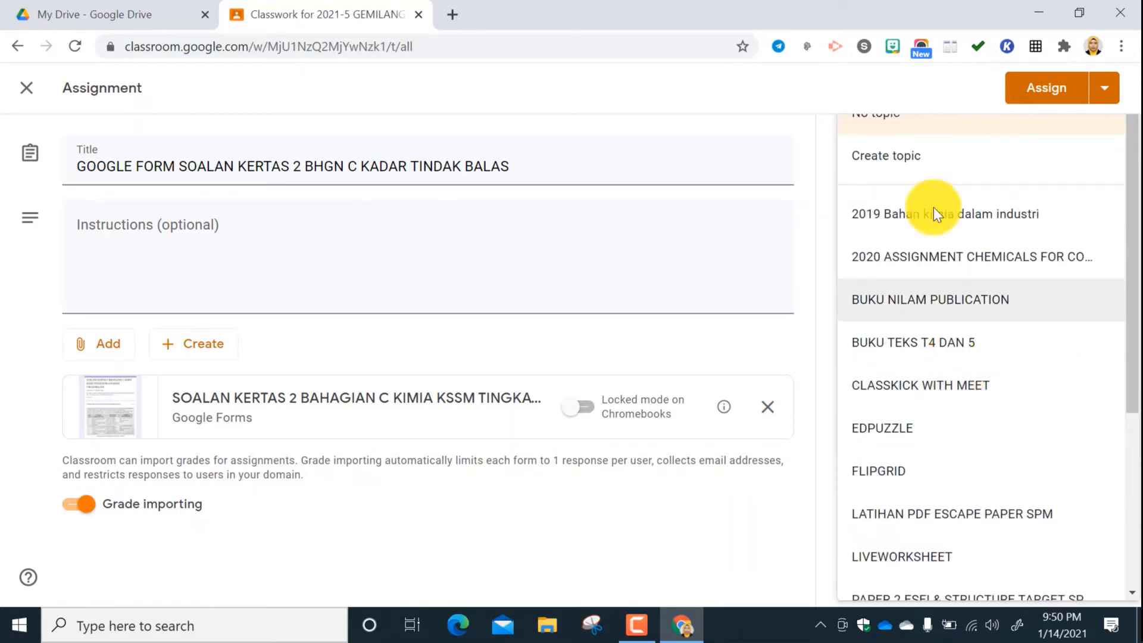
{"action": "left_click", "coordinate": [912, 157]}
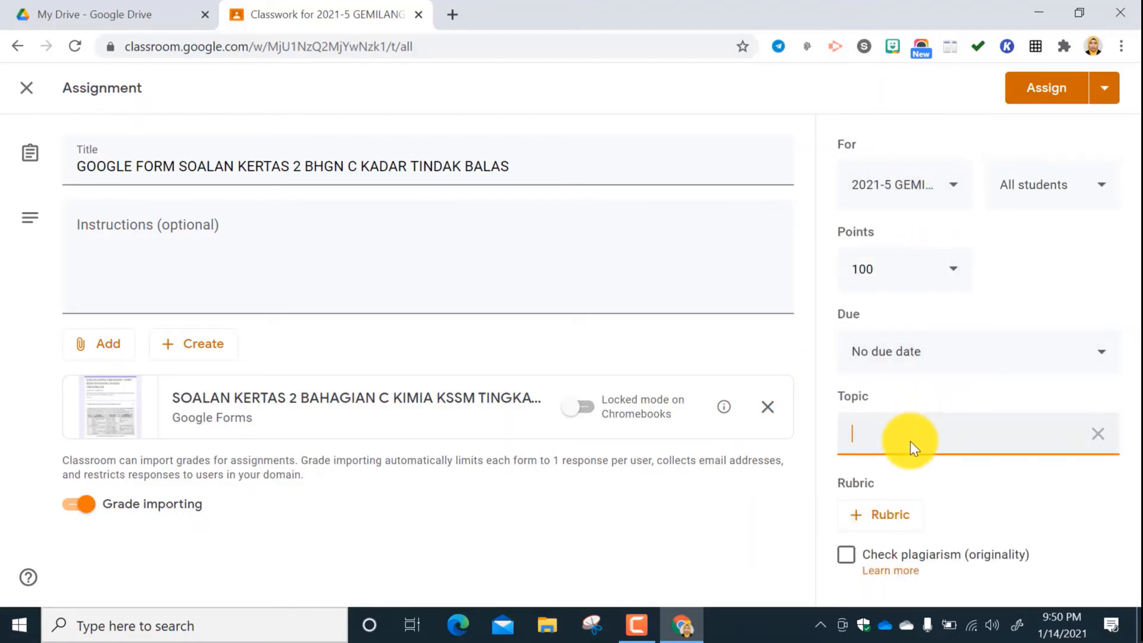
{"action": "type", "text": "google form"}
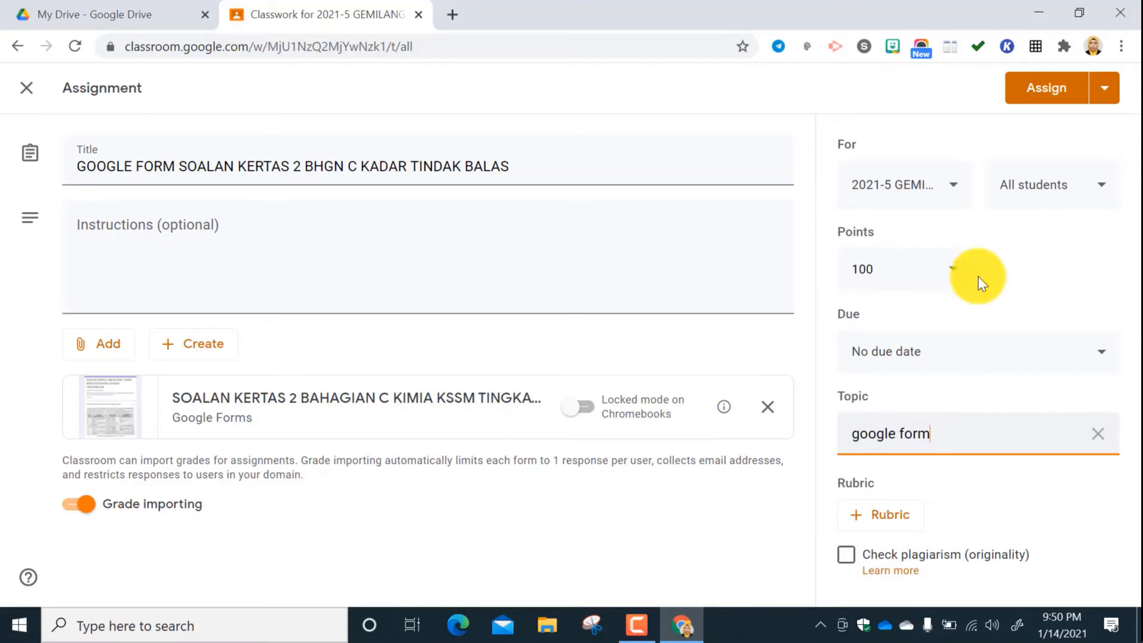
Assign GOOGLE FORM SOALAN KERTAS 2 BHGN C KADAR TINDAK BALAS to all students in the class.
{"action": "left_click", "coordinate": [1102, 94]}
{"action": "left_click", "coordinate": [1069, 96]}
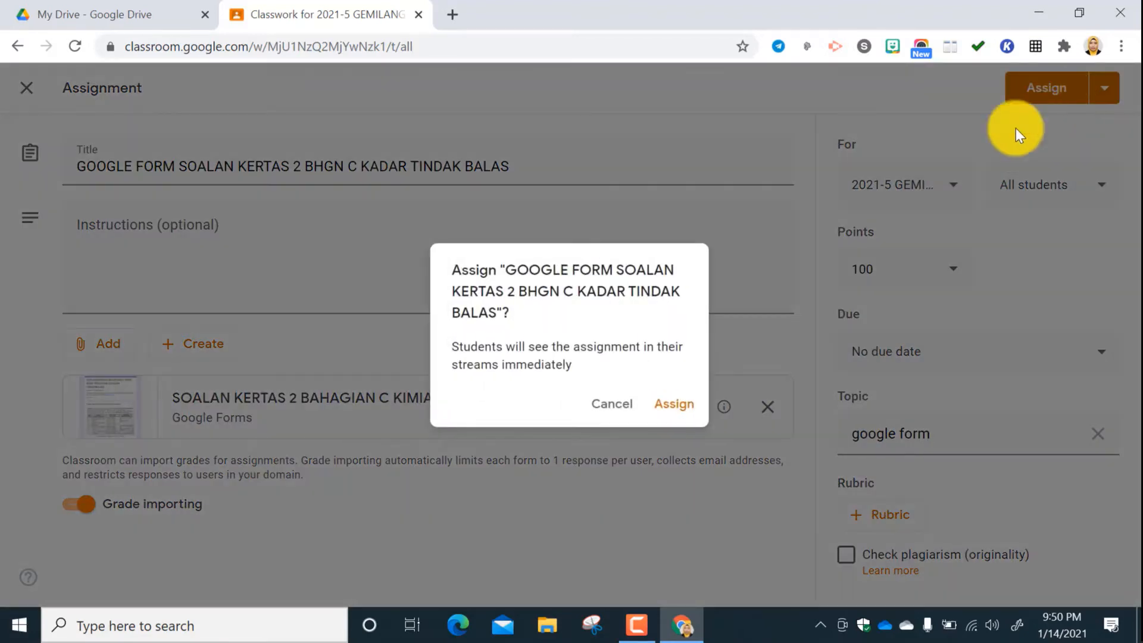
{"action": "left_click", "coordinate": [671, 398]}
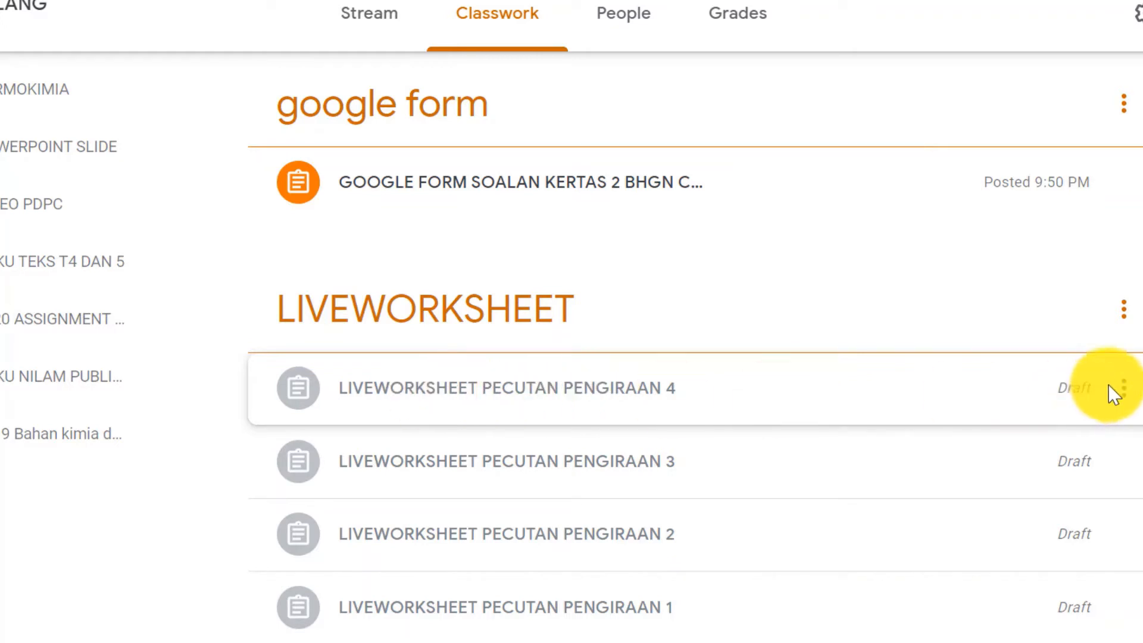
Examine the options available for the draft LIVEWORKSHEET PECUTAN PENGIRAAN 4.
{"action": "left_click", "coordinate": [1124, 389]}
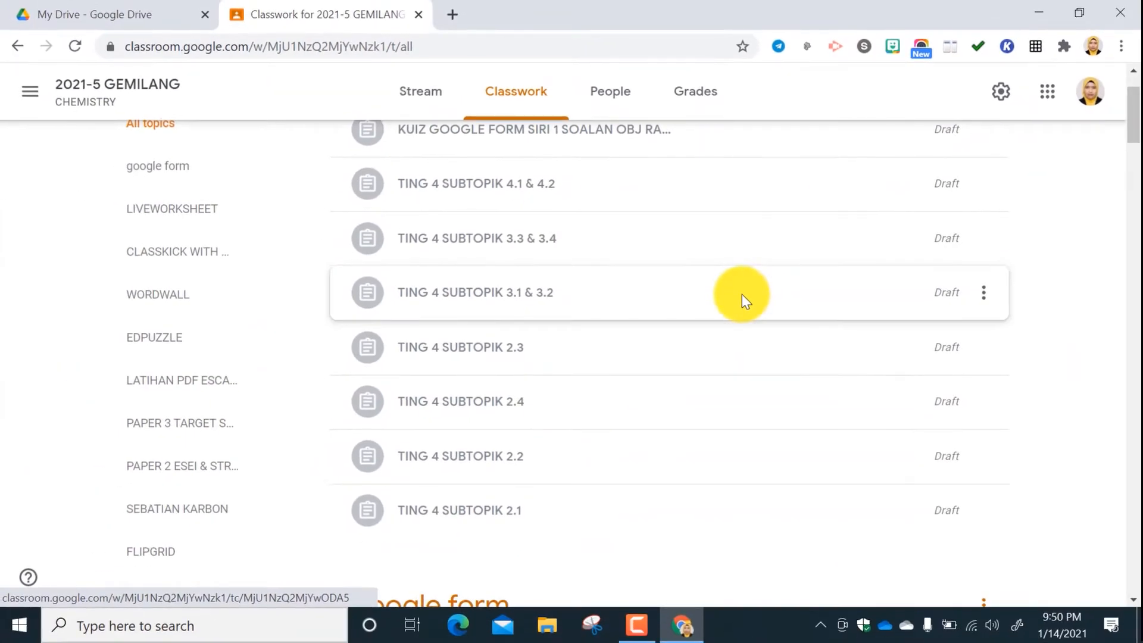
{"action": "scroll", "coordinate": [800, 285], "scroll_direction": "up", "scroll_amount": 2}
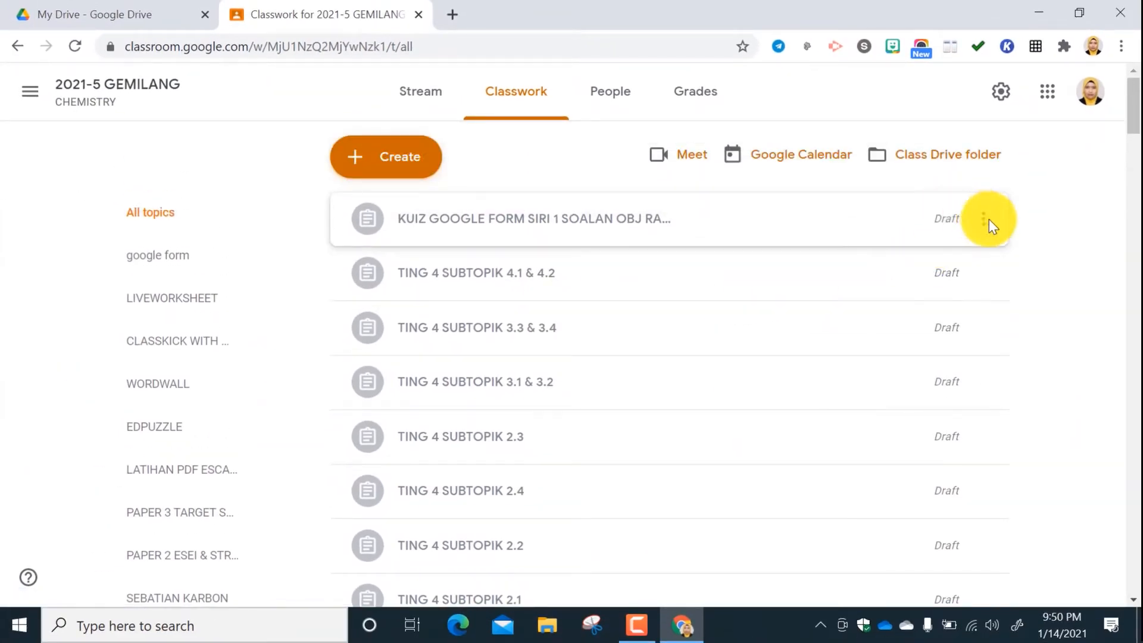
Delete the draft assignments KUIZ GOOGLE FORM SIRI 1 SOALAN OBJ and TING 4 SUBTOPIK 4.1 & 4.2.
{"action": "left_click", "coordinate": [985, 220]}
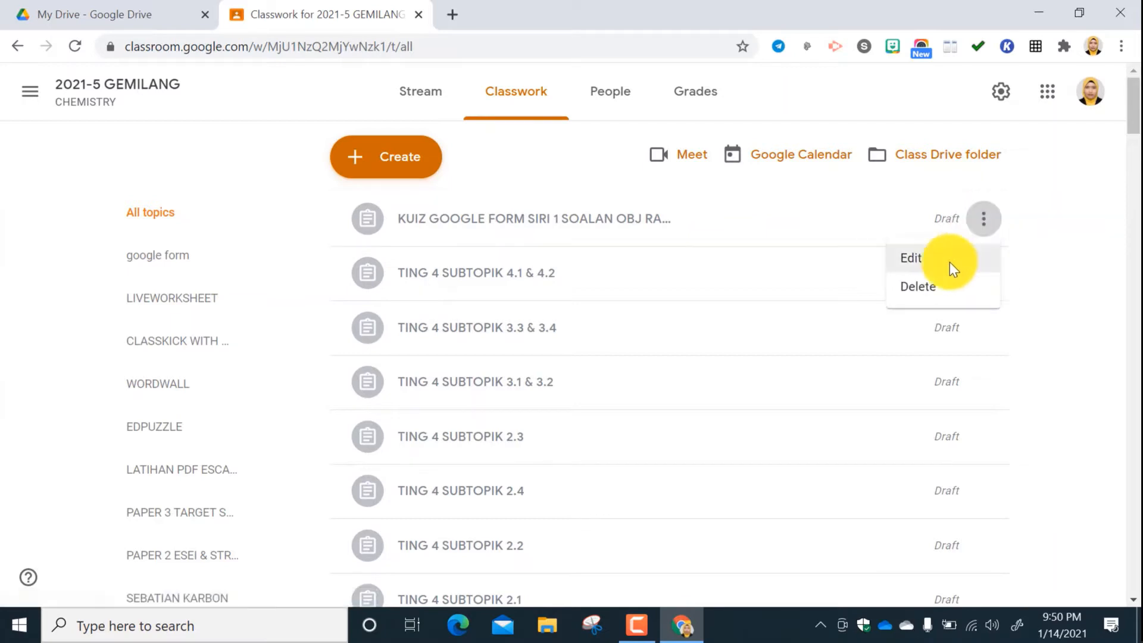
{"action": "left_click", "coordinate": [928, 284]}
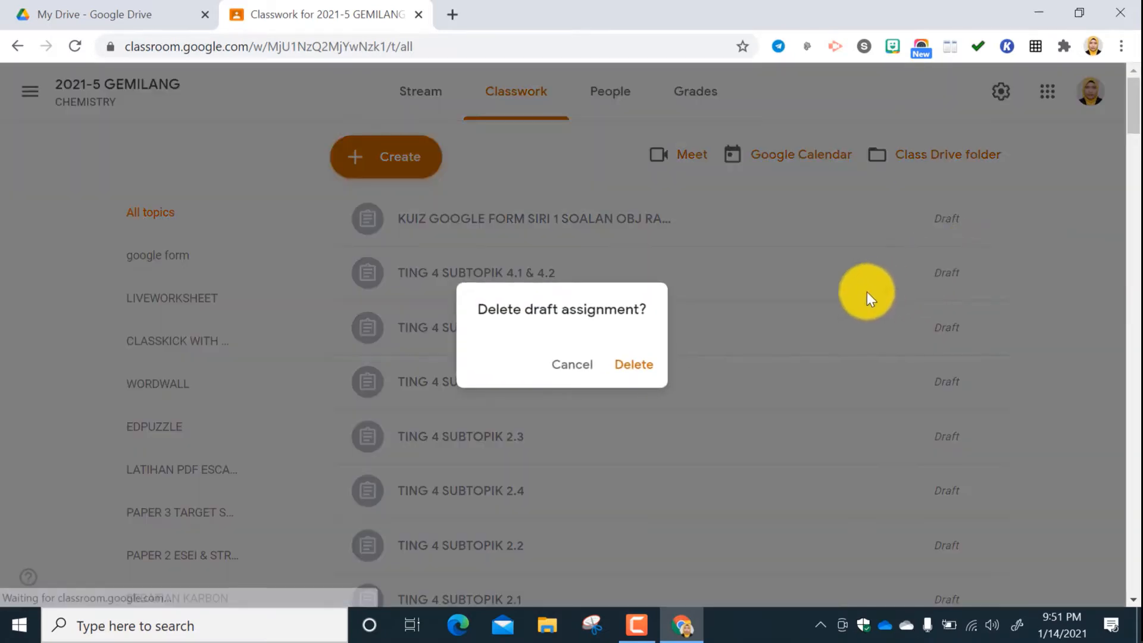
{"action": "left_click", "coordinate": [635, 365]}
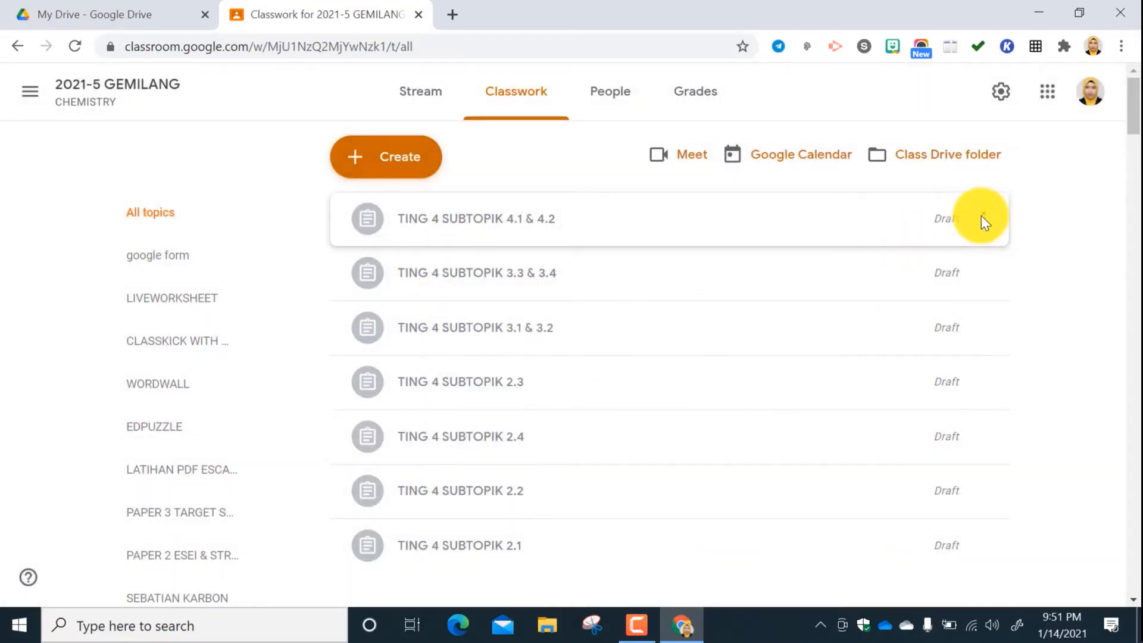
{"action": "left_click", "coordinate": [983, 218]}
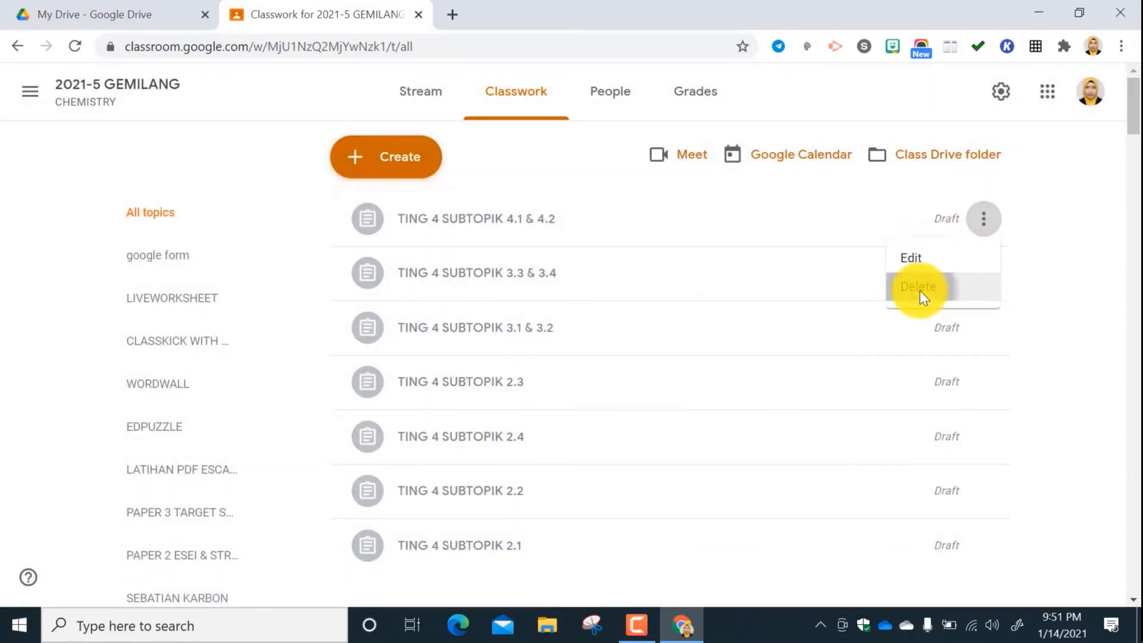
{"action": "left_click", "coordinate": [920, 288]}
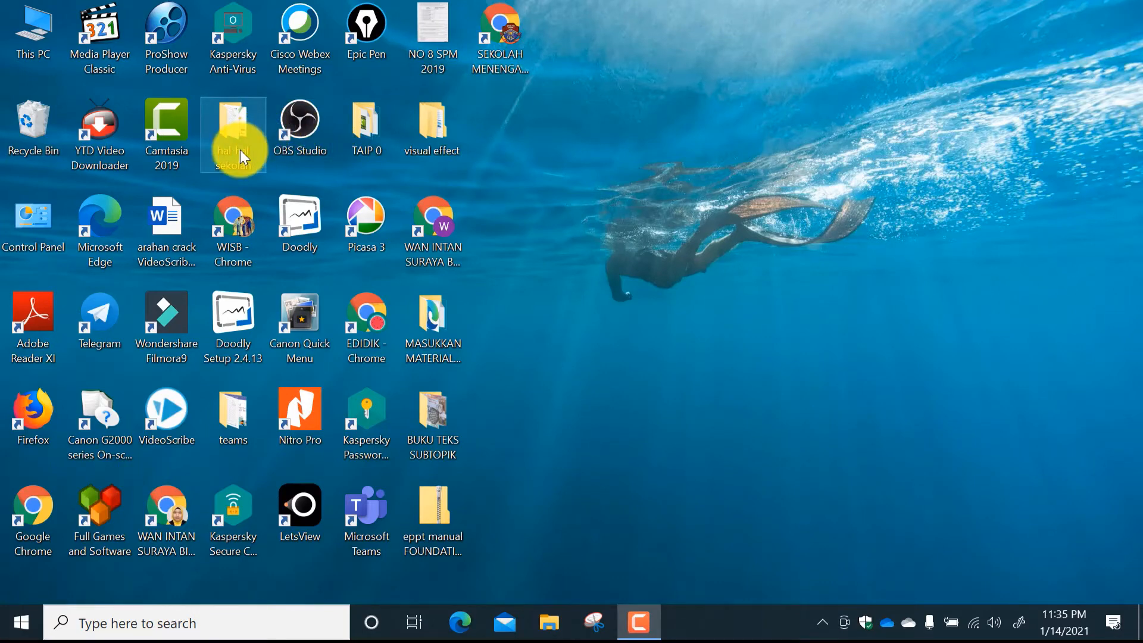
{"action": "double_click", "coordinate": [182, 510]}
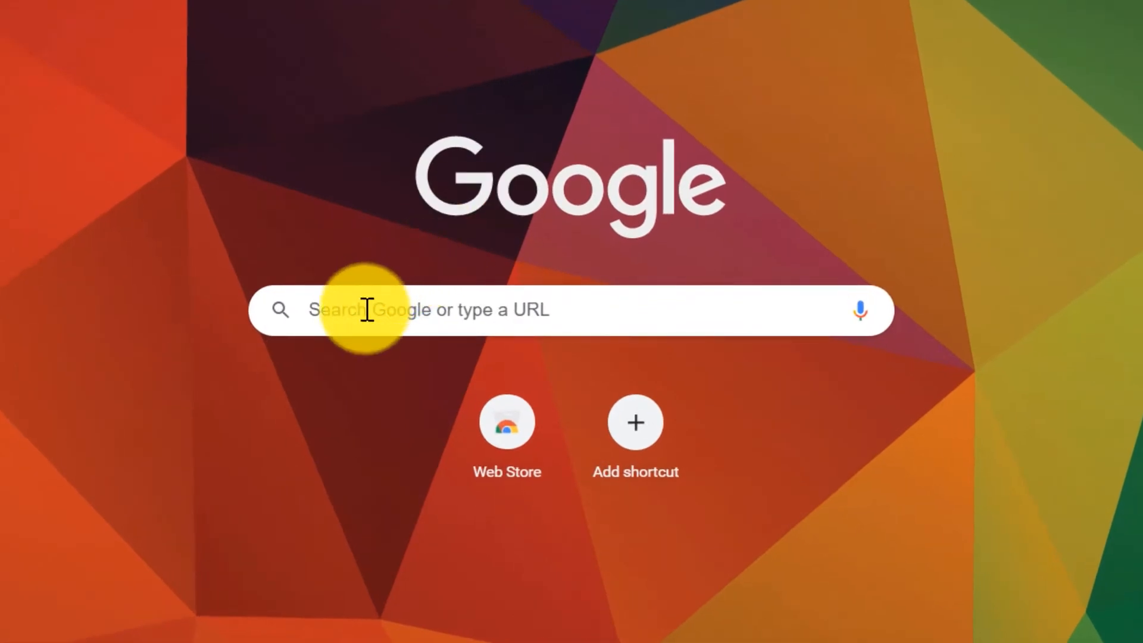
{"action": "left_click", "coordinate": [367, 309]}
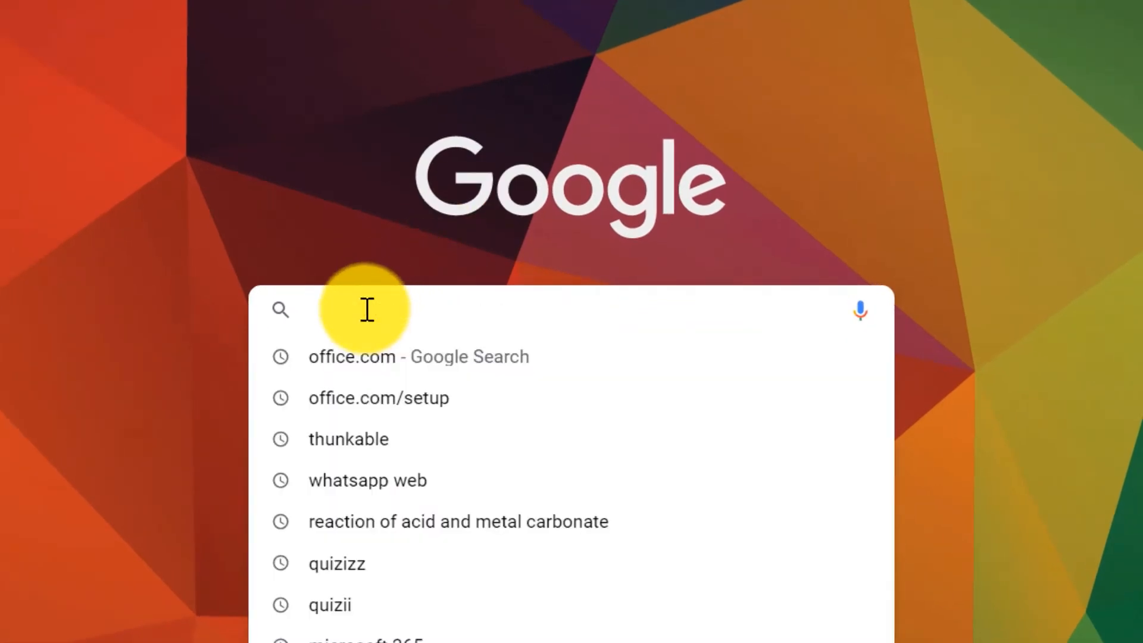
{"action": "type", "text": "WWW"}
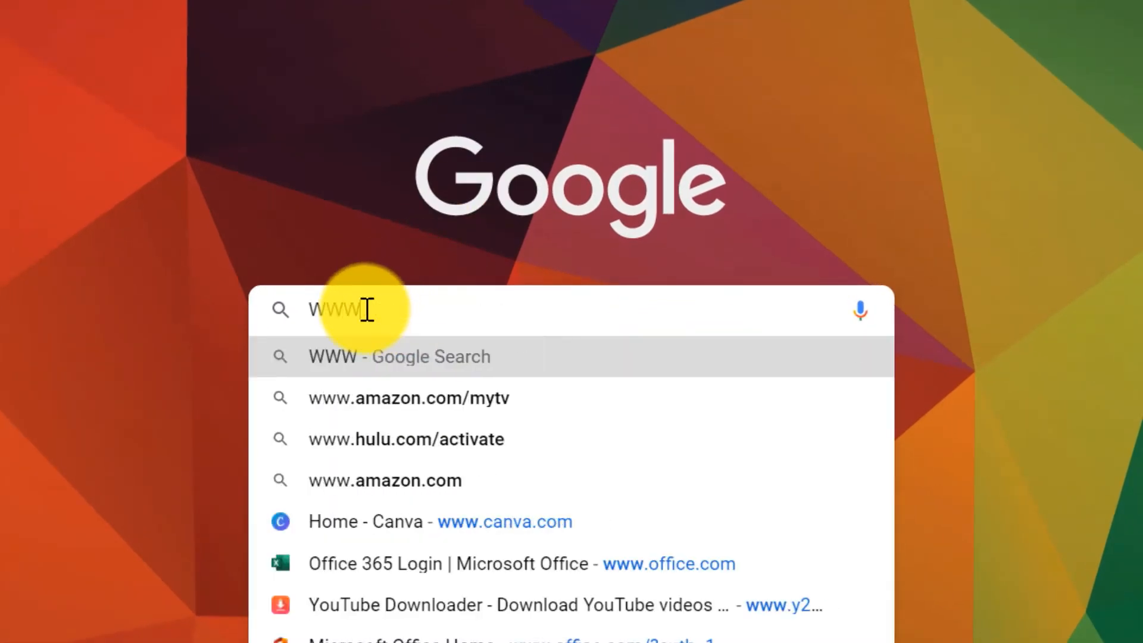
{"action": "key", "text": "BackSpace"}
{"action": "key", "text": "BackSpace"}
{"action": "key", "text": "BackSpace"}
{"action": "type", "text": "www"}
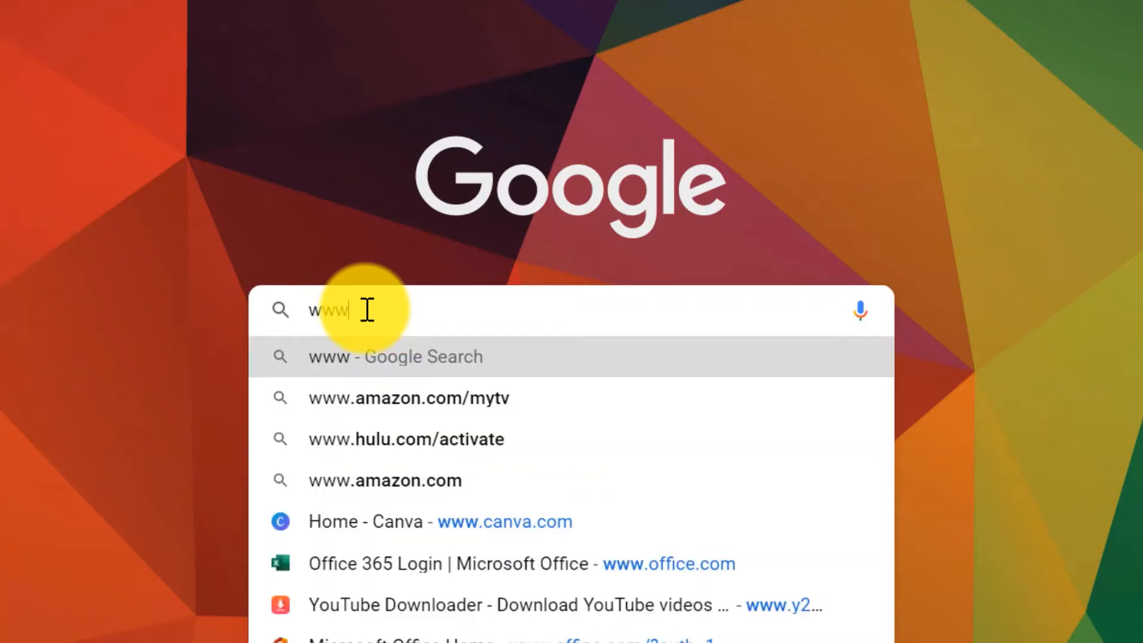
{"action": "type", "text": ".ilove"}
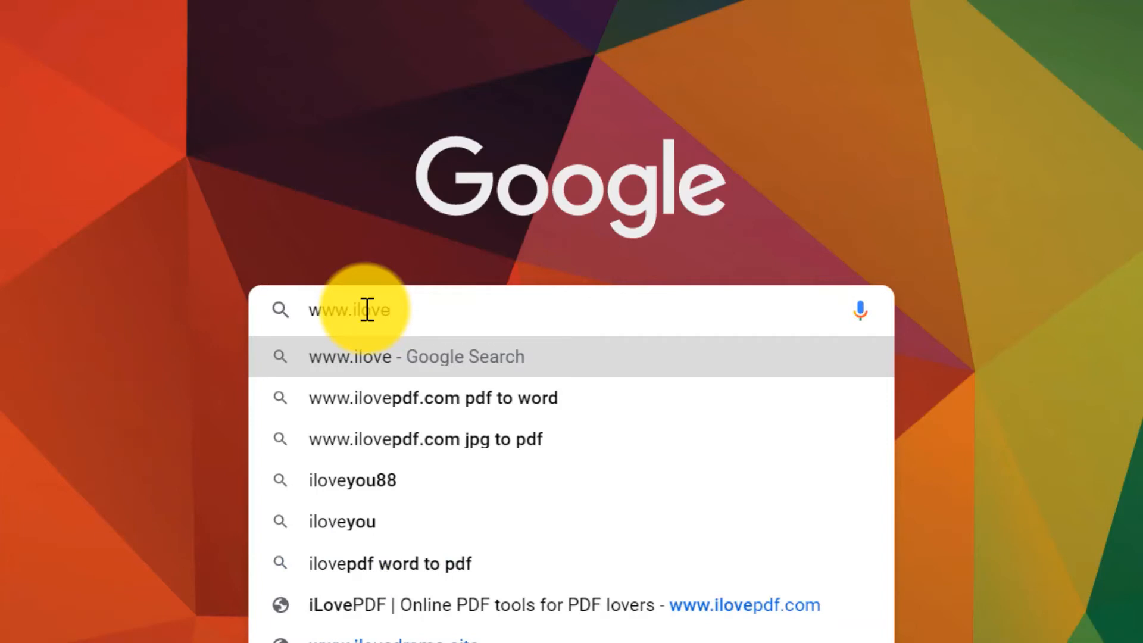
{"action": "type", "text": "pdf.com"}
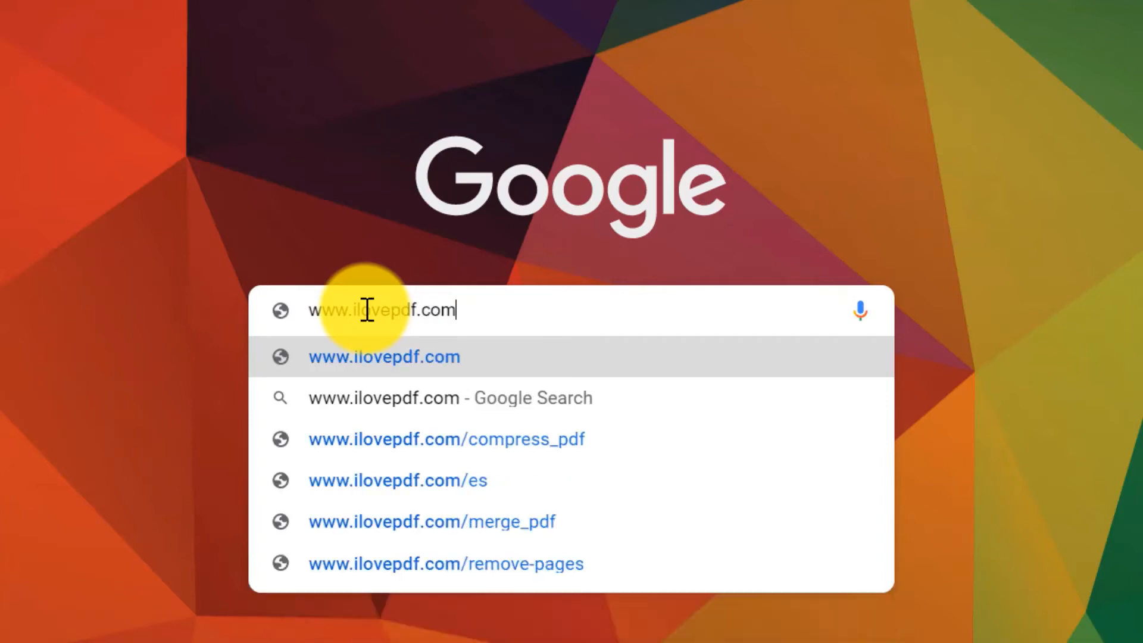
{"action": "key", "text": "Return"}
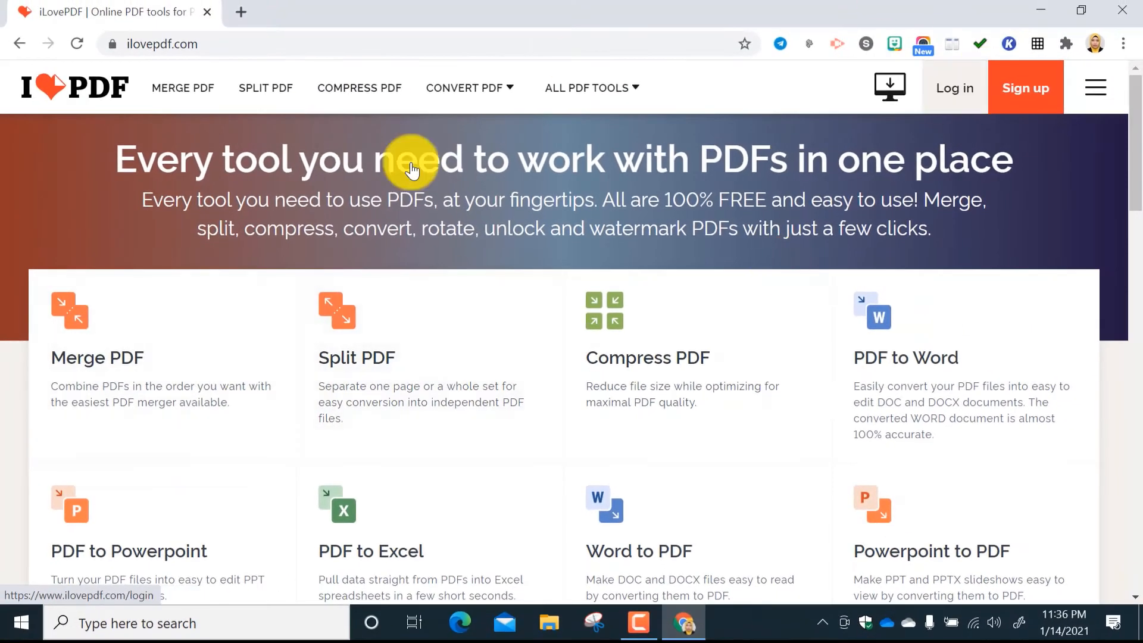
Open the Split PDF tool from the full list of PDF tools and bring up its file selection.
{"action": "mouse_move", "coordinate": [592, 88]}
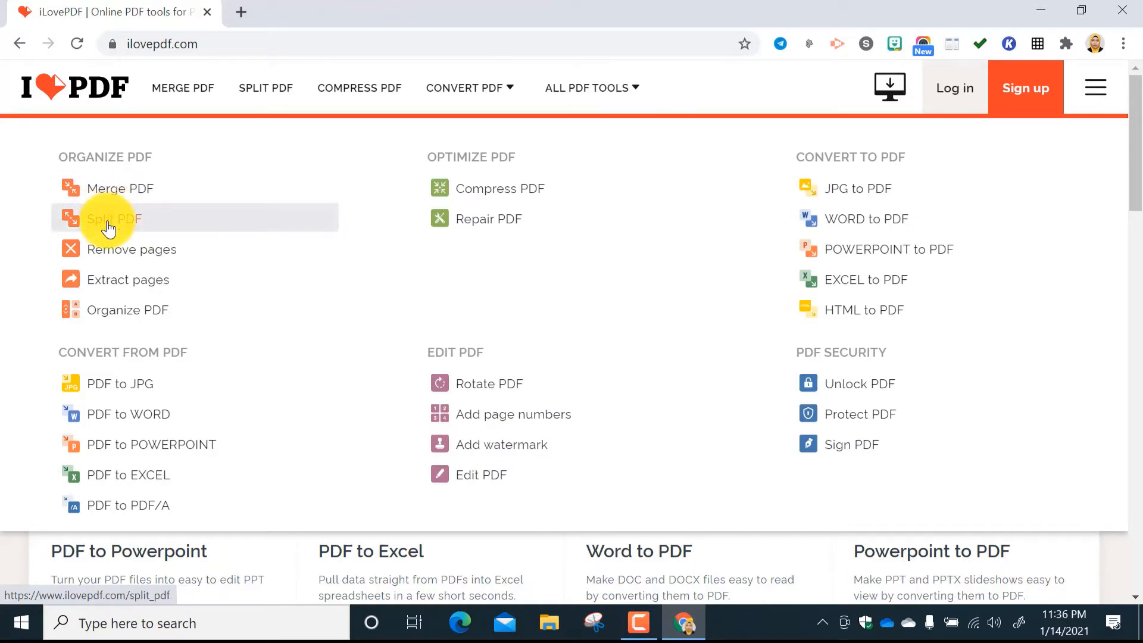
{"action": "left_click", "coordinate": [108, 227]}
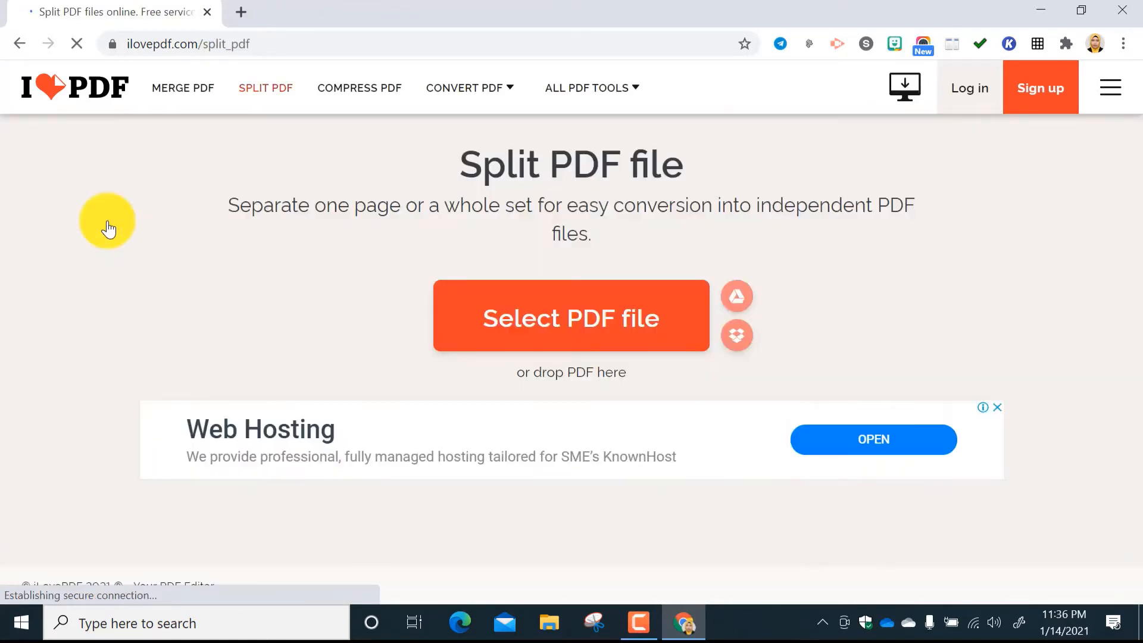
{"action": "left_click", "coordinate": [589, 334]}
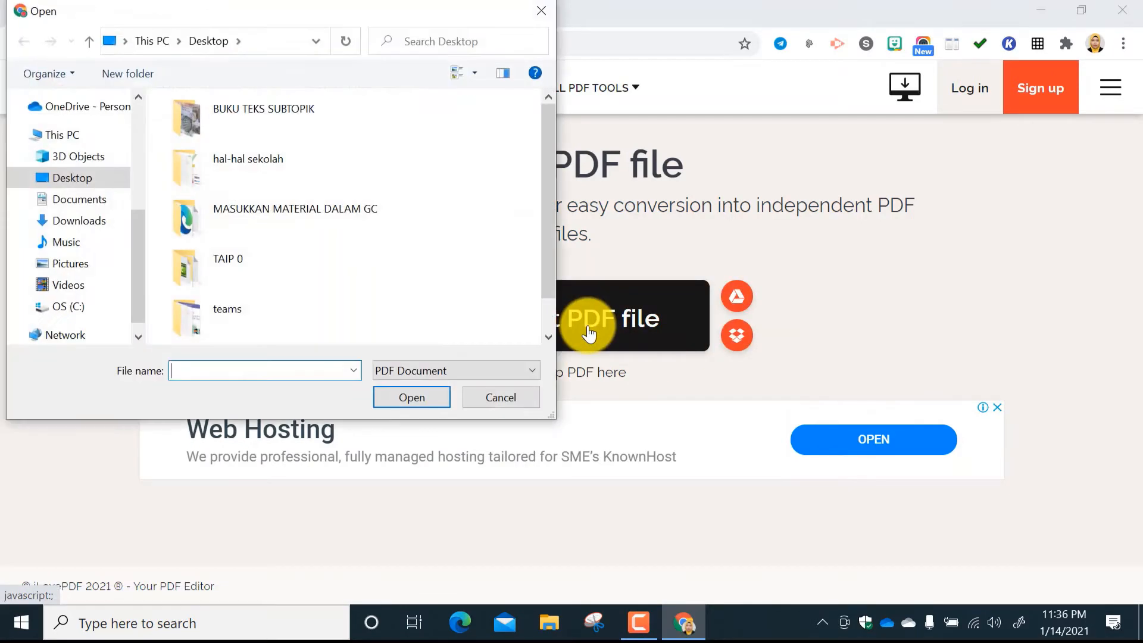
Load Buku Teks Kimia KSSM Ting. 4 for splitting from the ting 4 2021 folder, reached through hal-hal sekolah, kimia and kimia.
{"action": "double_click", "coordinate": [234, 166]}
{"action": "double_click", "coordinate": [206, 225]}
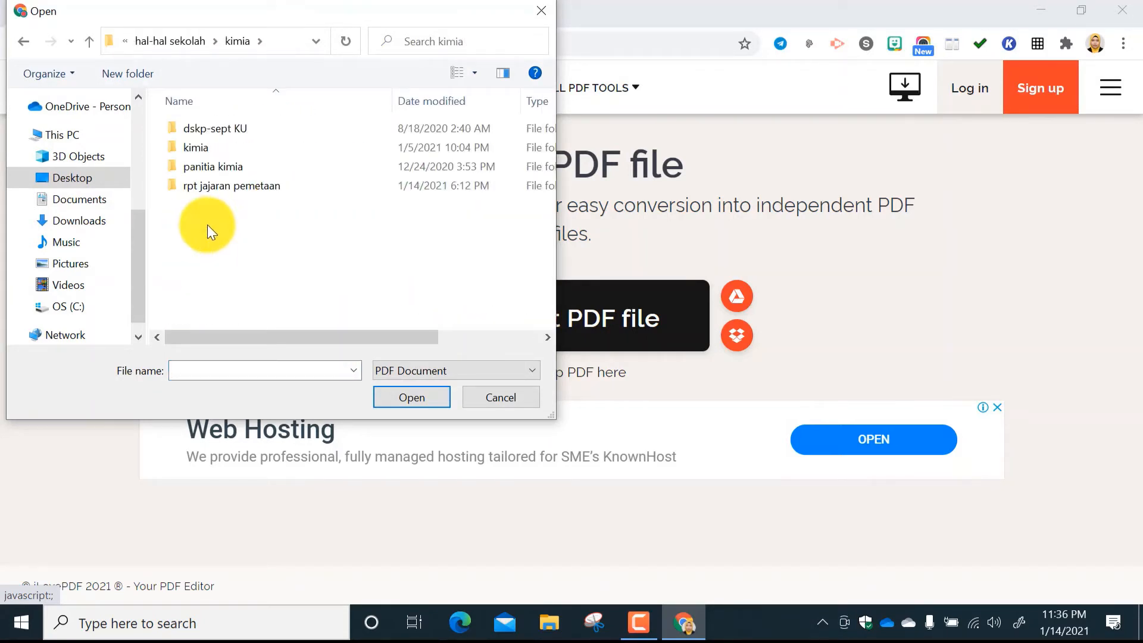
{"action": "double_click", "coordinate": [214, 147]}
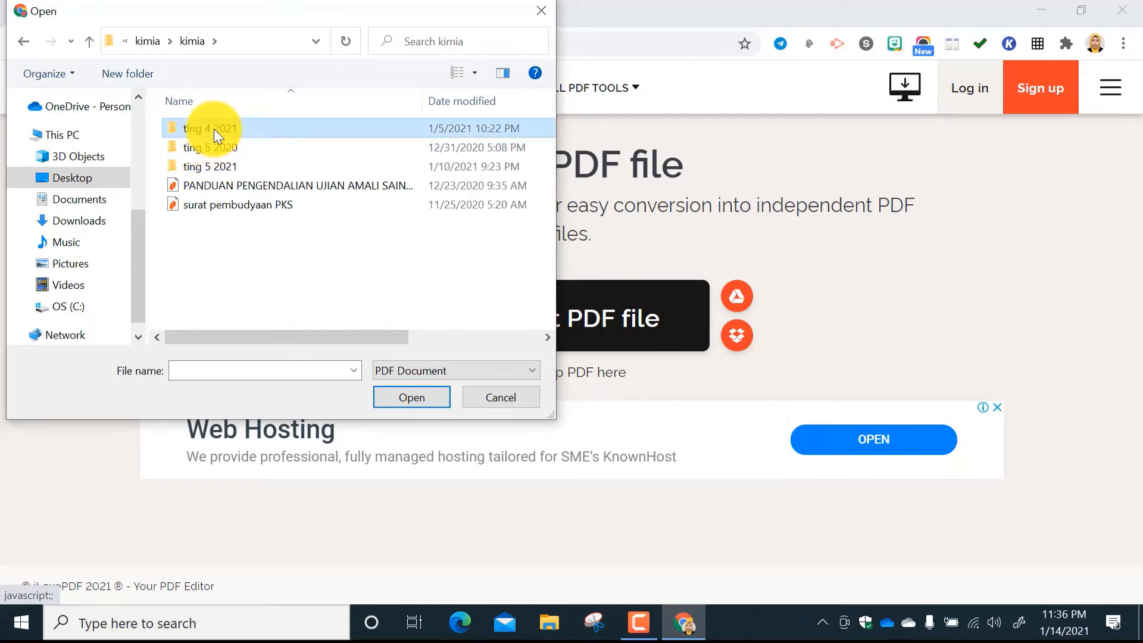
{"action": "double_click", "coordinate": [213, 128]}
{"action": "scroll", "coordinate": [262, 312], "scroll_direction": "down", "scroll_amount": 1}
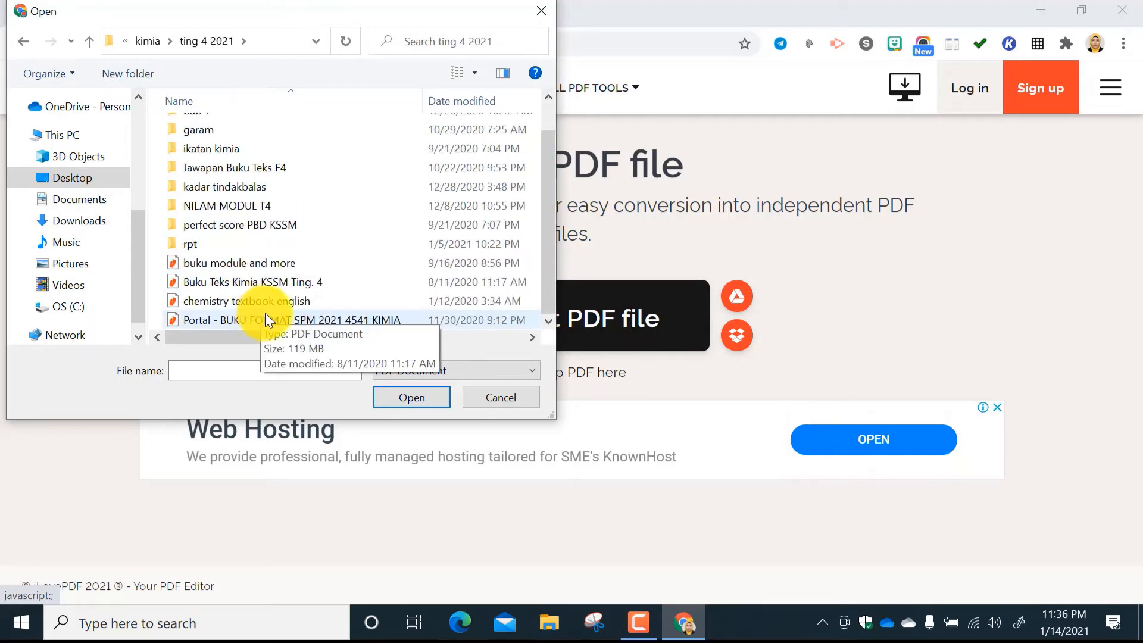
{"action": "double_click", "coordinate": [276, 283]}
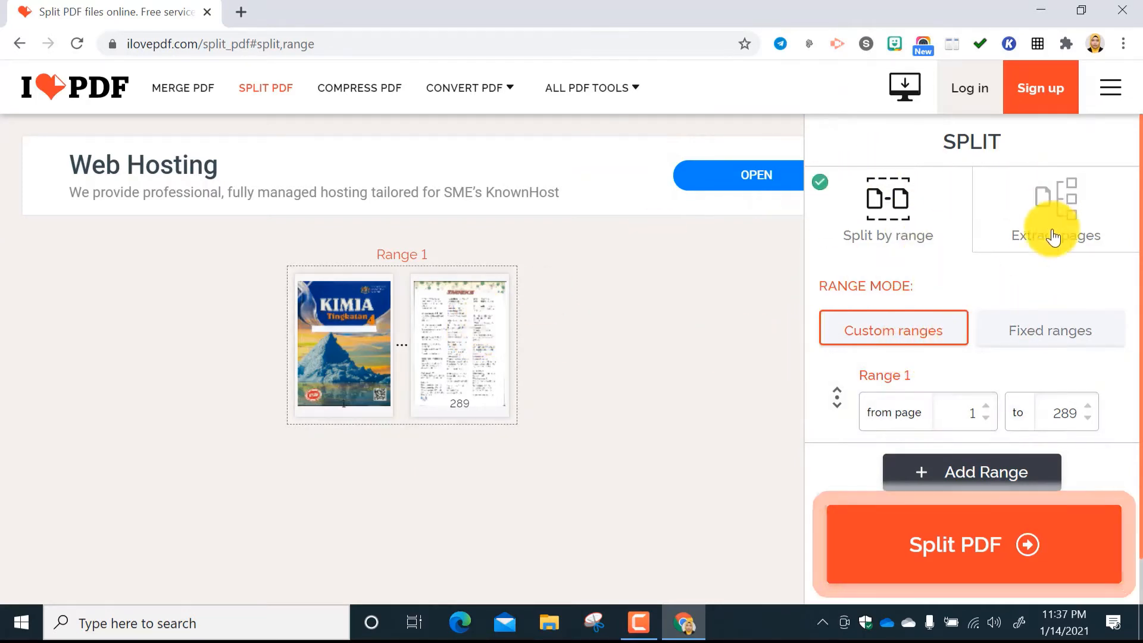
Raise the starting page of Range 1 to 7.
{"action": "left_click", "coordinate": [987, 403]}
{"action": "left_click", "coordinate": [987, 403]}
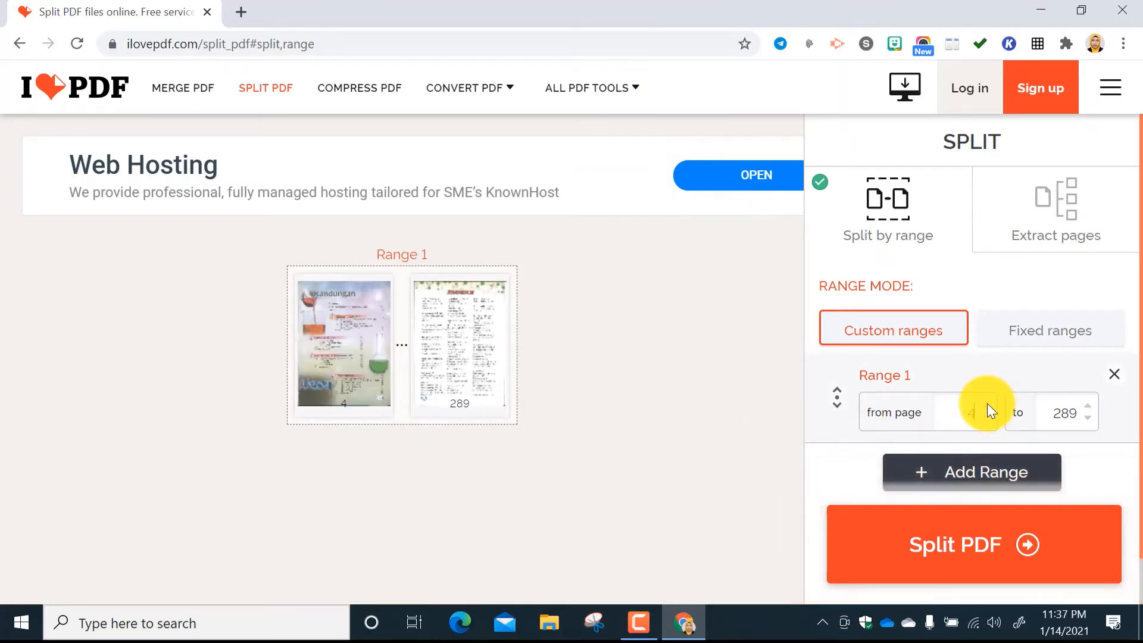
{"action": "left_click", "coordinate": [987, 402]}
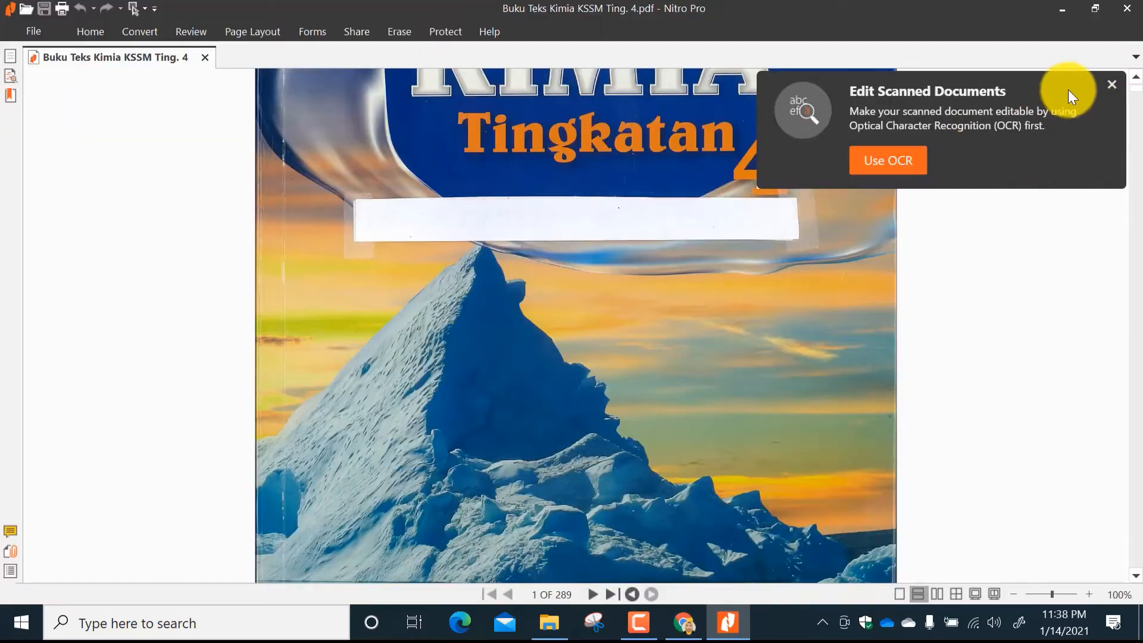
Switch to Nitro Pro and look through Buku Teks Kimia KSSM Ting. 4 for the pages where chapter 4 and subtopic 4.1 begin.
{"action": "left_click", "coordinate": [1112, 85]}
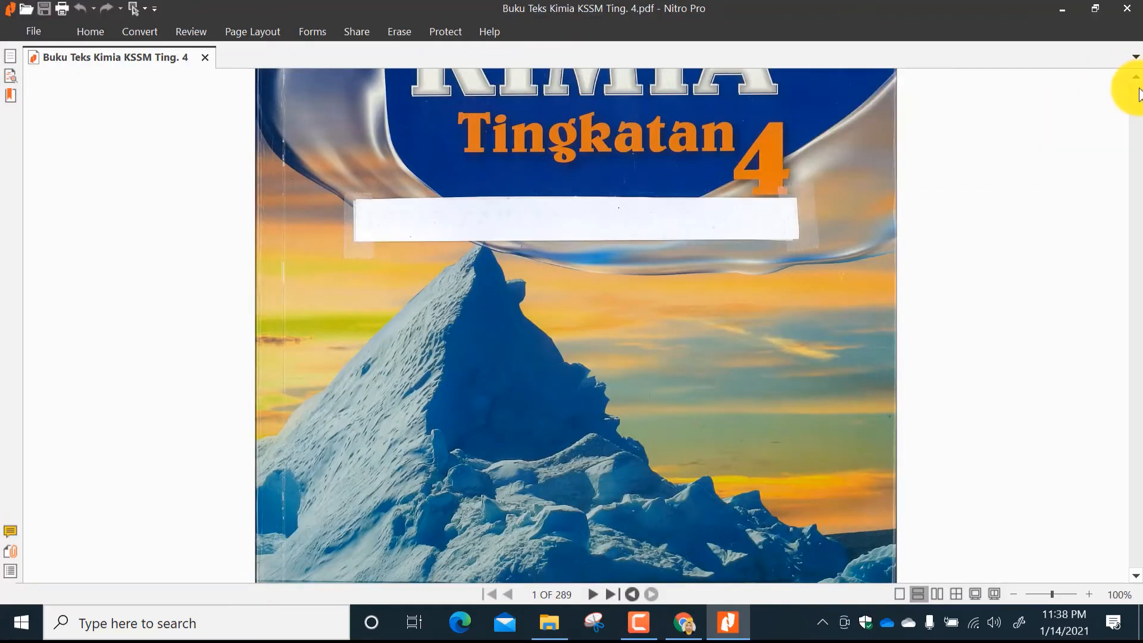
{"action": "left_click_drag", "start_coordinate": [1137, 89], "coordinate": [1140, 186]}
{"action": "scroll", "coordinate": [806, 265], "scroll_direction": "up", "scroll_amount": 5}
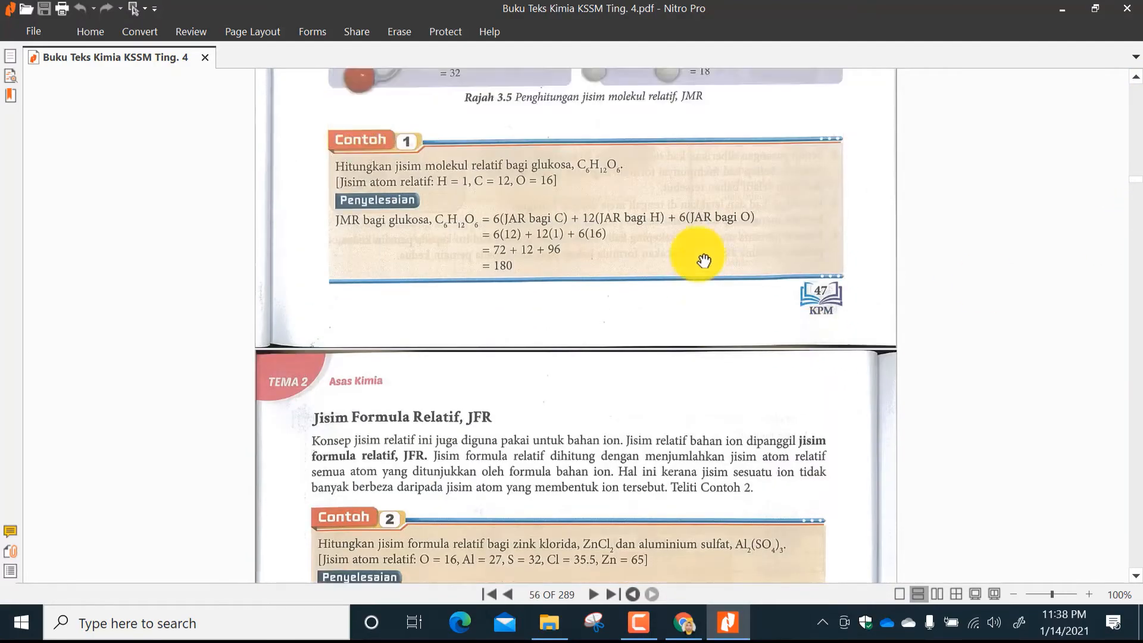
{"action": "scroll", "coordinate": [743, 312], "scroll_direction": "down", "scroll_amount": 15}
{"action": "scroll", "coordinate": [823, 320], "scroll_direction": "down", "scroll_amount": 12}
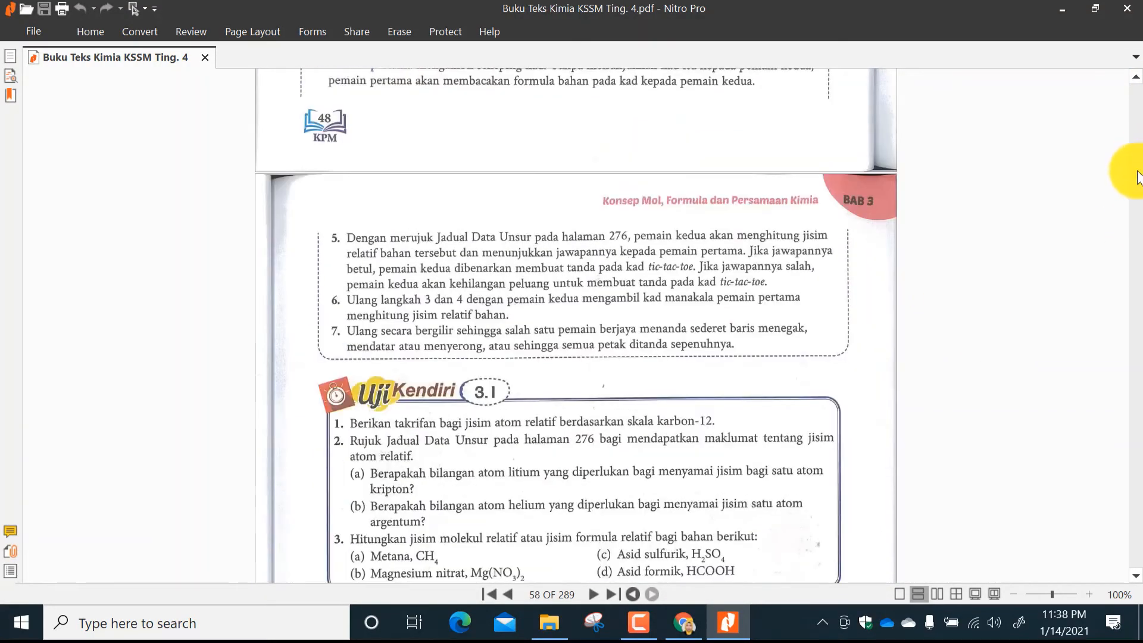
{"action": "left_click_drag", "start_coordinate": [1138, 184], "coordinate": [1137, 196]}
{"action": "left_click_drag", "start_coordinate": [1139, 212], "coordinate": [1138, 238]}
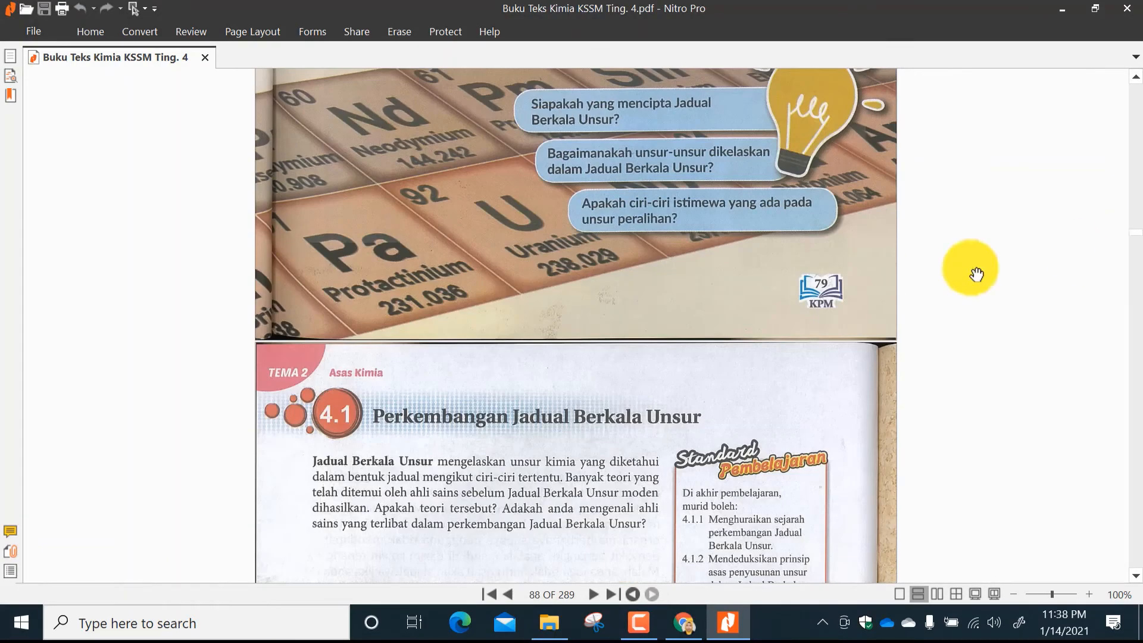
{"action": "scroll", "coordinate": [661, 275], "scroll_direction": "up", "scroll_amount": 3}
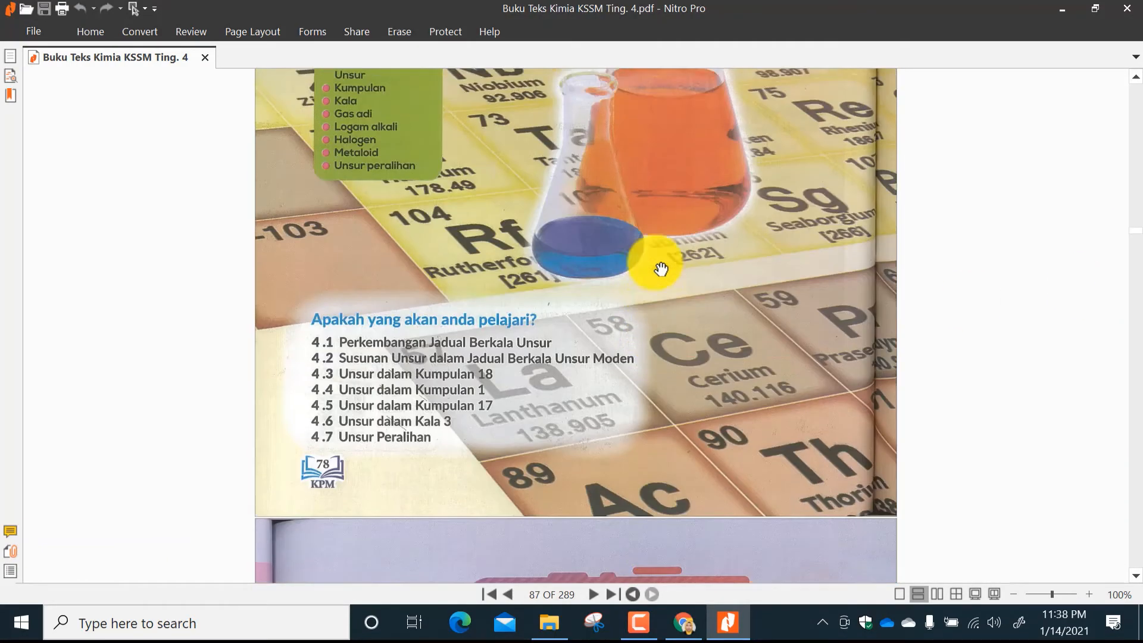
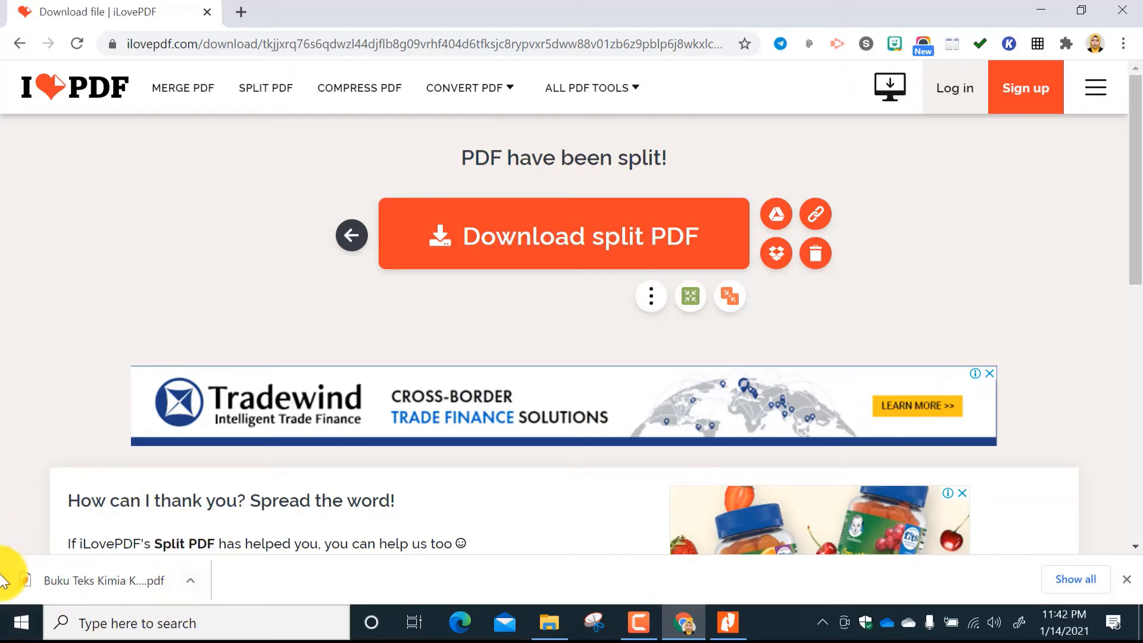
Show the downloaded split PDF, Buku Teks Kimia KSSM Ting. 4-51-86, in the Downloads folder and cut it.
{"action": "left_click", "coordinate": [190, 581]}
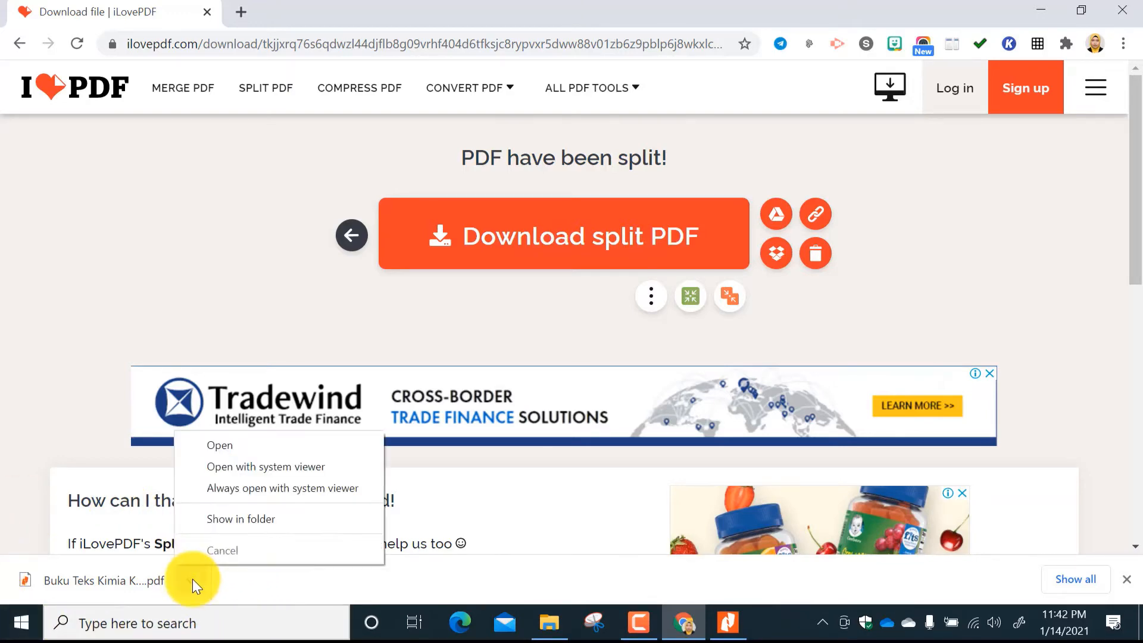
{"action": "left_click", "coordinate": [219, 520]}
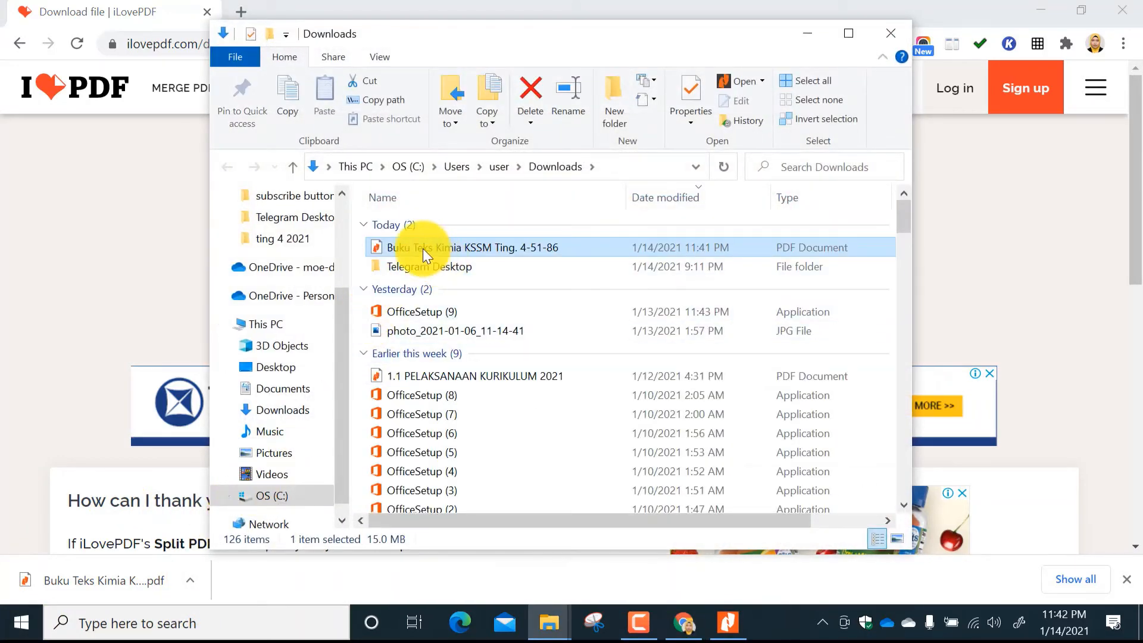
{"action": "right_click", "coordinate": [422, 249]}
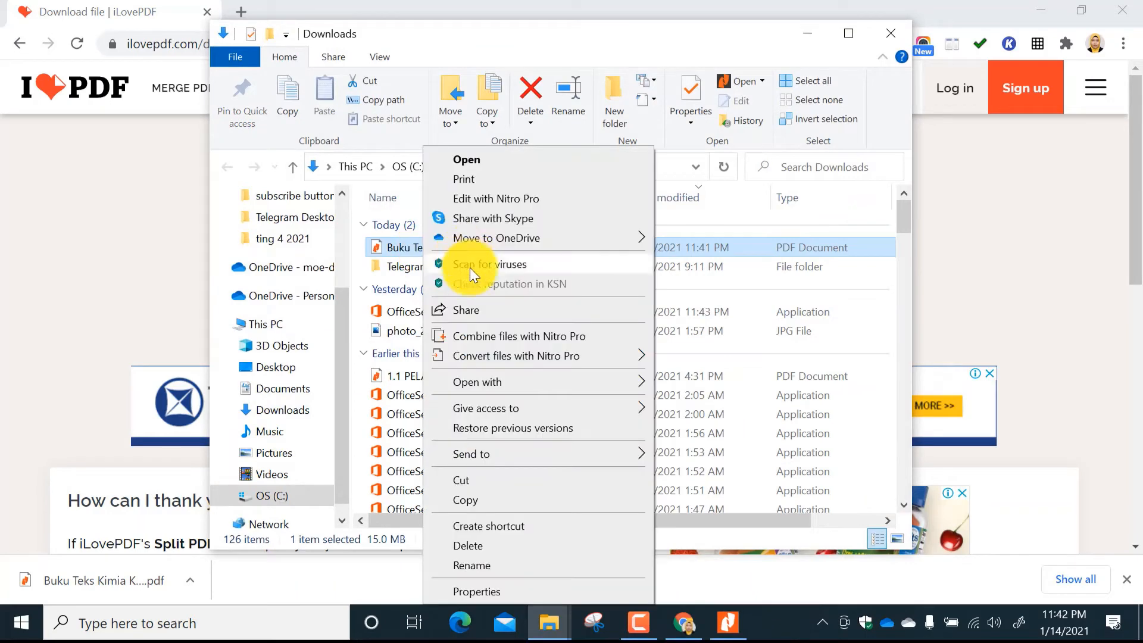
{"action": "left_click", "coordinate": [467, 479]}
Minimize the open windows and paste the cut PDF into the BUKU TEKS SUBTOPIK folder on the desktop.
{"action": "left_click", "coordinate": [819, 23]}
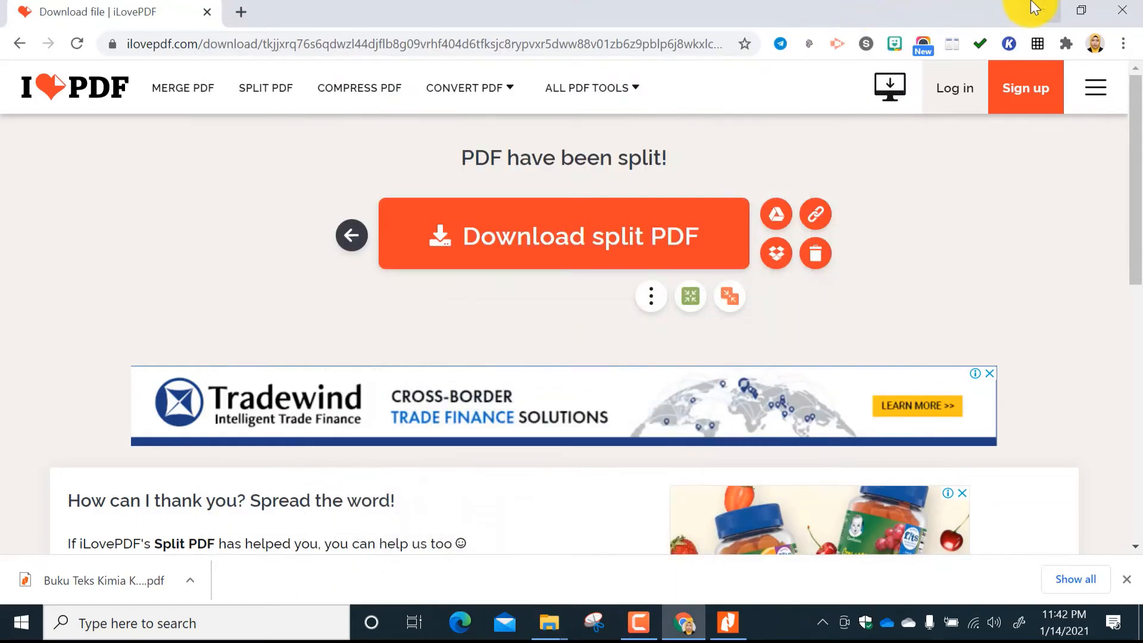
{"action": "left_click", "coordinate": [1040, 10]}
{"action": "left_click", "coordinate": [784, 27]}
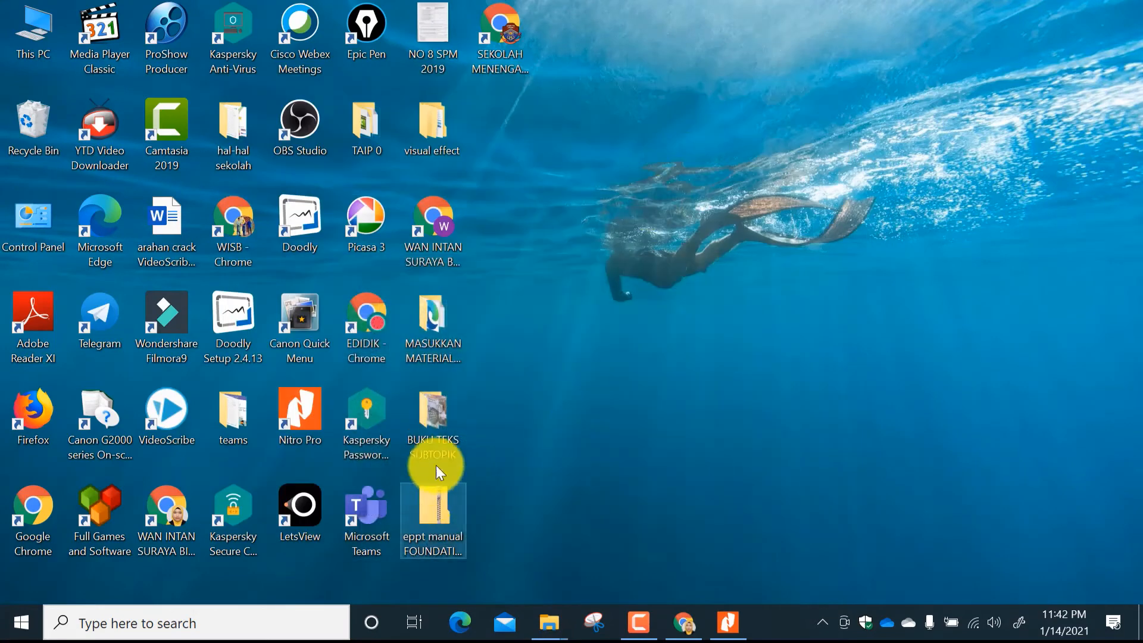
{"action": "double_click", "coordinate": [442, 436]}
{"action": "right_click", "coordinate": [441, 344]}
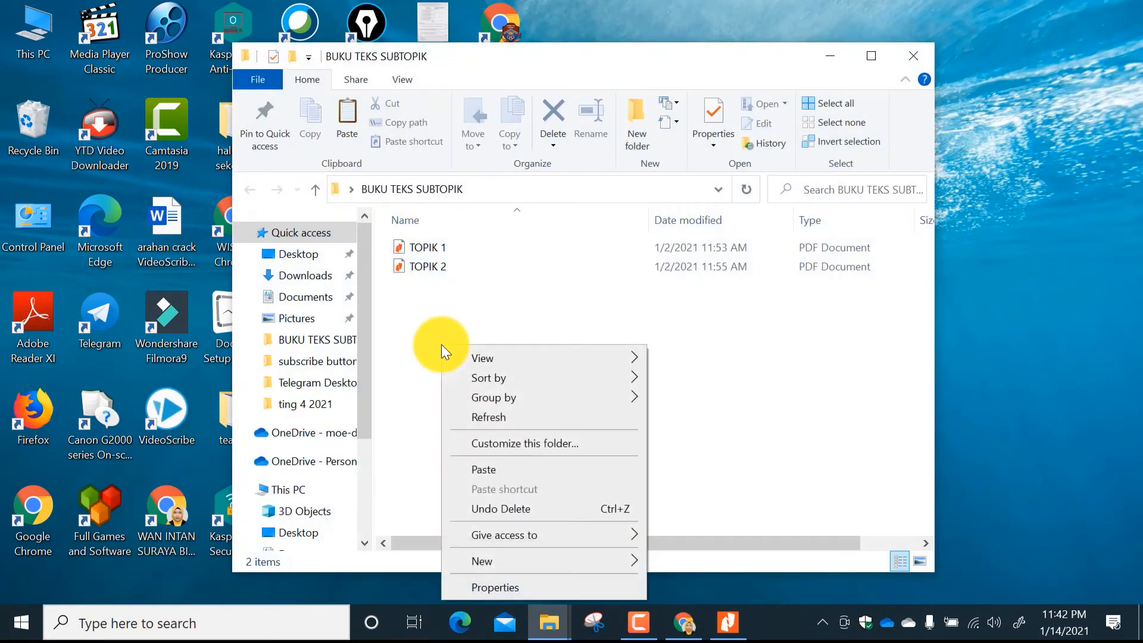
{"action": "left_click", "coordinate": [494, 469]}
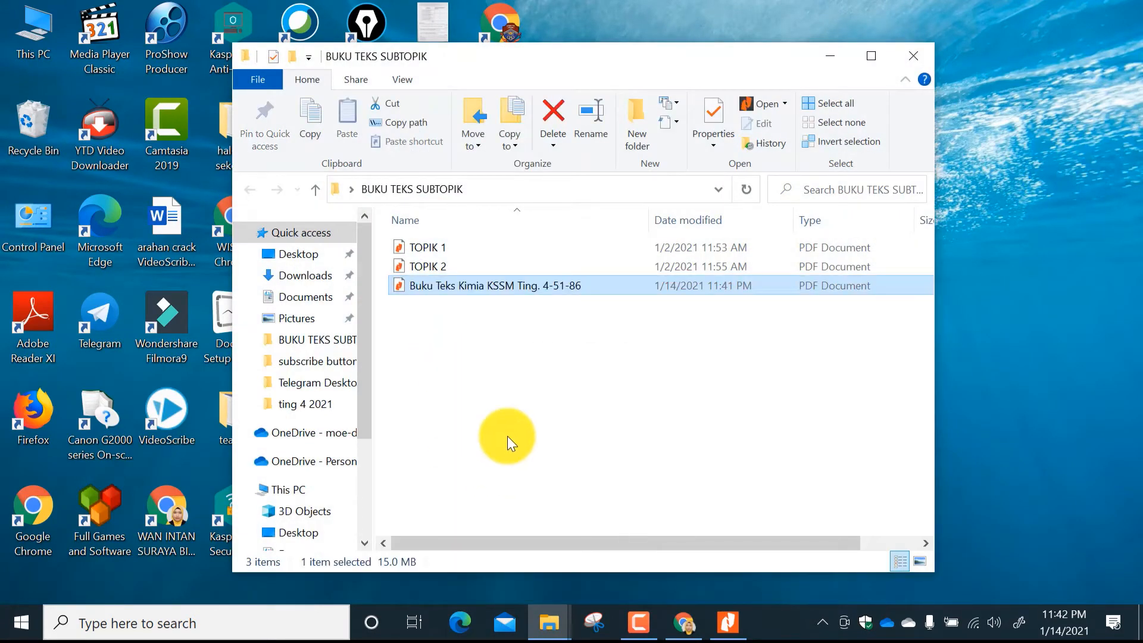
Rename the pasted Buku Teks Kimia KSSM Ting. 4-51-86 file as TOPIK 3.
{"action": "right_click", "coordinate": [545, 284]}
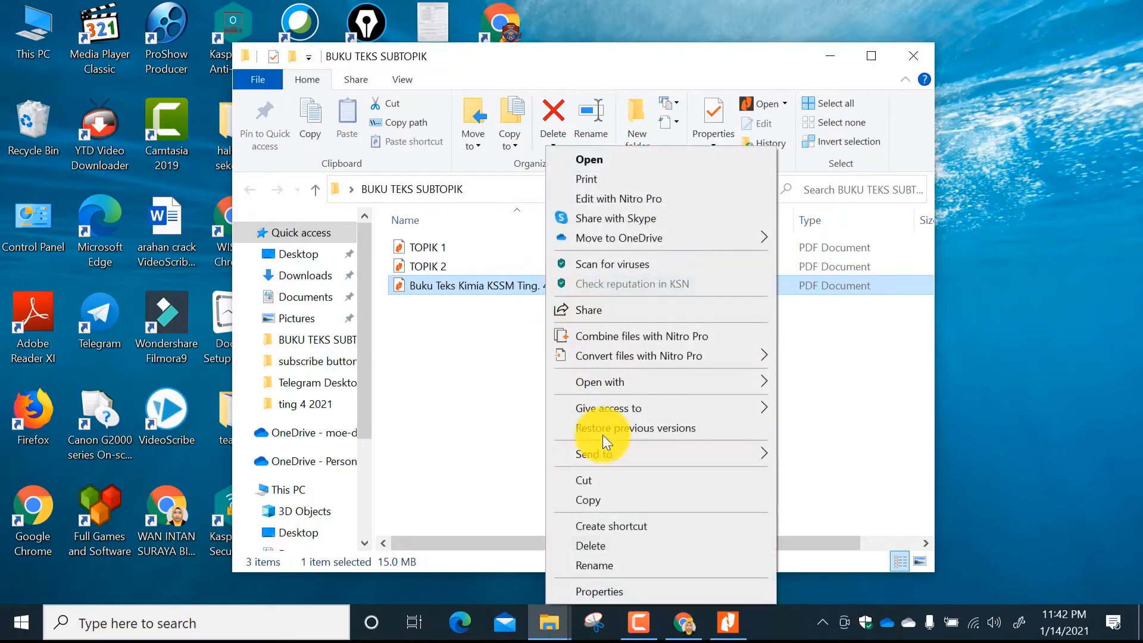
{"action": "left_click", "coordinate": [606, 563]}
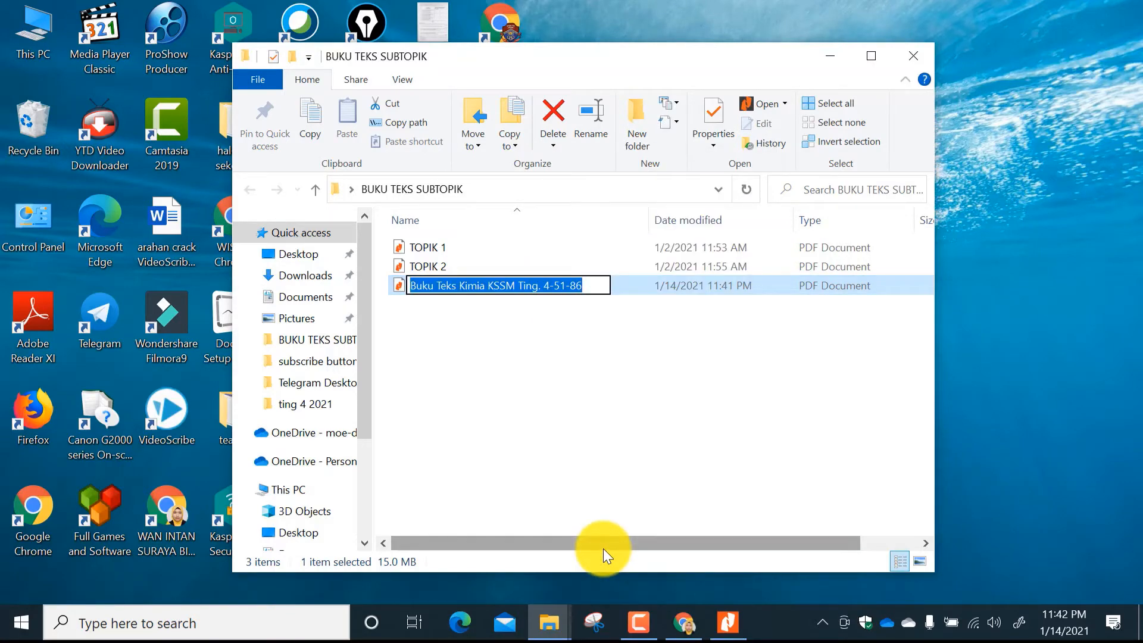
{"action": "type", "text": "t"}
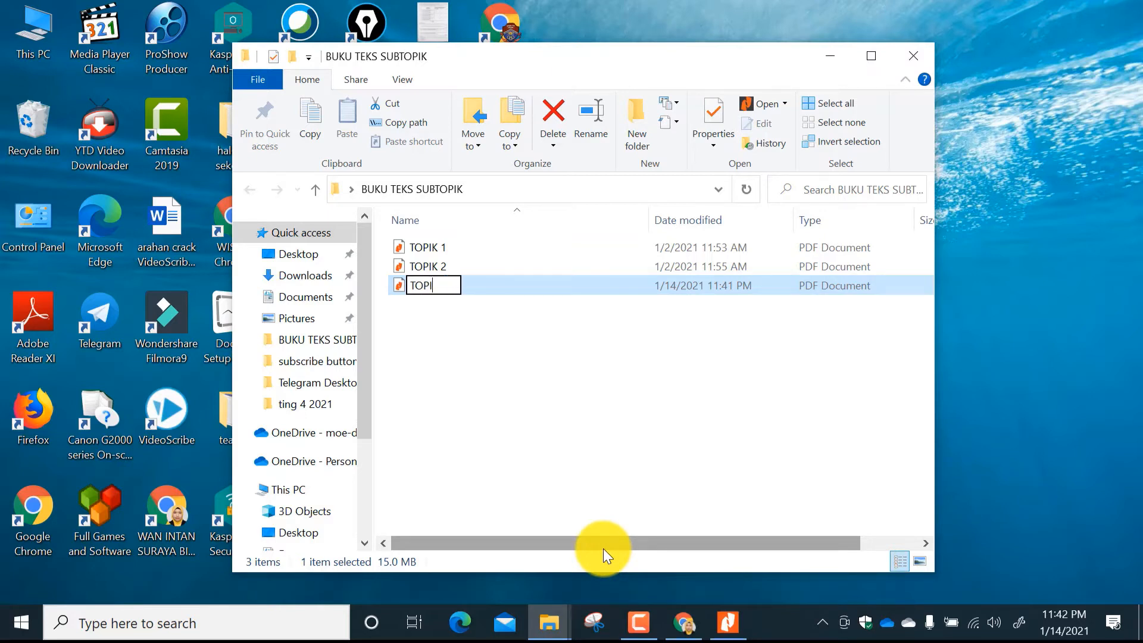
{"action": "type", "text": "OPIK 3"}
{"action": "left_click", "coordinate": [524, 357]}
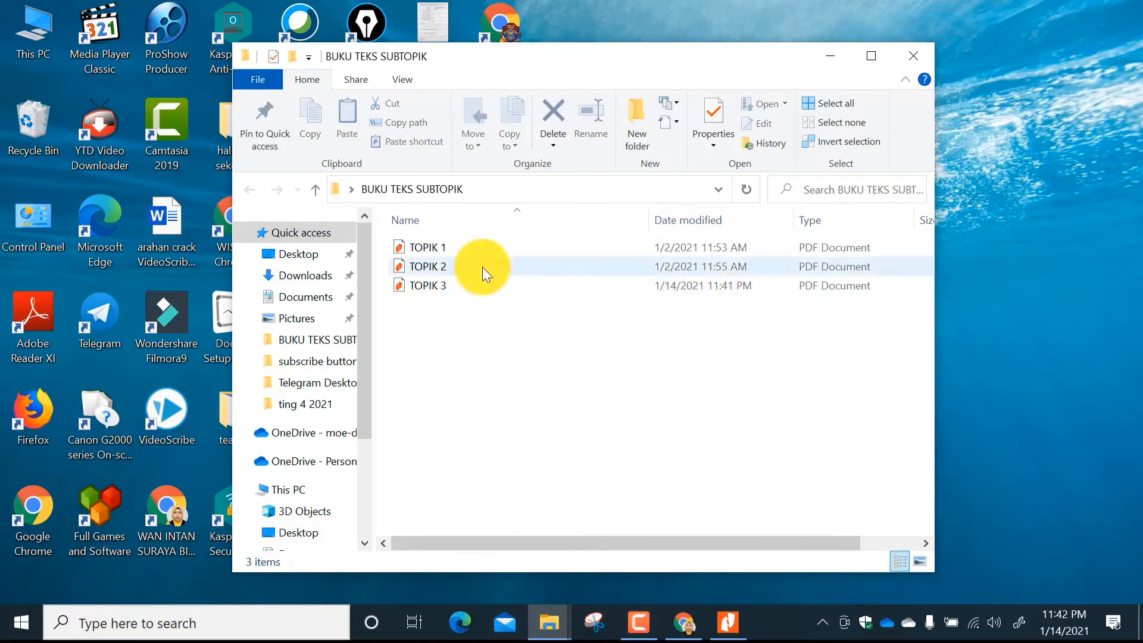
Return to iLovePDF in Chrome, reopen the Split PDF tool and try to load Buku Teks Kimia KSSM Ting. 4 for another split.
{"action": "left_click", "coordinate": [727, 624]}
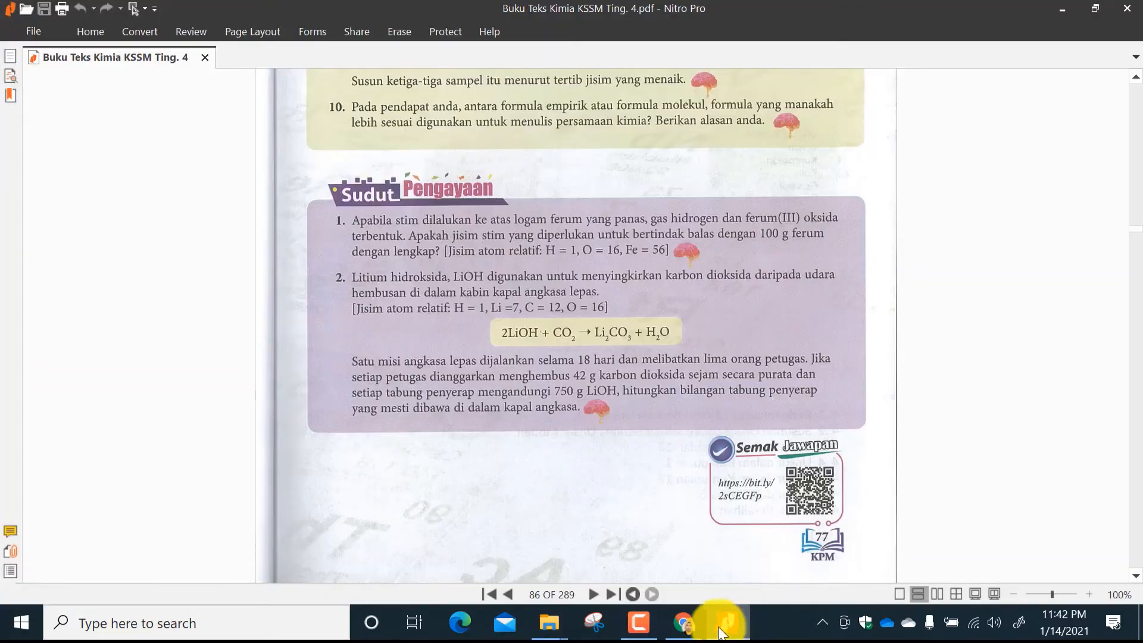
{"action": "left_click", "coordinate": [722, 630]}
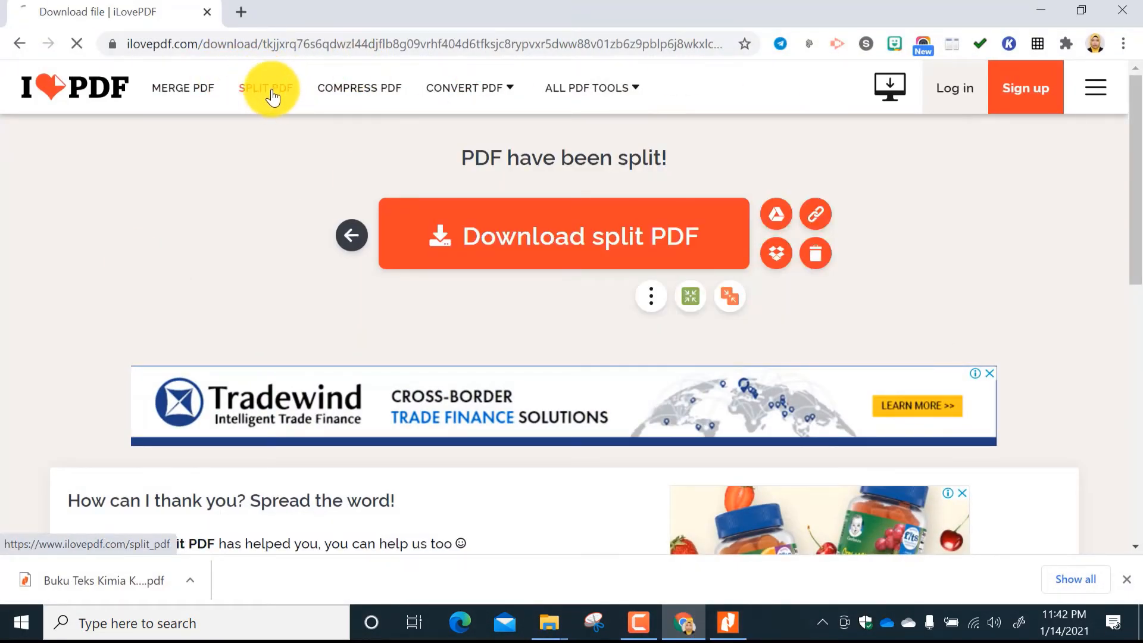
{"action": "left_click", "coordinate": [272, 95]}
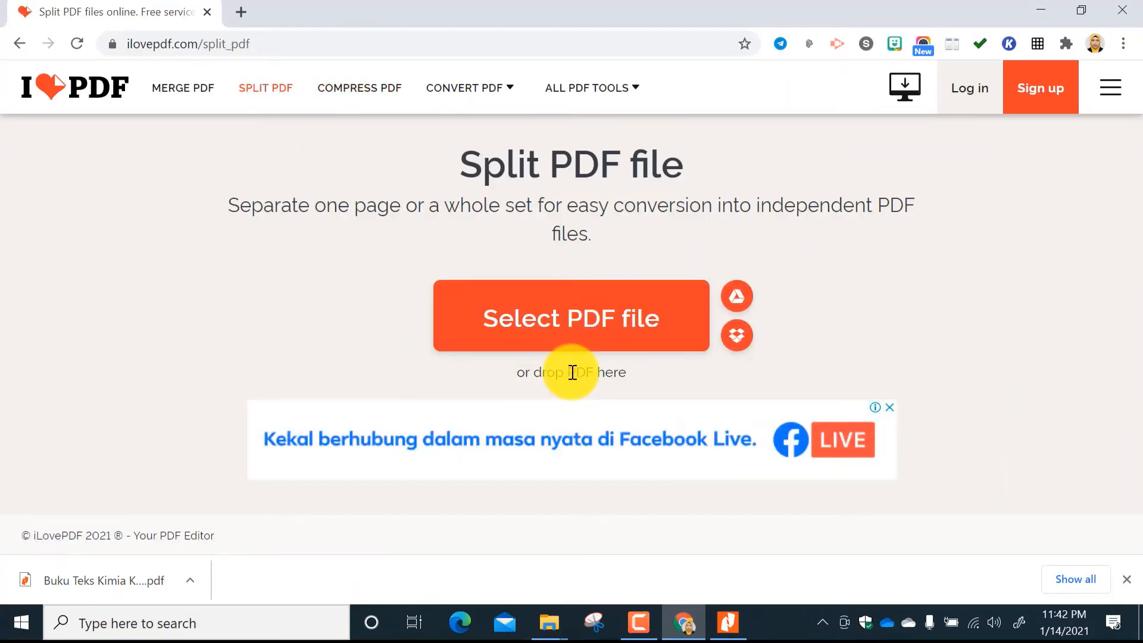
{"action": "left_click", "coordinate": [626, 328]}
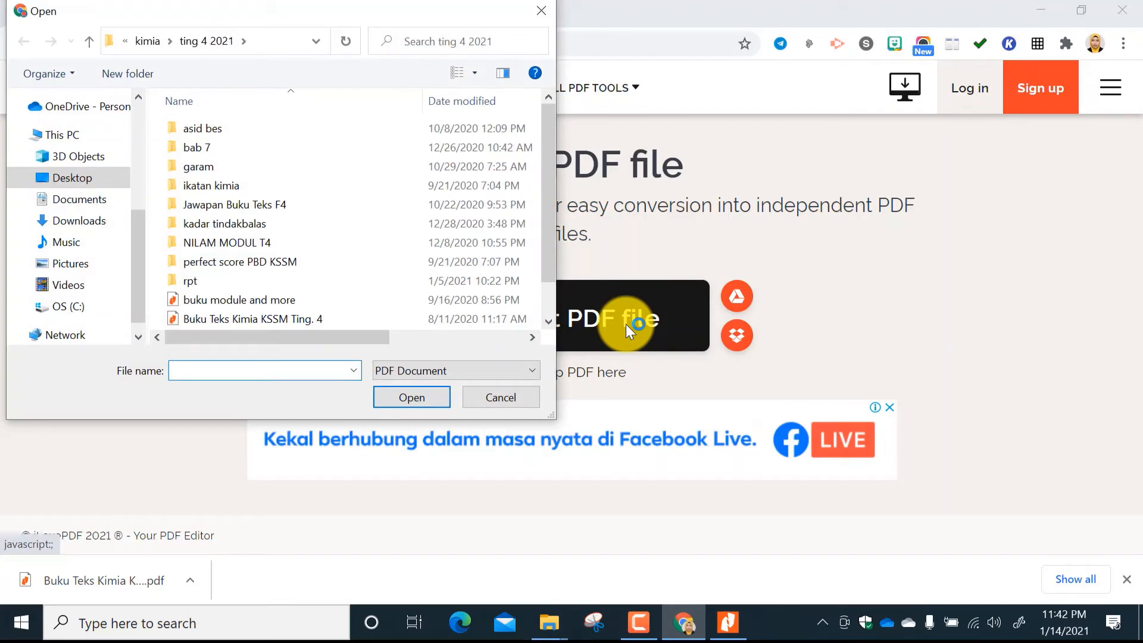
{"action": "left_click", "coordinate": [295, 322]}
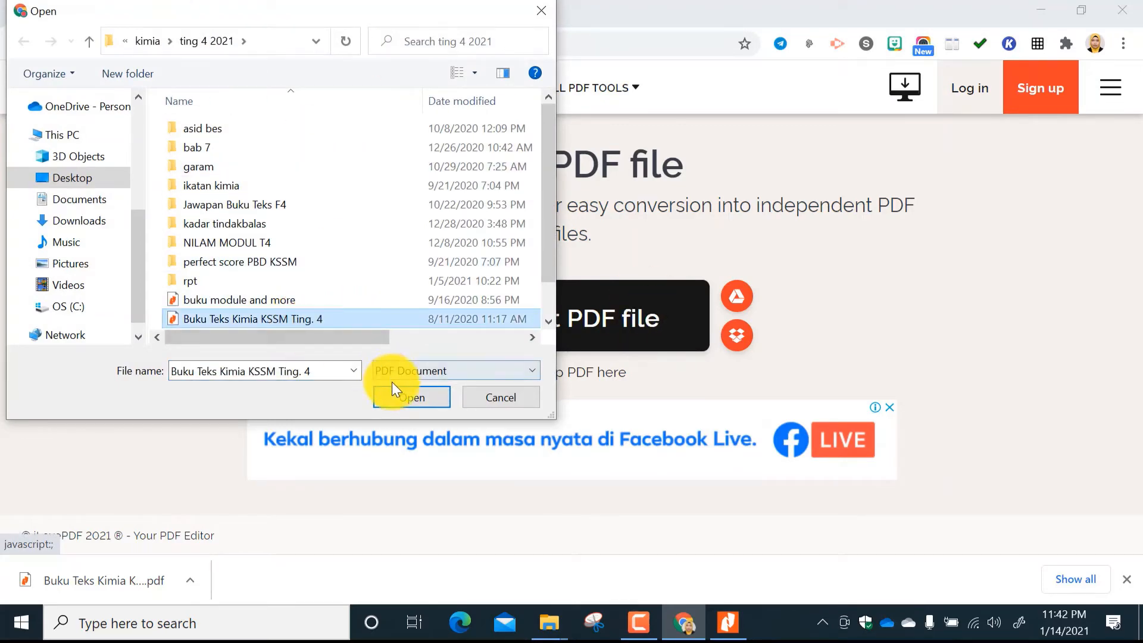
{"action": "left_click", "coordinate": [398, 395]}
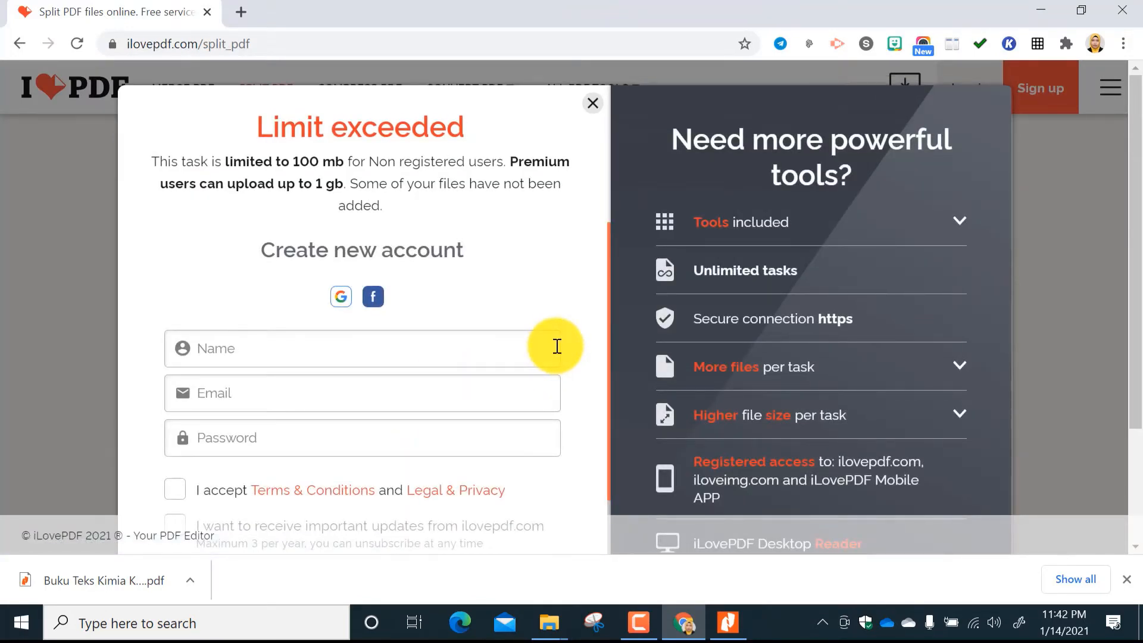
{"action": "scroll", "coordinate": [556, 346], "scroll_direction": "down", "scroll_amount": 2}
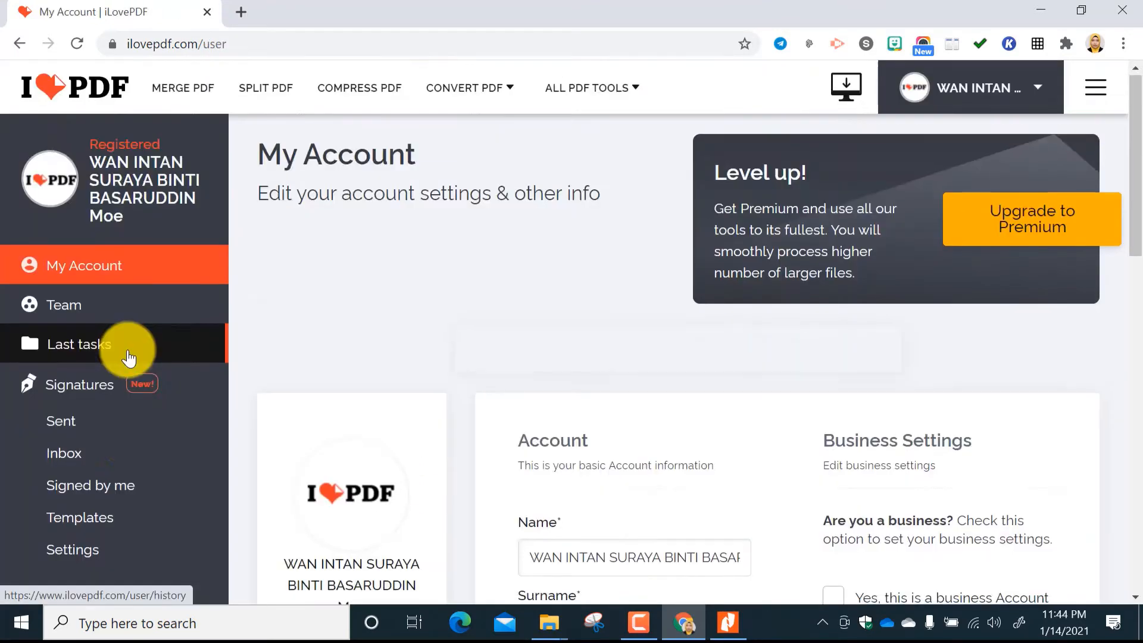
{"action": "scroll", "coordinate": [128, 351], "scroll_direction": "down", "scroll_amount": 2}
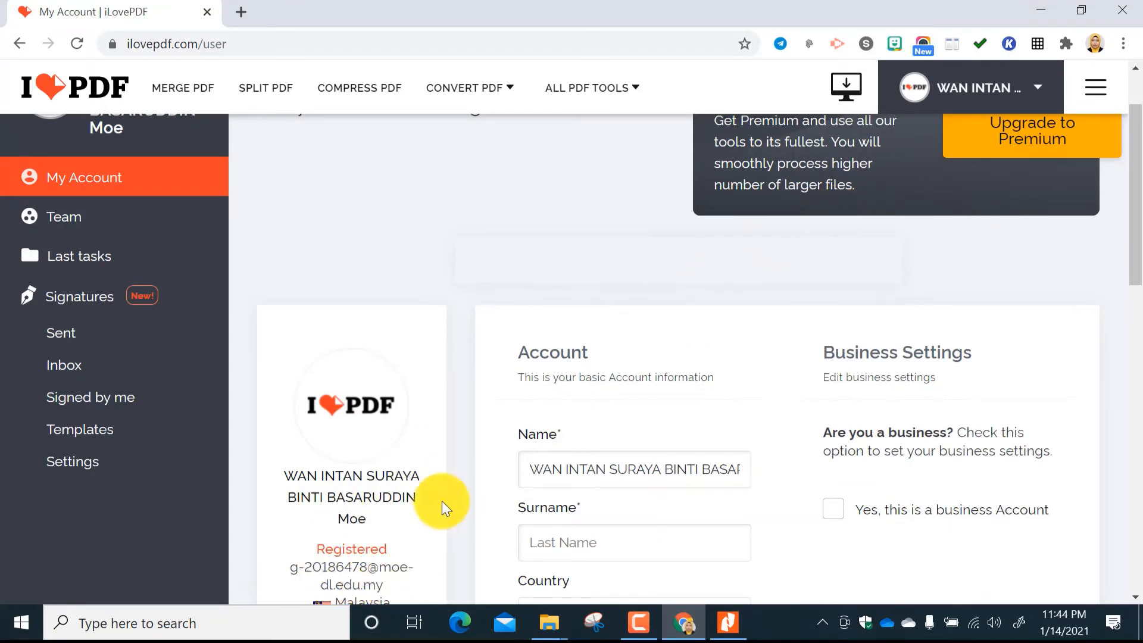
From the registered account page, try again to load Buku Teks Kimia KSSM Ting. 4 into Split PDF and dismiss the premium offer.
{"action": "scroll", "coordinate": [466, 366], "scroll_direction": "up", "scroll_amount": 2}
{"action": "scroll", "coordinate": [462, 359], "scroll_direction": "up", "scroll_amount": 2}
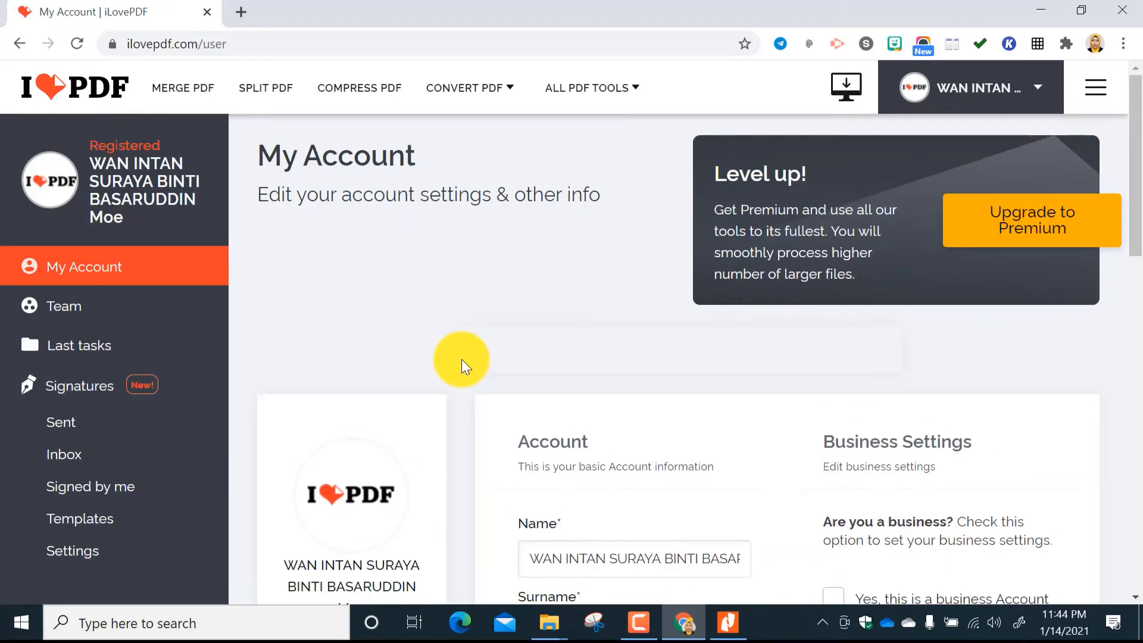
{"action": "left_click", "coordinate": [125, 262]}
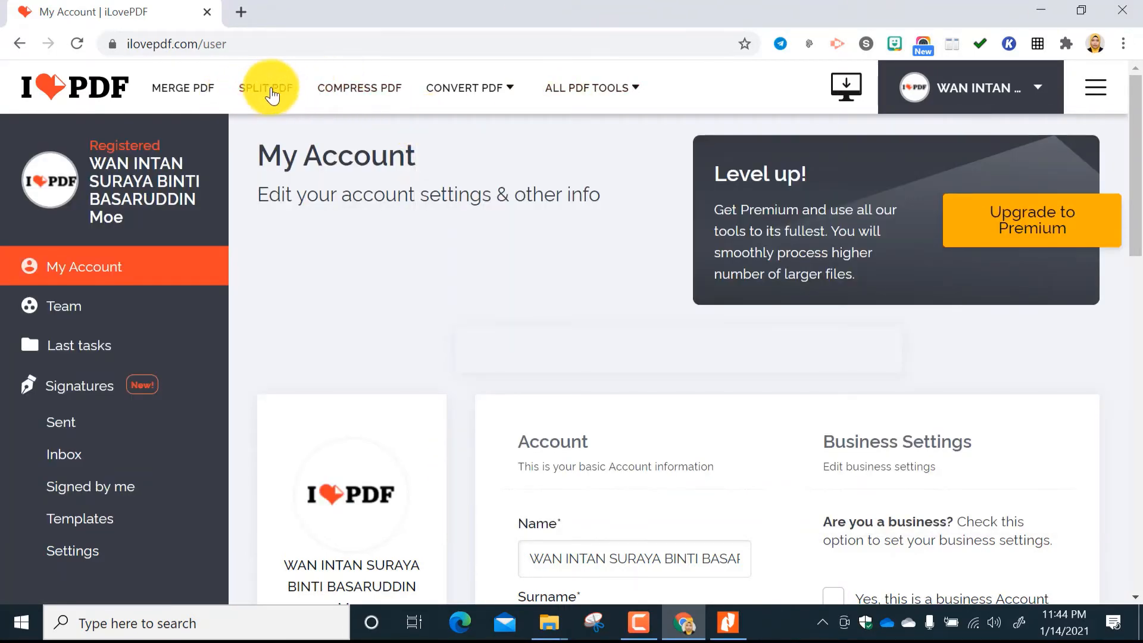
{"action": "left_click", "coordinate": [270, 88]}
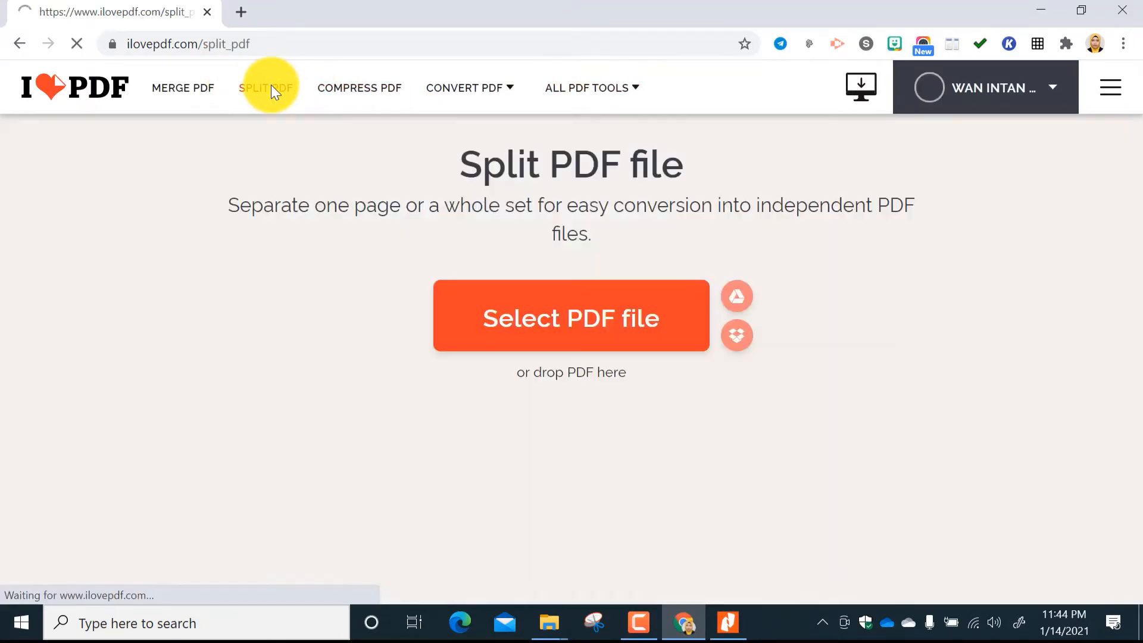
{"action": "left_click", "coordinate": [589, 318]}
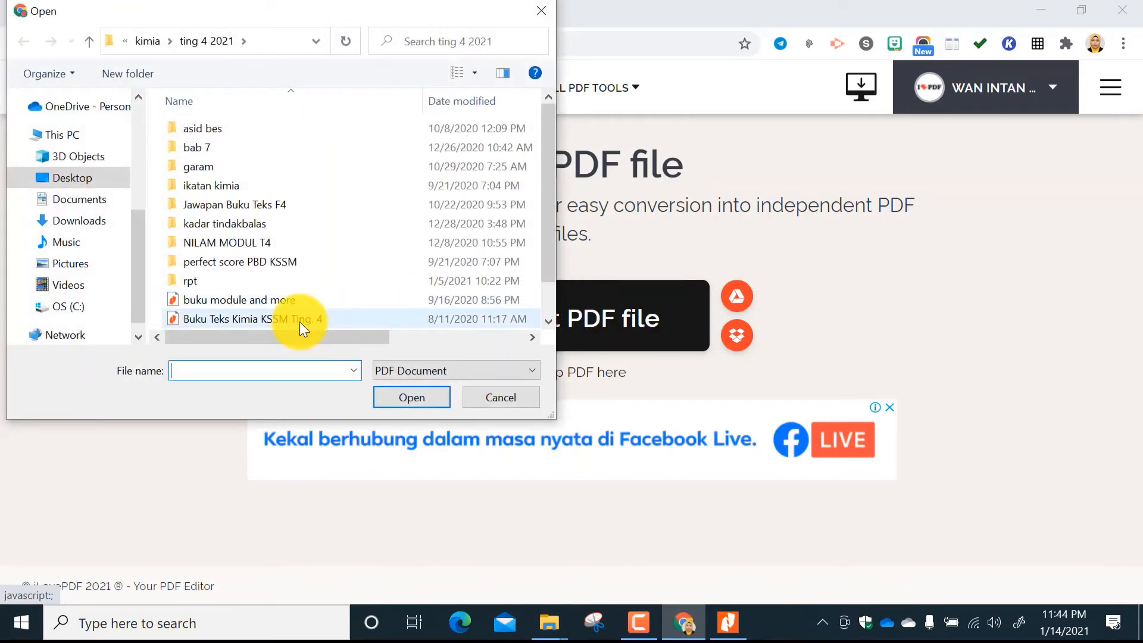
{"action": "double_click", "coordinate": [298, 319]}
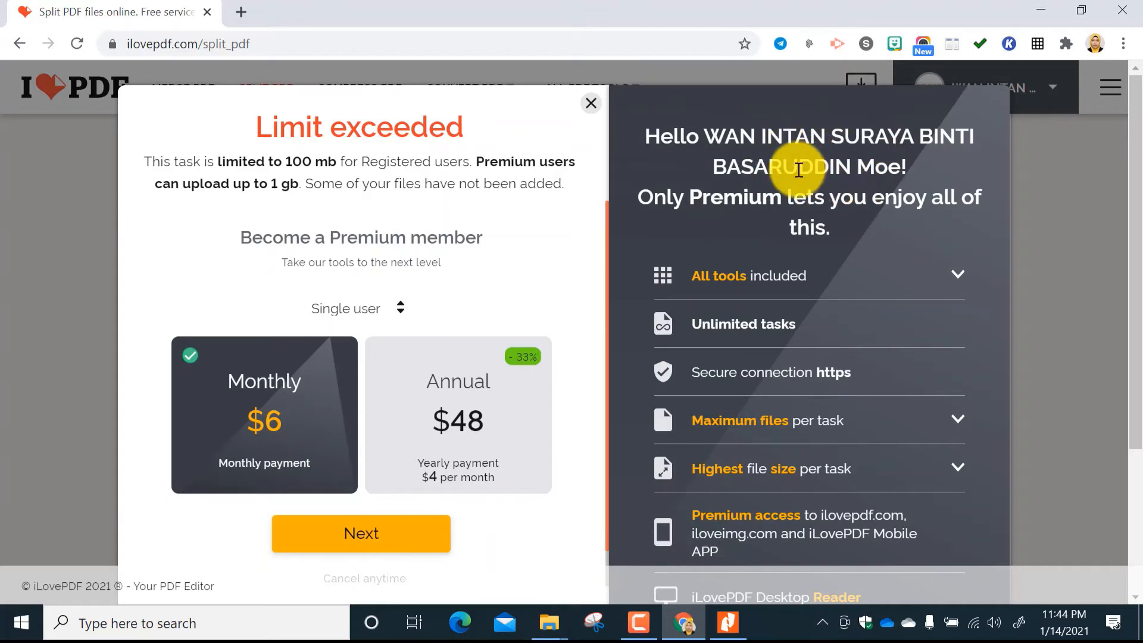
{"action": "left_click", "coordinate": [592, 106]}
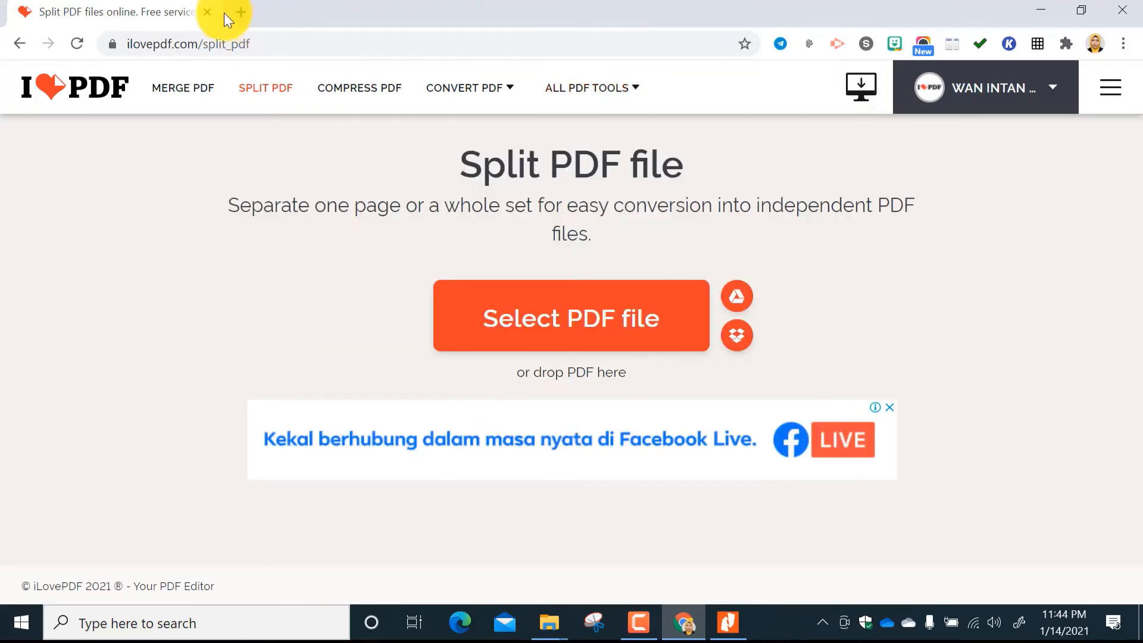
Close the iLovePDF tab, minimize the Nitro Pro and folder windows, and open Chrome with the WISB profile from the desktop.
{"action": "left_click", "coordinate": [202, 13]}
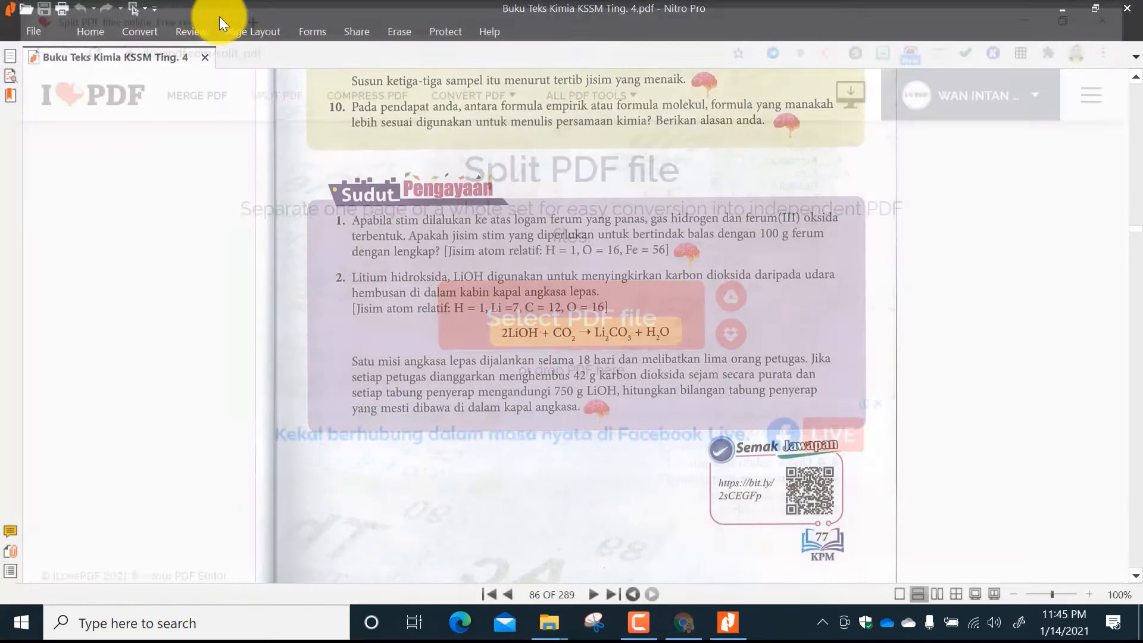
{"action": "left_click", "coordinate": [1076, 8]}
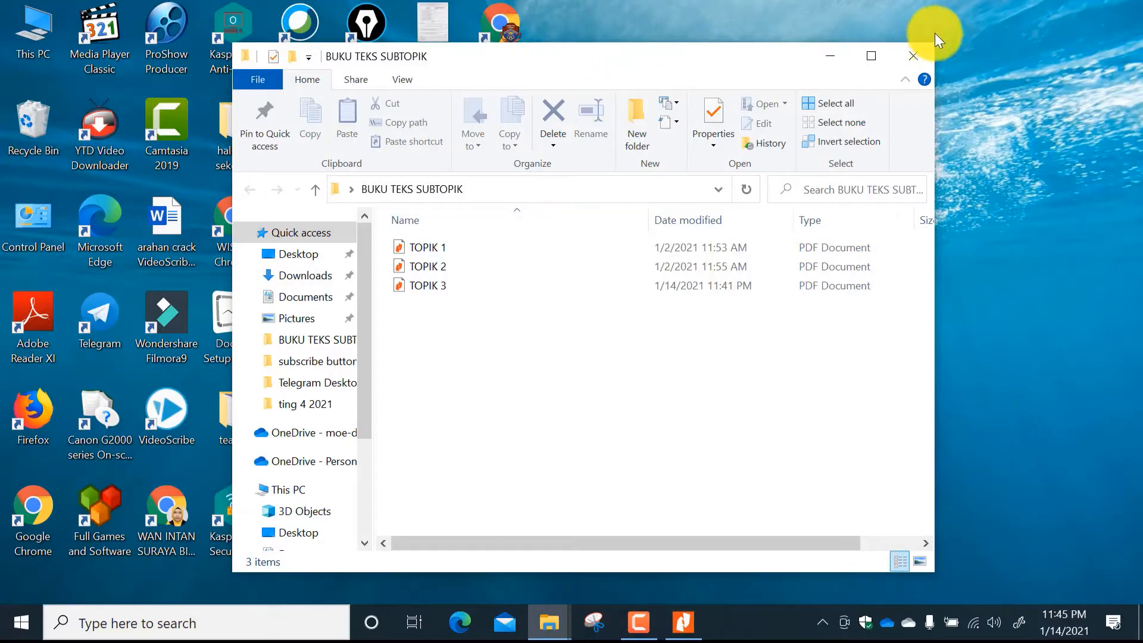
{"action": "left_click", "coordinate": [827, 53]}
{"action": "double_click", "coordinate": [163, 494]}
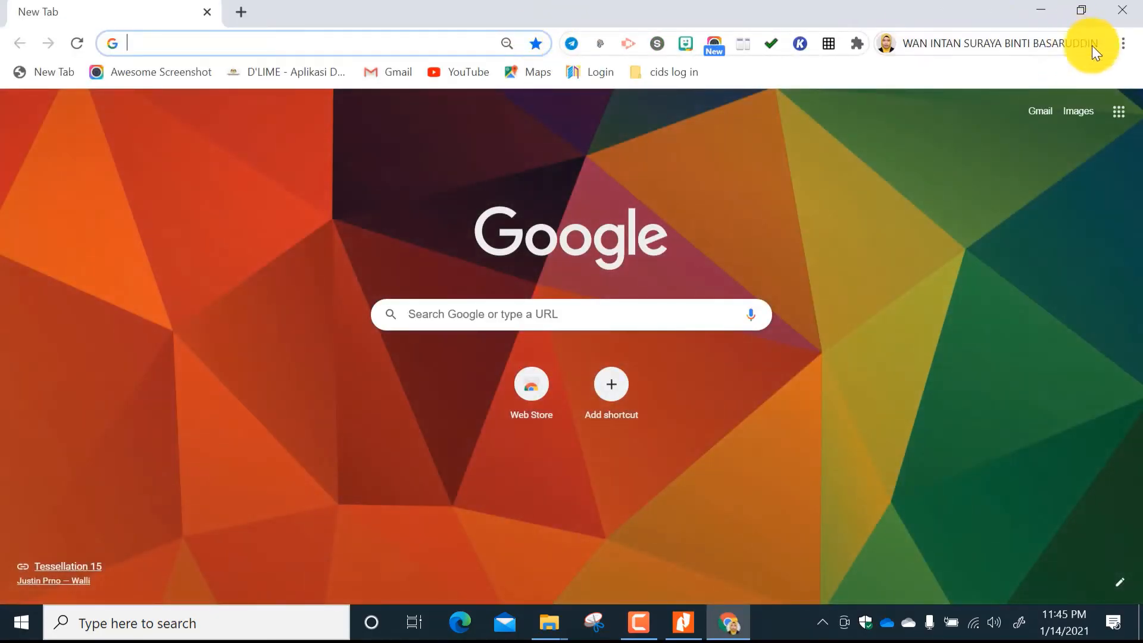
{"action": "left_click", "coordinate": [1127, 9]}
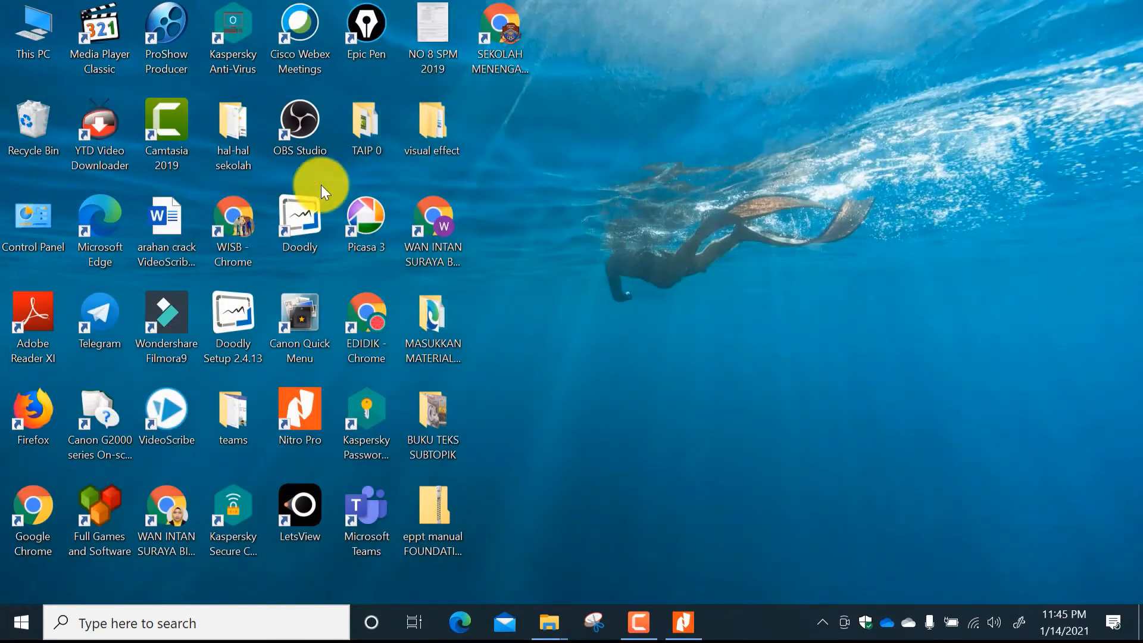
{"action": "double_click", "coordinate": [249, 215]}
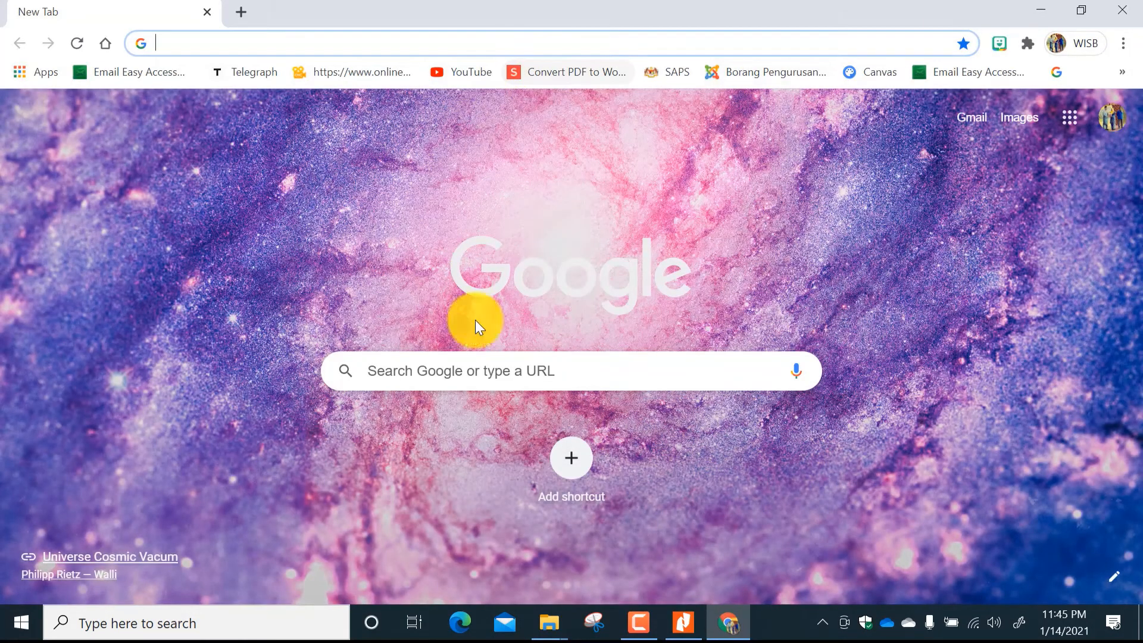
{"action": "left_click", "coordinate": [456, 364]}
{"action": "type", "text": "WWW"}
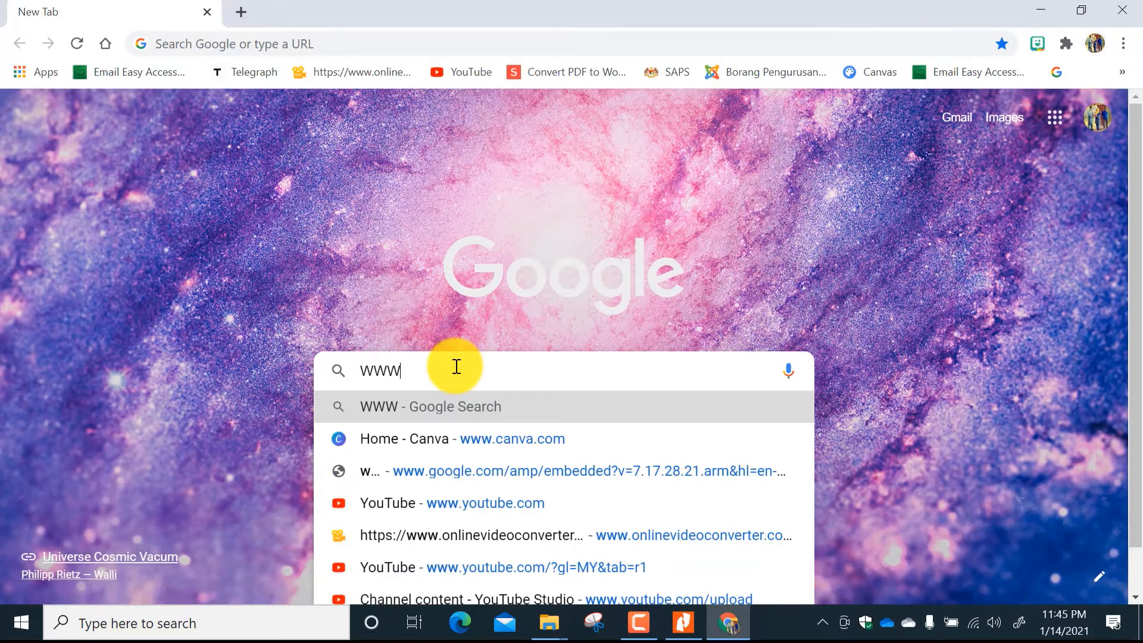
{"action": "key", "text": "BackSpace"}
{"action": "key", "text": "BackSpace"}
{"action": "type", "text": "ww"}
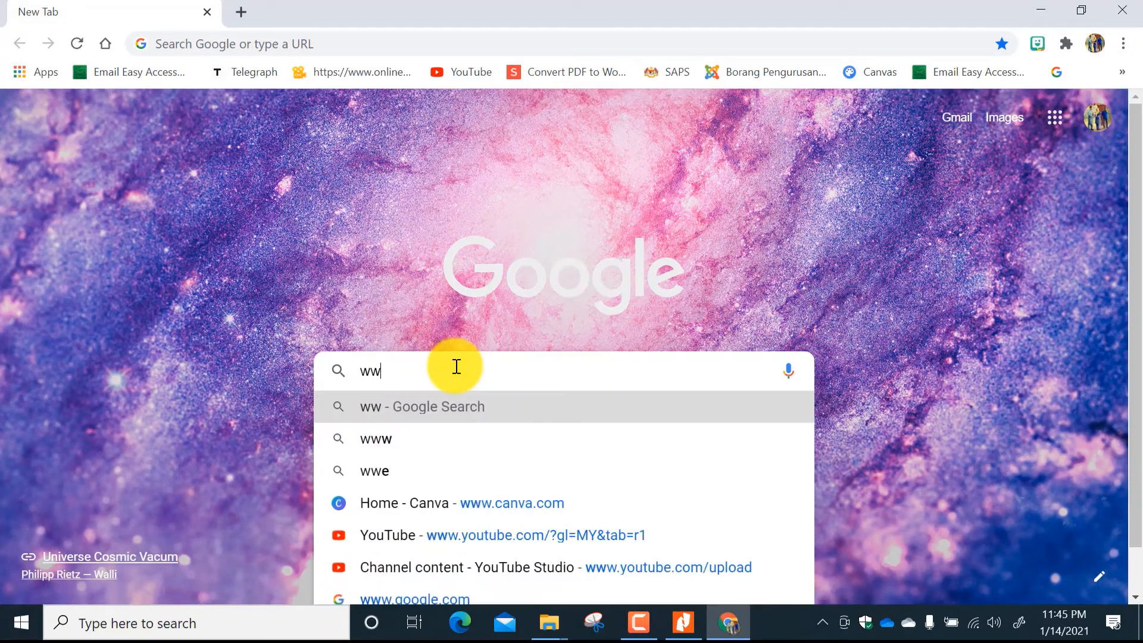
{"action": "type", "text": "w.i l"}
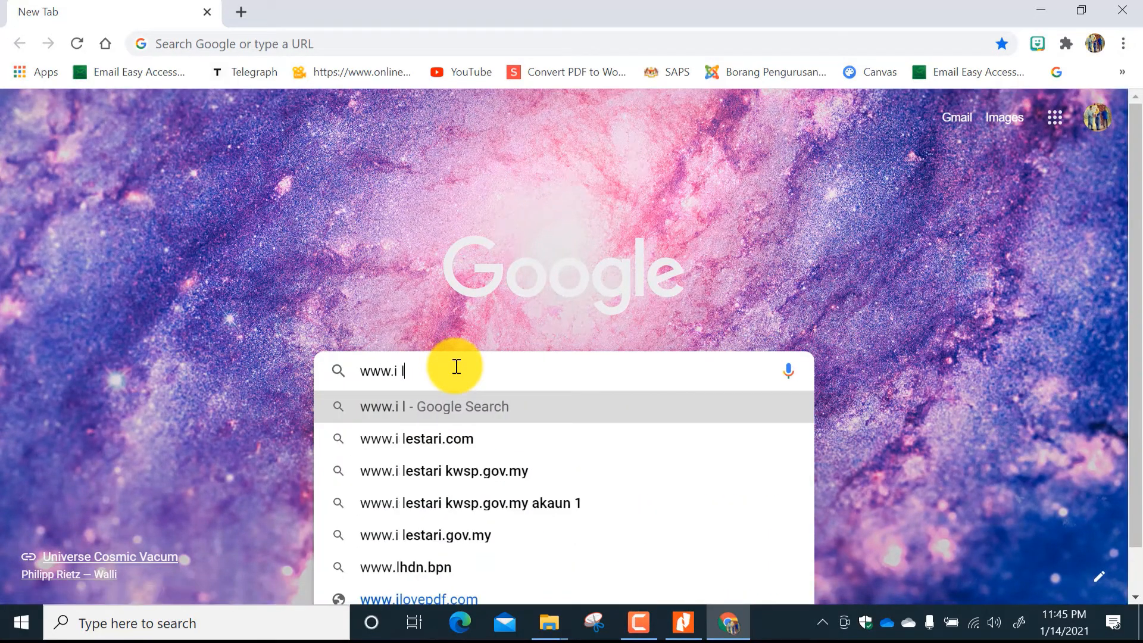
{"action": "key", "text": "BackSpace"}
{"action": "key", "text": "BackSpace"}
{"action": "type", "text": "lo"}
{"action": "type", "text": "vepdf"}
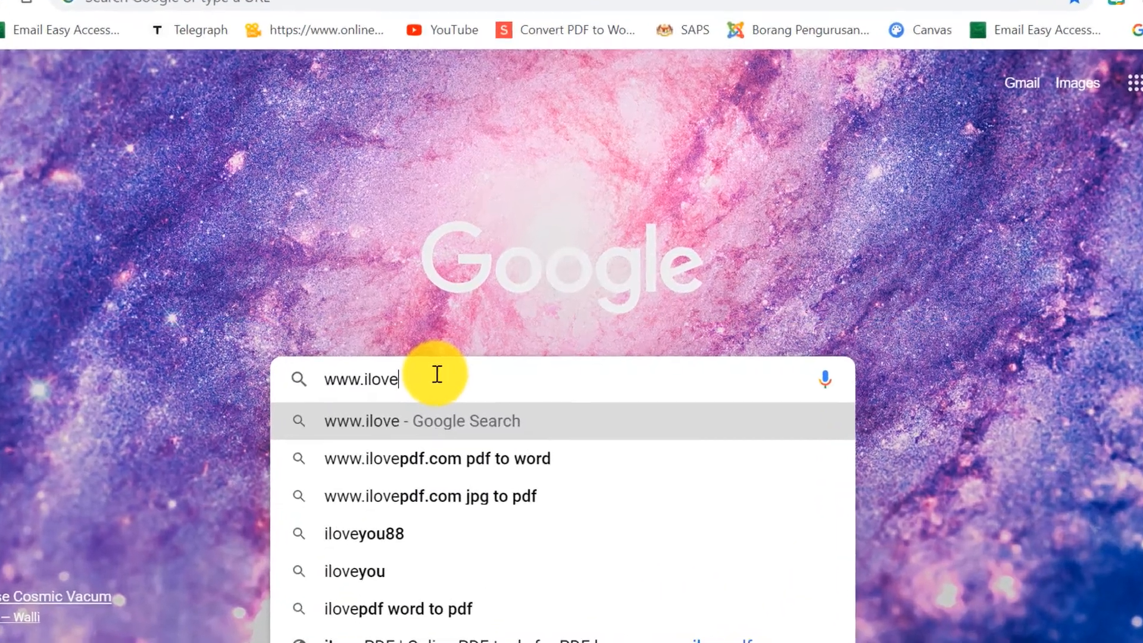
{"action": "type", "text": "."}
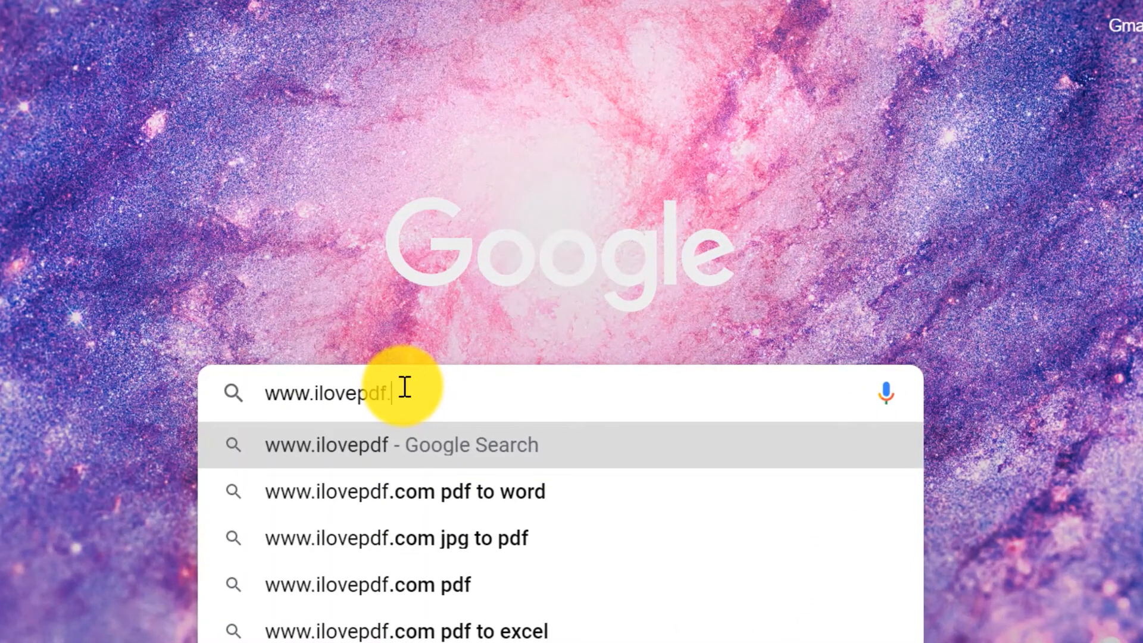
{"action": "type", "text": "com"}
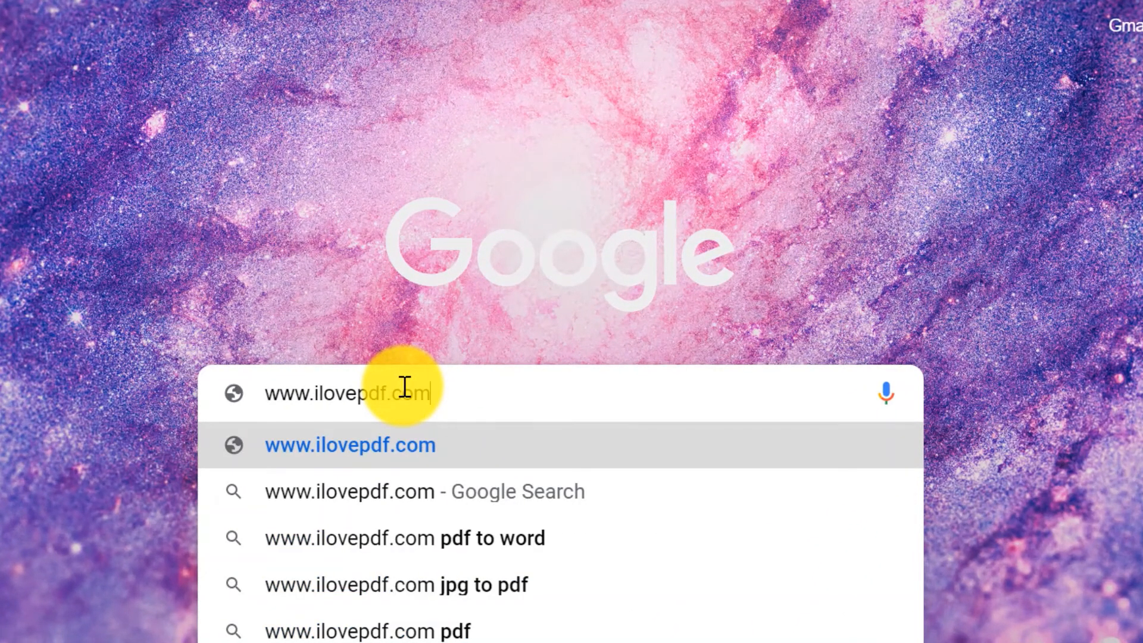
{"action": "key", "text": "Return"}
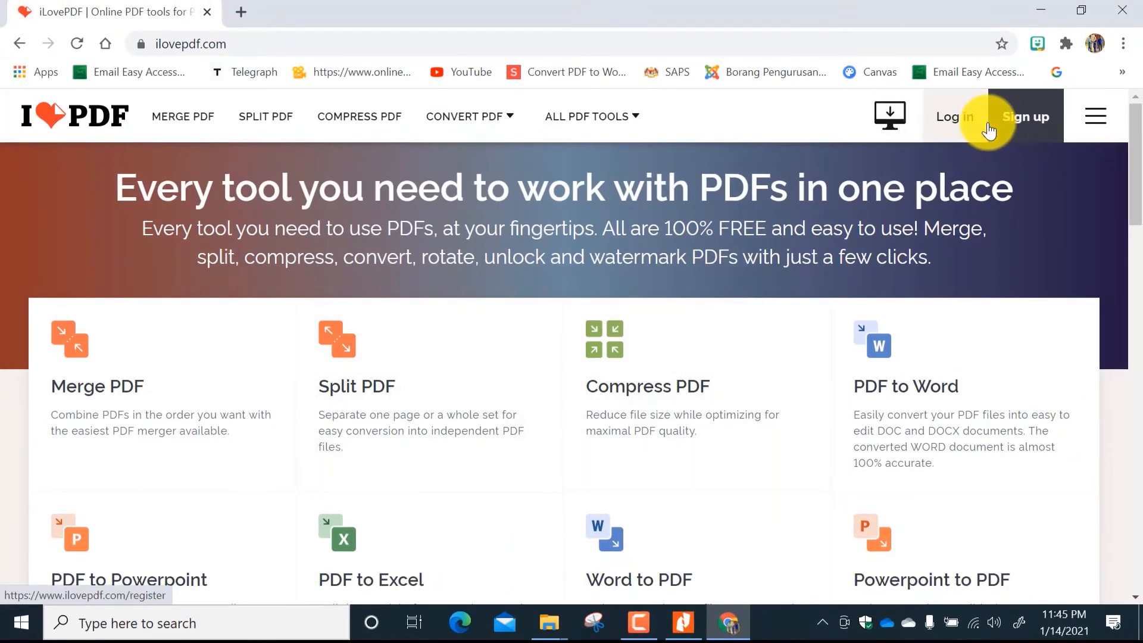
Open the Split PDF tool and load Buku Teks Kimia KSSM Ting. 4 from the ting 4 2021 folder.
{"action": "left_click", "coordinate": [345, 356]}
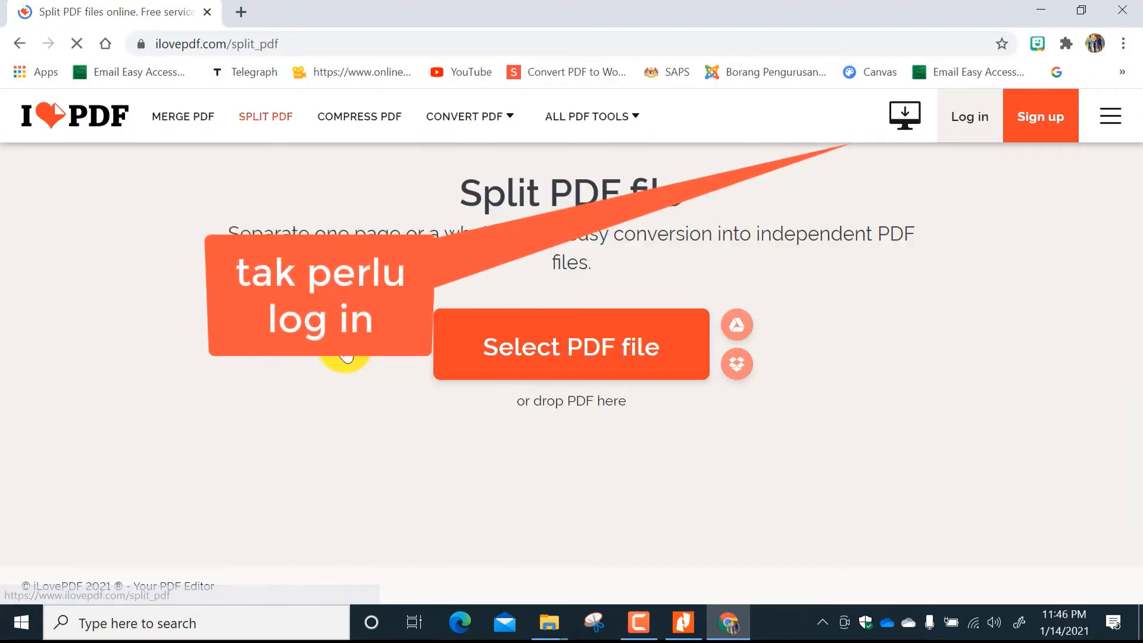
{"action": "left_click", "coordinate": [521, 354]}
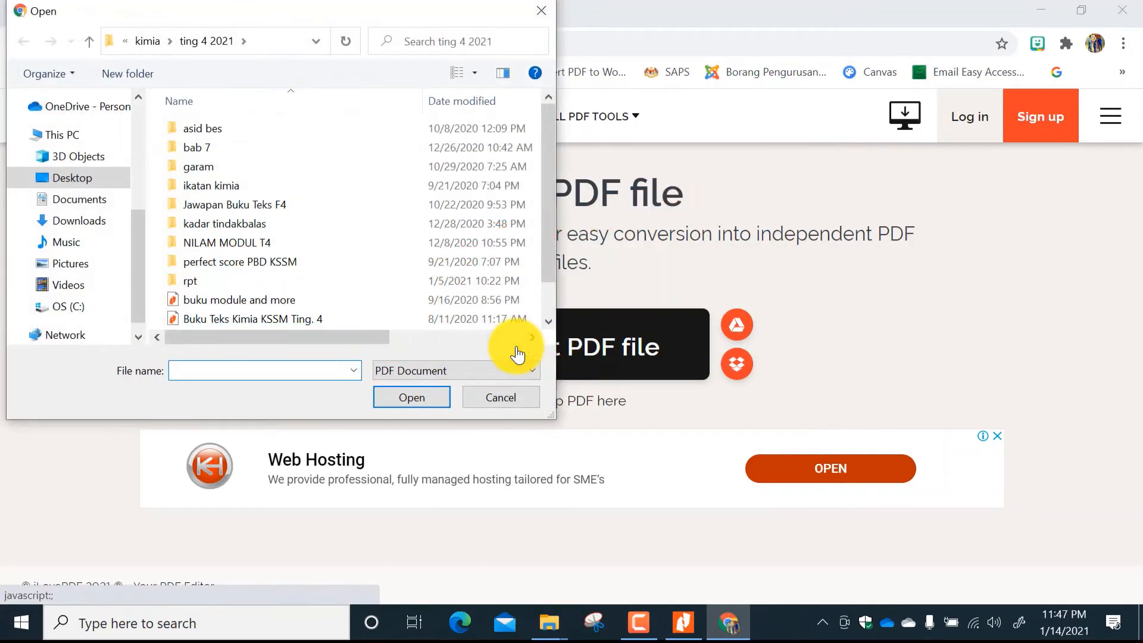
{"action": "double_click", "coordinate": [294, 320]}
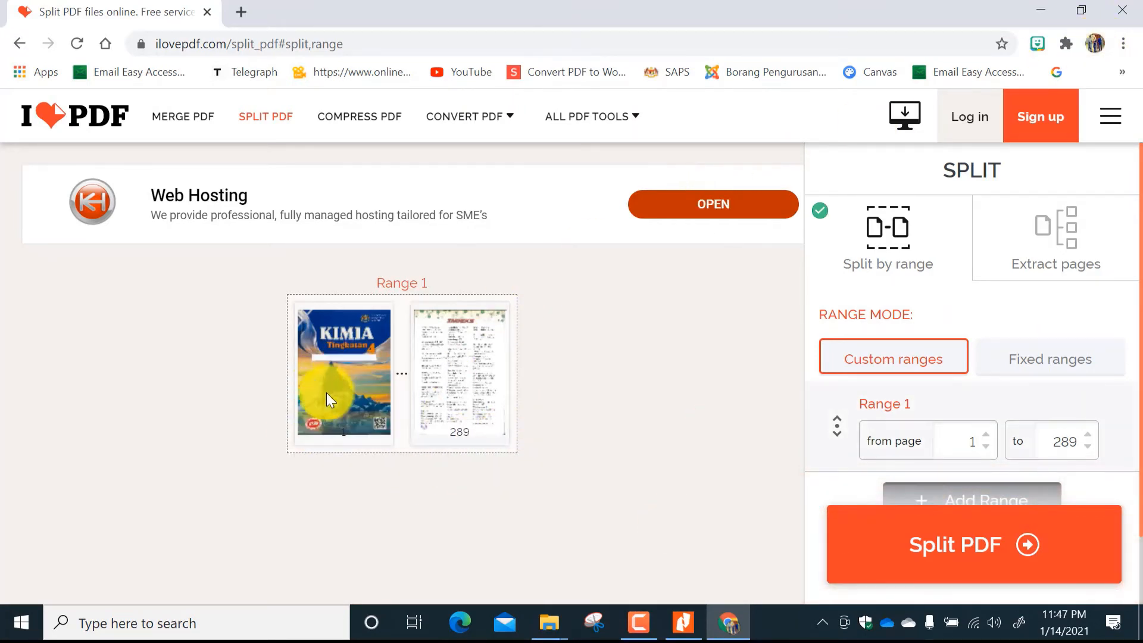
Switch to Nitro Pro and look up the first and last PDF pages of topic 4, Jadual Berkala Unsur.
{"action": "left_click", "coordinate": [684, 632]}
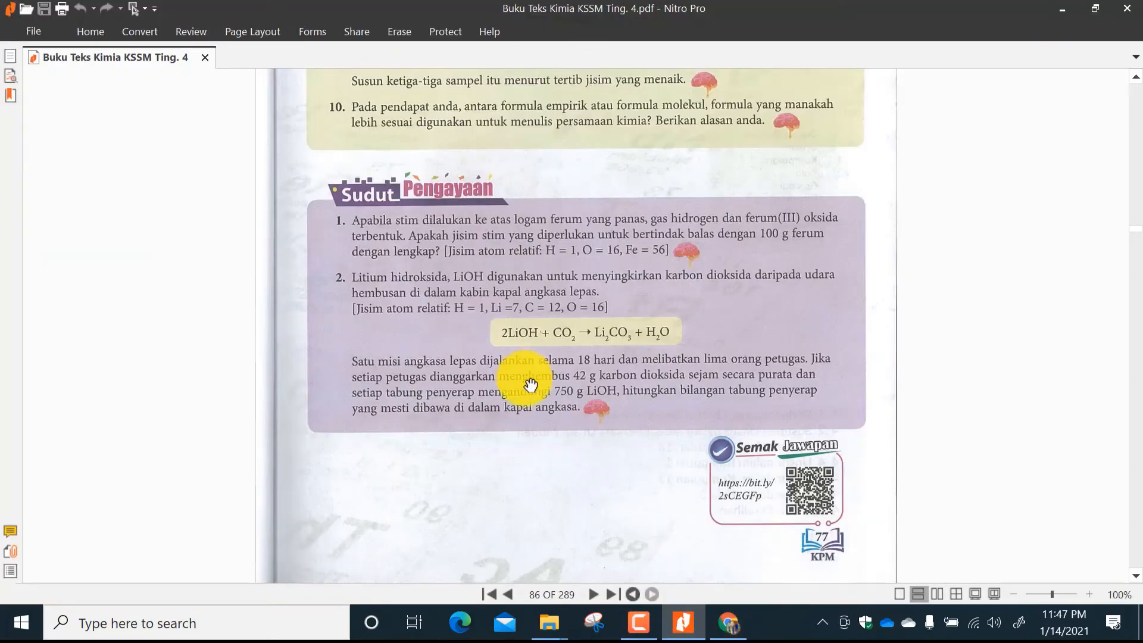
{"action": "scroll", "coordinate": [548, 409], "scroll_direction": "down", "scroll_amount": 8}
{"action": "scroll", "coordinate": [548, 408], "scroll_direction": "down", "scroll_amount": 3}
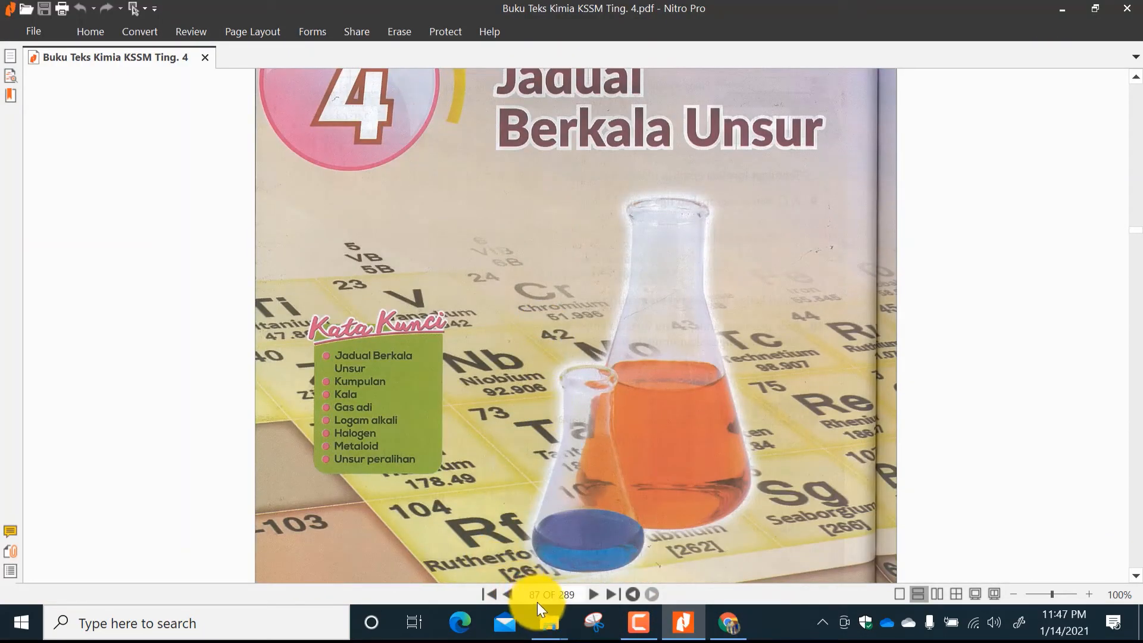
{"action": "scroll", "coordinate": [584, 462], "scroll_direction": "down", "scroll_amount": 6}
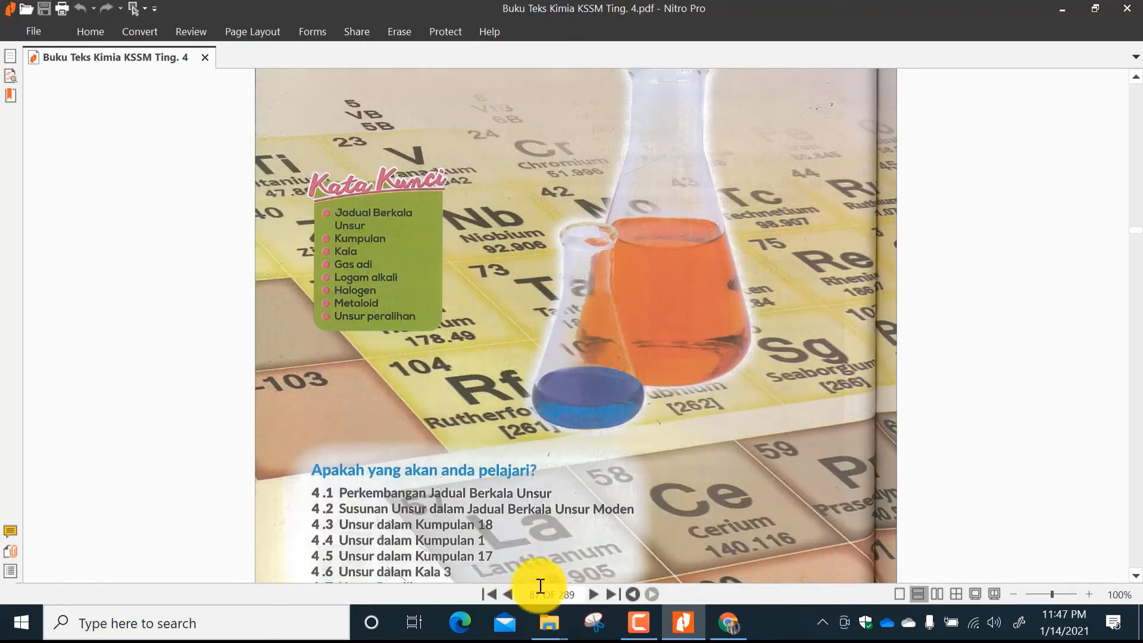
{"action": "scroll", "coordinate": [1133, 250], "scroll_direction": "down", "scroll_amount": 2}
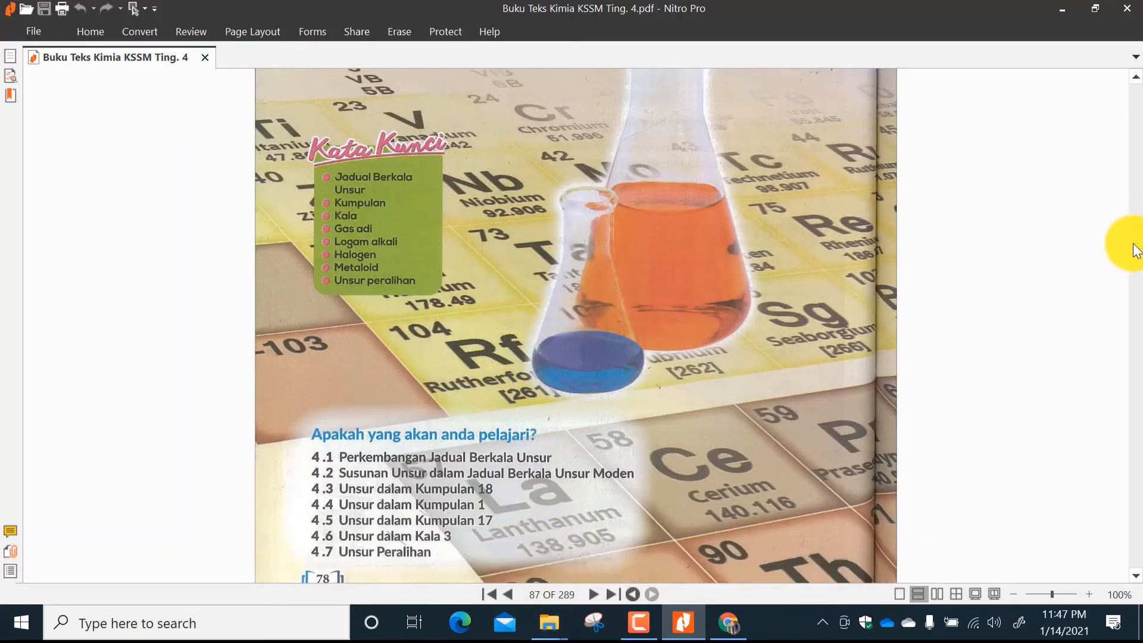
{"action": "left_click_drag", "start_coordinate": [1139, 235], "coordinate": [1128, 382]}
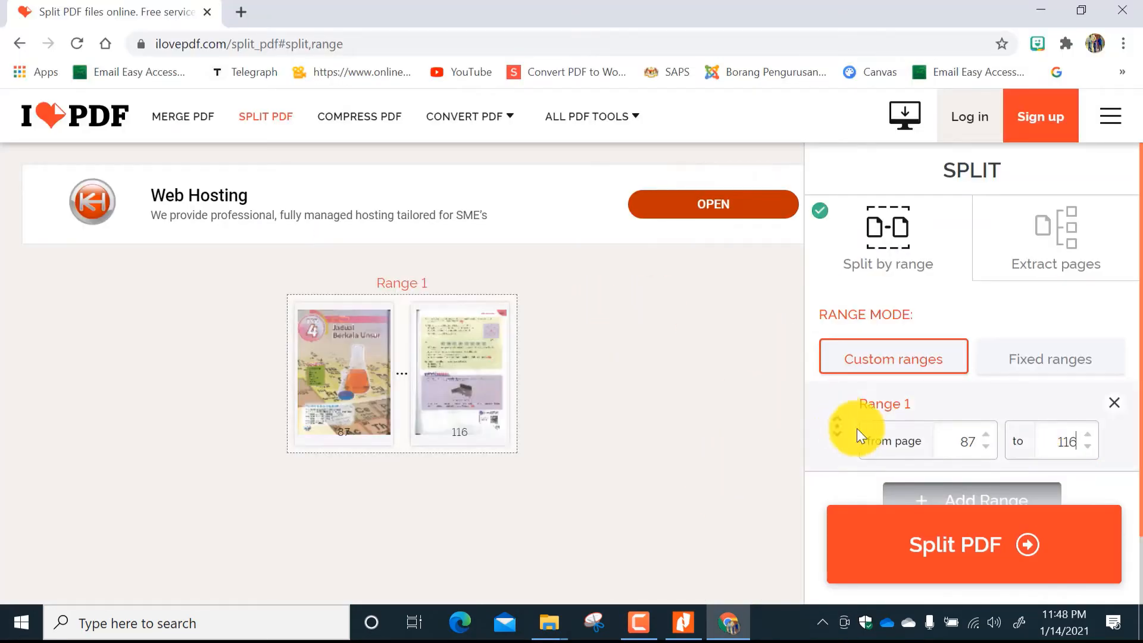
Split out pages 87 to 116 of the textbook in iLovePDF and save the resulting PDF to the Desktop.
{"action": "left_click", "coordinate": [982, 541]}
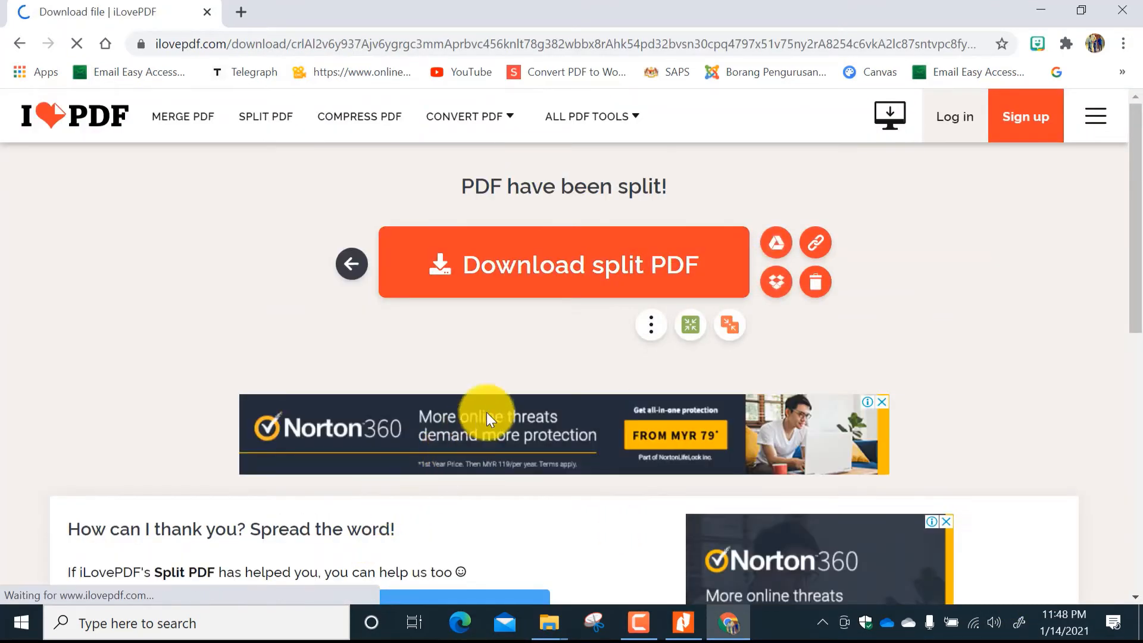
{"action": "left_click", "coordinate": [533, 271]}
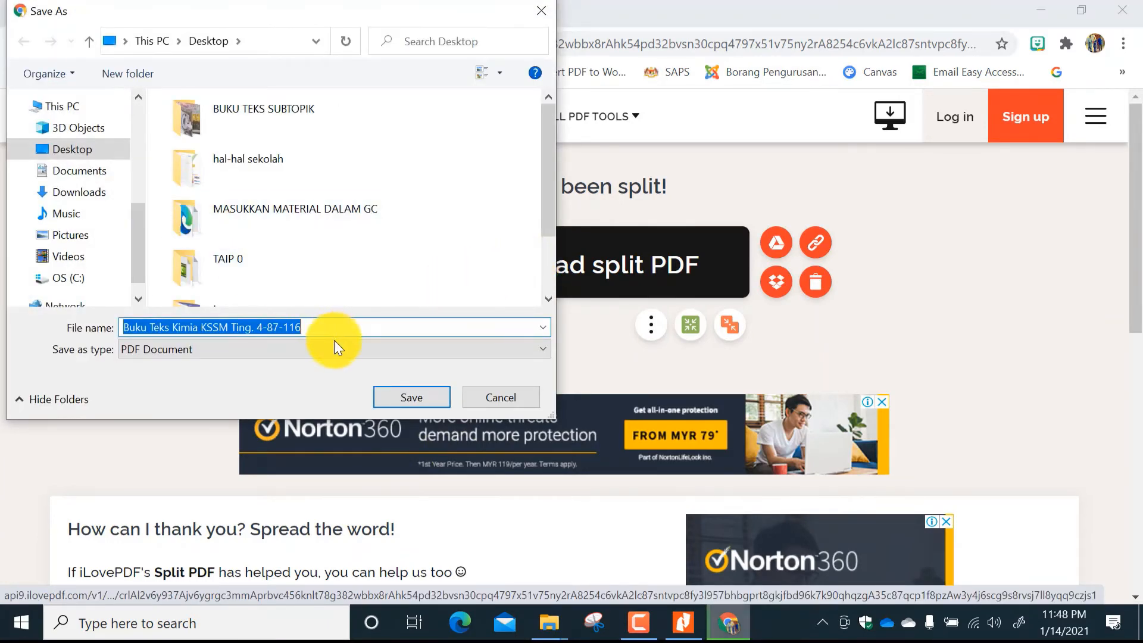
{"action": "left_click", "coordinate": [398, 398]}
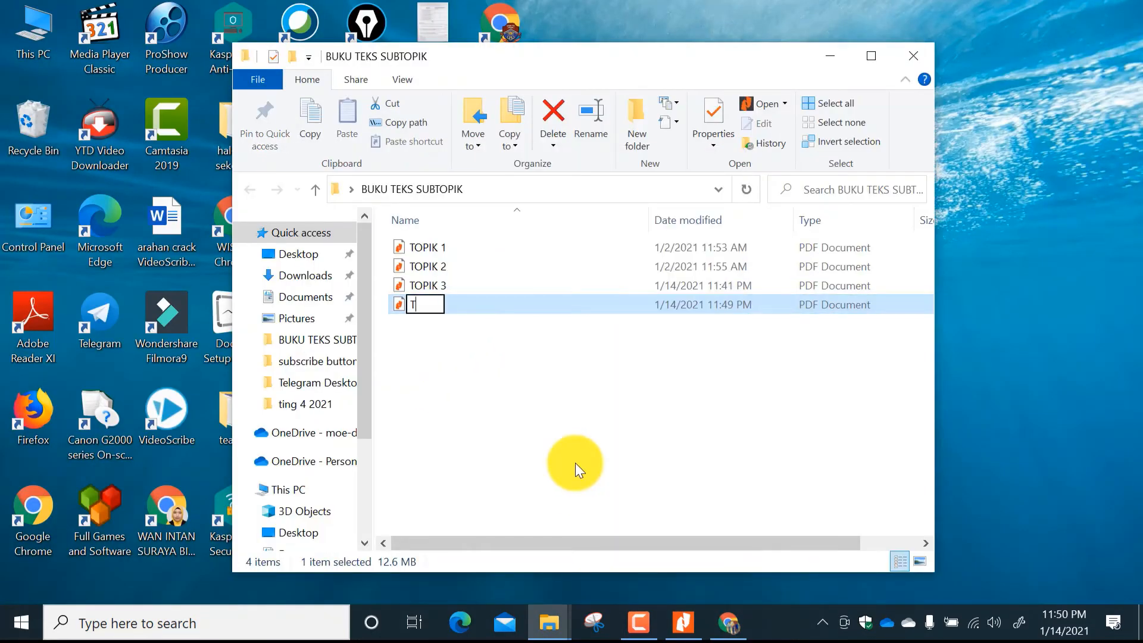
Rename the new PDF in the BUKU TEKS SUBTOPIK folder as TOPIK 4.
{"action": "type", "text": "K 4"}
{"action": "key", "text": "Return"}
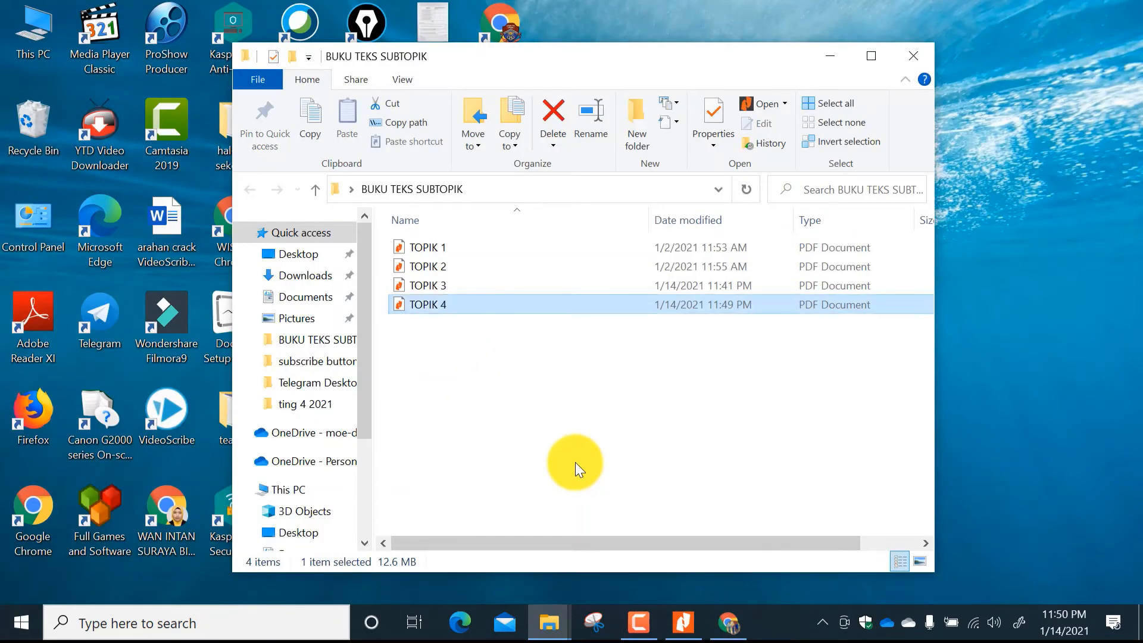
Return to iLovePDF in Chrome, try to load Buku Teks Kimia KSSM Ting. 4 into Split PDF again, and dismiss the account offer.
{"action": "left_click", "coordinate": [730, 623]}
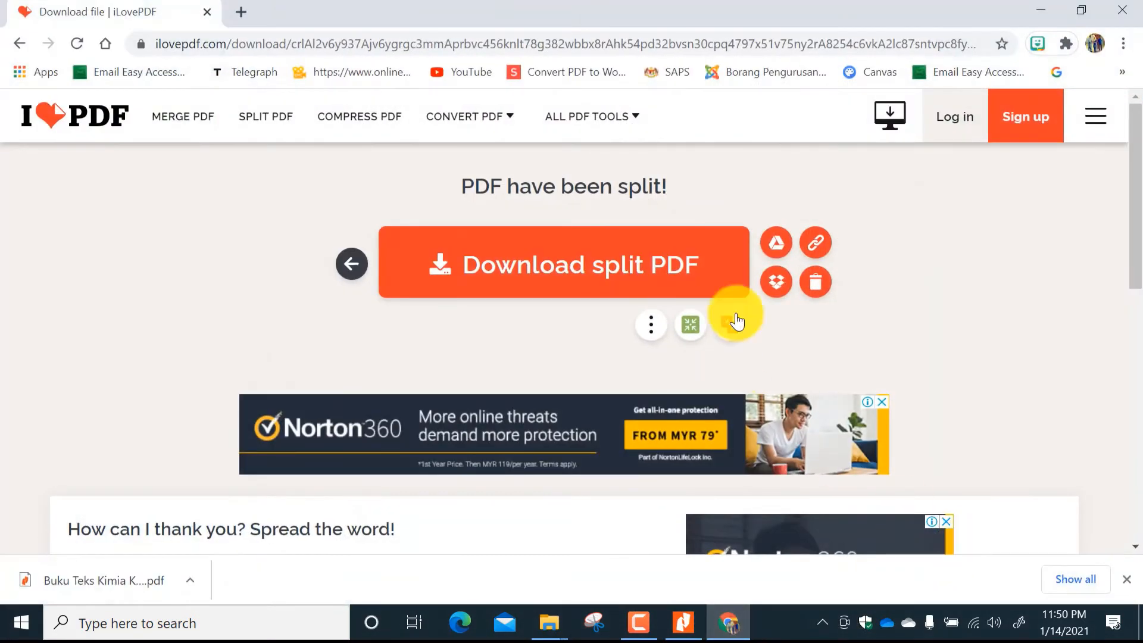
{"action": "left_click", "coordinate": [258, 125]}
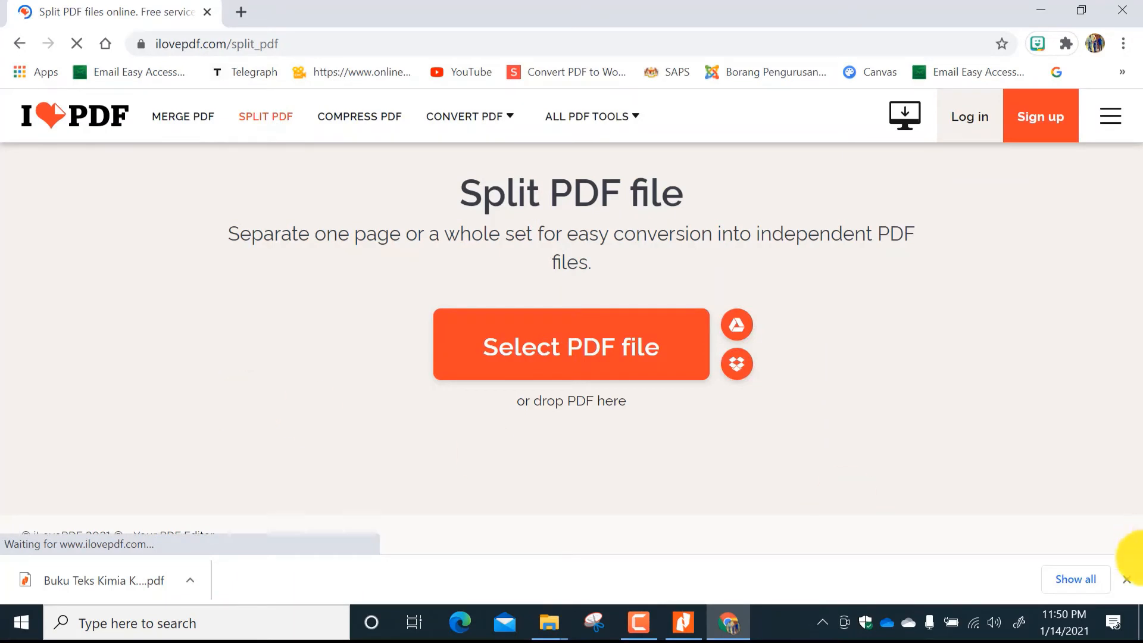
{"action": "left_click", "coordinate": [1127, 579]}
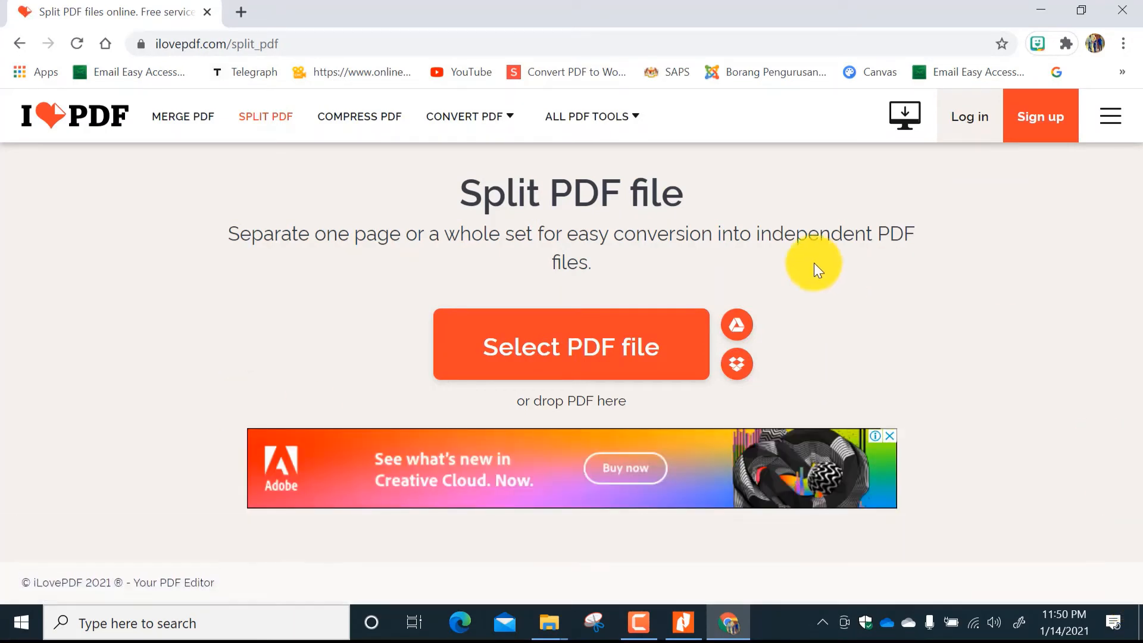
{"action": "left_click", "coordinate": [546, 356]}
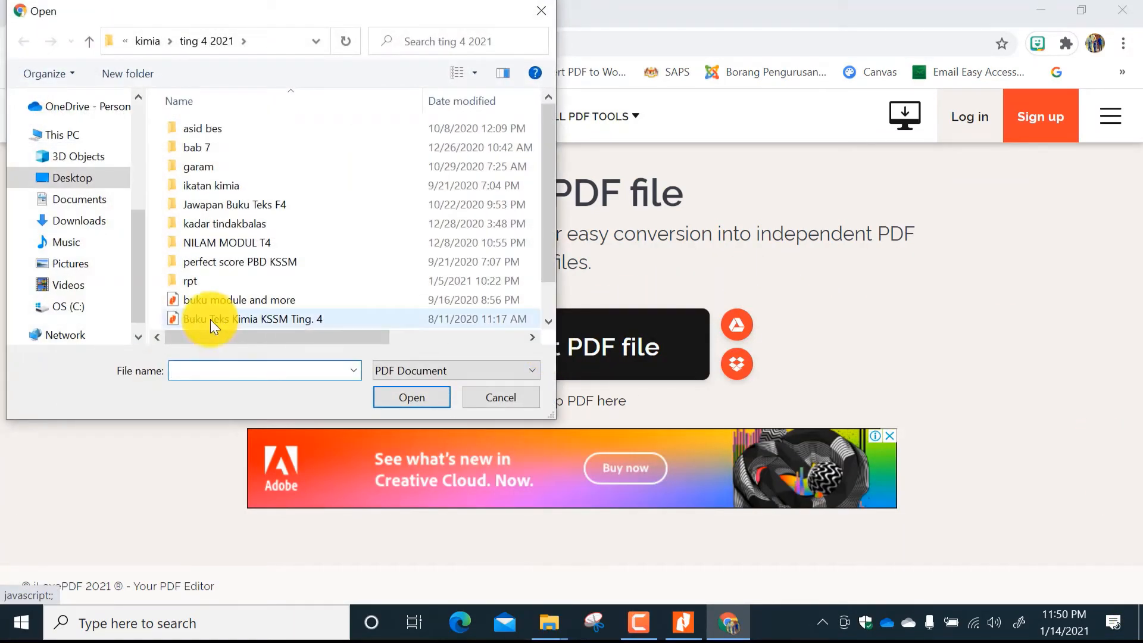
{"action": "left_click", "coordinate": [210, 321]}
{"action": "left_click", "coordinate": [411, 397]}
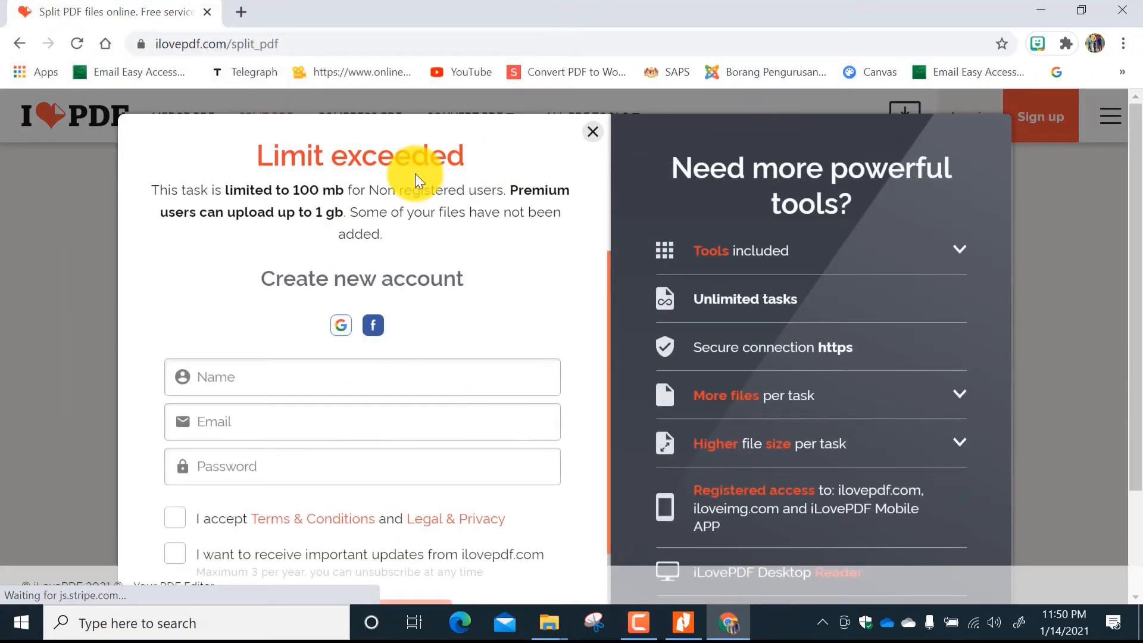
{"action": "left_click", "coordinate": [592, 132]}
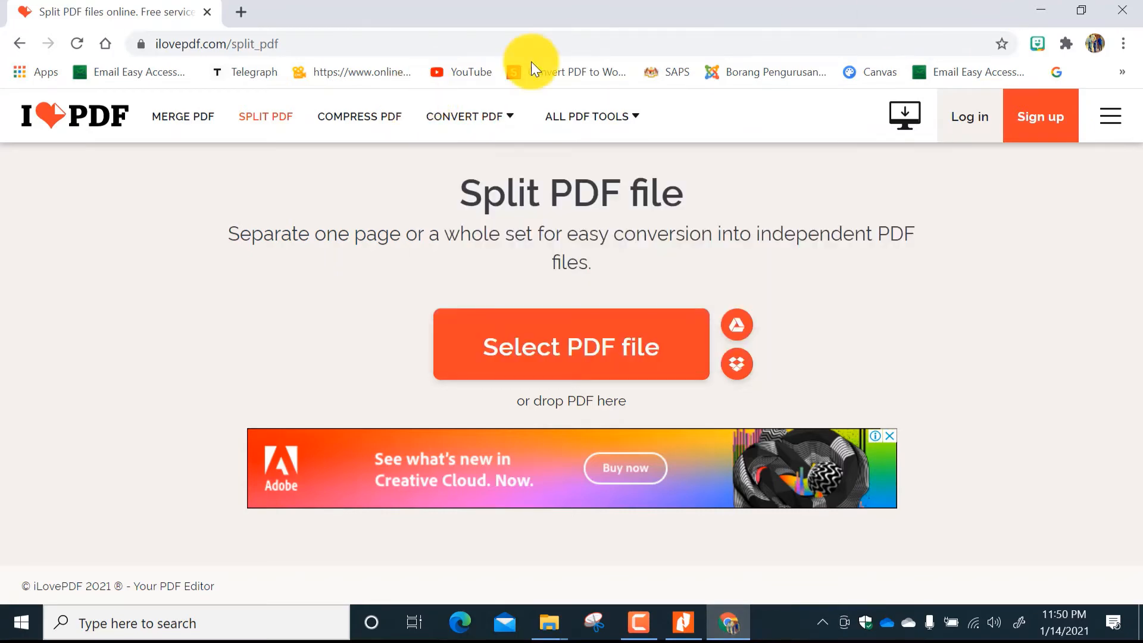
Close the iLovePDF tab, review the topic files in the BUKU TEKS SUBTOPIK folder, and minimize its window.
{"action": "left_click", "coordinate": [208, 15]}
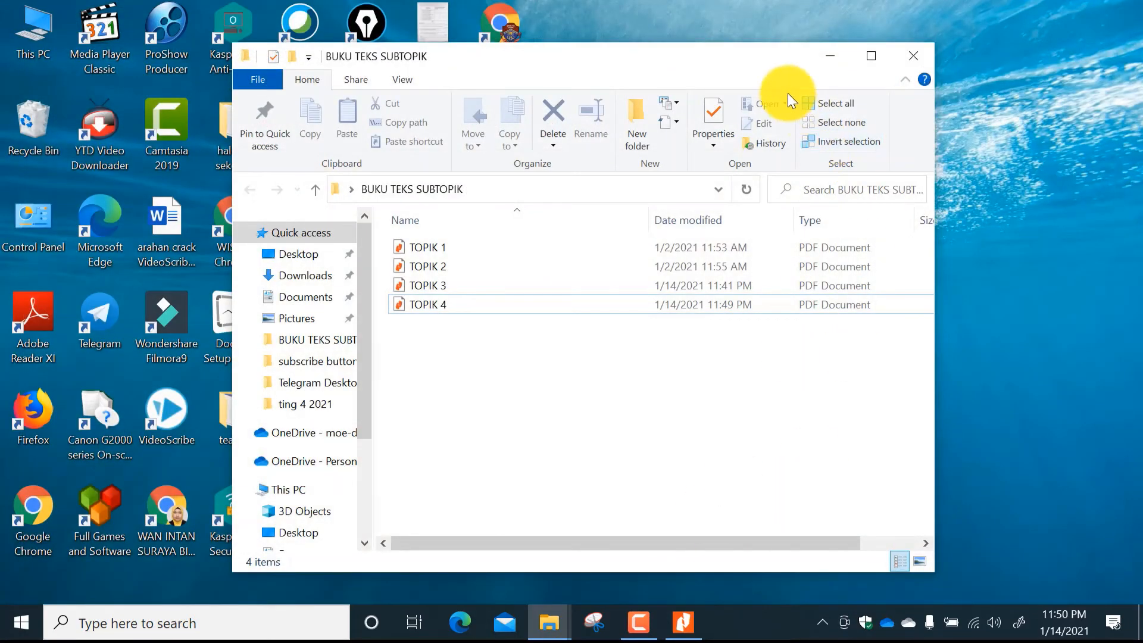
{"action": "left_click", "coordinate": [830, 59]}
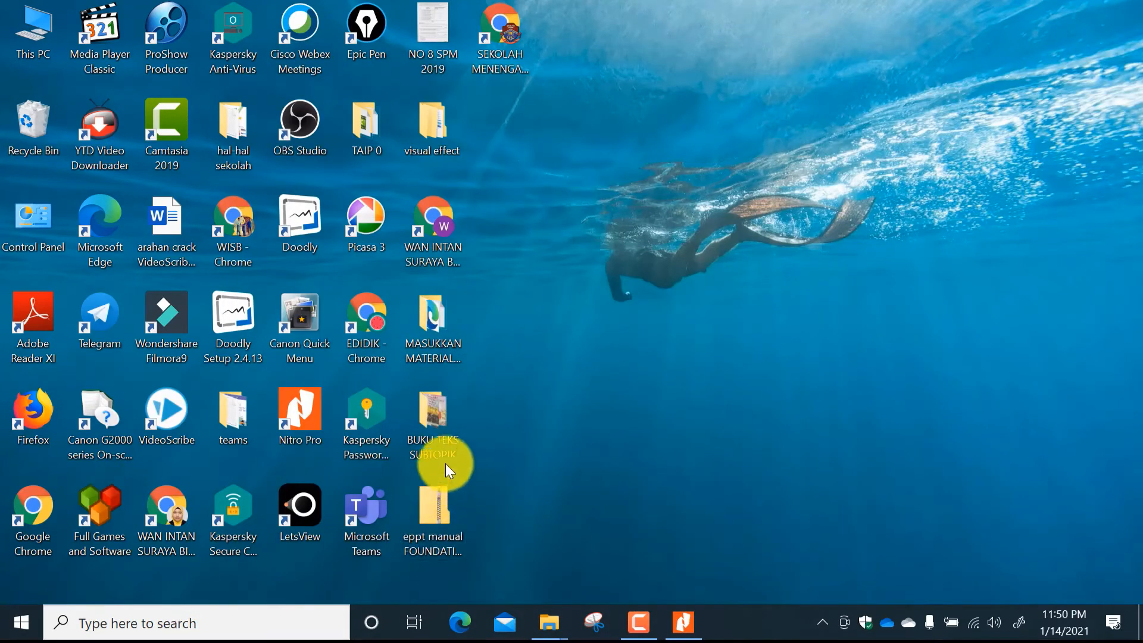
{"action": "double_click", "coordinate": [442, 419]}
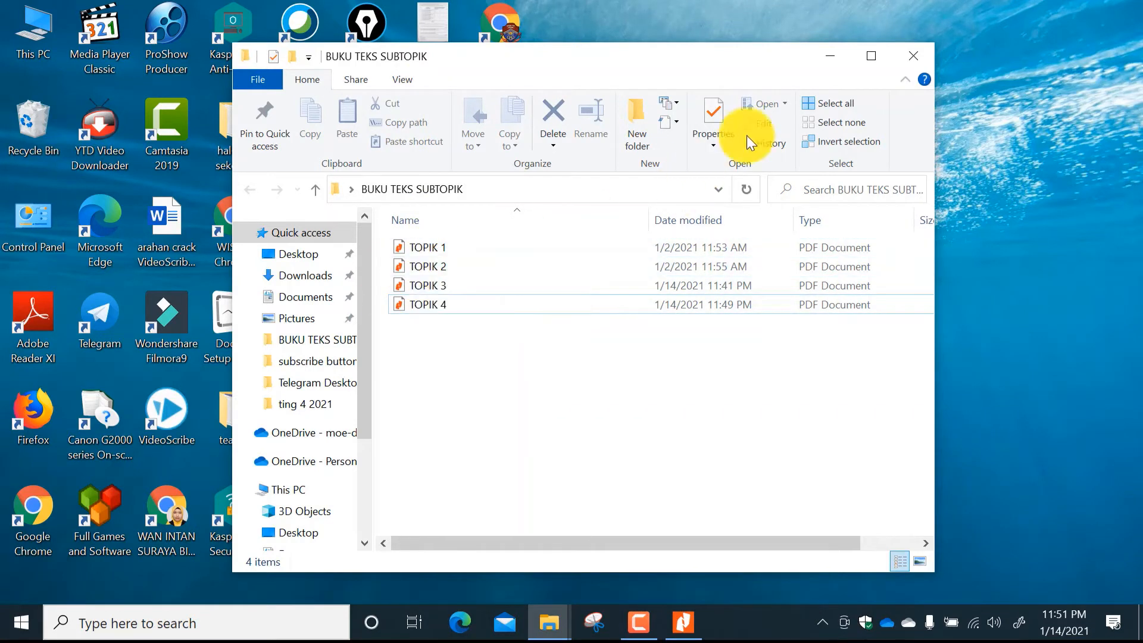
{"action": "left_click", "coordinate": [831, 56]}
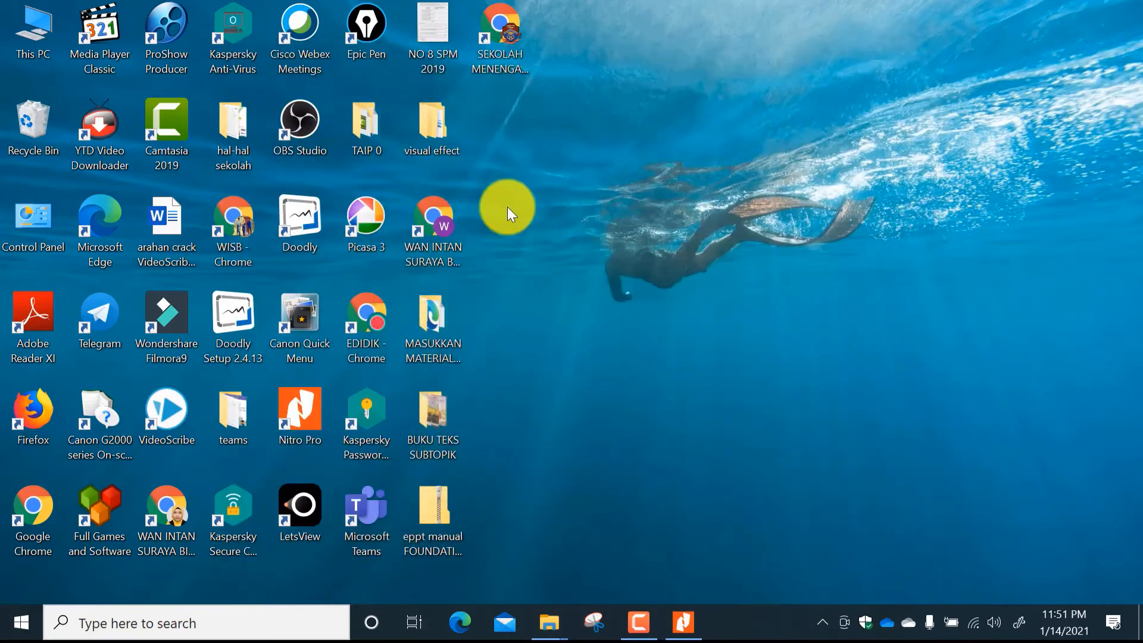
Open Chrome with the teacher's own profile, view the DELIMa login page from its bookmark, and close the tab.
{"action": "double_click", "coordinate": [188, 513]}
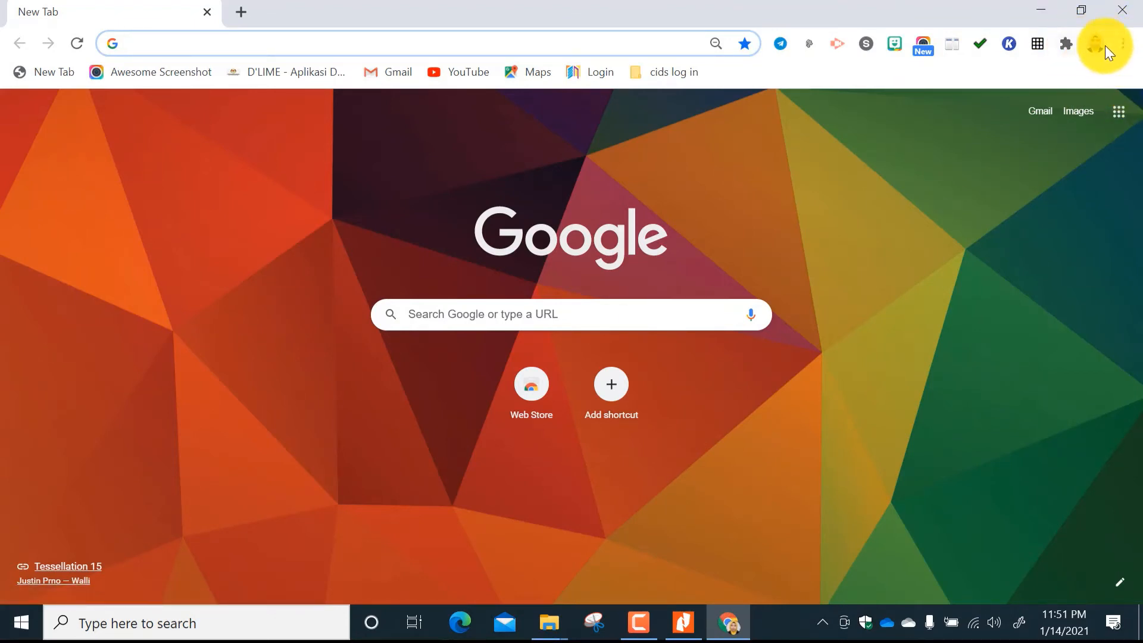
{"action": "left_click", "coordinate": [600, 72]}
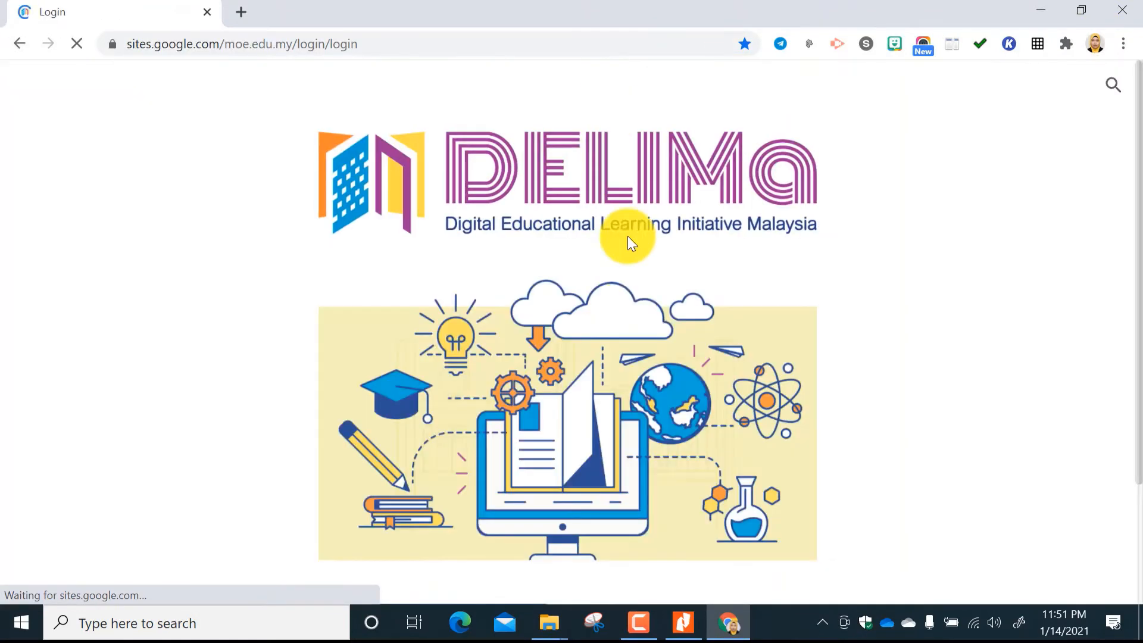
{"action": "scroll", "coordinate": [650, 481], "scroll_direction": "down", "scroll_amount": 2}
{"action": "scroll", "coordinate": [650, 481], "scroll_direction": "down", "scroll_amount": 1}
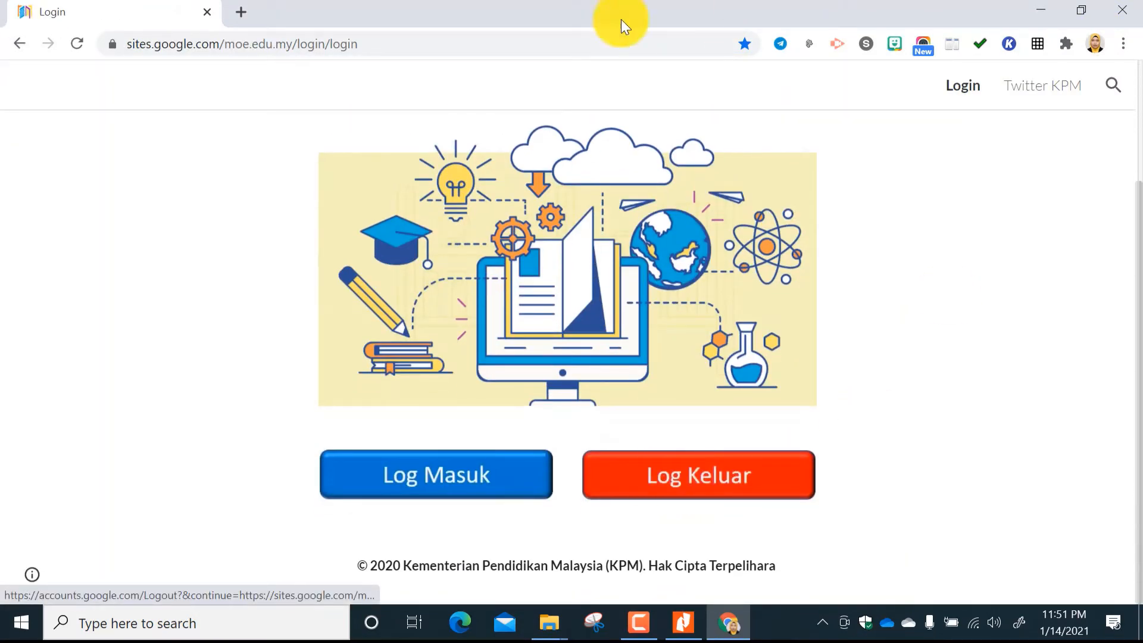
{"action": "left_click", "coordinate": [206, 12]}
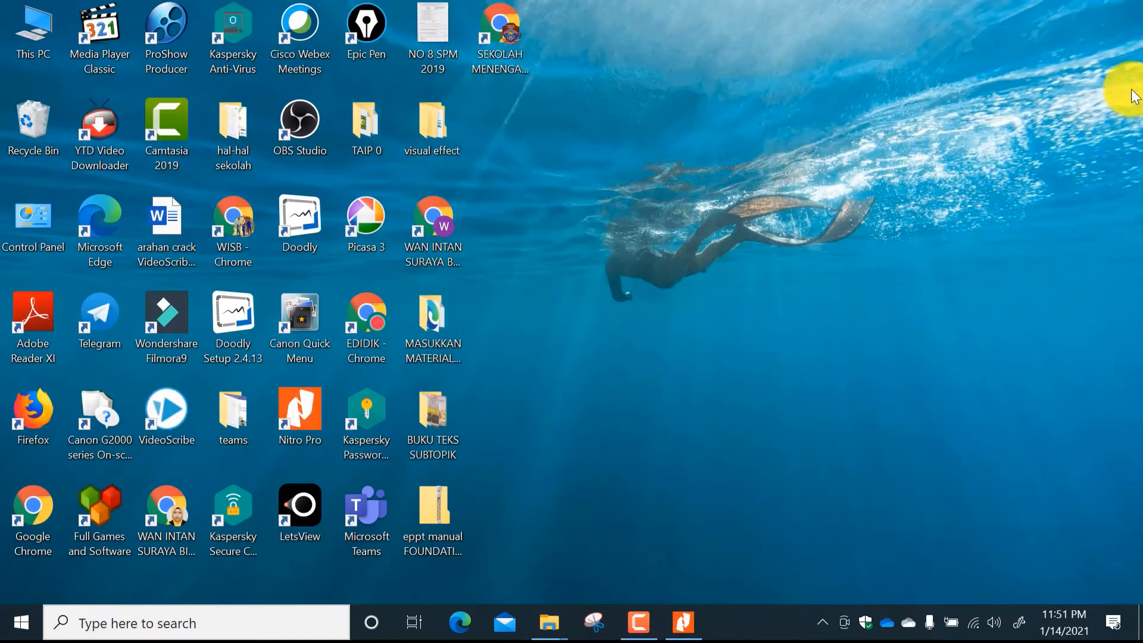
Open Chrome with the teacher's own profile and go to My Drive in Google Drive.
{"action": "double_click", "coordinate": [177, 506]}
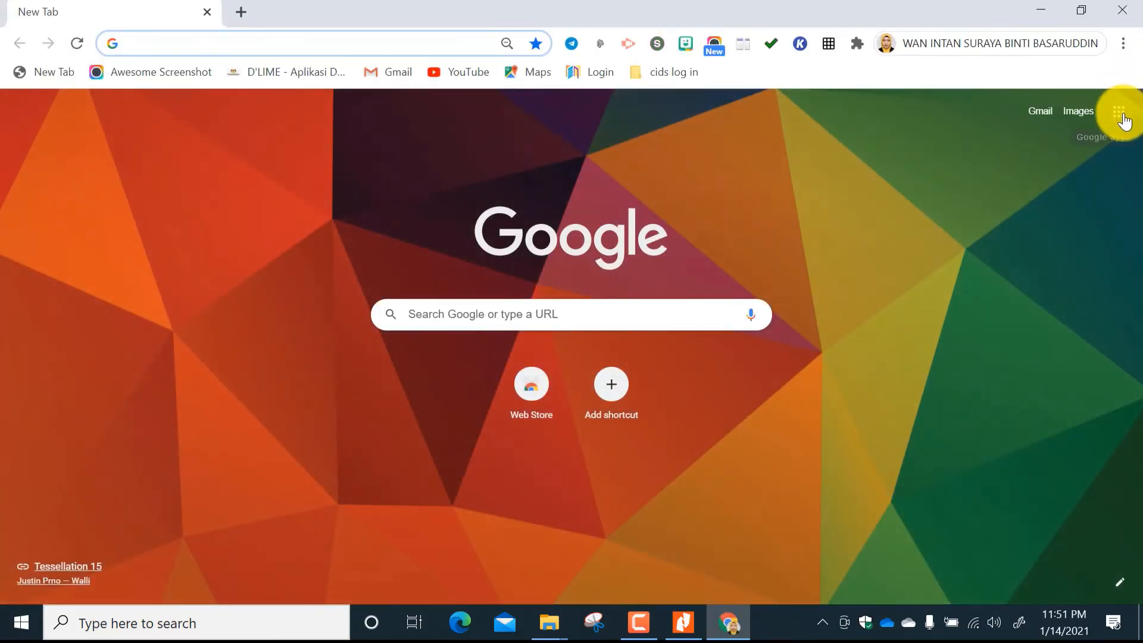
{"action": "left_click", "coordinate": [1119, 112]}
{"action": "scroll", "coordinate": [978, 345], "scroll_direction": "down", "scroll_amount": 2}
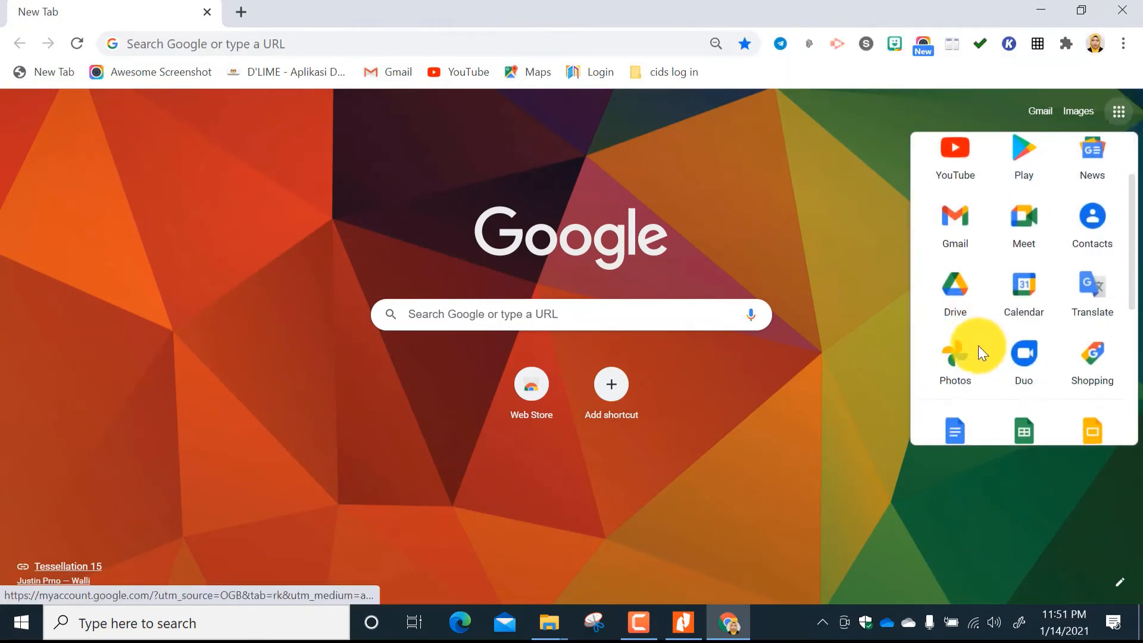
{"action": "left_click", "coordinate": [959, 293]}
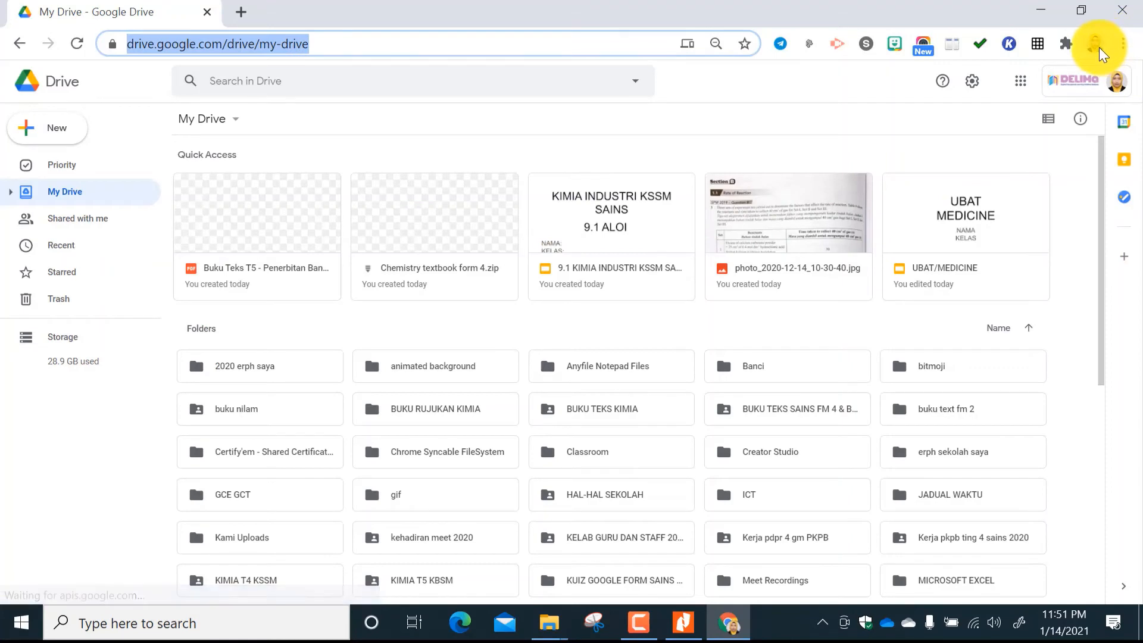
Switch from Google Drive to Google Classroom and open the 2021-5 GEMILANG chemistry class.
{"action": "left_click", "coordinate": [1025, 89]}
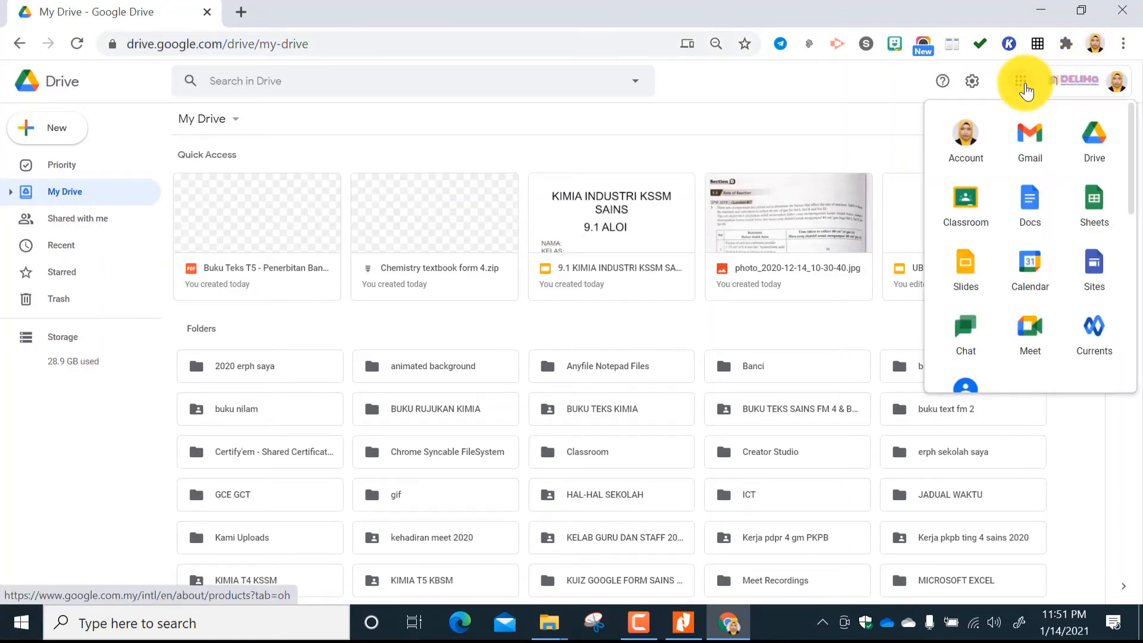
{"action": "left_click", "coordinate": [970, 212]}
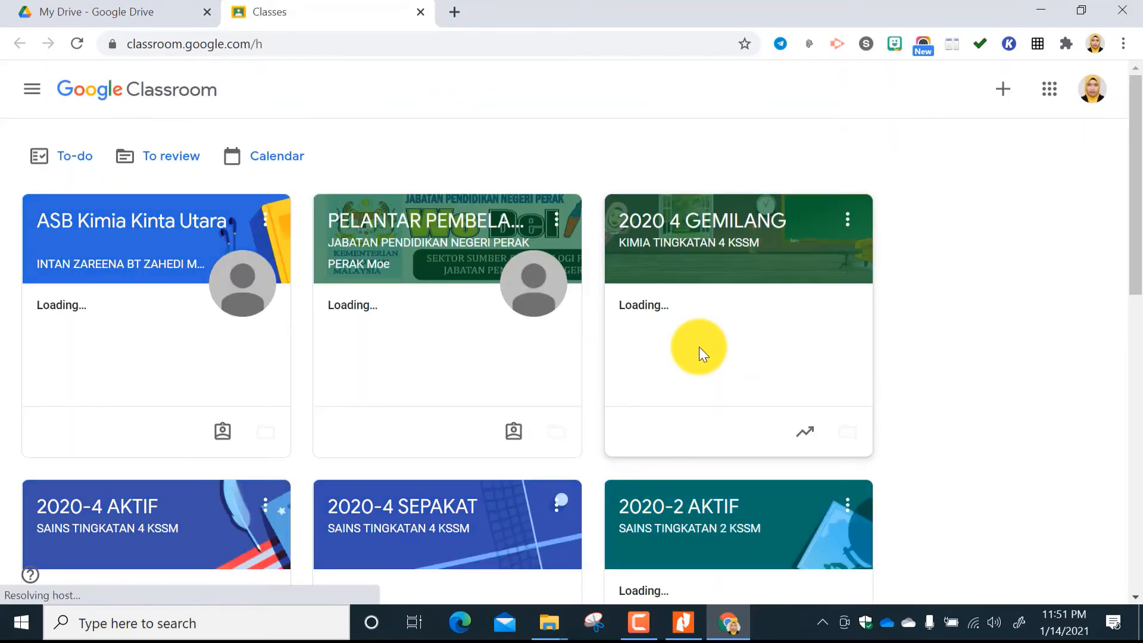
{"action": "scroll", "coordinate": [699, 349], "scroll_direction": "down", "scroll_amount": 8}
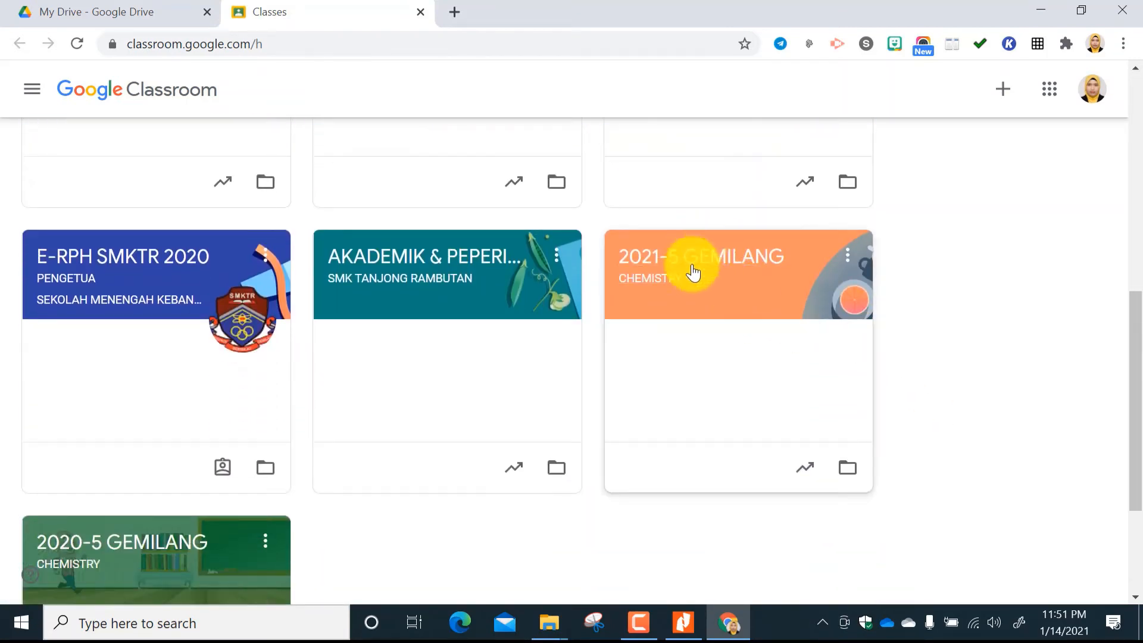
{"action": "left_click", "coordinate": [702, 262]}
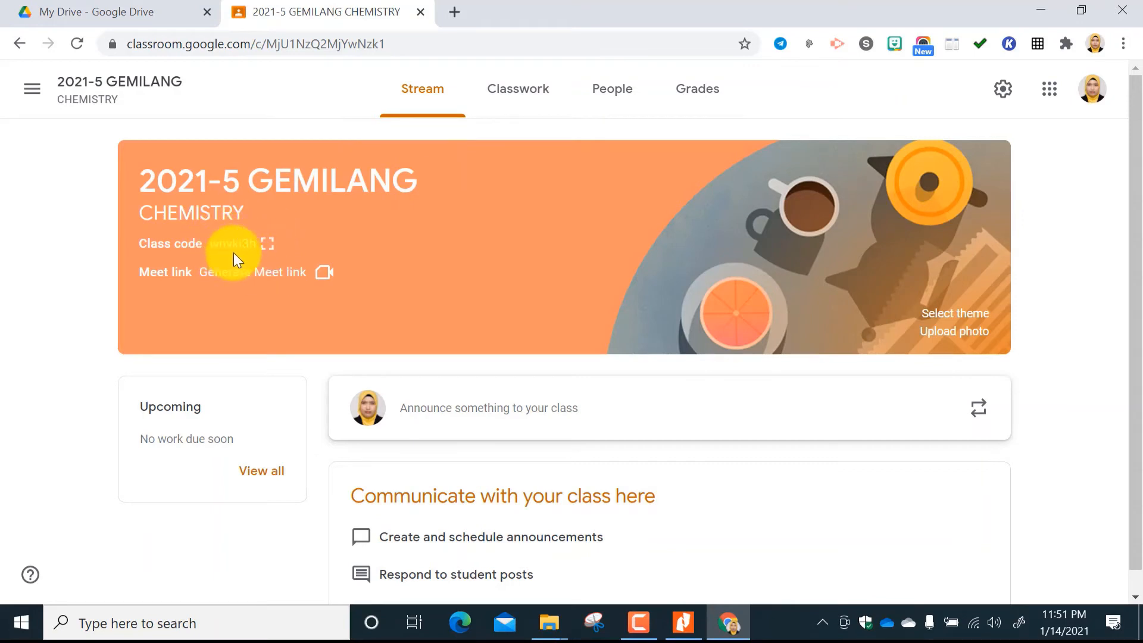
View the enlarged class code, then review the class's People and Stream pages.
{"action": "left_click", "coordinate": [266, 244]}
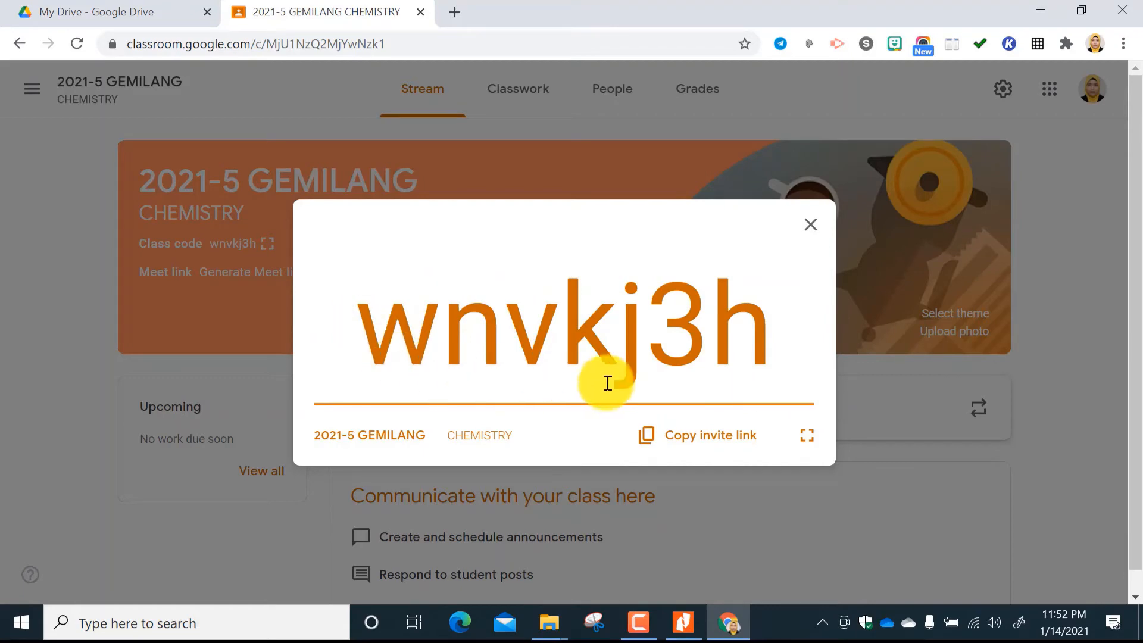
{"action": "left_click", "coordinate": [808, 237]}
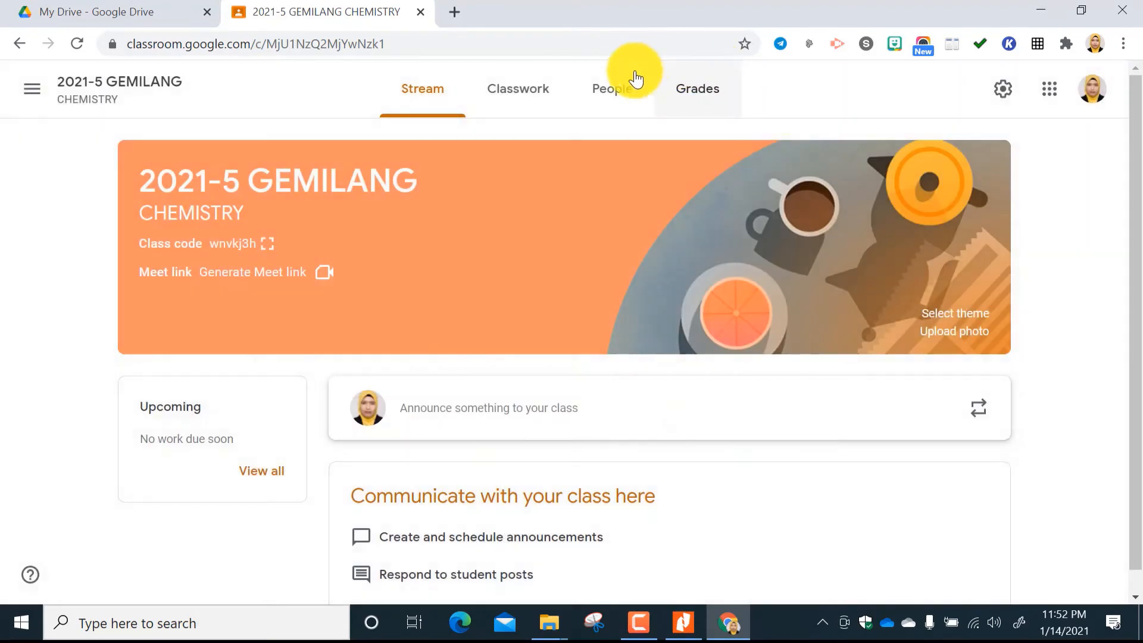
{"action": "left_click", "coordinate": [616, 93]}
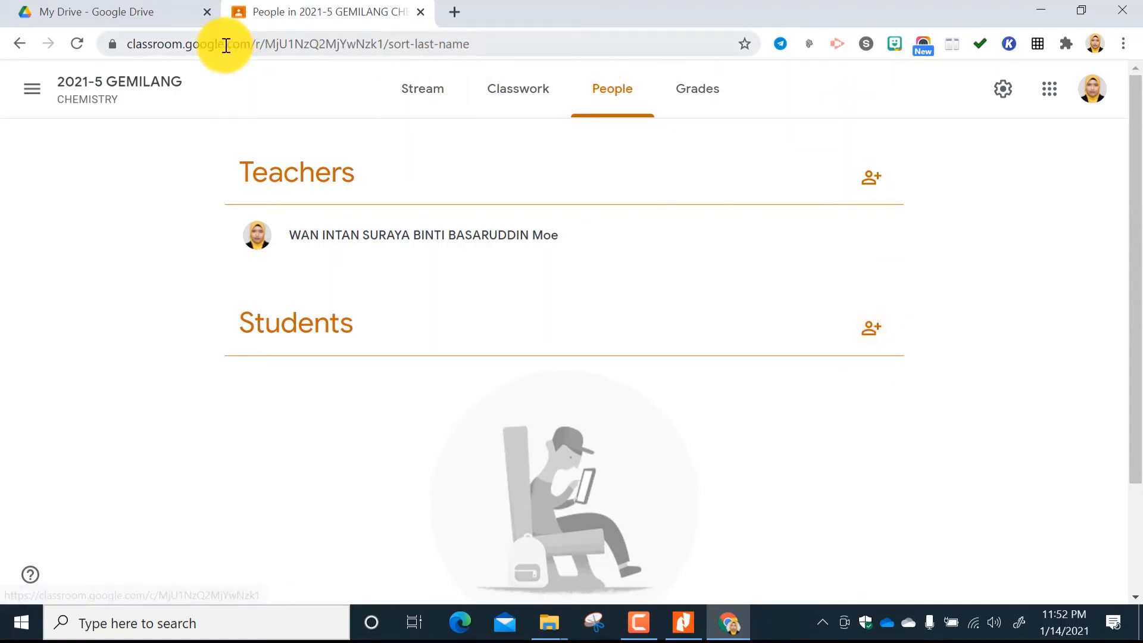
{"action": "left_click", "coordinate": [424, 95]}
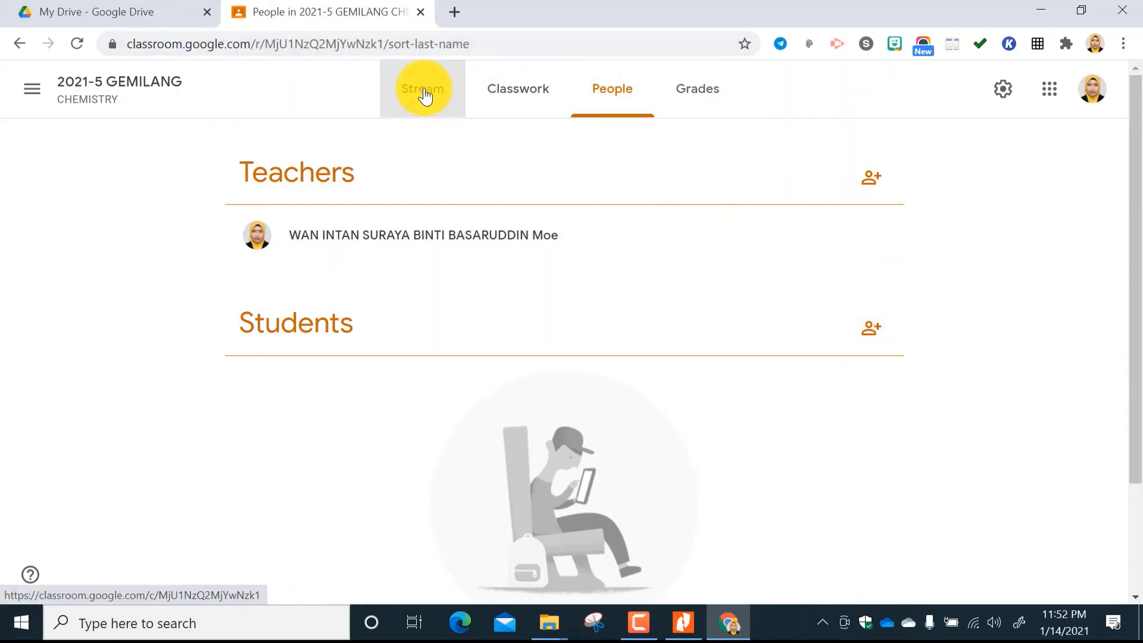
{"action": "scroll", "coordinate": [494, 556], "scroll_direction": "down", "scroll_amount": 1}
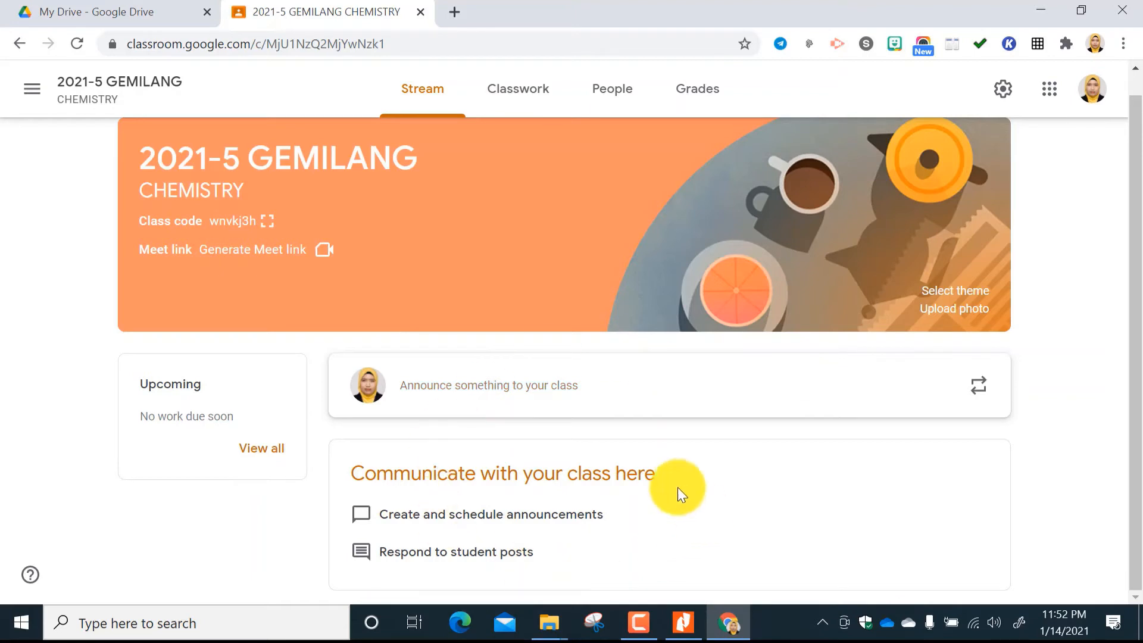
Add a topic named BUKU TEKS DIGITAL to the classwork of 2021-5 GEMILANG.
{"action": "left_click", "coordinate": [527, 89]}
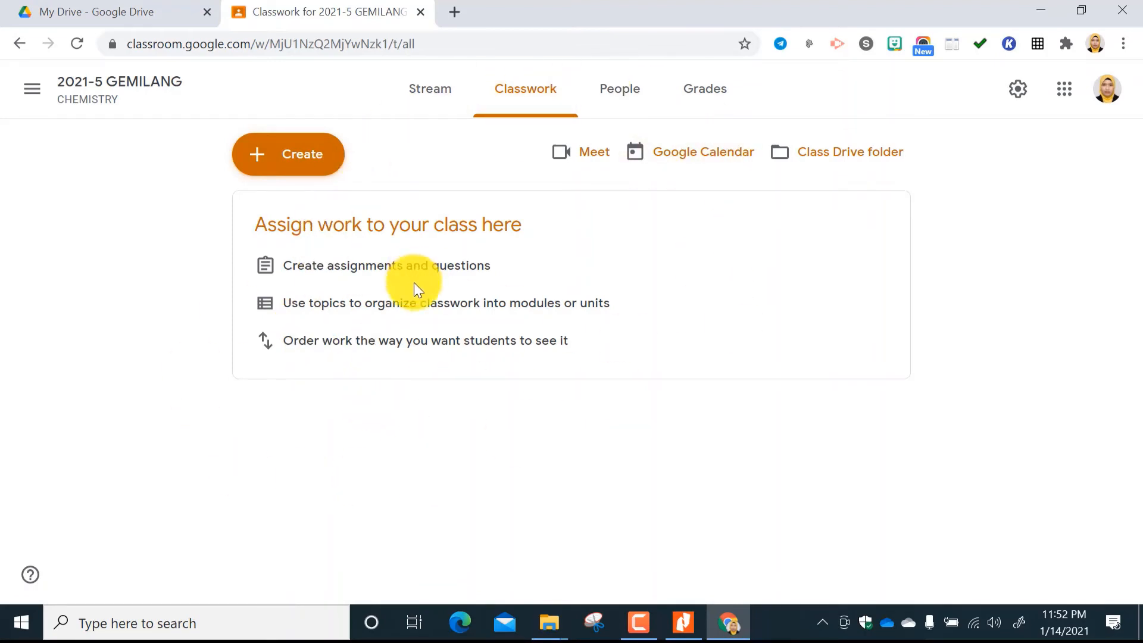
{"action": "left_click", "coordinate": [312, 174]}
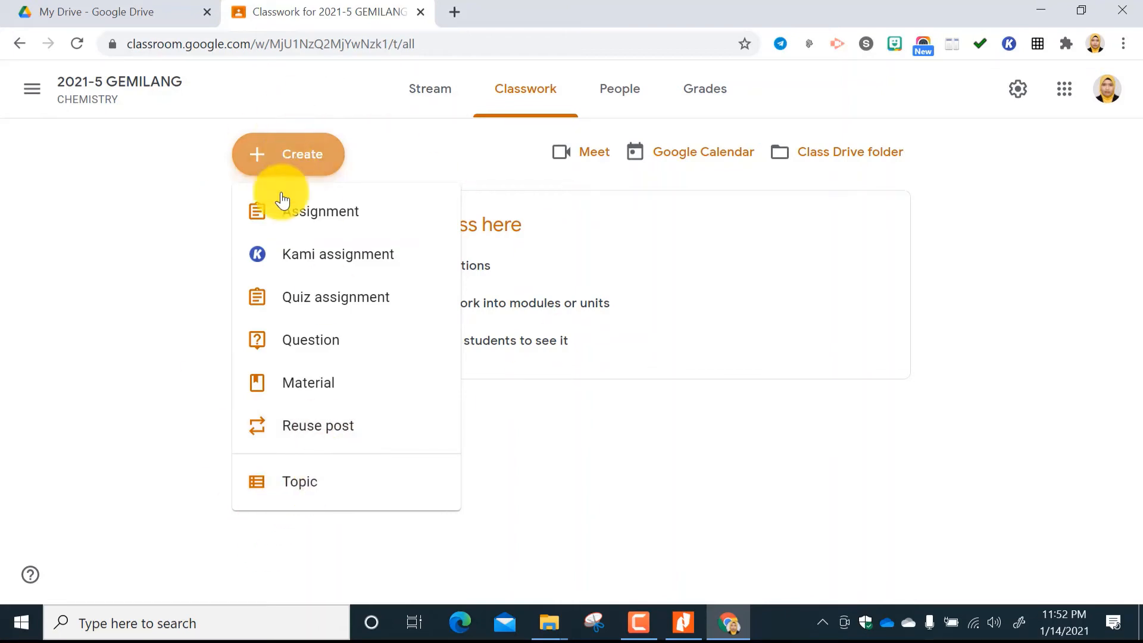
{"action": "left_click", "coordinate": [305, 492]}
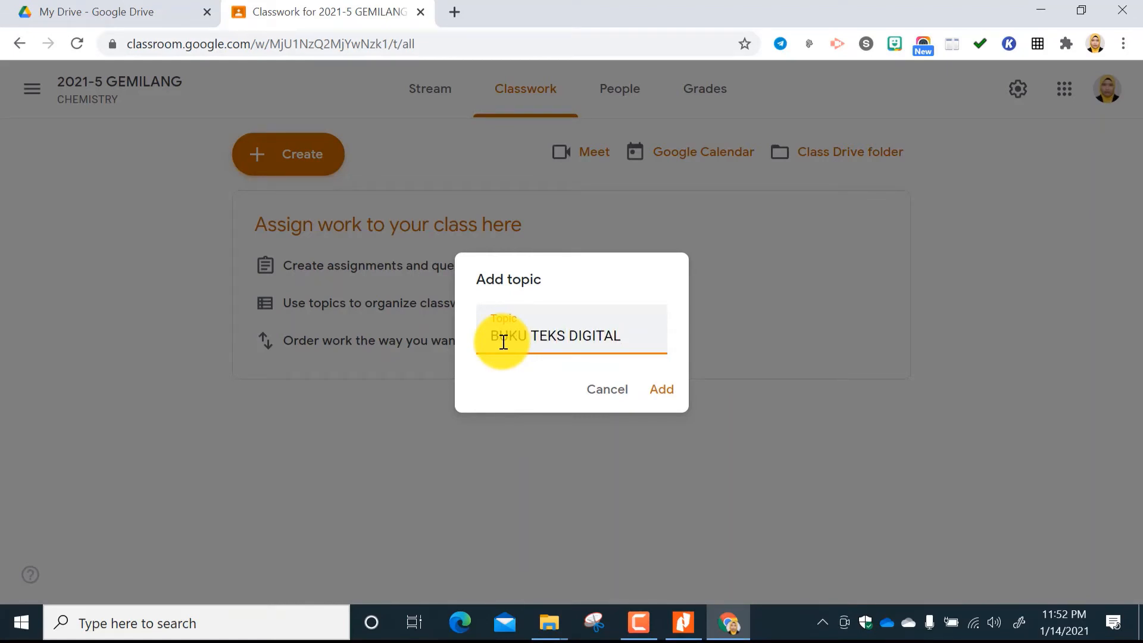
{"action": "left_click", "coordinate": [661, 394]}
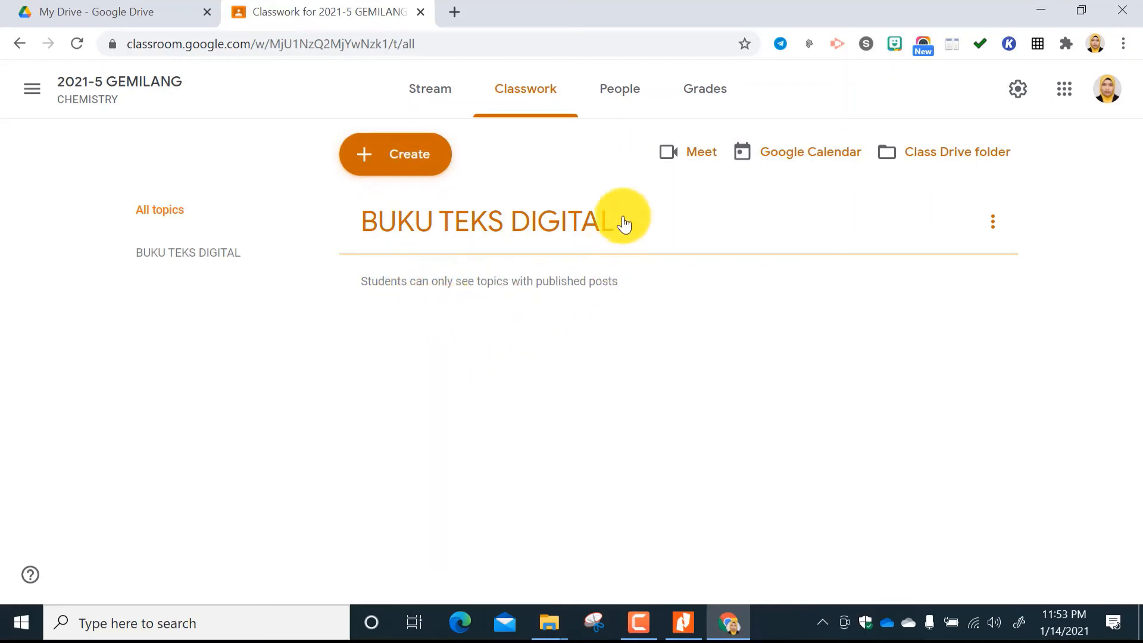
Start a new classwork material and title it TOPIK 1 PENGENALAN KEPADA KIMIA.
{"action": "left_click", "coordinate": [418, 156]}
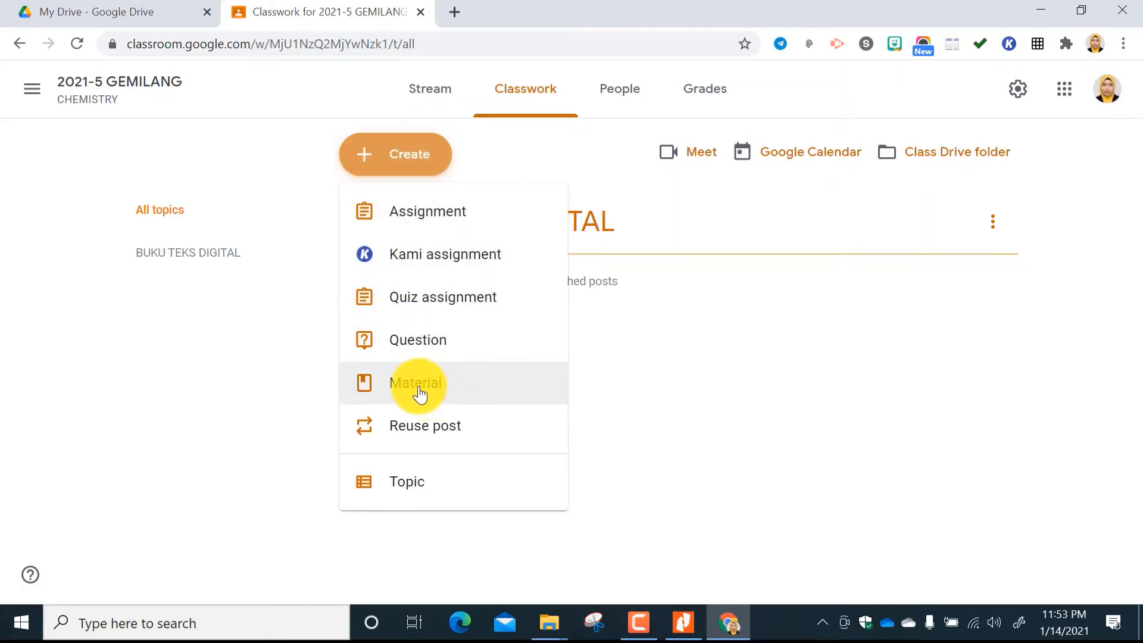
{"action": "left_click", "coordinate": [420, 394]}
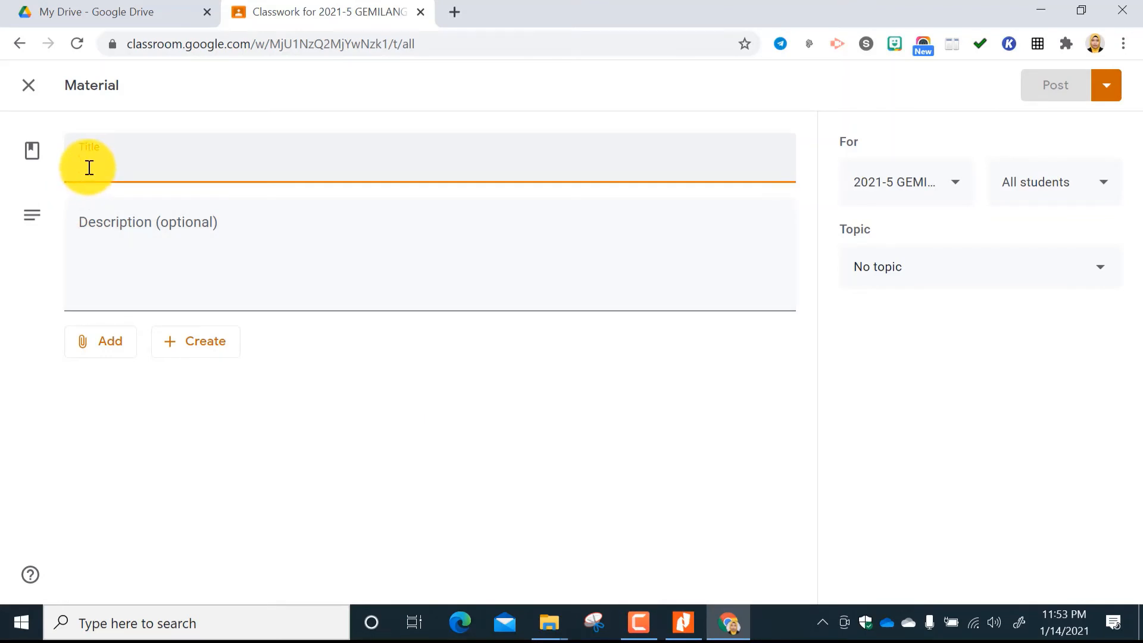
{"action": "type", "text": "T"}
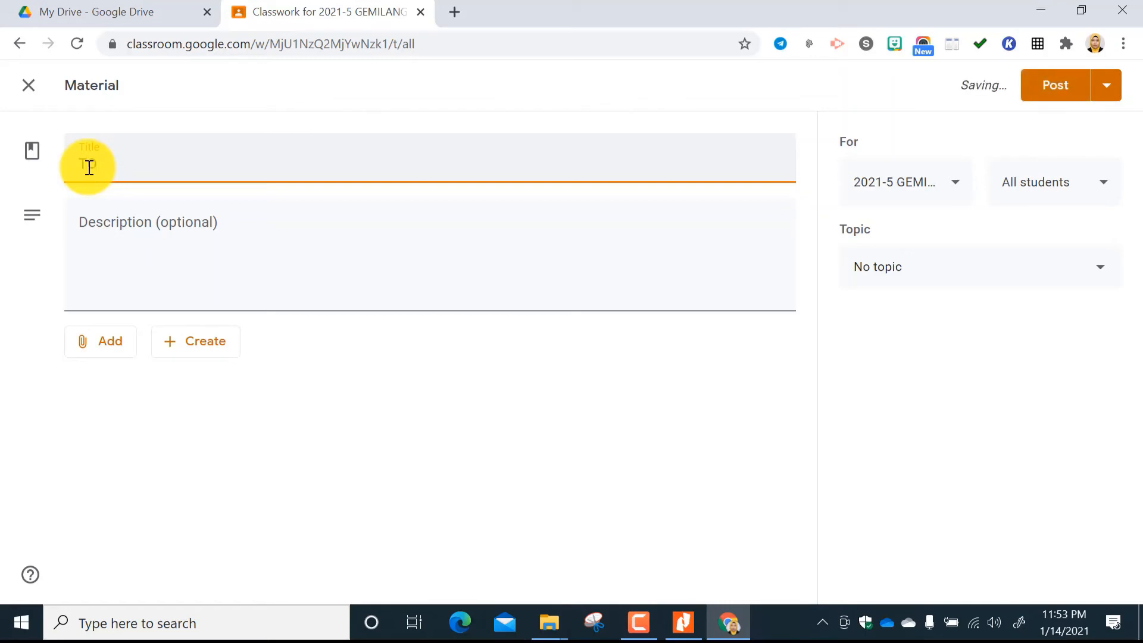
{"action": "type", "text": "OPI"}
{"action": "key", "text": "BackSpace"}
{"action": "key", "text": "BackSpace"}
{"action": "type", "text": "OPIK 1 P"}
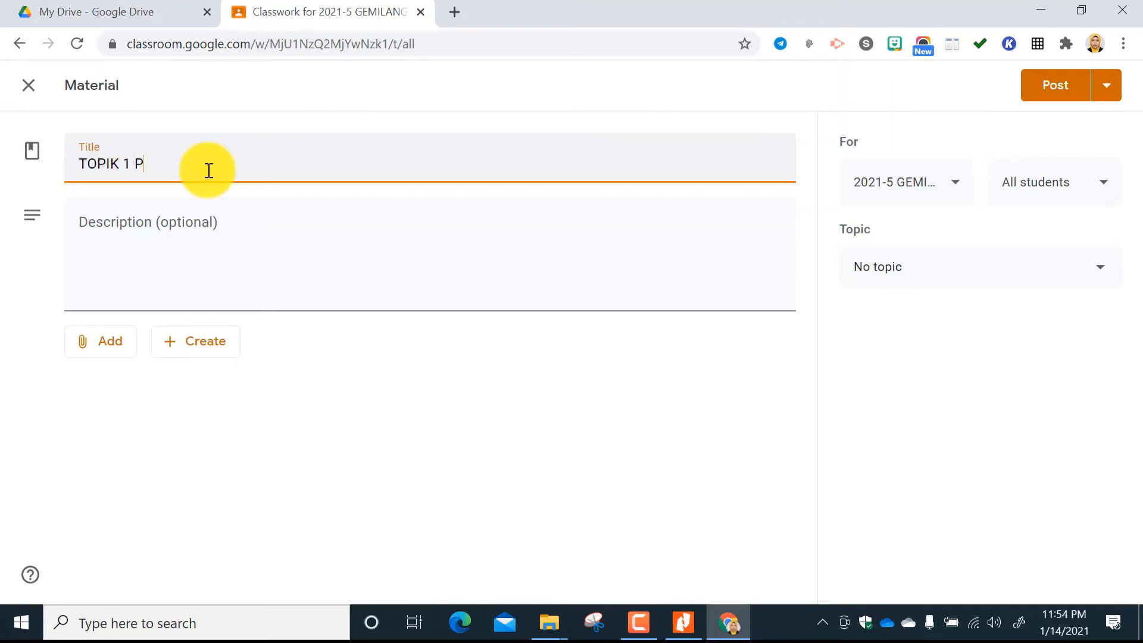
{"action": "type", "text": "ENGENALAN KEPAD "}
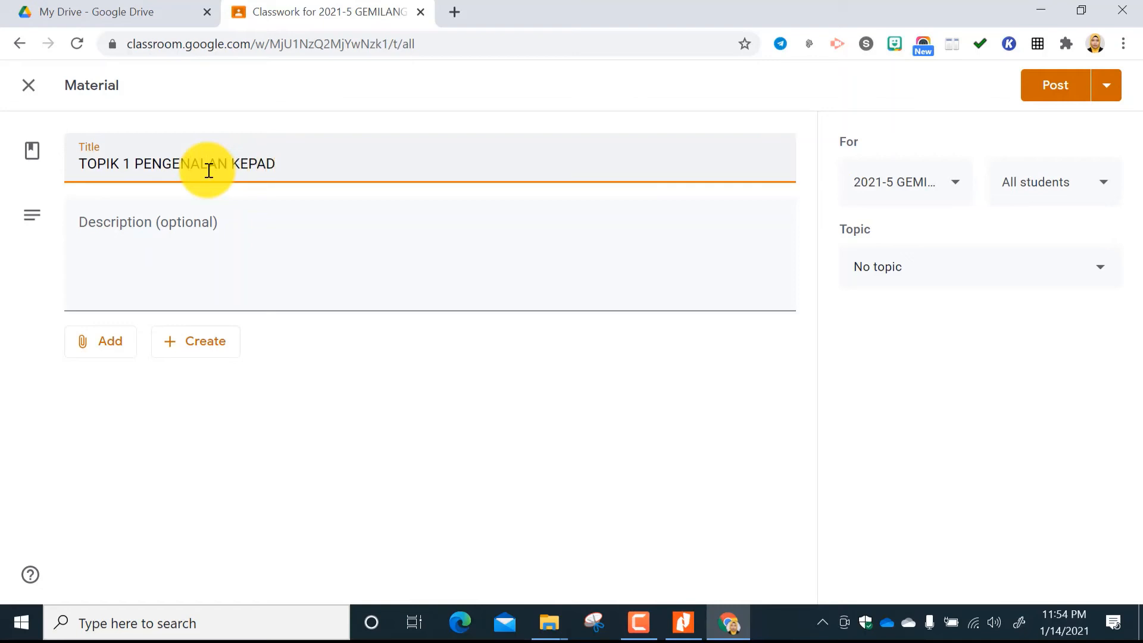
{"action": "type", "text": "AKIMIA"}
Enter SILA DOWNLOAD DAN SEBAGAI RUJUKAN as the material's description.
{"action": "left_click", "coordinate": [191, 229]}
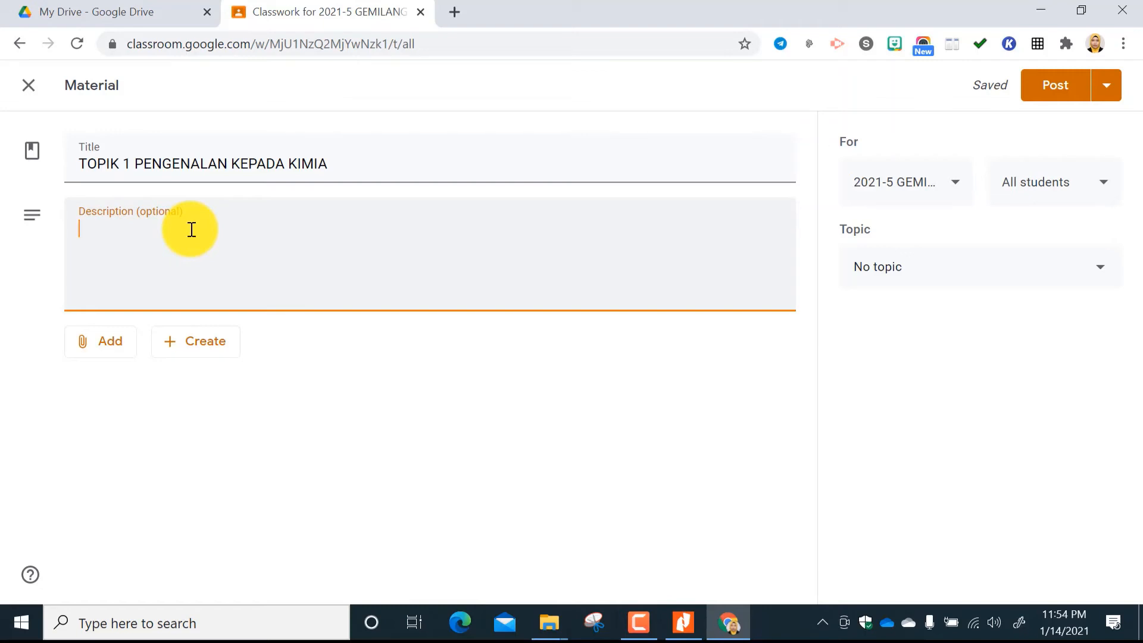
{"action": "type", "text": "SILA DOWNLOAD"}
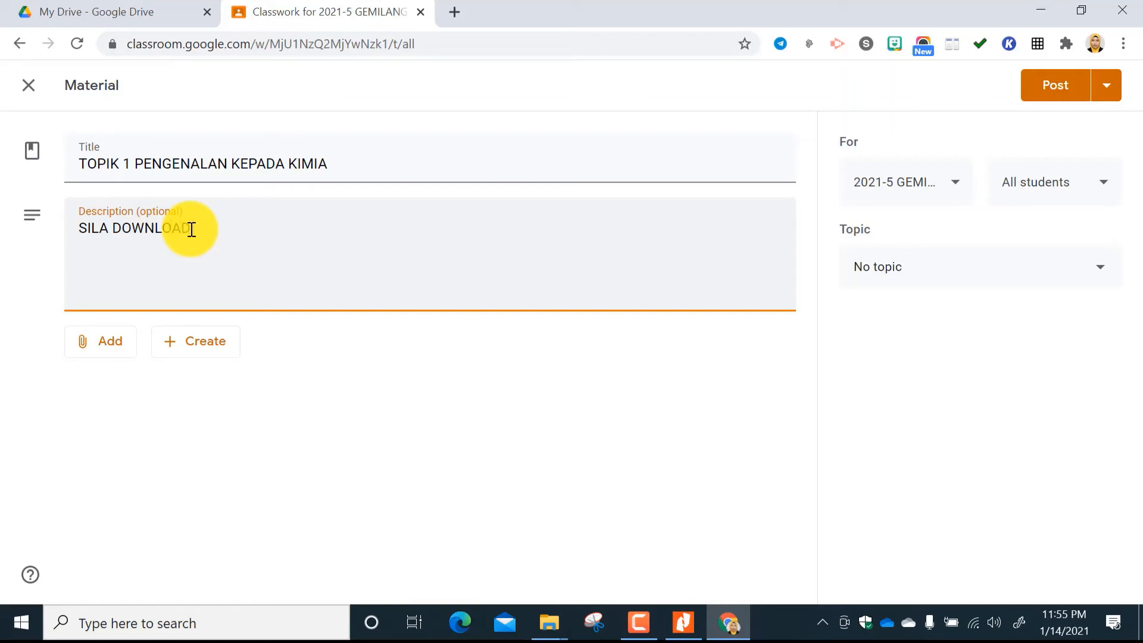
{"action": "type", "text": " DAN SEBAGAI RUJUKAN"}
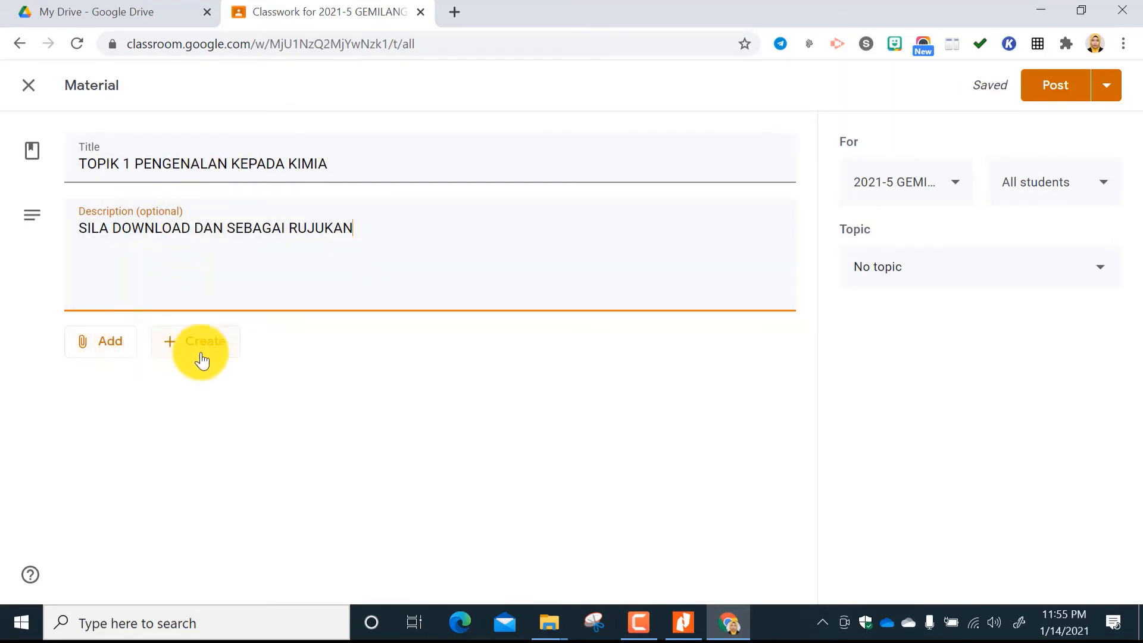
Attach the TOPIK 1 PDF from the desktop folder BUKU TEKS SUBTOPIK to the material.
{"action": "left_click", "coordinate": [112, 351]}
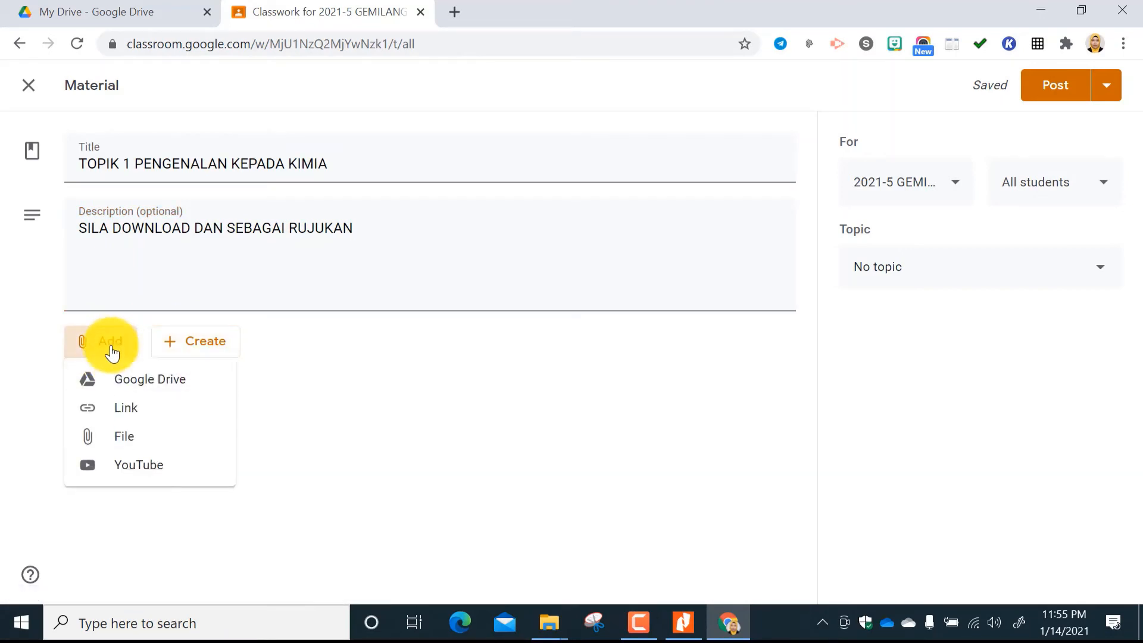
{"action": "left_click", "coordinate": [132, 441]}
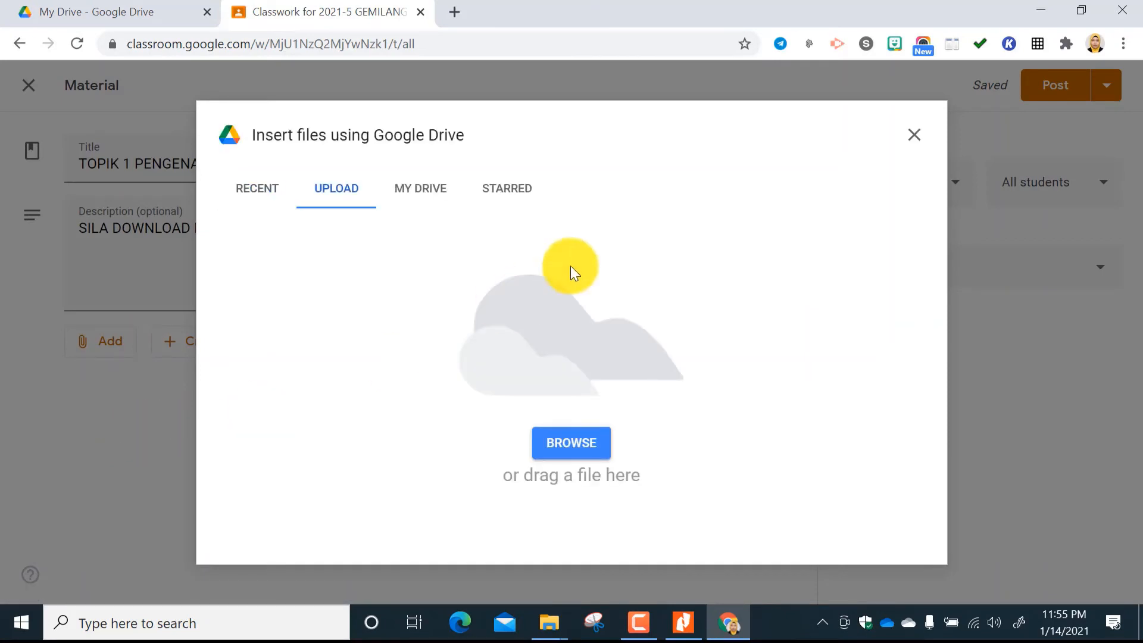
{"action": "left_click", "coordinate": [565, 446]}
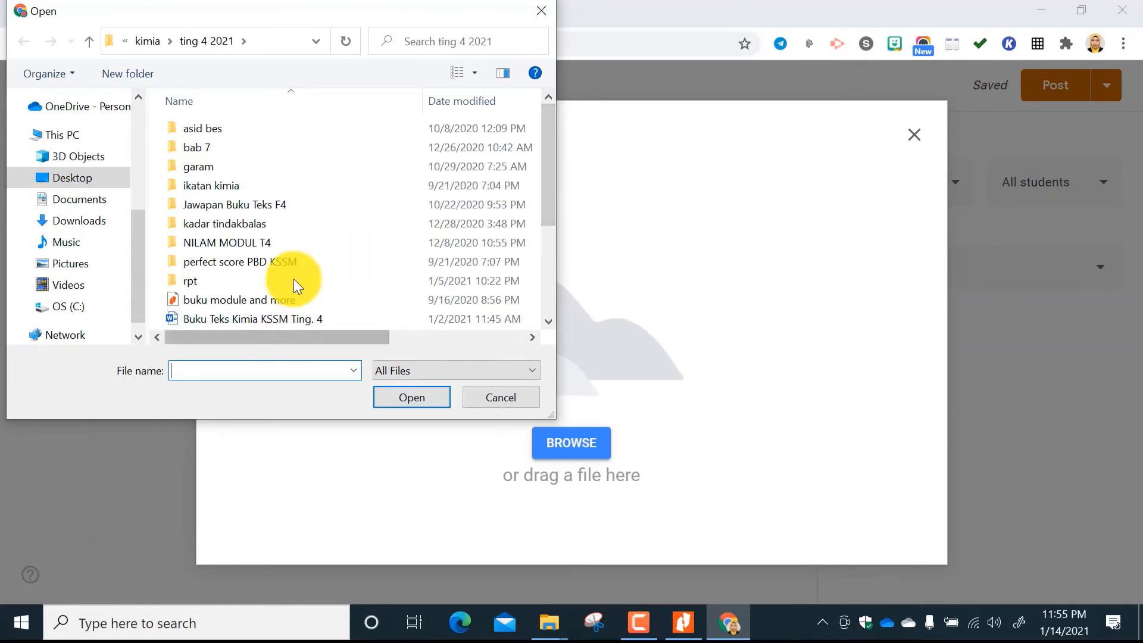
{"action": "left_click", "coordinate": [102, 178]}
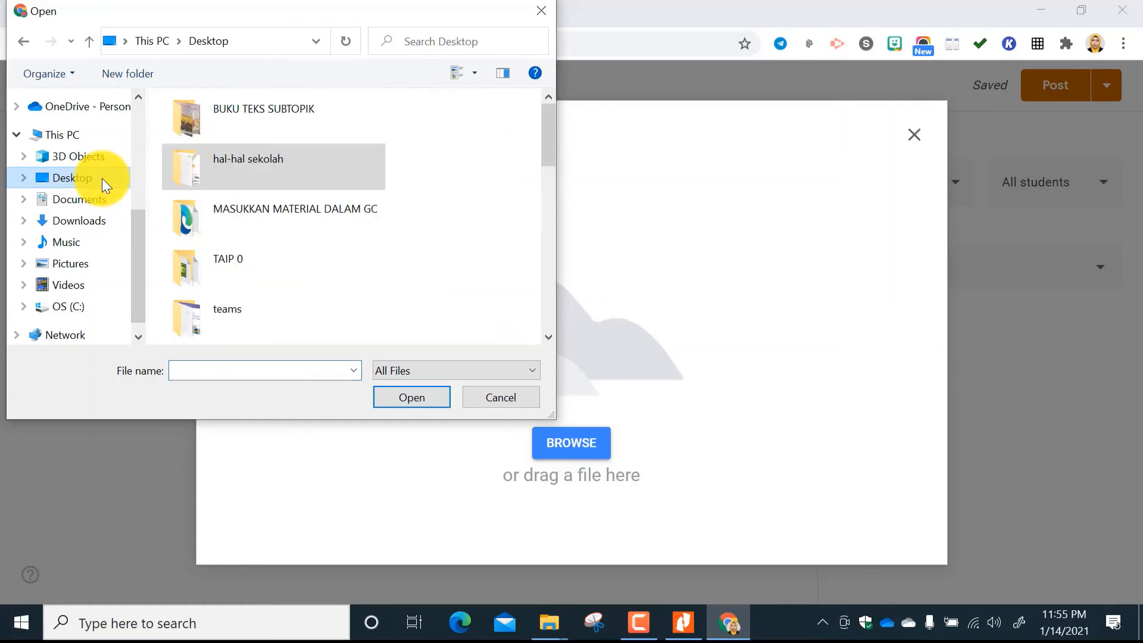
{"action": "scroll", "coordinate": [261, 261], "scroll_direction": "down", "scroll_amount": 2}
{"action": "scroll", "coordinate": [261, 270], "scroll_direction": "down", "scroll_amount": 5}
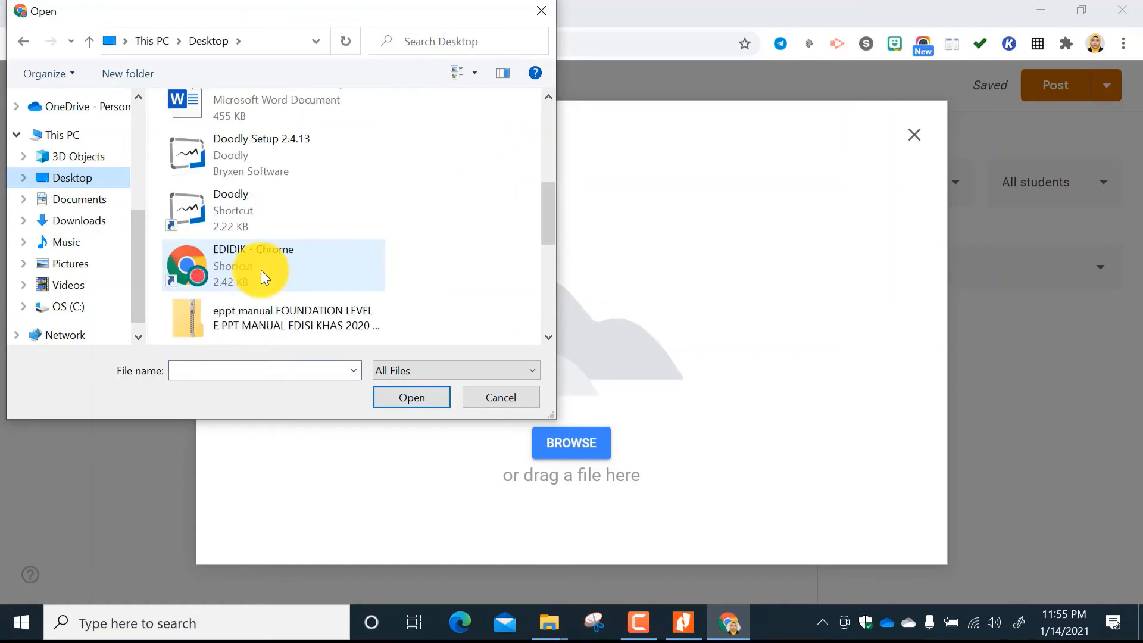
{"action": "scroll", "coordinate": [261, 270], "scroll_direction": "up", "scroll_amount": 8}
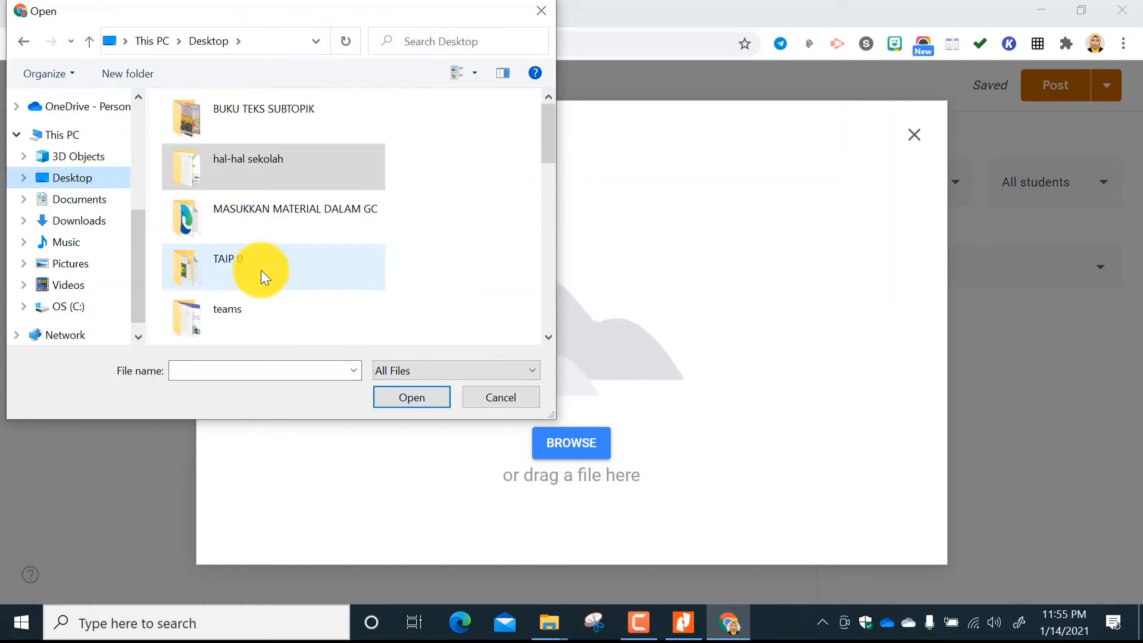
{"action": "double_click", "coordinate": [277, 106]}
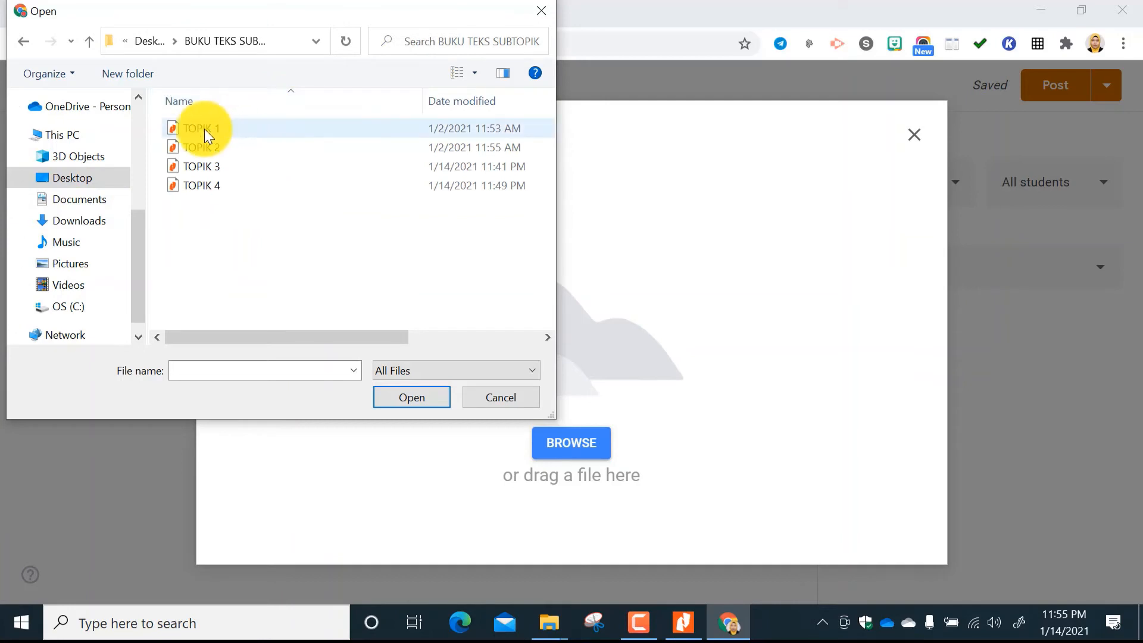
{"action": "left_click", "coordinate": [205, 128]}
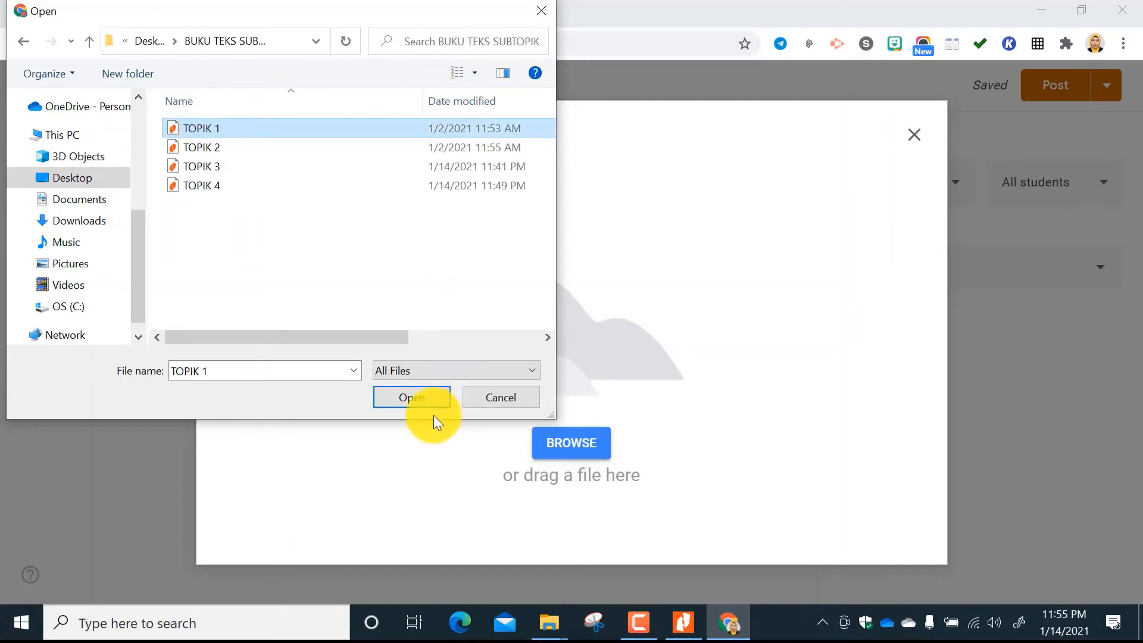
{"action": "left_click", "coordinate": [419, 396]}
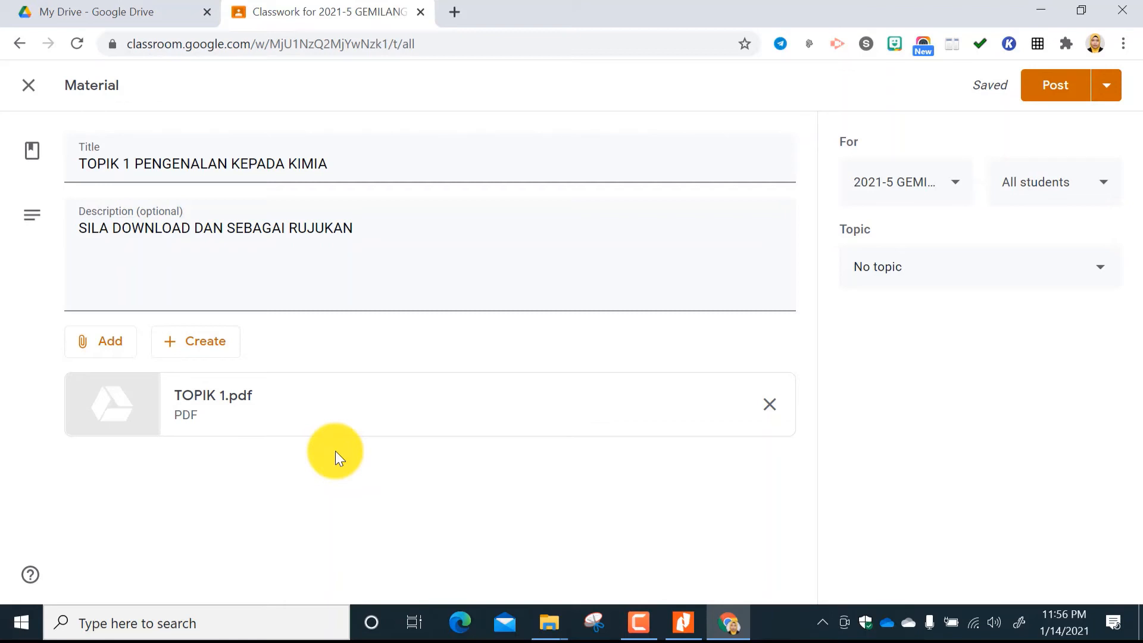
{"action": "left_click", "coordinate": [114, 342]}
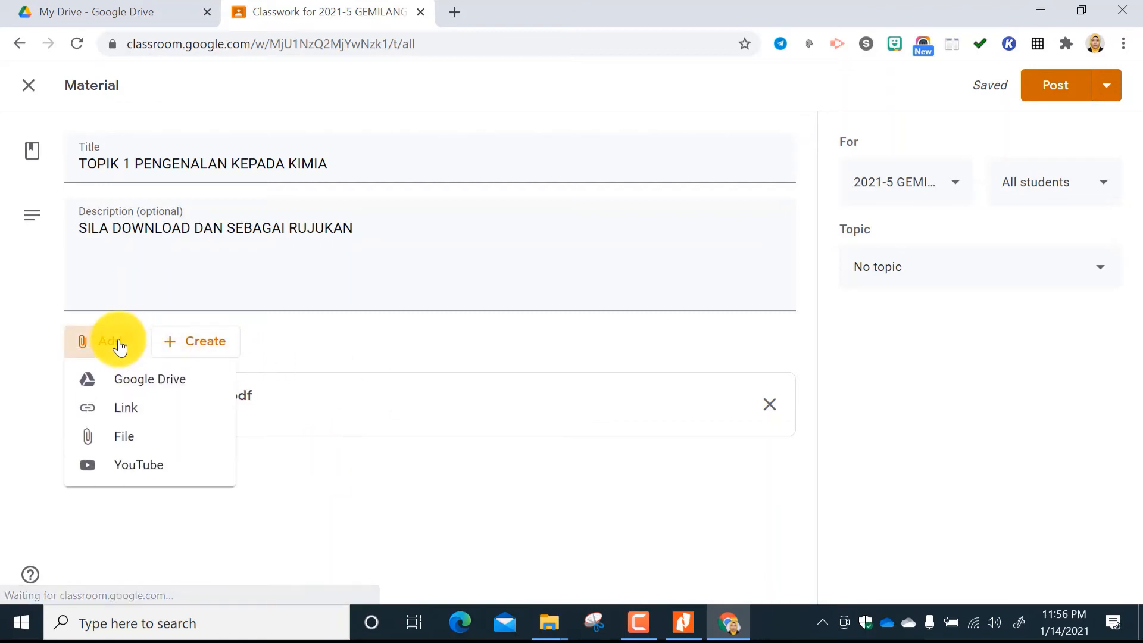
{"action": "left_click", "coordinate": [316, 476]}
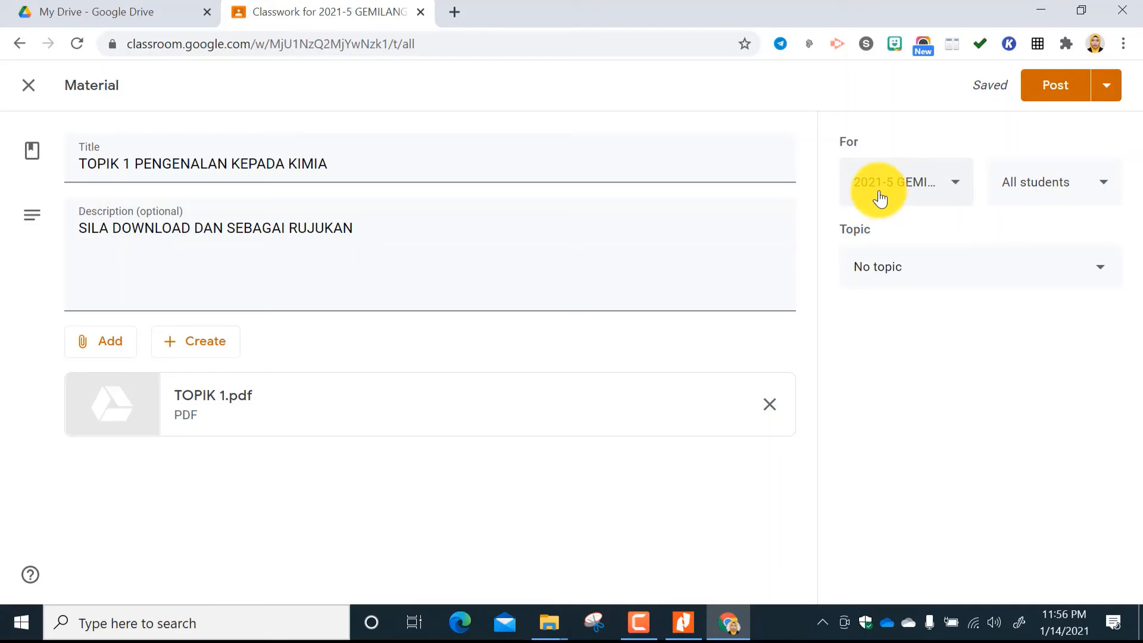
File the TOPIK 1 material under the topic BUKU TEKS DIGITAL and post it to the class.
{"action": "left_click", "coordinate": [1102, 269]}
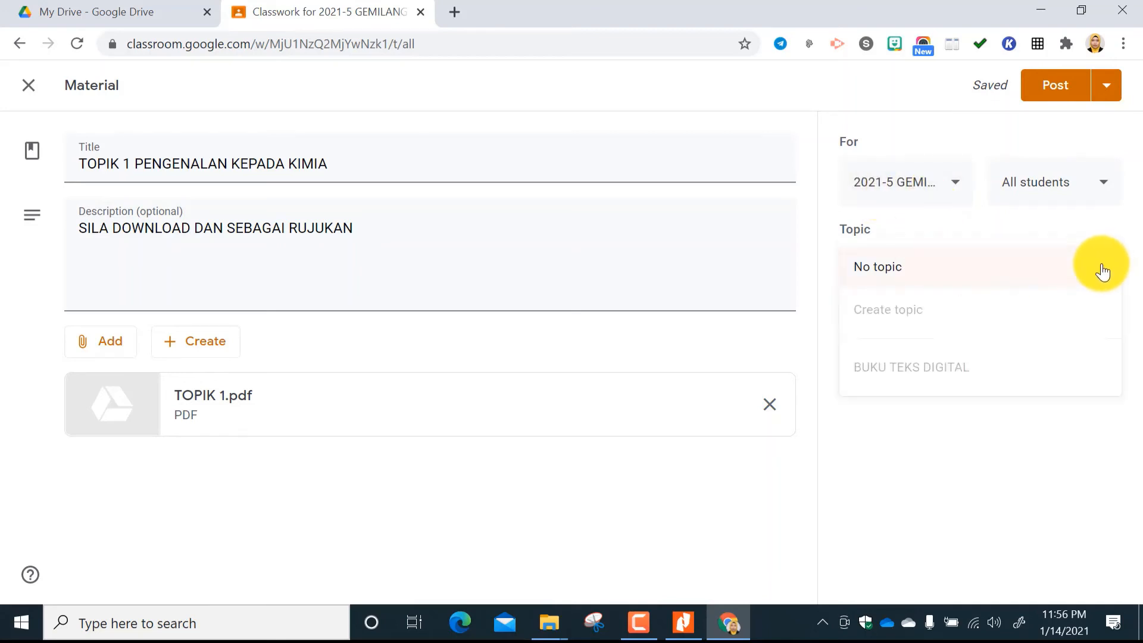
{"action": "left_click", "coordinate": [944, 373]}
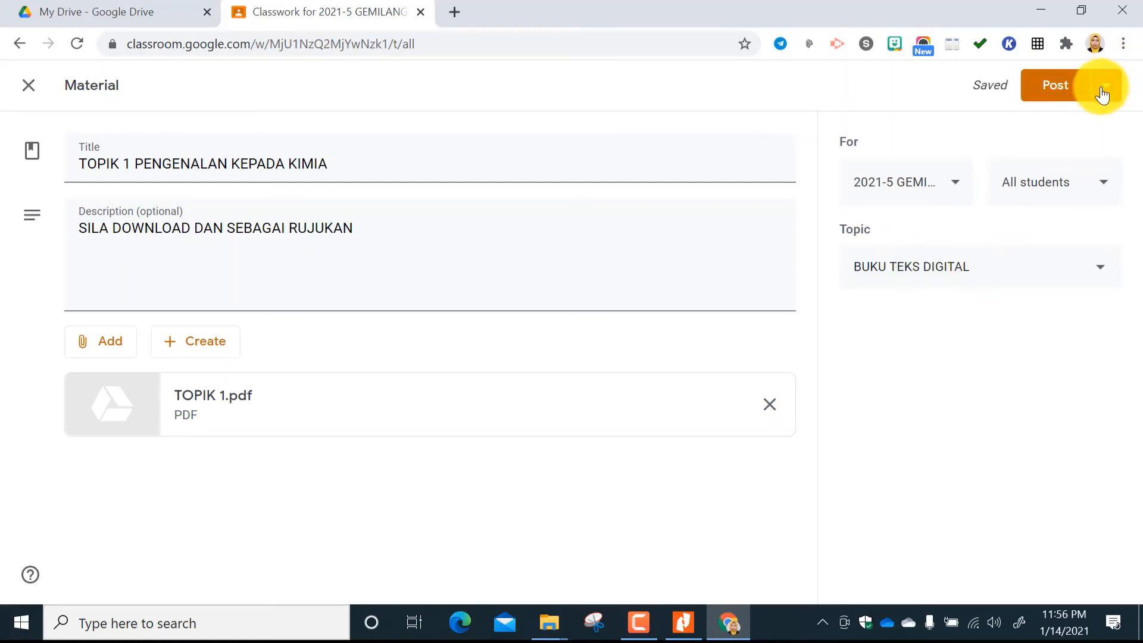
{"action": "left_click", "coordinate": [1060, 85]}
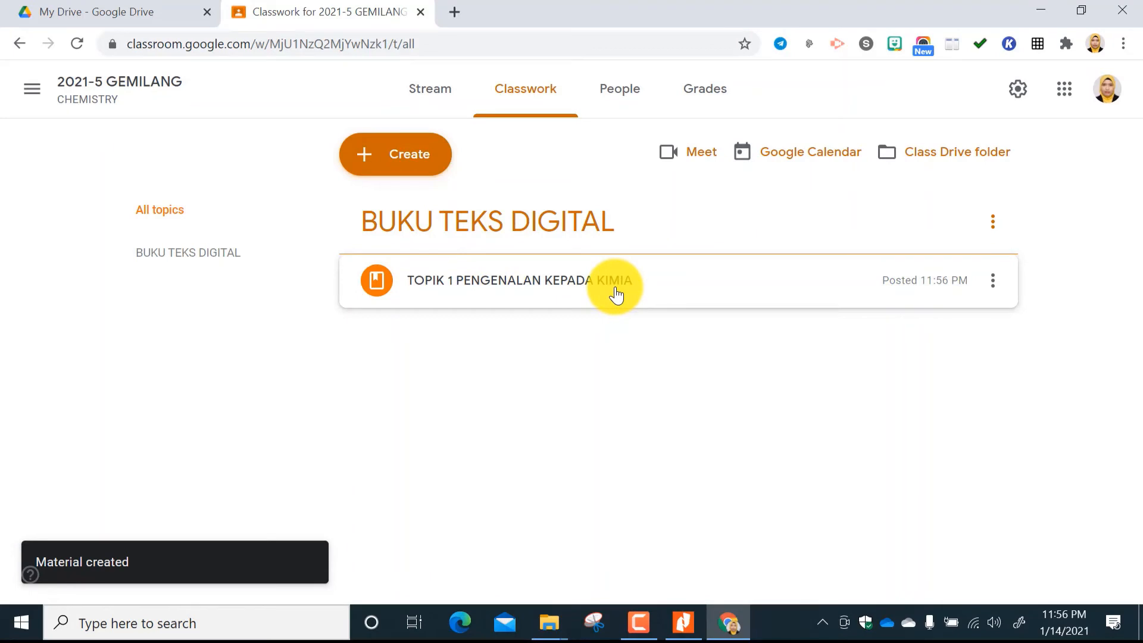
Start a new classwork material and title it TOPIK 2 JISIM DAN STRUKTUR ATOM.
{"action": "left_click", "coordinate": [426, 161]}
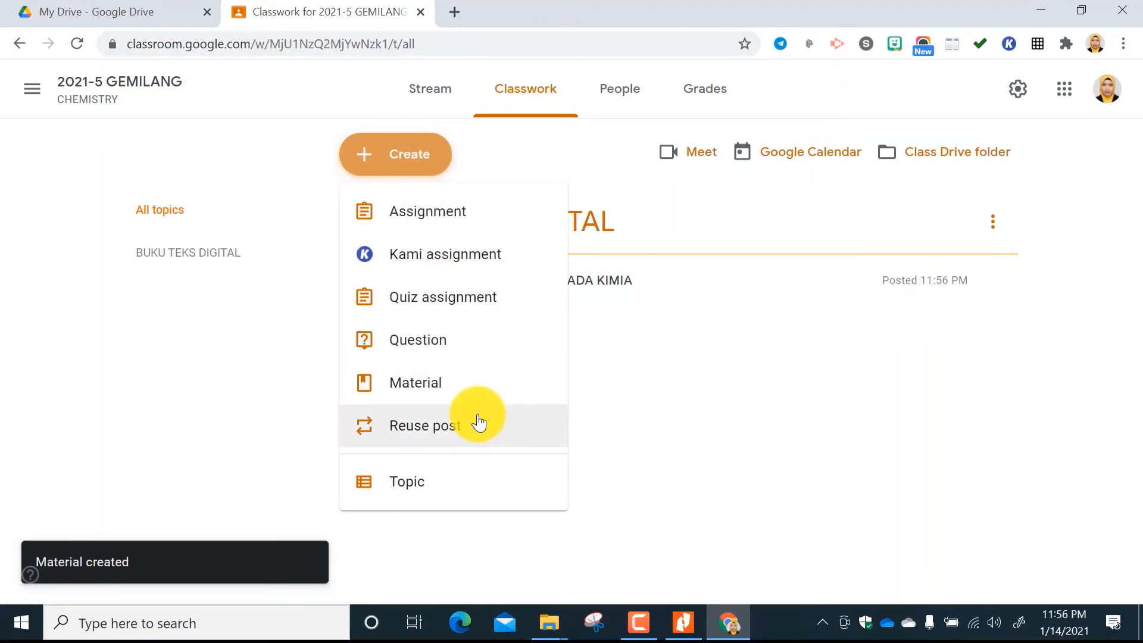
{"action": "left_click", "coordinate": [440, 393]}
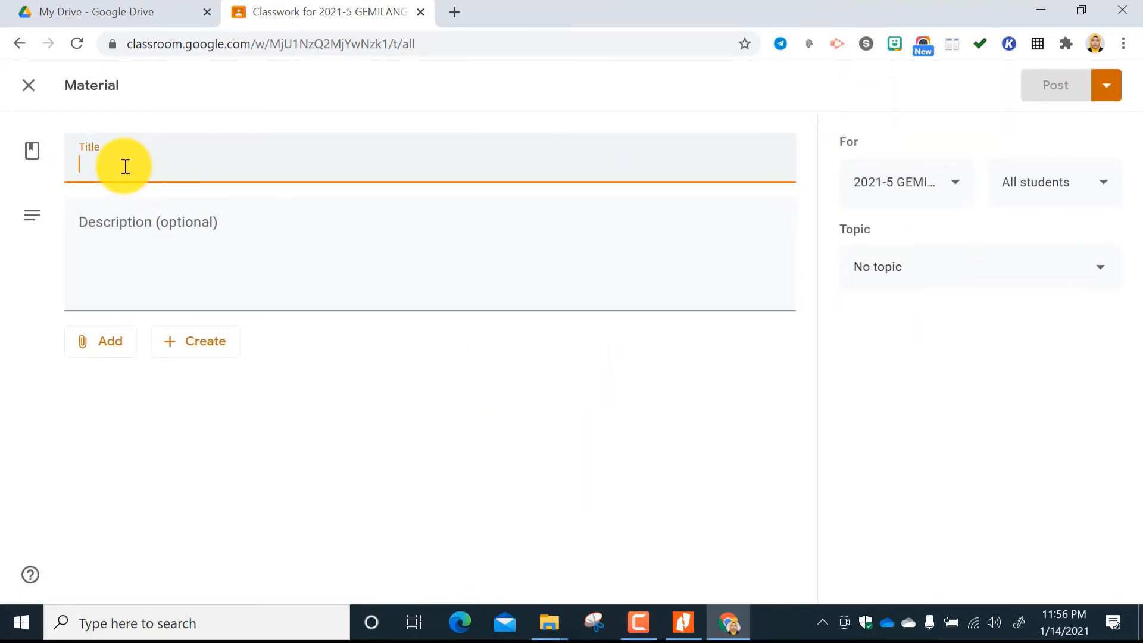
{"action": "type", "text": "TPOI"}
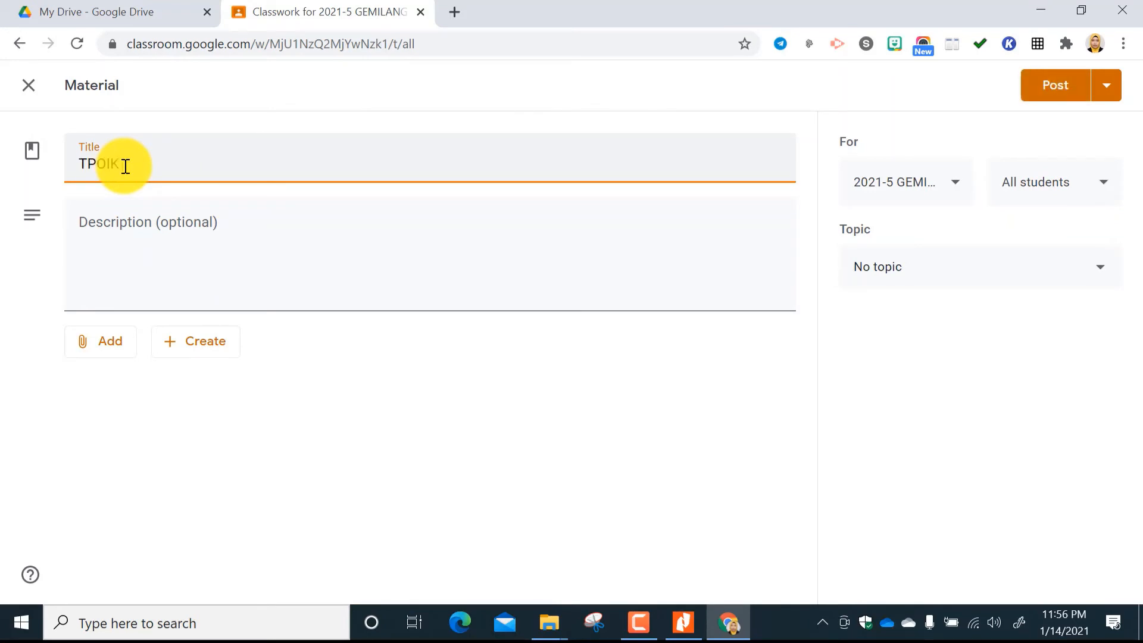
{"action": "type", "text": "K"}
{"action": "key", "text": "BackSpace"}
{"action": "key", "text": "BackSpace"}
{"action": "key", "text": "BackSpace"}
{"action": "key", "text": "BackSpace"}
{"action": "type", "text": "OPIK 1 JISIM DAN S"}
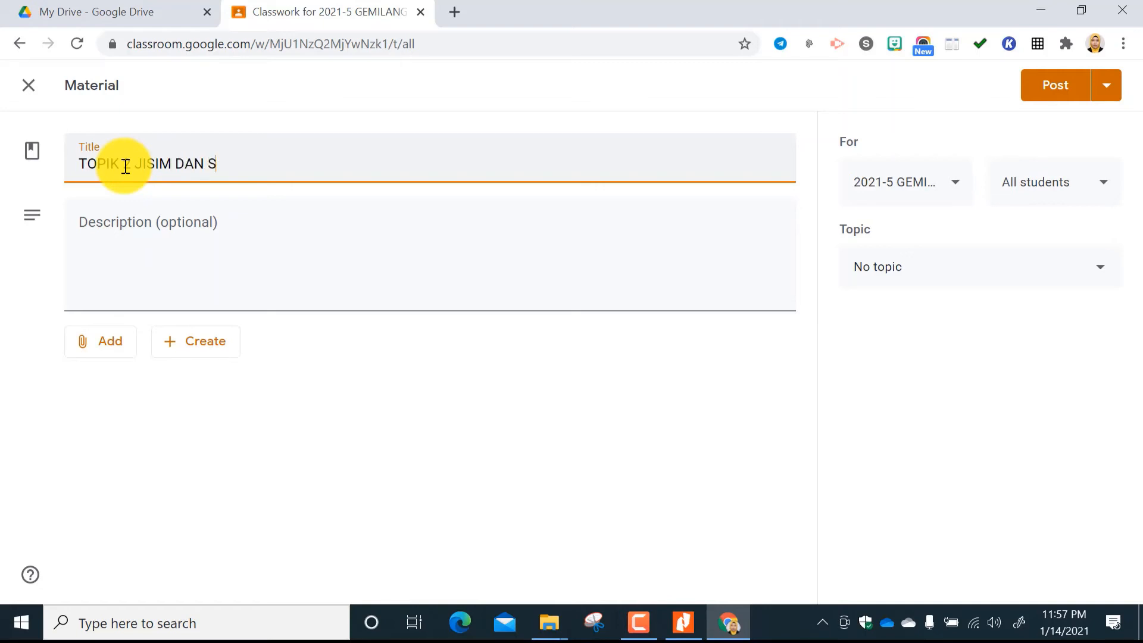
{"action": "type", "text": "TRUKTUR ATO"}
{"action": "type", "text": "N"}
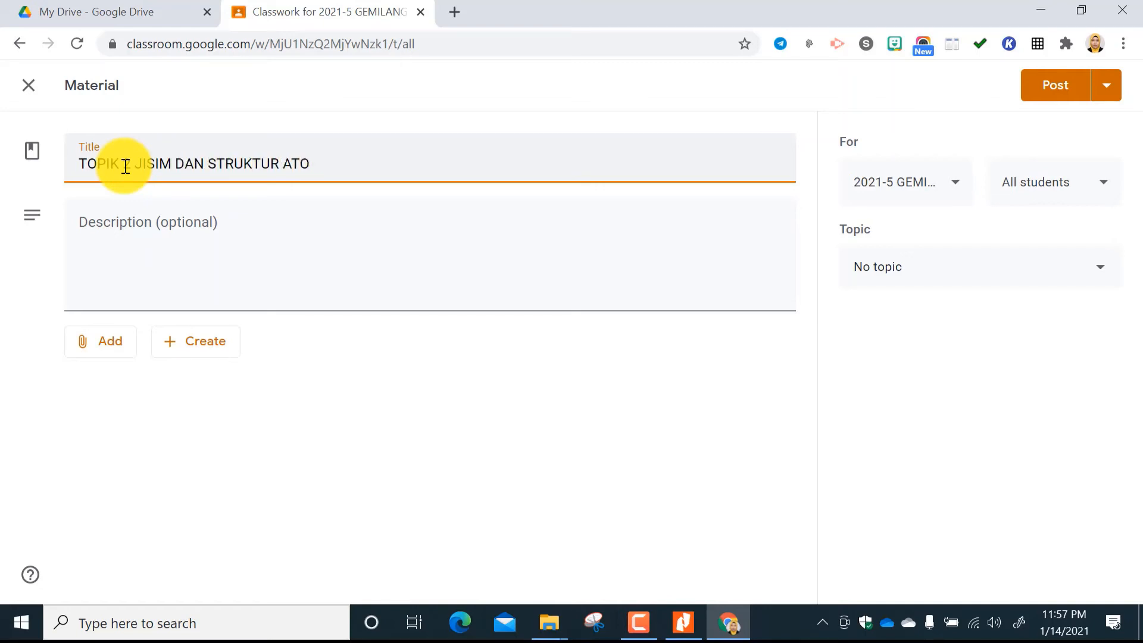
{"action": "type", "text": "M"}
{"action": "left_click", "coordinate": [126, 166]}
{"action": "key", "text": "BackSpace"}
{"action": "type", "text": "2"}
Enter SILA DOWNLOAD DAN SEBAGAI RUJUKAN as the description of the TOPIK 2 material.
{"action": "left_click", "coordinate": [157, 228]}
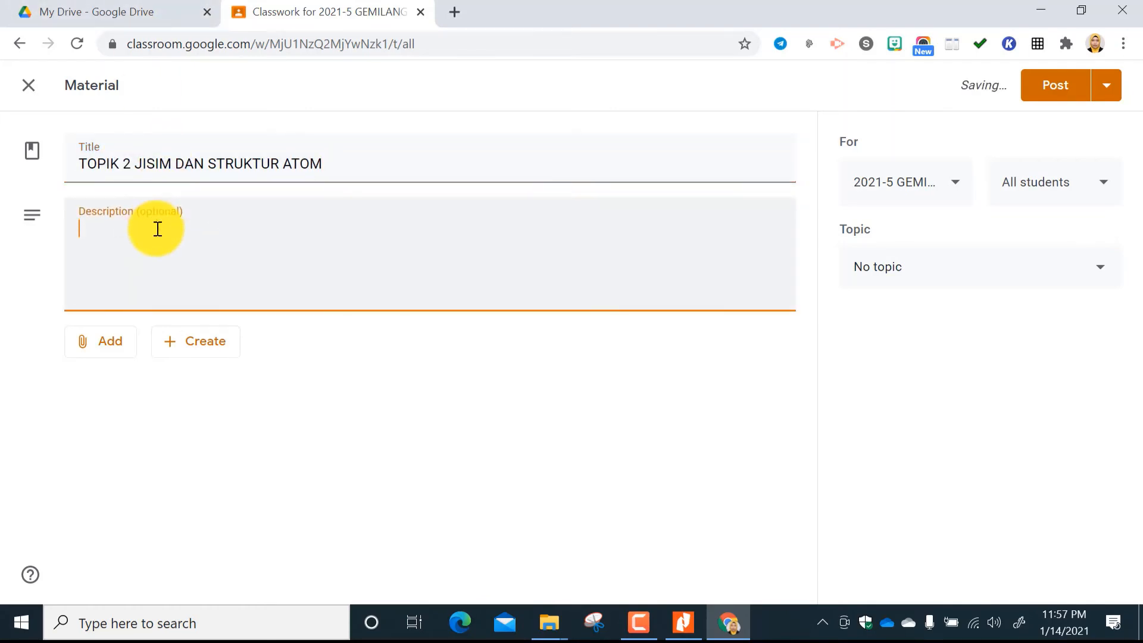
{"action": "type", "text": "SILA DOWNLOAD"}
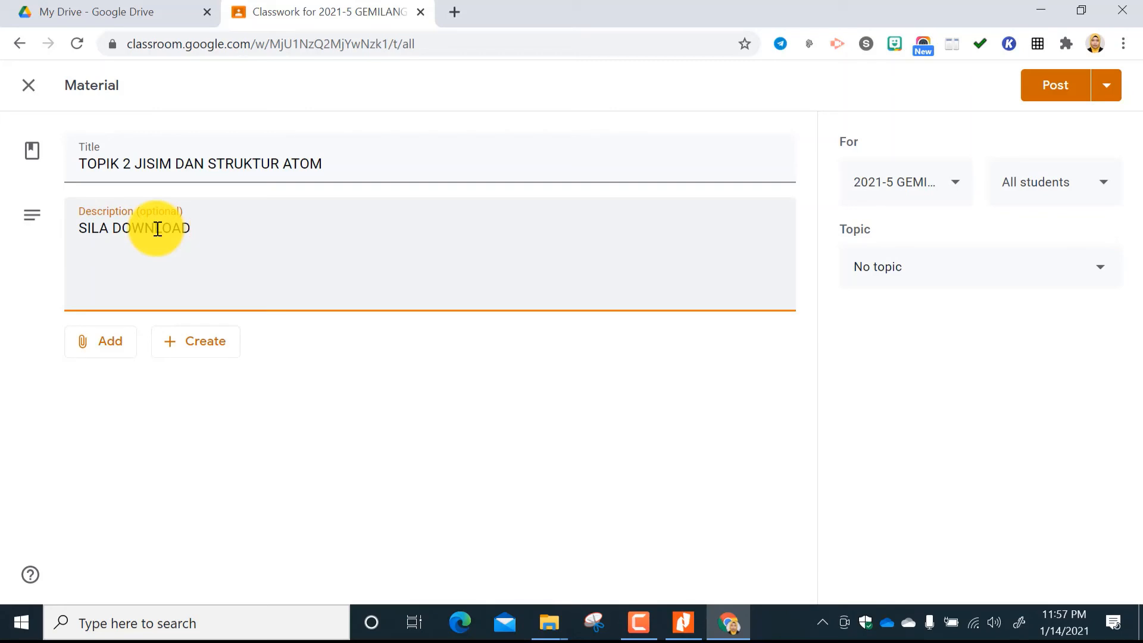
{"action": "type", "text": " DAN SEBAGA"}
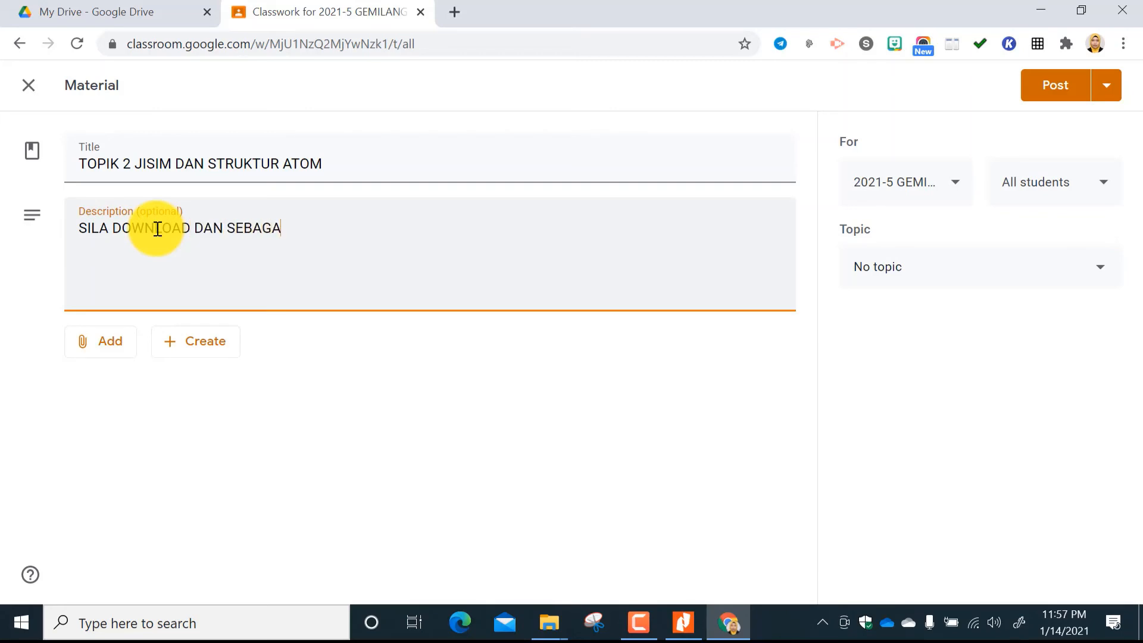
{"action": "type", "text": "I RUJUKAN"}
Attach the TOPIK 2 PDF from the BUKU TEKS SUBTOPIK folder to the material.
{"action": "left_click", "coordinate": [89, 348]}
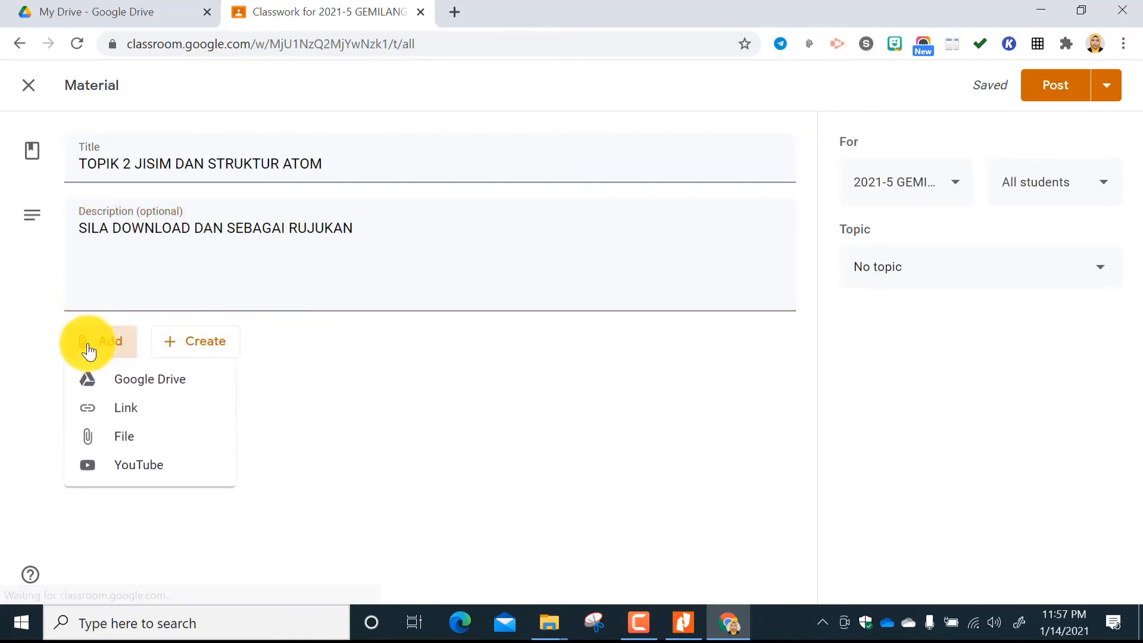
{"action": "left_click", "coordinate": [128, 446]}
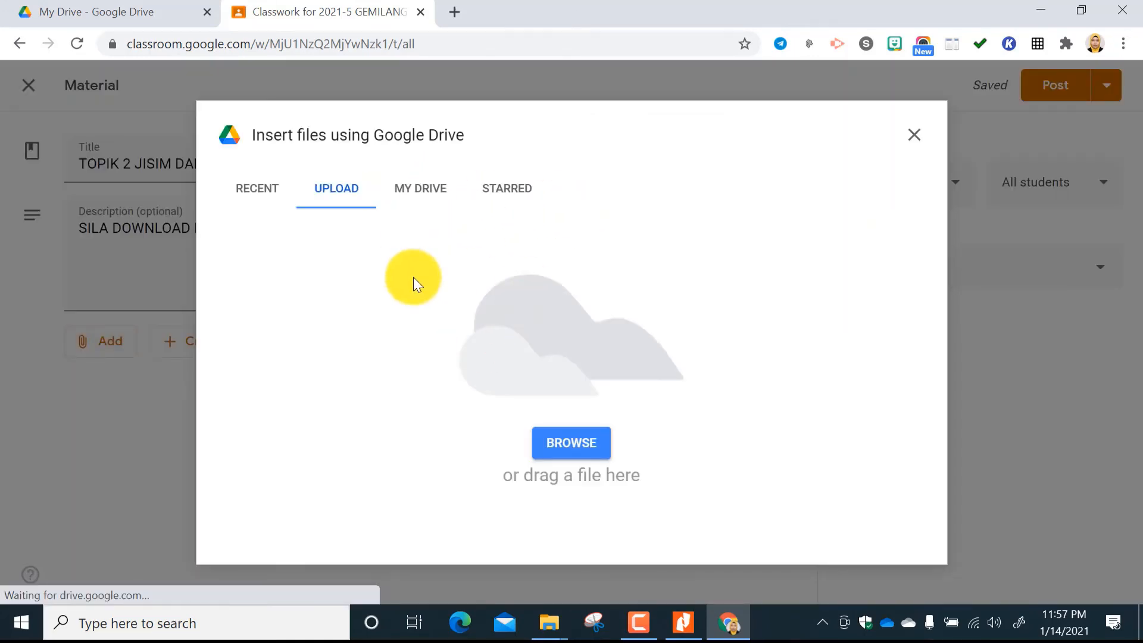
{"action": "left_click", "coordinate": [565, 442]}
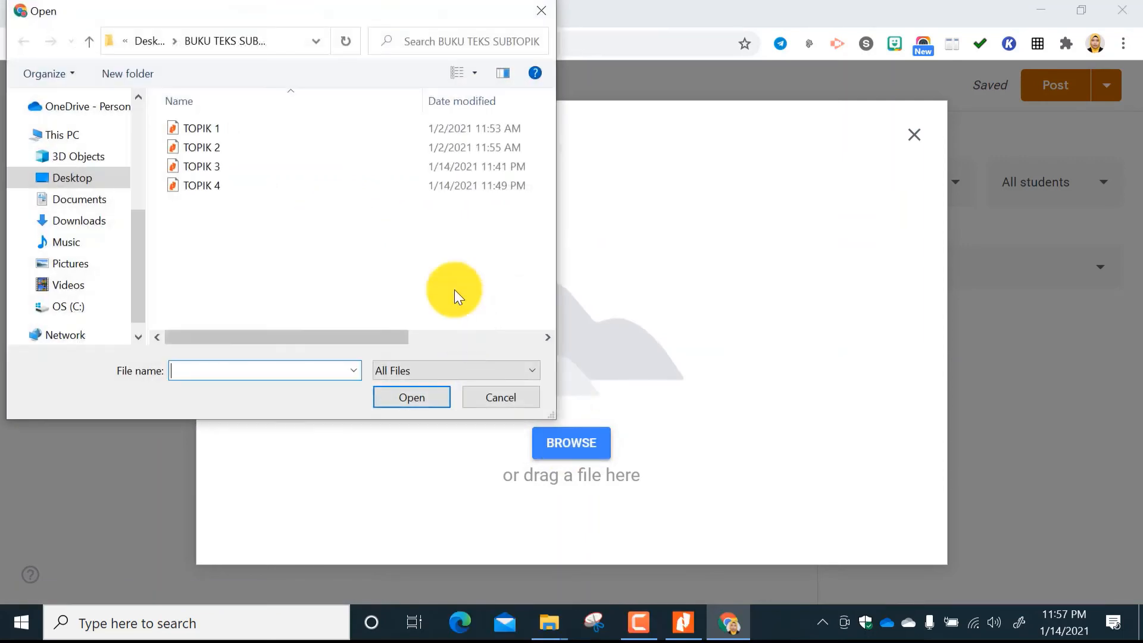
{"action": "left_click", "coordinate": [196, 147]}
{"action": "left_click", "coordinate": [413, 396]}
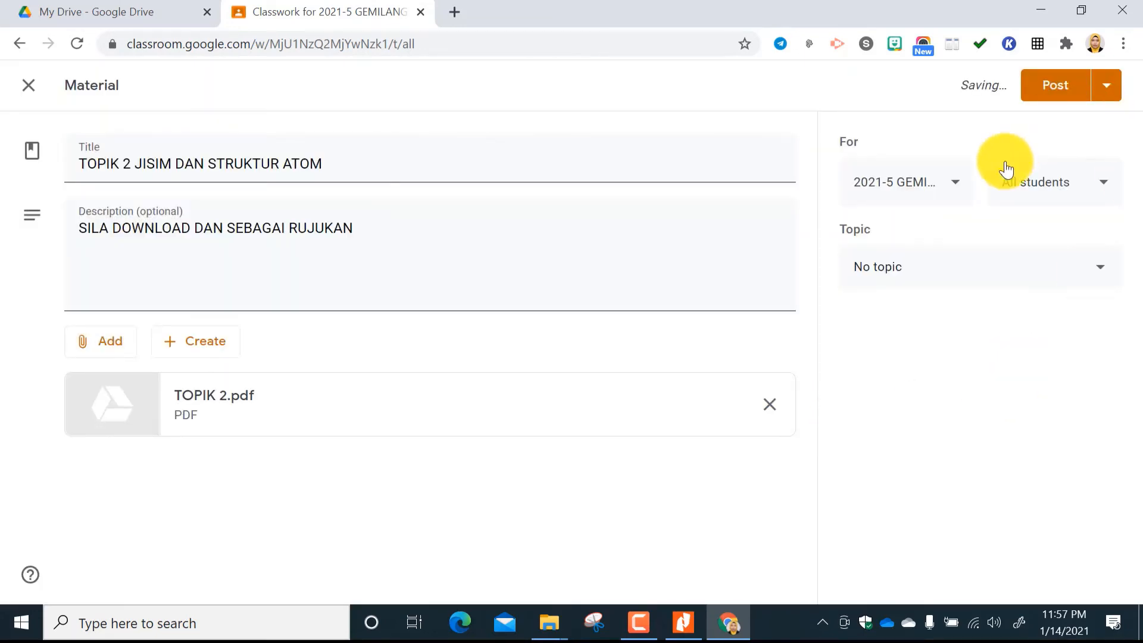
Post the TOPIK 2 material under the topic BUKU TEKS DIGITAL and move the TOPIK 1 material above it.
{"action": "left_click", "coordinate": [1097, 283]}
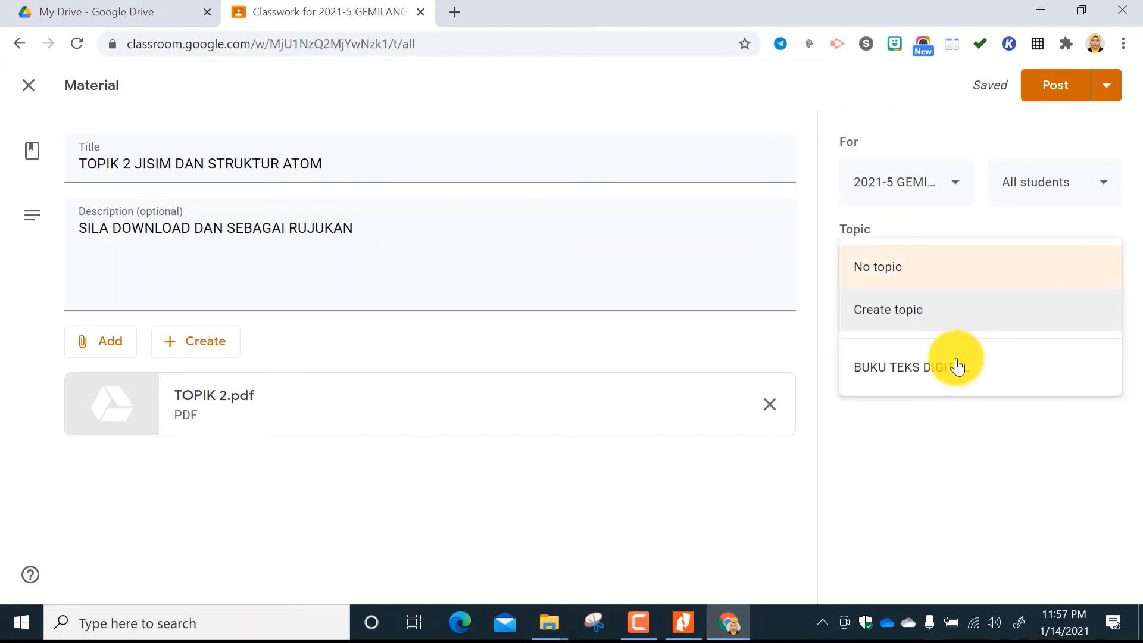
{"action": "left_click", "coordinate": [956, 366]}
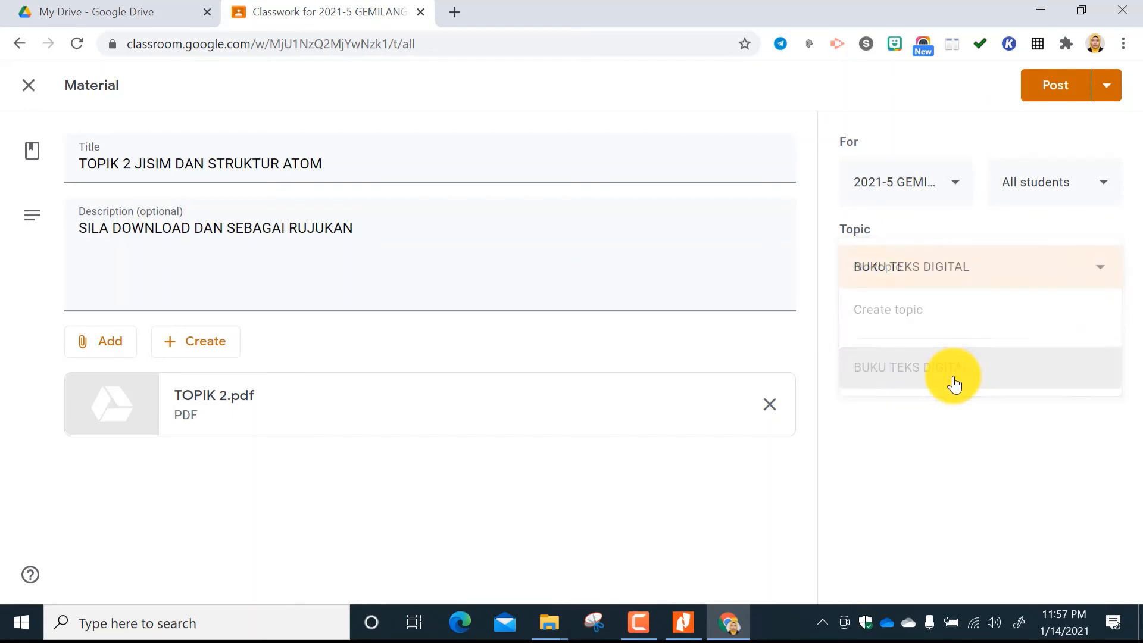
{"action": "left_click", "coordinate": [1063, 83]}
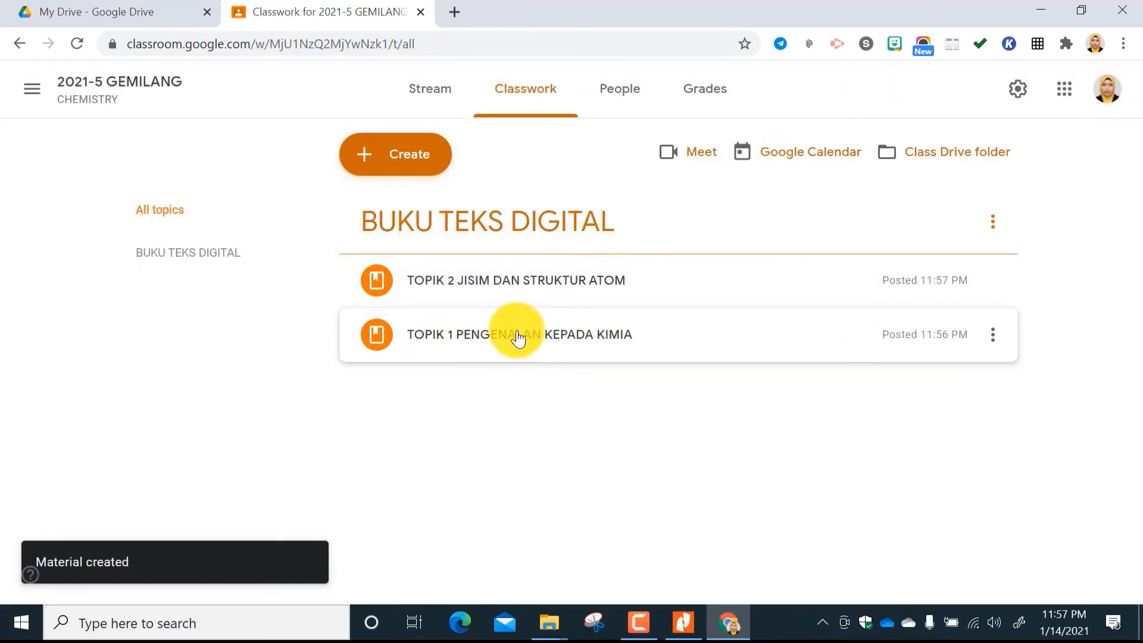
{"action": "left_click_drag", "start_coordinate": [832, 340], "coordinate": [798, 256]}
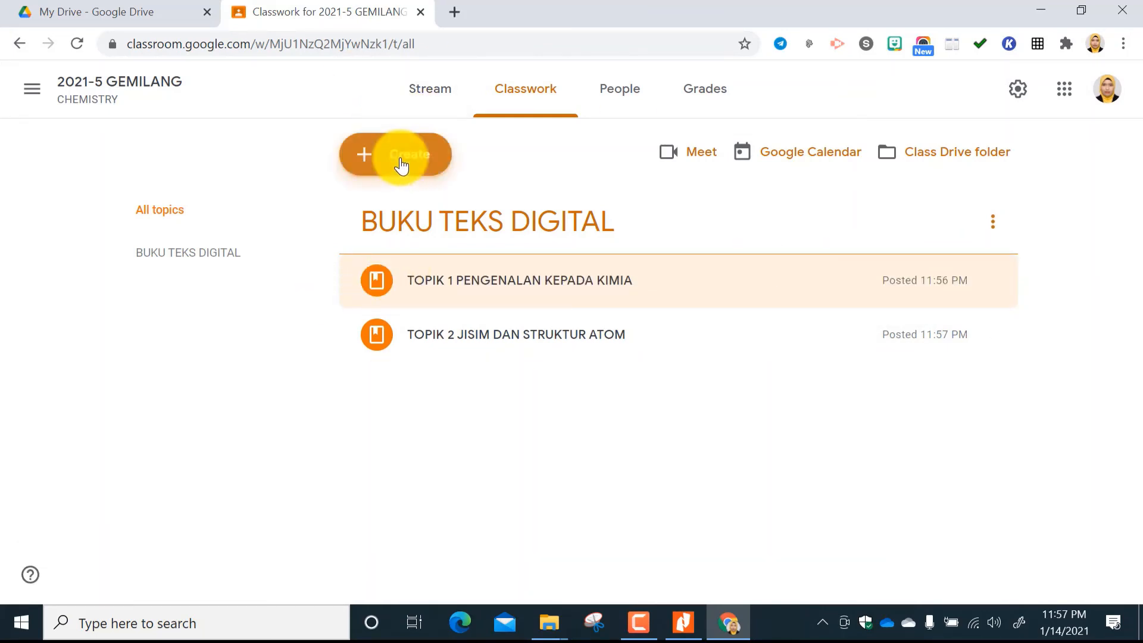
Start a material titled TOPIK 3 KONSEP MOL, FORMULA DAN PERSAMAAN KIMIA with the description SILA DOWNLOAD DAN SEBAGAI RUJUKAN.
{"action": "left_click", "coordinate": [402, 162]}
{"action": "left_click", "coordinate": [450, 395]}
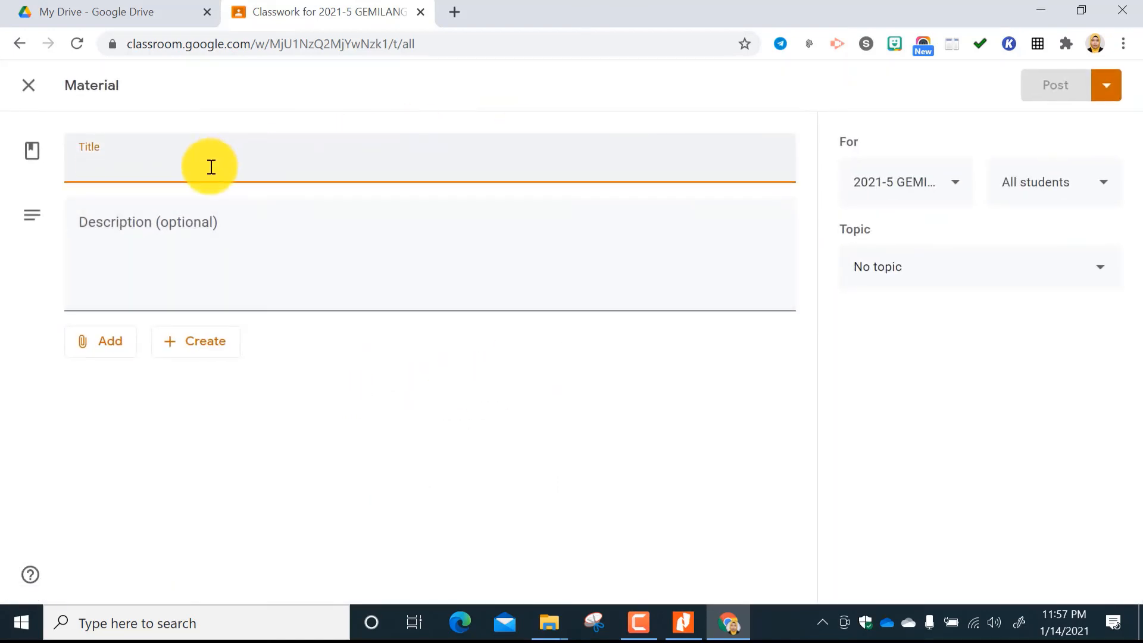
{"action": "type", "text": "TOPIK 3 KONSEP MOL, FORMULA D"}
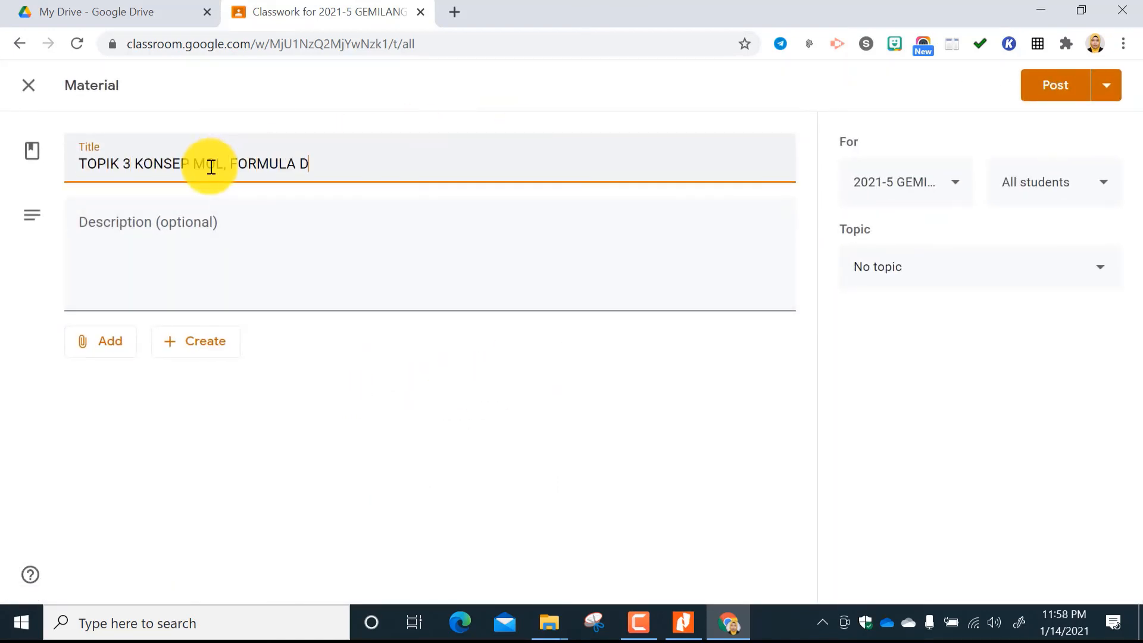
{"action": "type", "text": "AN PERSAMAAN KIMIA"}
{"action": "left_click", "coordinate": [179, 234]}
{"action": "type", "text": "SILA DOWNLOAD DAN SEBAGAI RUJUKAN"}
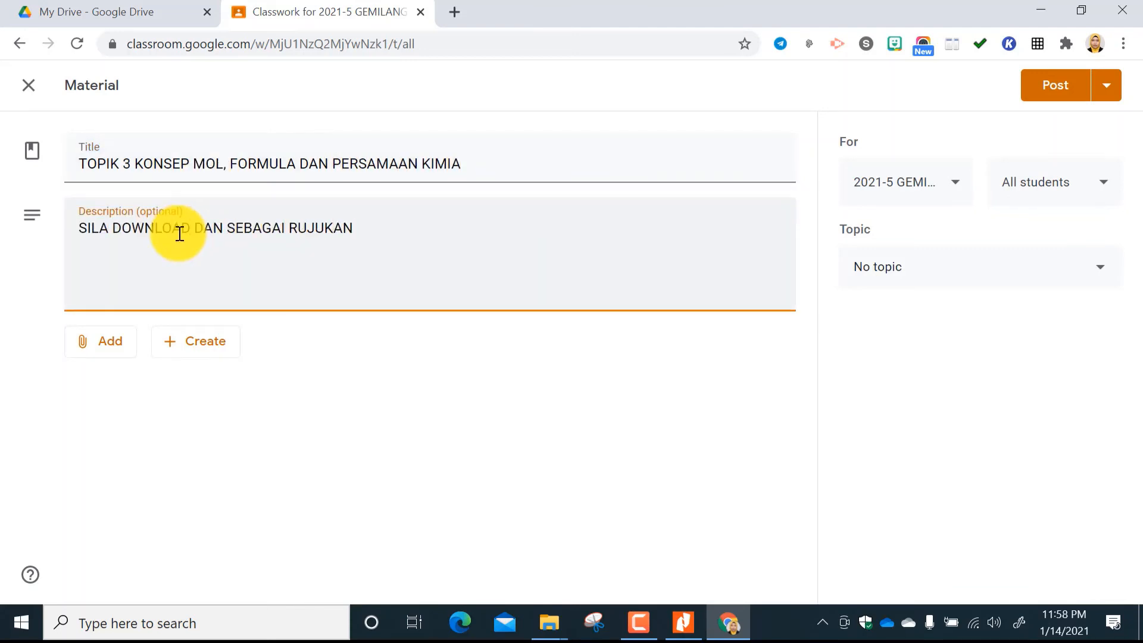
Attach the TOPIK 3 PDF from the BUKU TEKS SUBTOPIK folder to the material.
{"action": "left_click", "coordinate": [101, 342]}
{"action": "left_click", "coordinate": [131, 438]}
{"action": "left_click", "coordinate": [570, 443]}
{"action": "left_click", "coordinate": [206, 166]}
{"action": "left_click", "coordinate": [425, 402]}
Post the TOPIK 3 material under the topic BUKU TEKS DIGITAL and move it below the TOPIK 2 material.
{"action": "left_click", "coordinate": [1076, 285]}
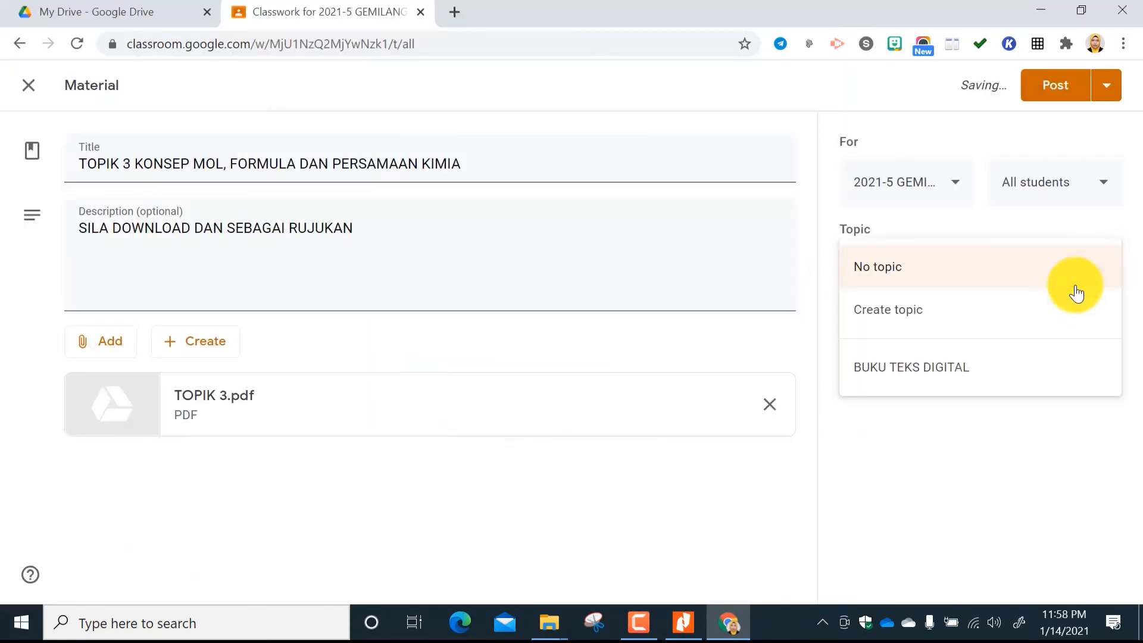
{"action": "left_click", "coordinate": [952, 368]}
{"action": "left_click", "coordinate": [1055, 85]}
{"action": "left_click_drag", "start_coordinate": [520, 282], "coordinate": [527, 387]}
Start a material titled TOPIK 4 JADUAL BERKALA UNSUR with the description SILA MUAT TURUN DAN SEBAGAI RUJUKAN.
{"action": "left_click", "coordinate": [402, 159]}
{"action": "left_click", "coordinate": [416, 387]}
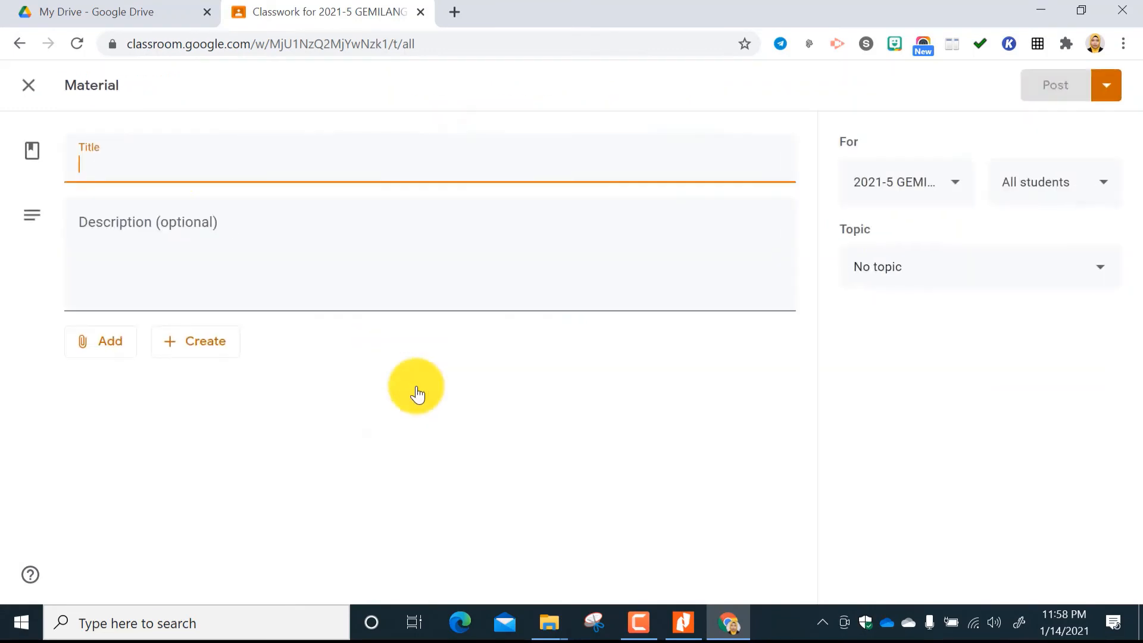
{"action": "type", "text": "TPPIK 4 JADUAL BERKALA UNSUR"}
{"action": "left_click", "coordinate": [161, 225]}
{"action": "type", "text": "SILA MUAT TURUN DAN SEBAGAI RUJUKAN"}
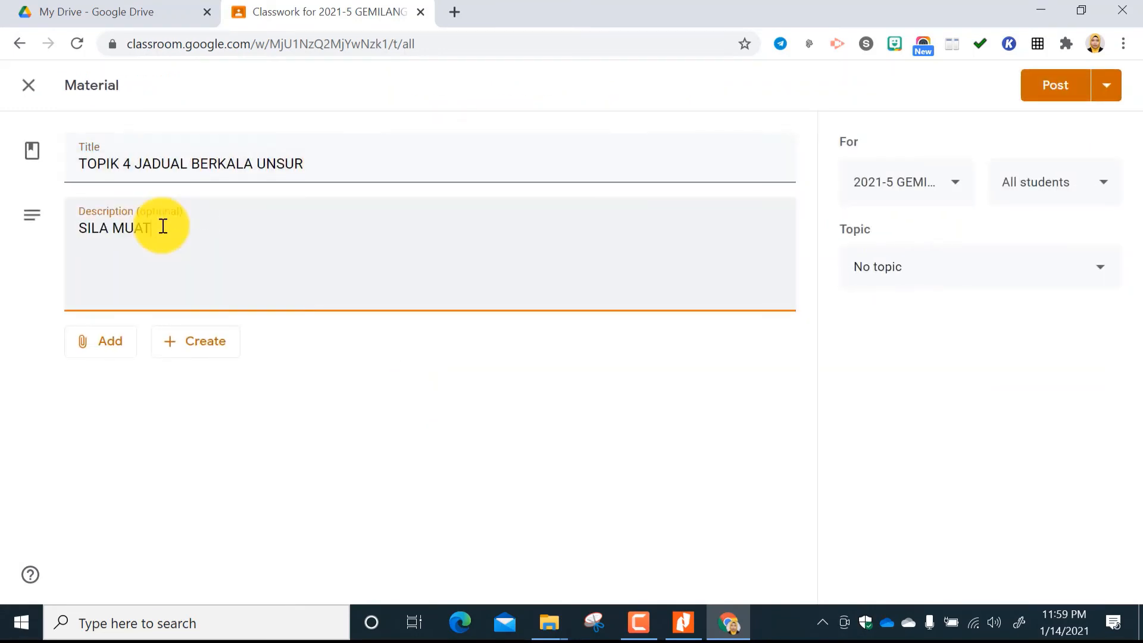
Upload the TOPIK 4 PDF from the BUKU TEKS SUBTOPIK folder as the material's attachment.
{"action": "left_click", "coordinate": [101, 341]}
{"action": "left_click", "coordinate": [149, 439]}
{"action": "left_click", "coordinate": [565, 443]}
{"action": "double_click", "coordinate": [238, 202]}
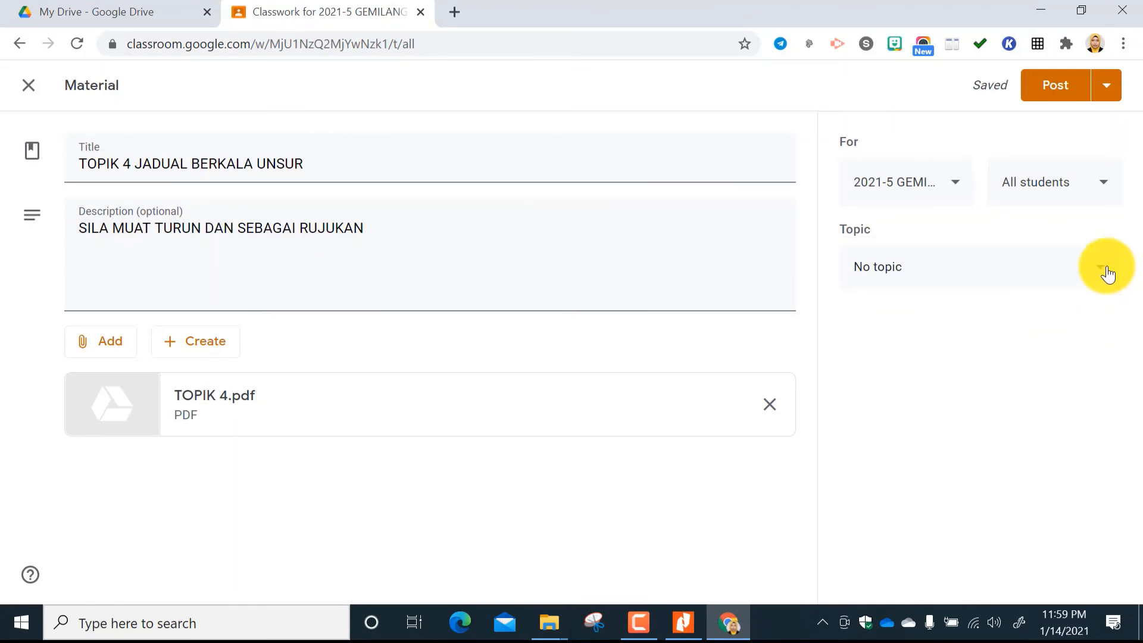
File the TOPIK 4 material under the topic BUKU TEKS DIGITAL and post it.
{"action": "left_click", "coordinate": [1106, 268]}
{"action": "left_click", "coordinate": [946, 367]}
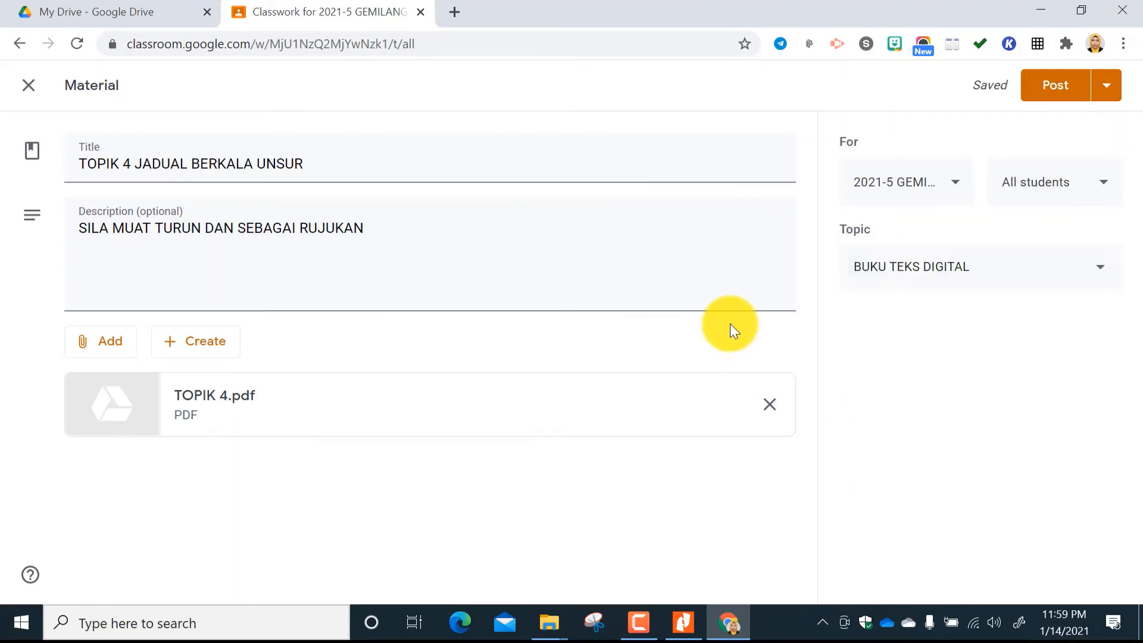
{"action": "left_click", "coordinate": [1030, 93]}
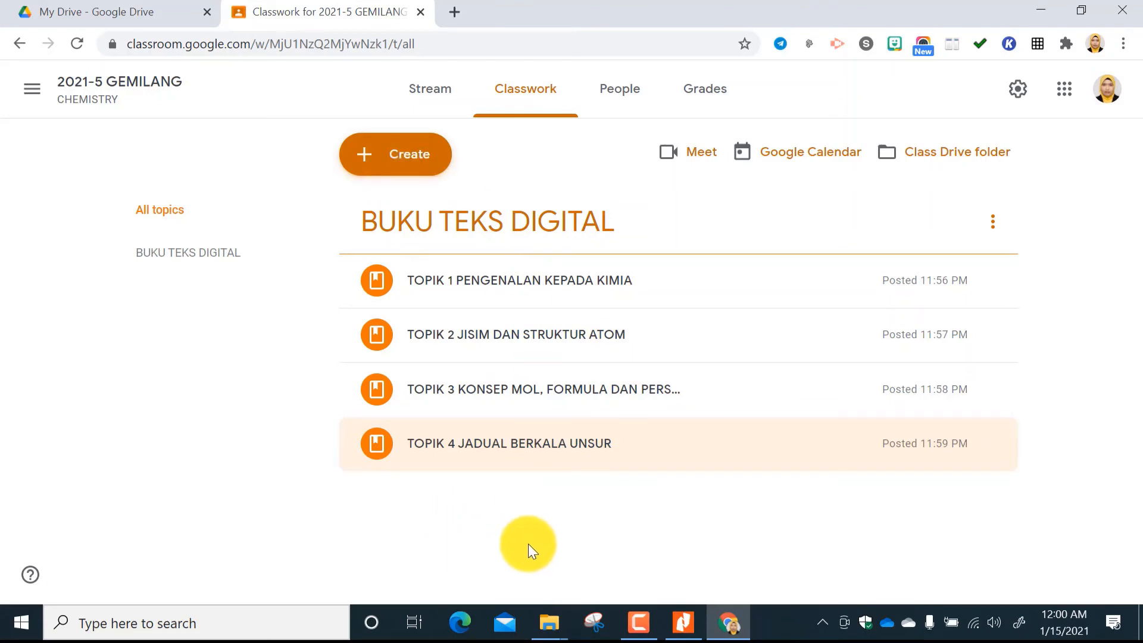
View a blank assignment form, close it, and show the available options for the TOPIK 1 material.
{"action": "left_click", "coordinate": [416, 167]}
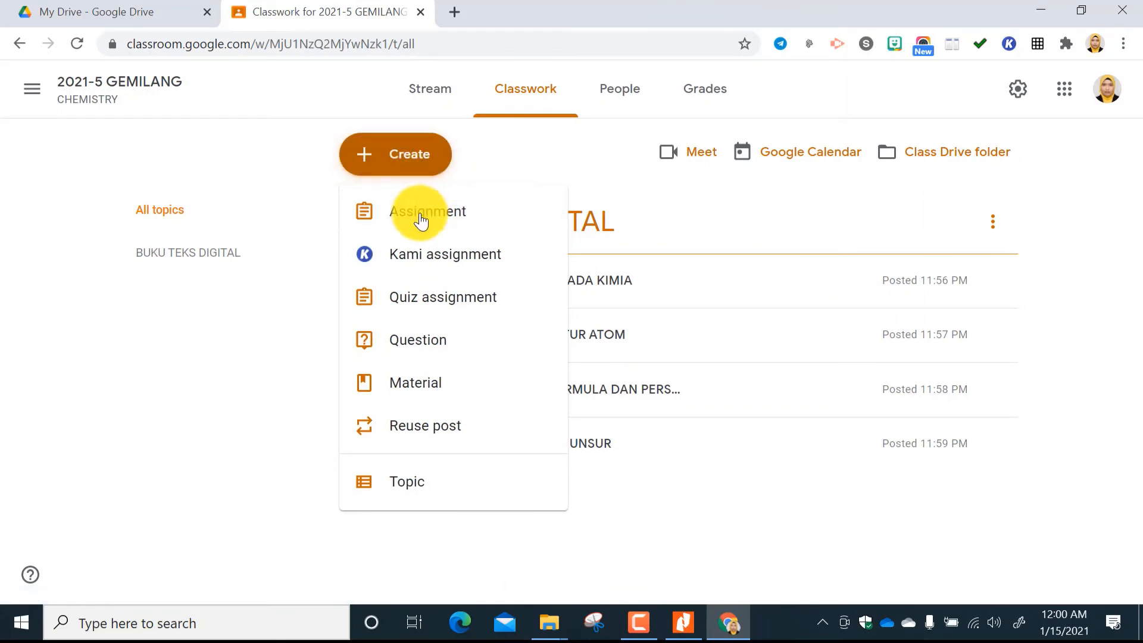
{"action": "left_click", "coordinate": [424, 213]}
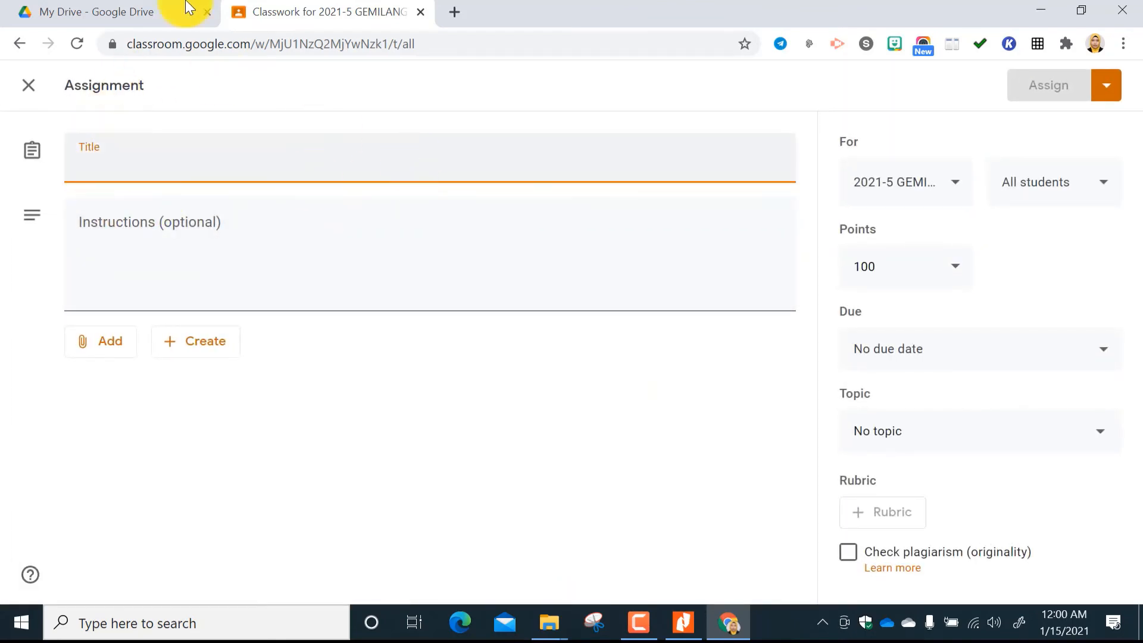
{"action": "left_click", "coordinate": [29, 87]}
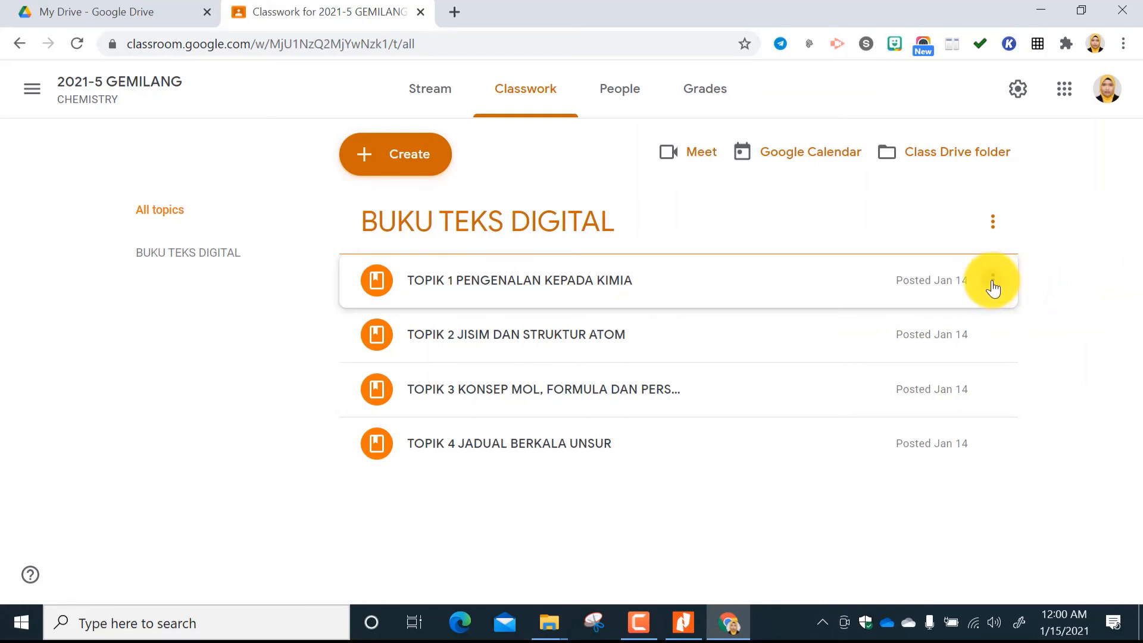
{"action": "left_click", "coordinate": [993, 284]}
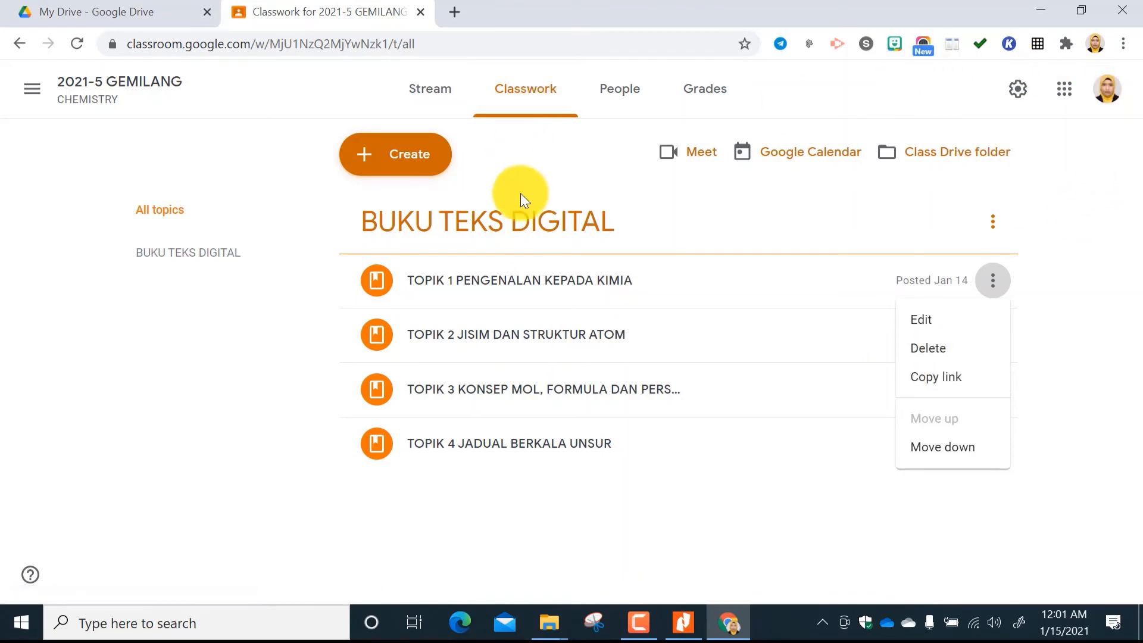
Close the Form 4 chemistry textbook PDF in Nitro Pro and switch to My Drive in Chrome.
{"action": "left_click", "coordinate": [1034, 11]}
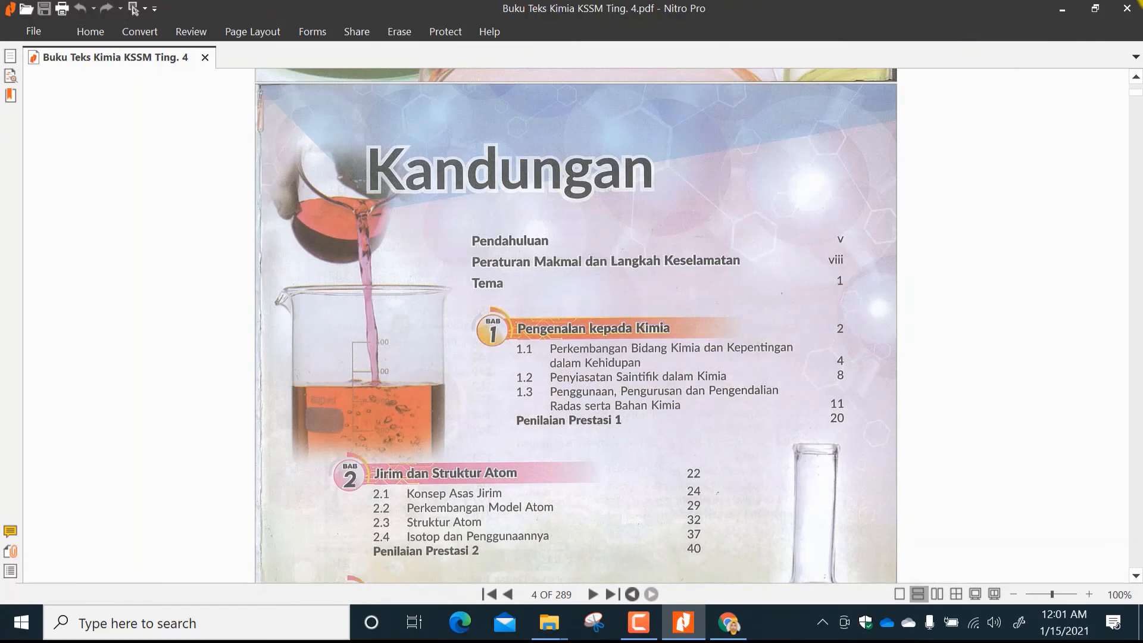
{"action": "left_click", "coordinate": [1127, 8]}
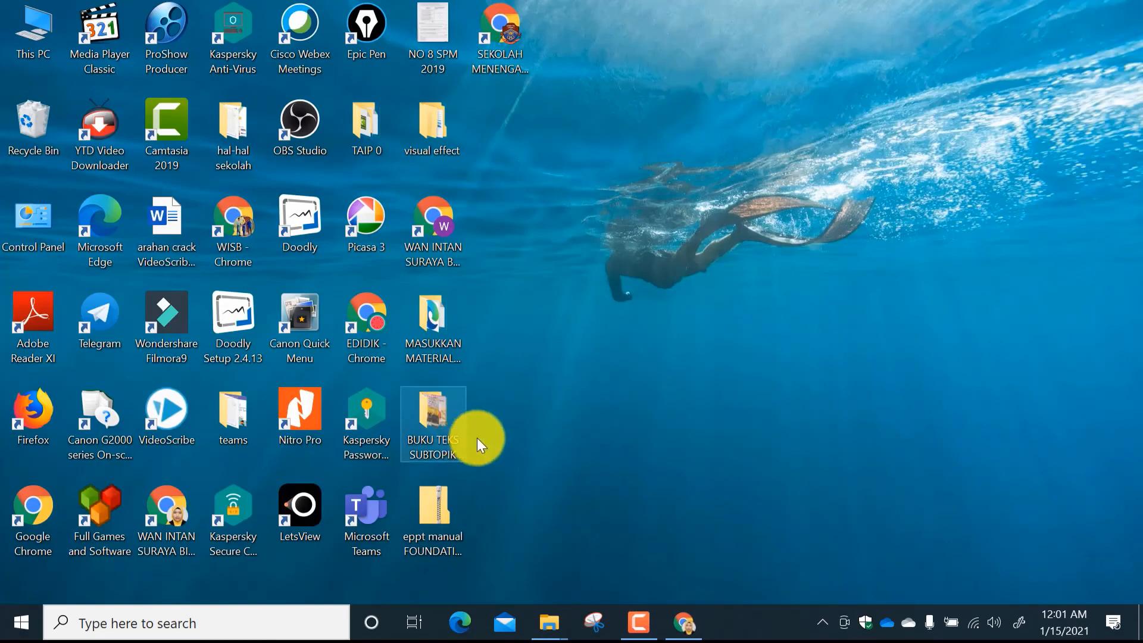
{"action": "left_click", "coordinate": [684, 622]}
{"action": "left_click", "coordinate": [216, 7]}
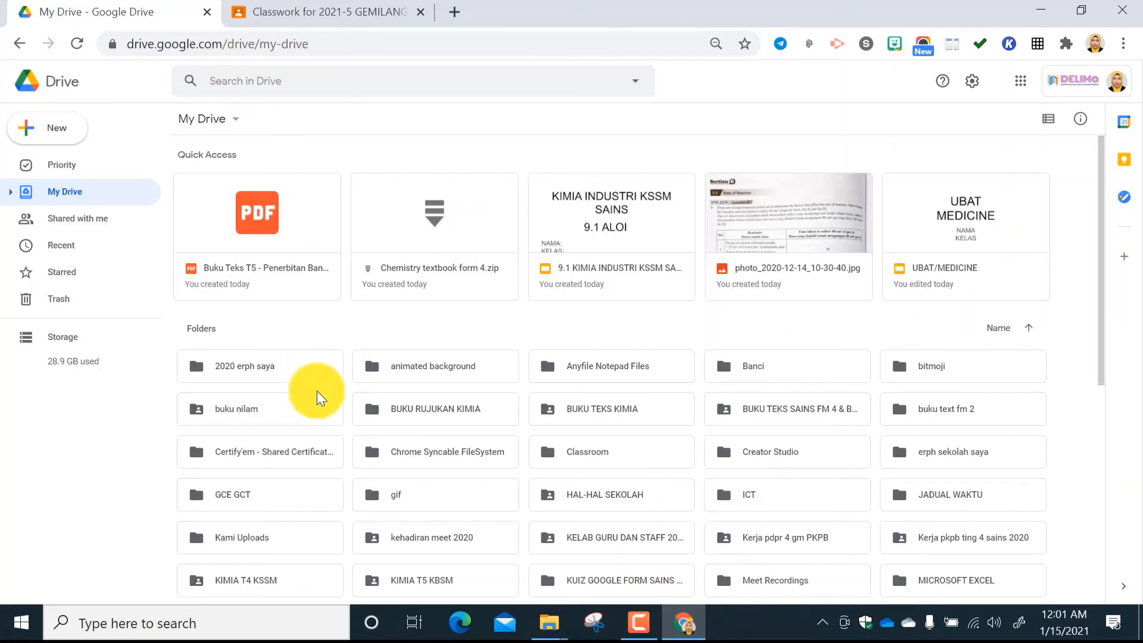
Create a folder named BUKU TEKS BY SUBTOPIC inside the KIMIA T4 KSSM folder.
{"action": "scroll", "coordinate": [417, 470], "scroll_direction": "down", "scroll_amount": 4}
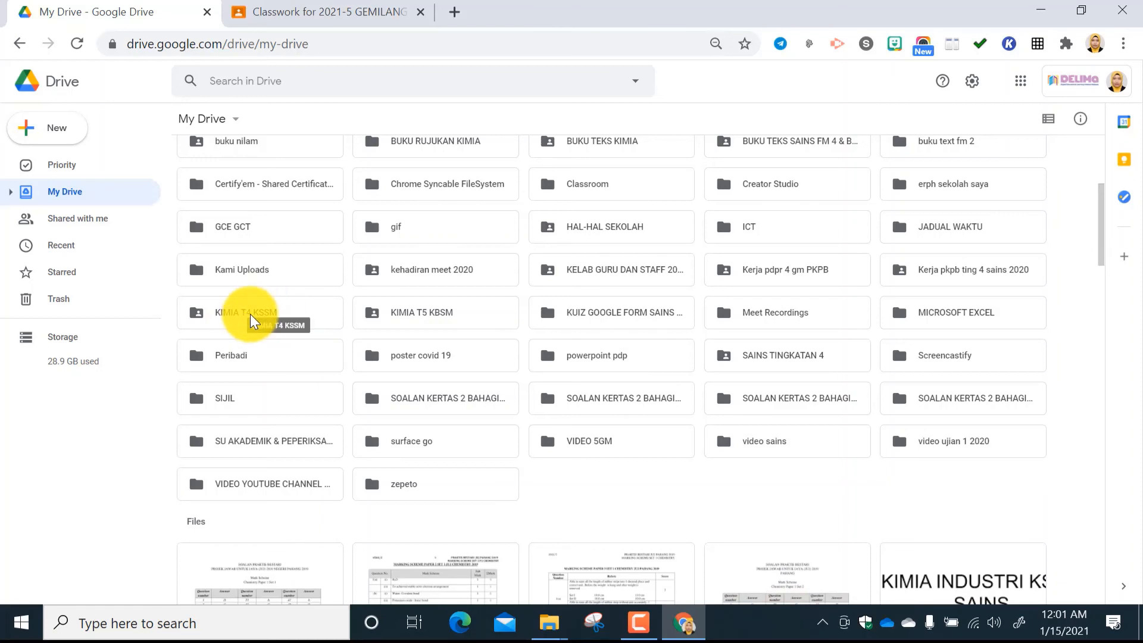
{"action": "double_click", "coordinate": [250, 314]}
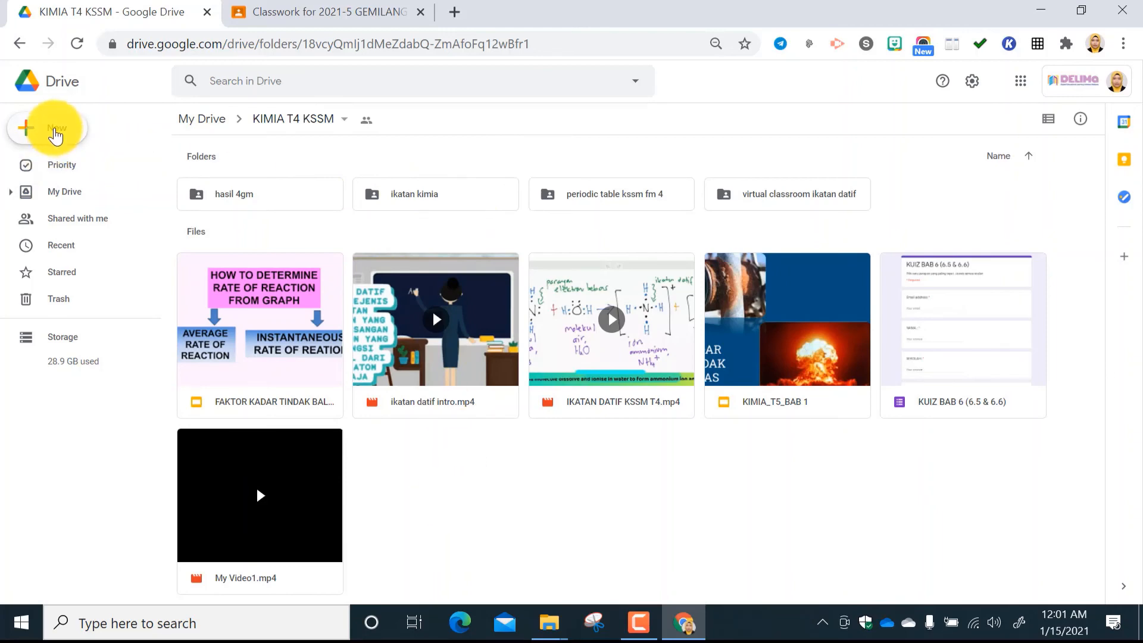
{"action": "left_click", "coordinate": [56, 133]}
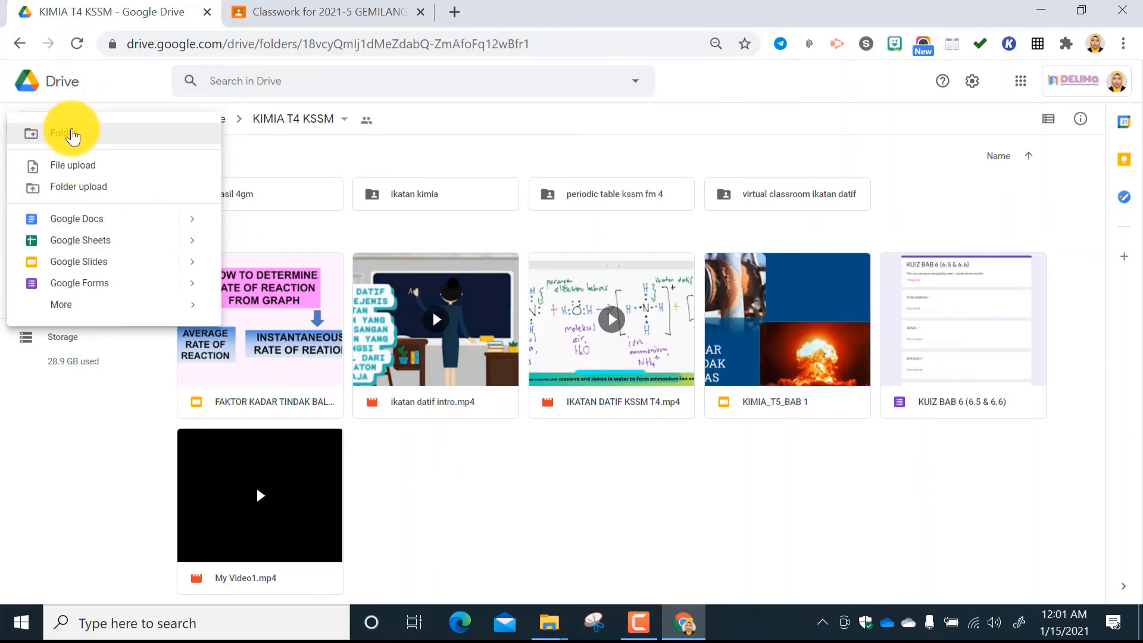
{"action": "left_click", "coordinate": [72, 134]}
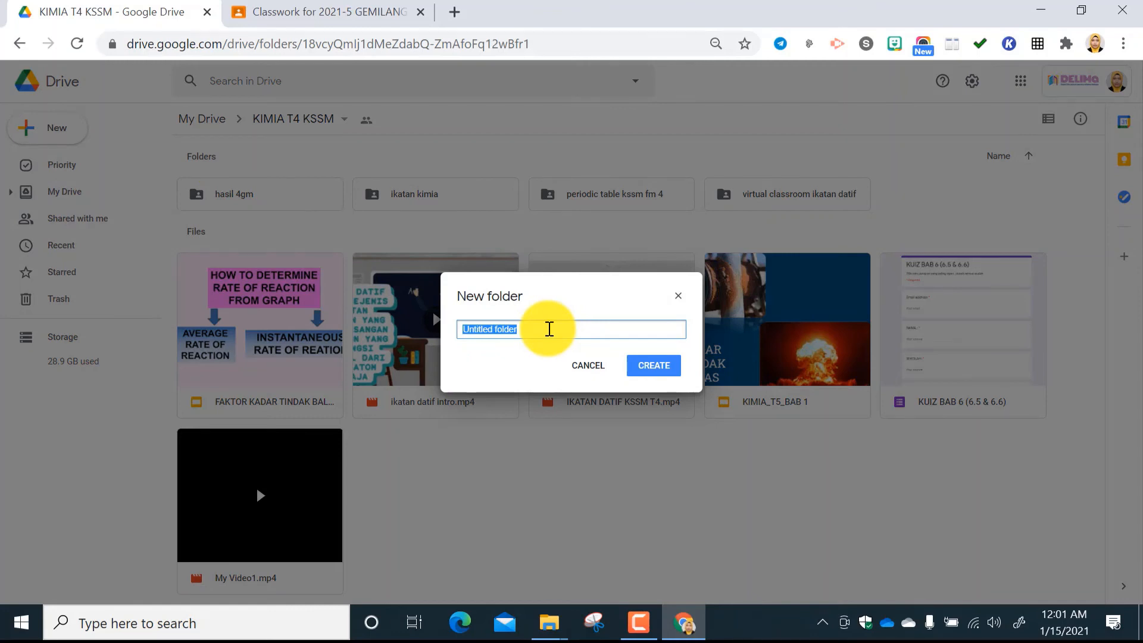
{"action": "key", "text": "BackSpace"}
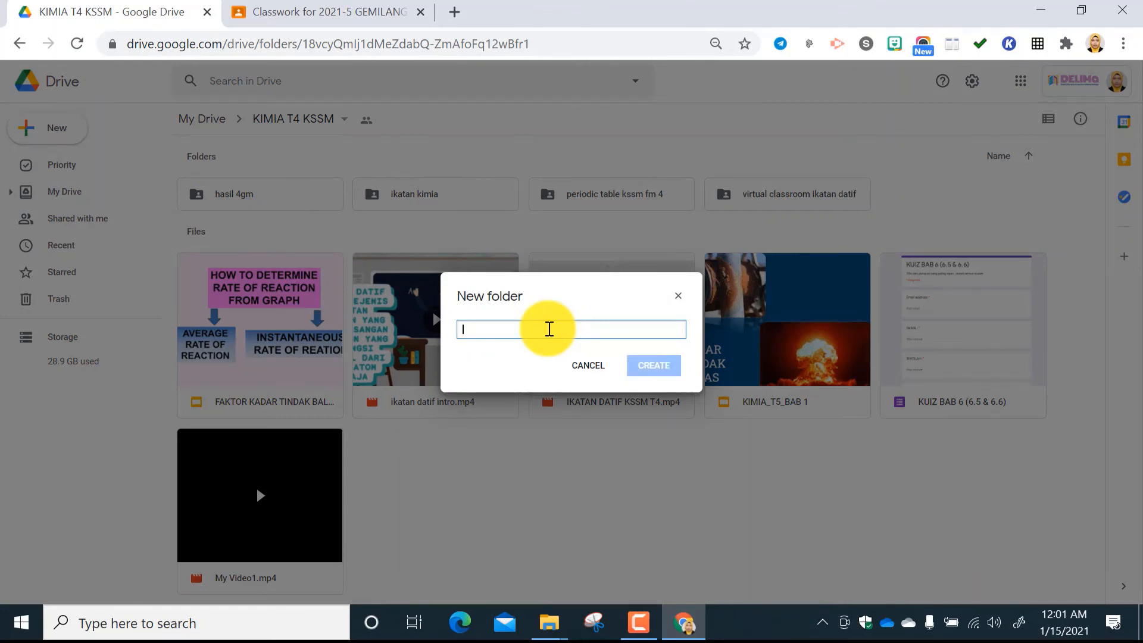
{"action": "type", "text": "BUKU TEKS BY SUBTOPIC"}
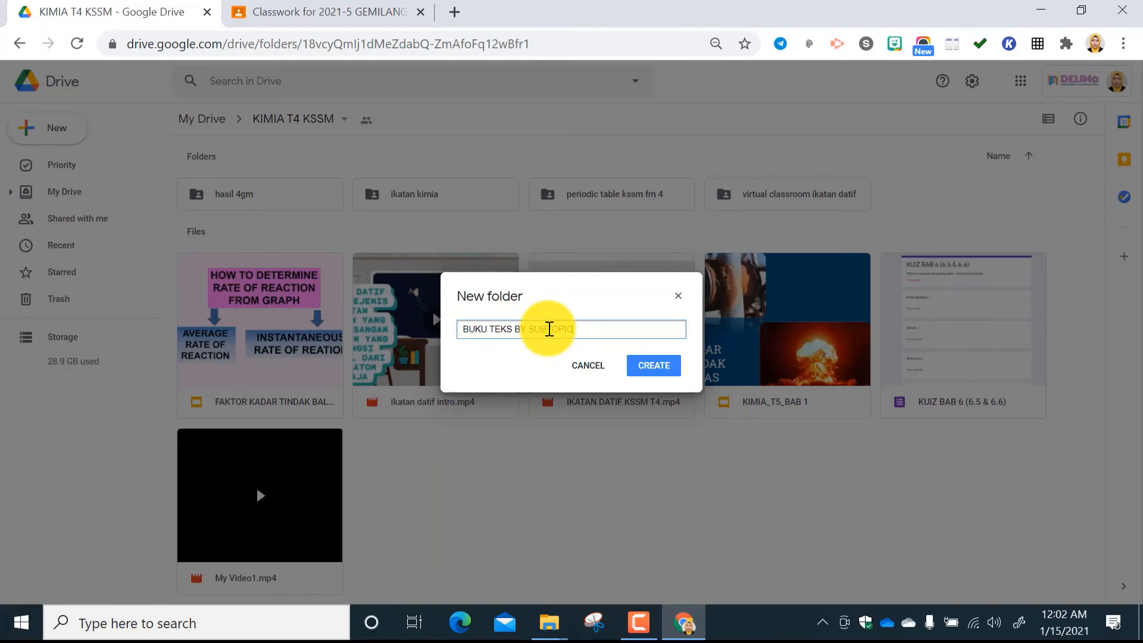
{"action": "left_click", "coordinate": [649, 372]}
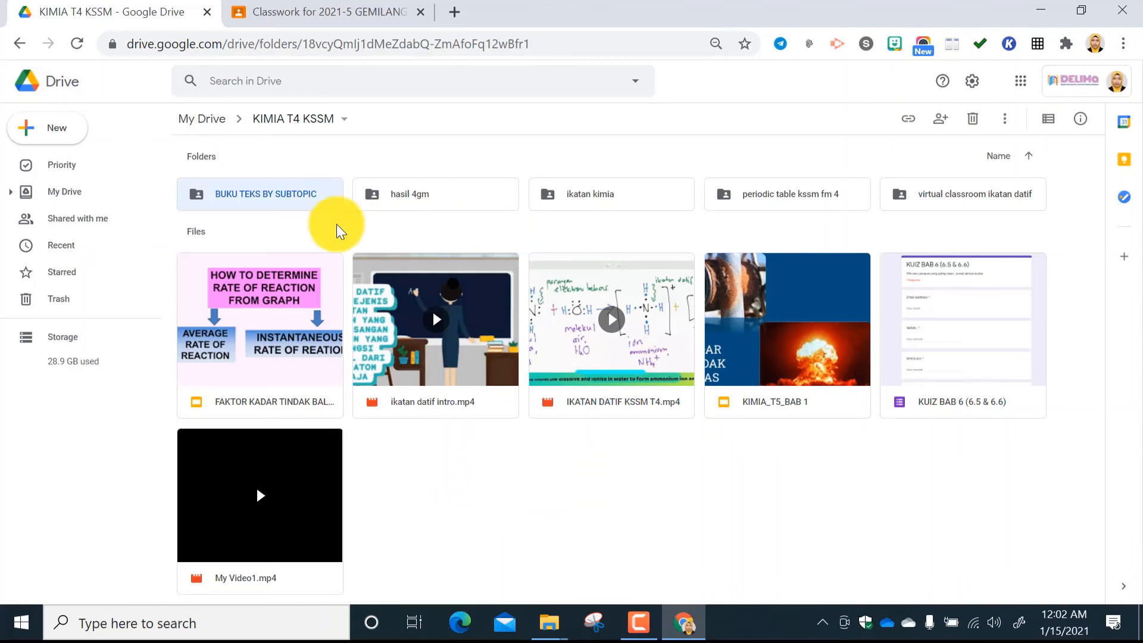
Upload the BUKU TEKS SUBTOPIK folder from the desktop into the BUKU TEKS BY SUBTOPIC folder.
{"action": "double_click", "coordinate": [269, 198]}
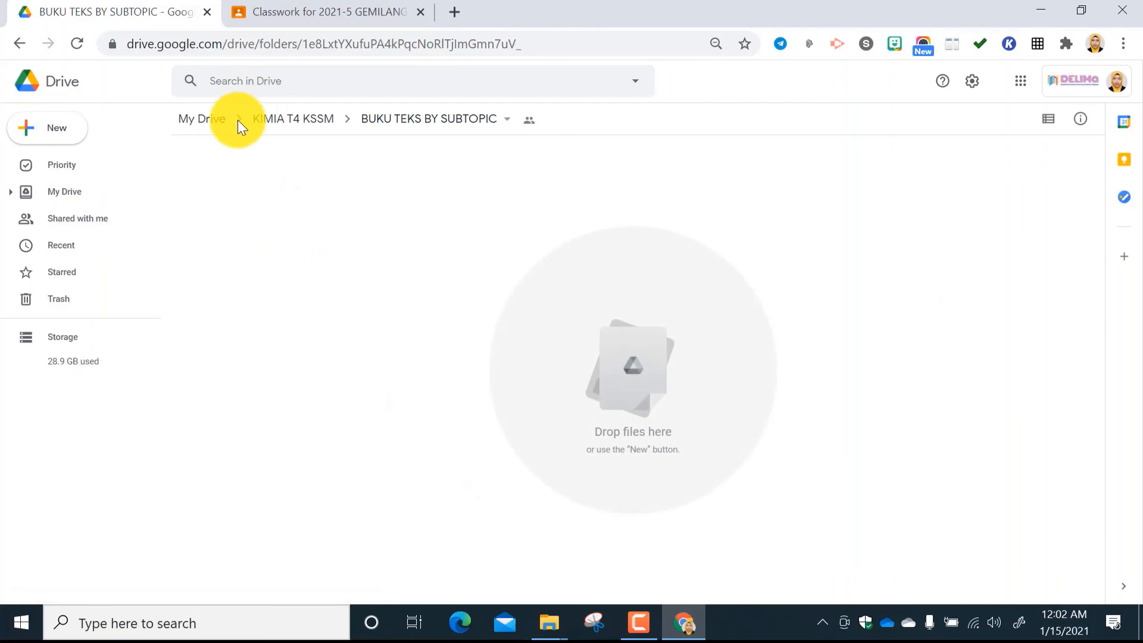
{"action": "left_click", "coordinate": [58, 129]}
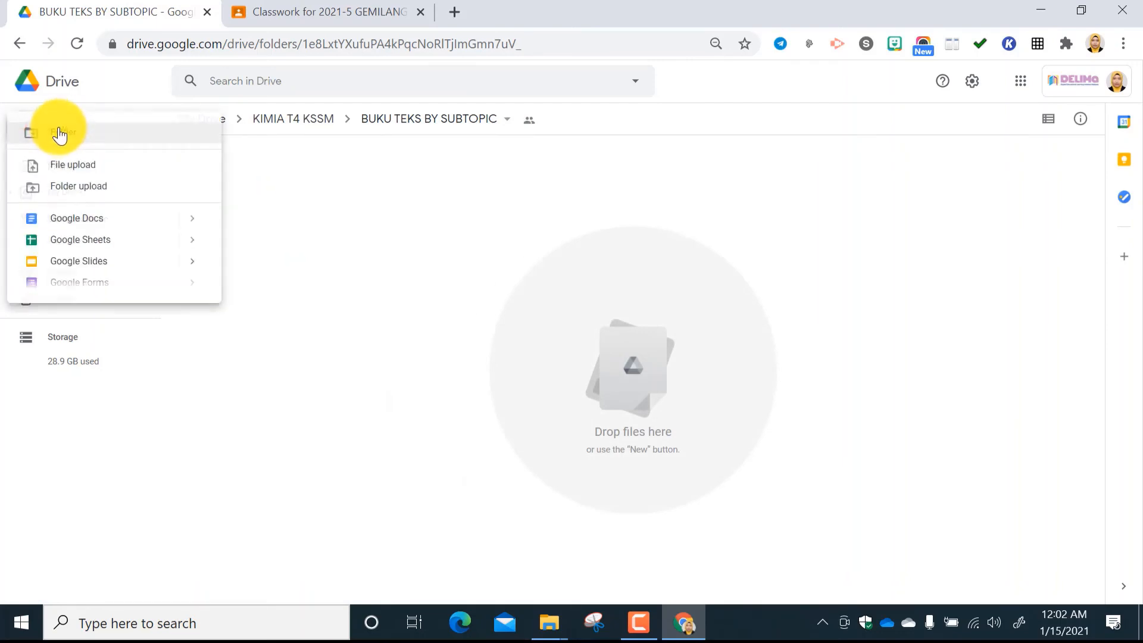
{"action": "left_click", "coordinate": [64, 184]}
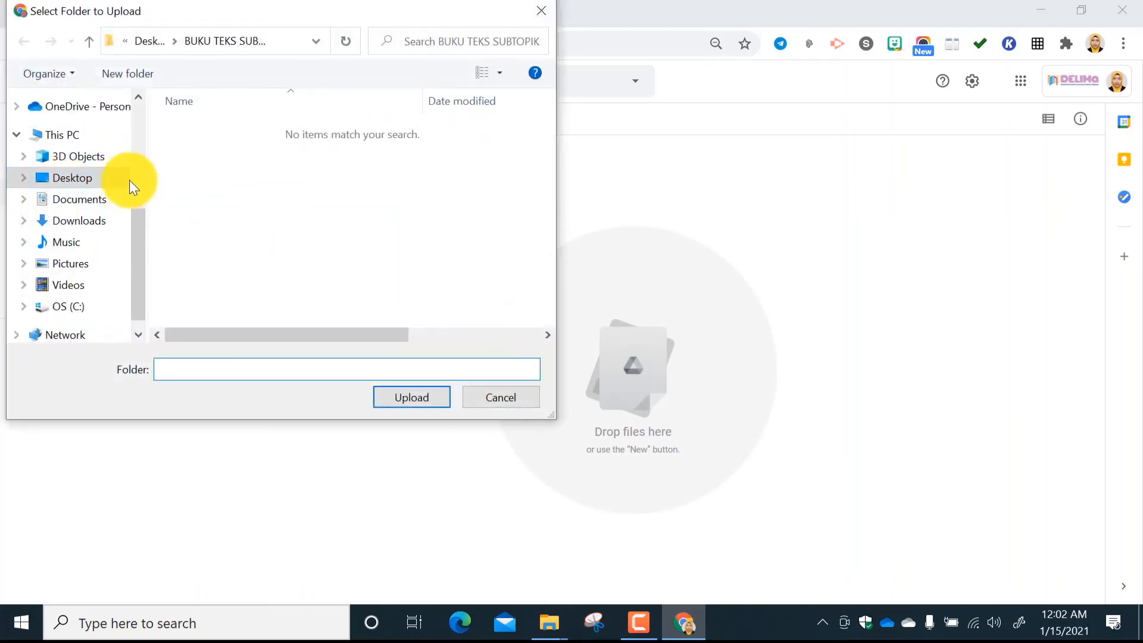
{"action": "left_click", "coordinate": [89, 179]}
{"action": "scroll", "coordinate": [289, 268], "scroll_direction": "down", "scroll_amount": 1}
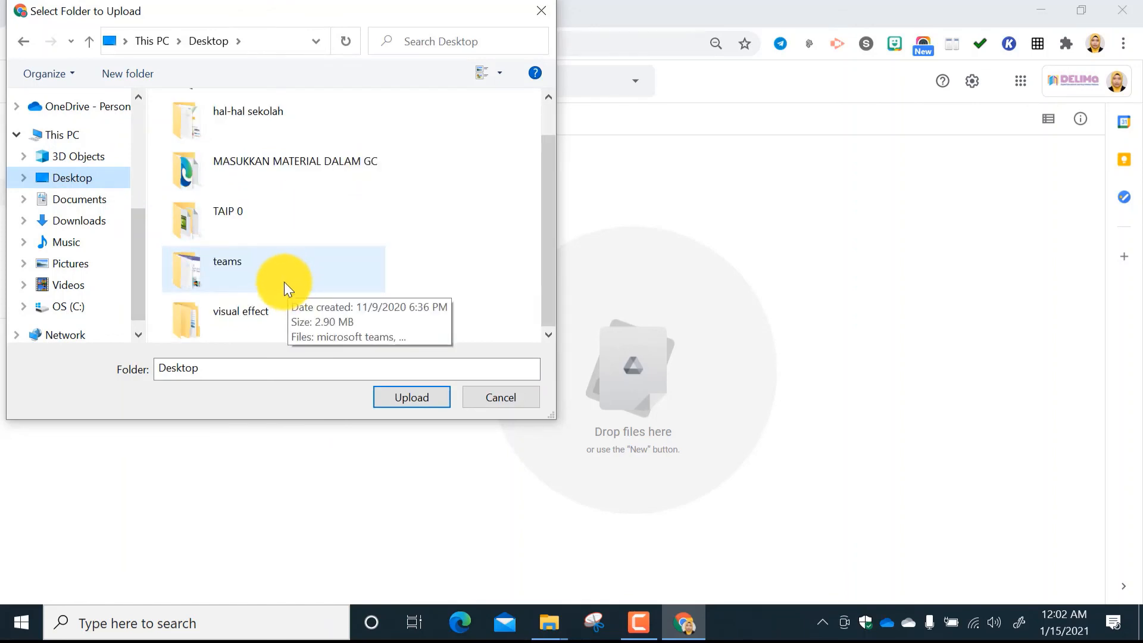
{"action": "scroll", "coordinate": [283, 280], "scroll_direction": "up", "scroll_amount": 1}
{"action": "left_click", "coordinate": [274, 121]}
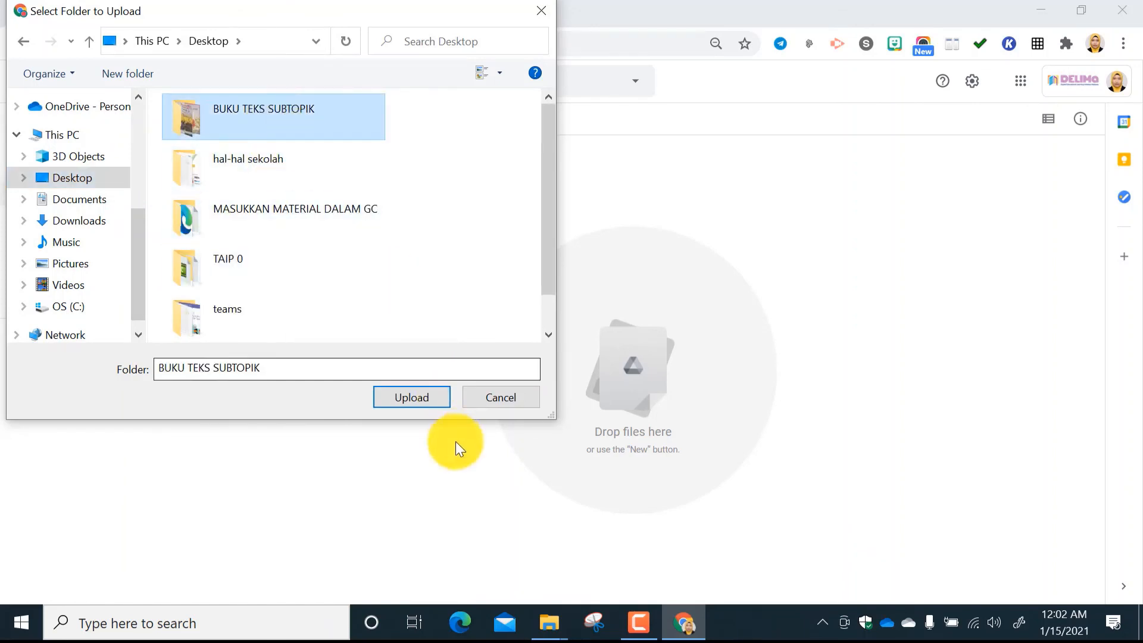
{"action": "left_click", "coordinate": [424, 398]}
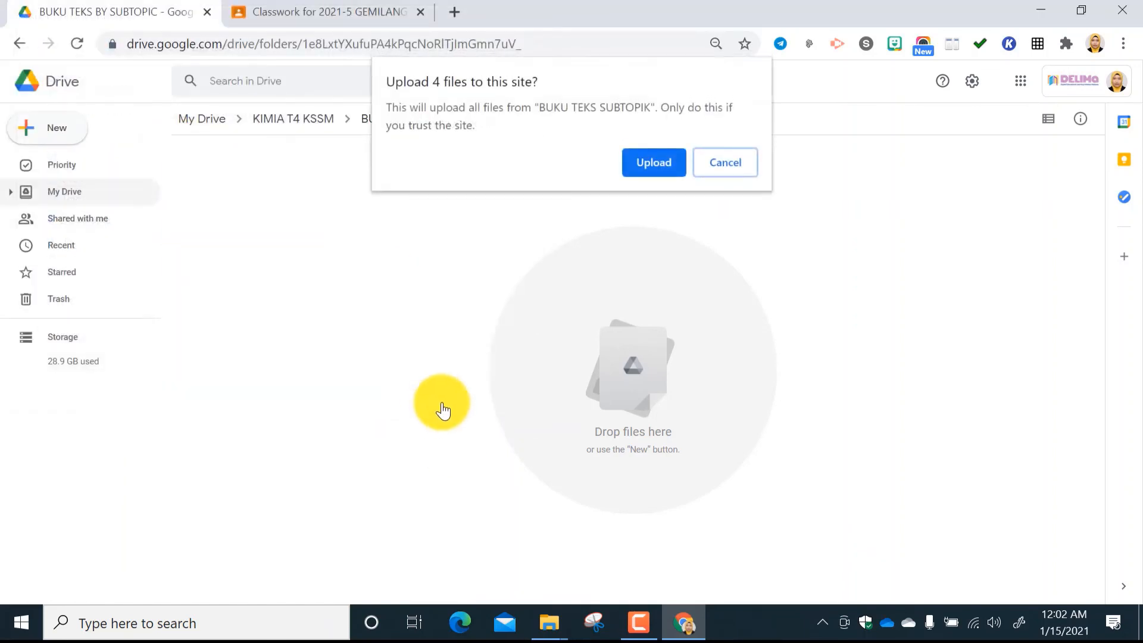
{"action": "left_click", "coordinate": [673, 161]}
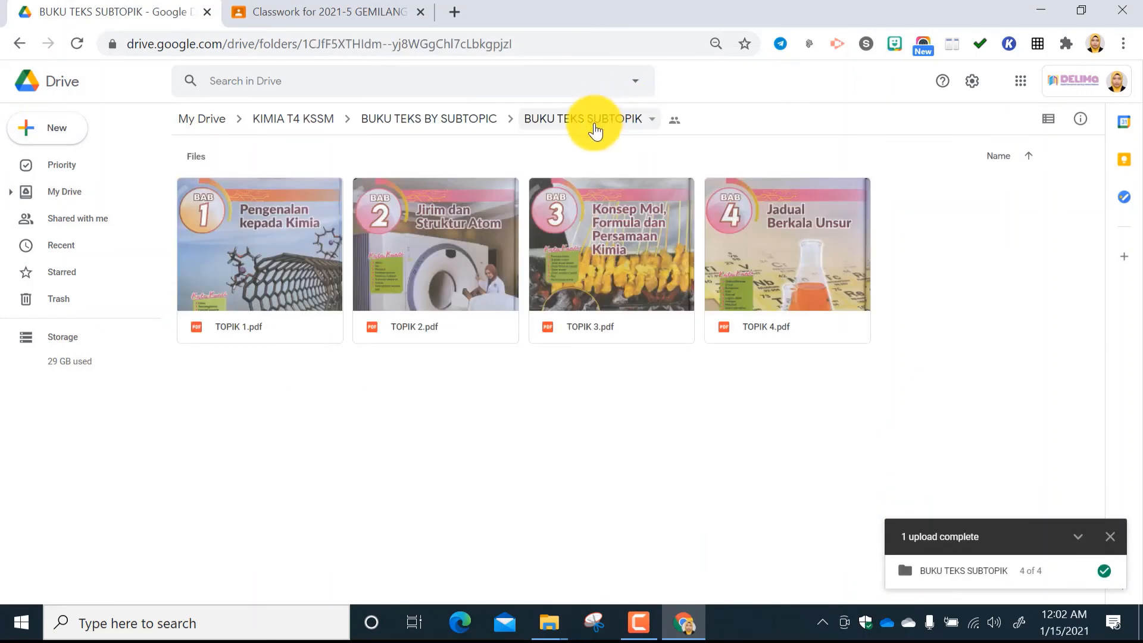
Dismiss the upload notification, check the PDFs inside the uploaded BUKU TEKS SUBTOPIK folder, and return to BUKU TEKS BY SUBTOPIC.
{"action": "left_click", "coordinate": [593, 122]}
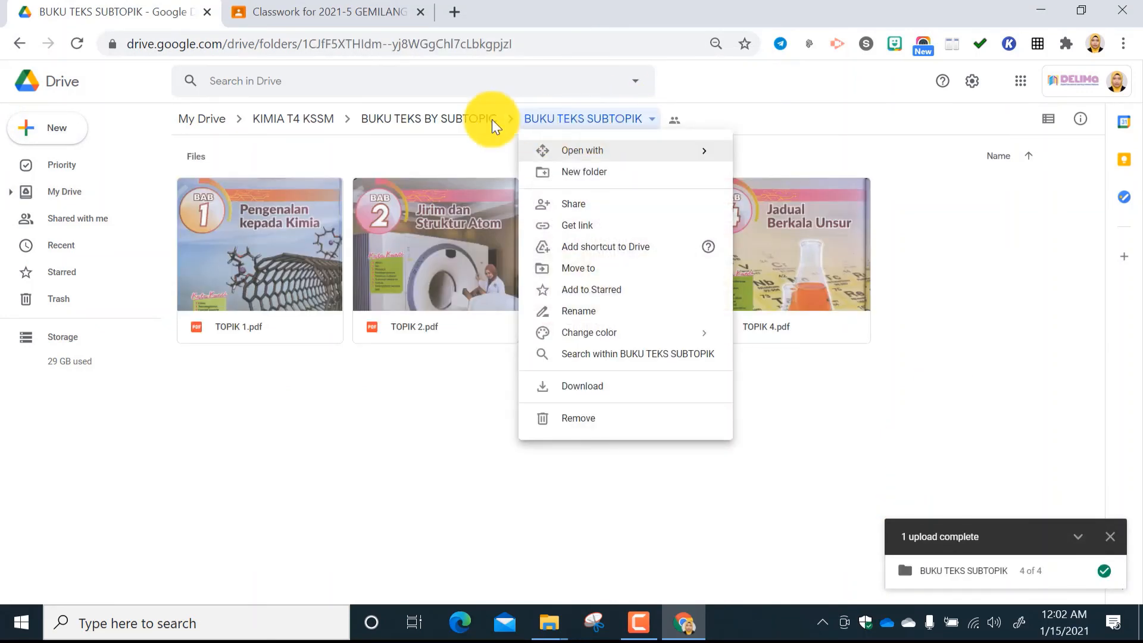
{"action": "left_click", "coordinate": [464, 120]}
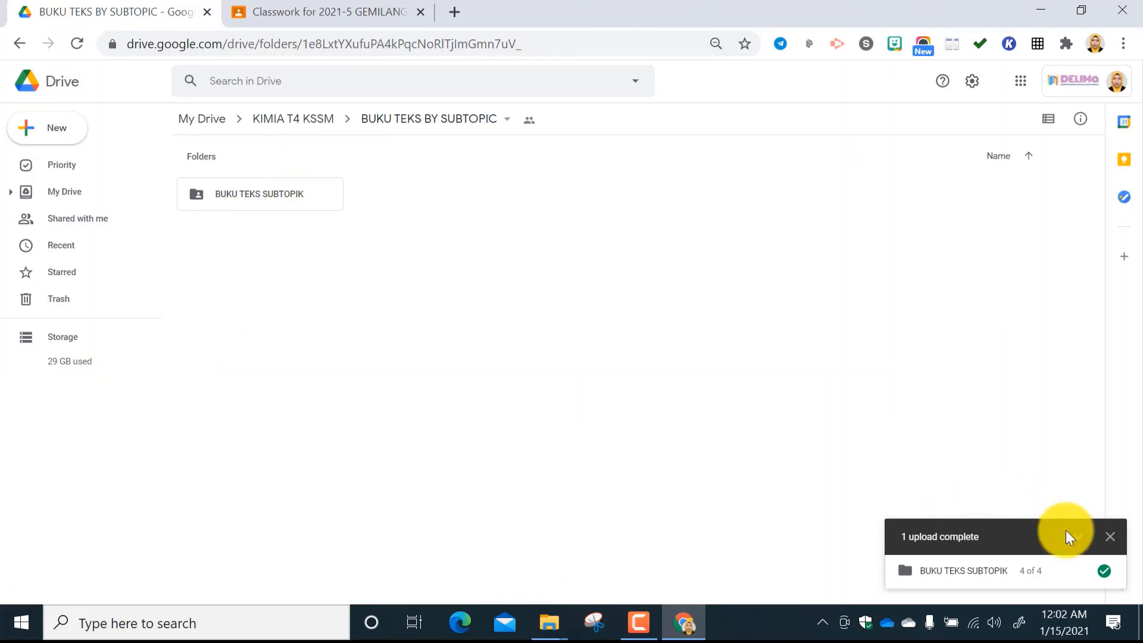
{"action": "left_click", "coordinate": [1111, 538]}
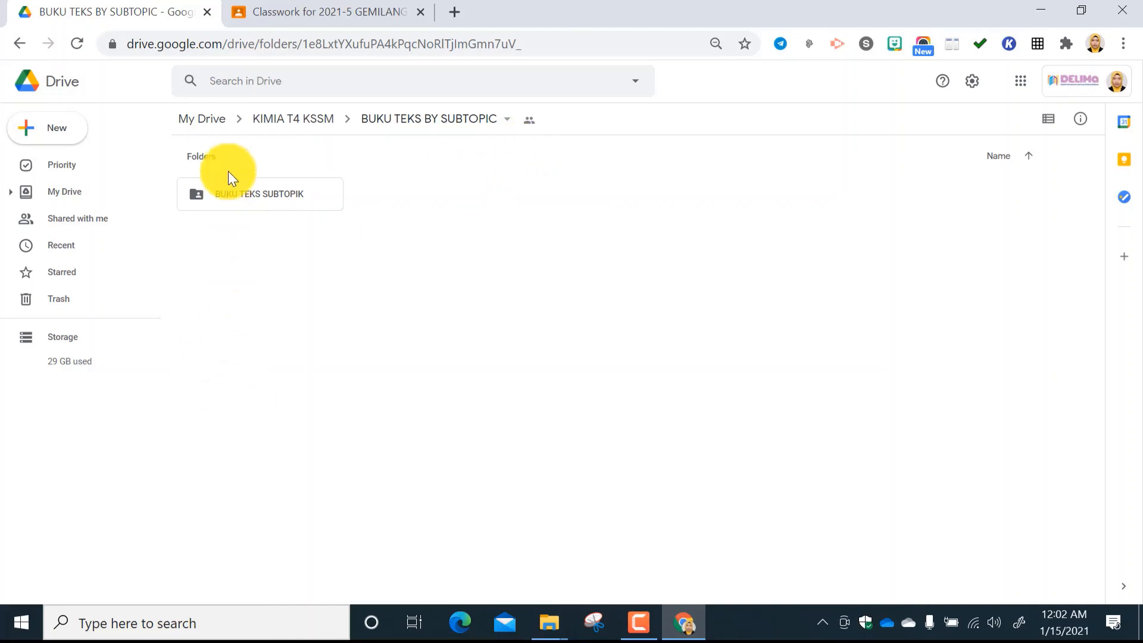
{"action": "double_click", "coordinate": [302, 198]}
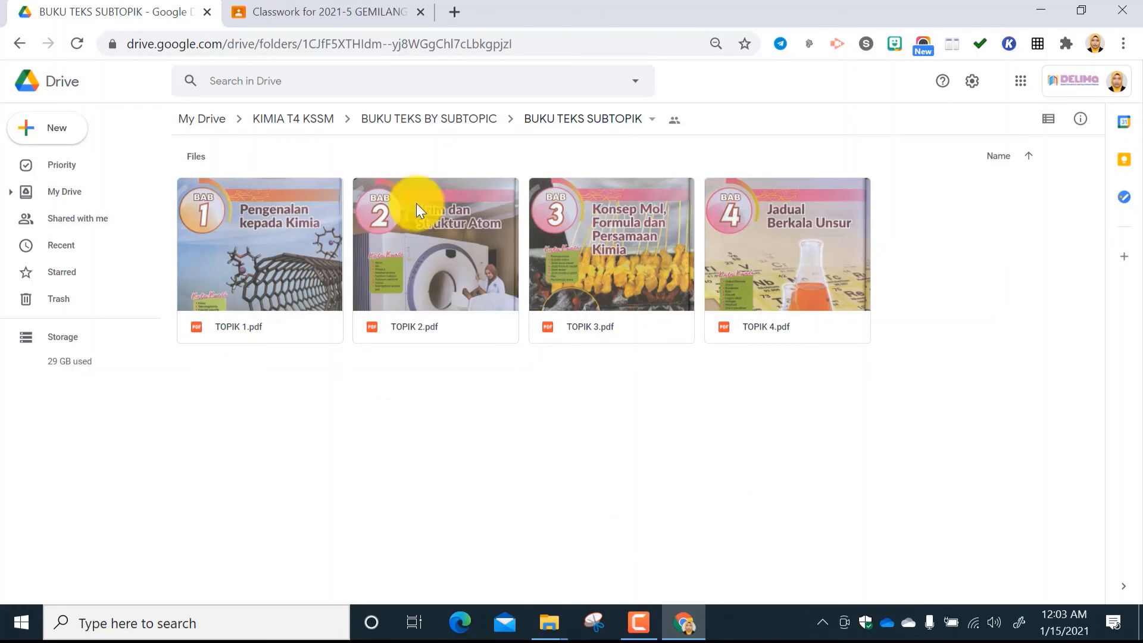
{"action": "left_click", "coordinate": [564, 125]}
{"action": "left_click", "coordinate": [470, 122]}
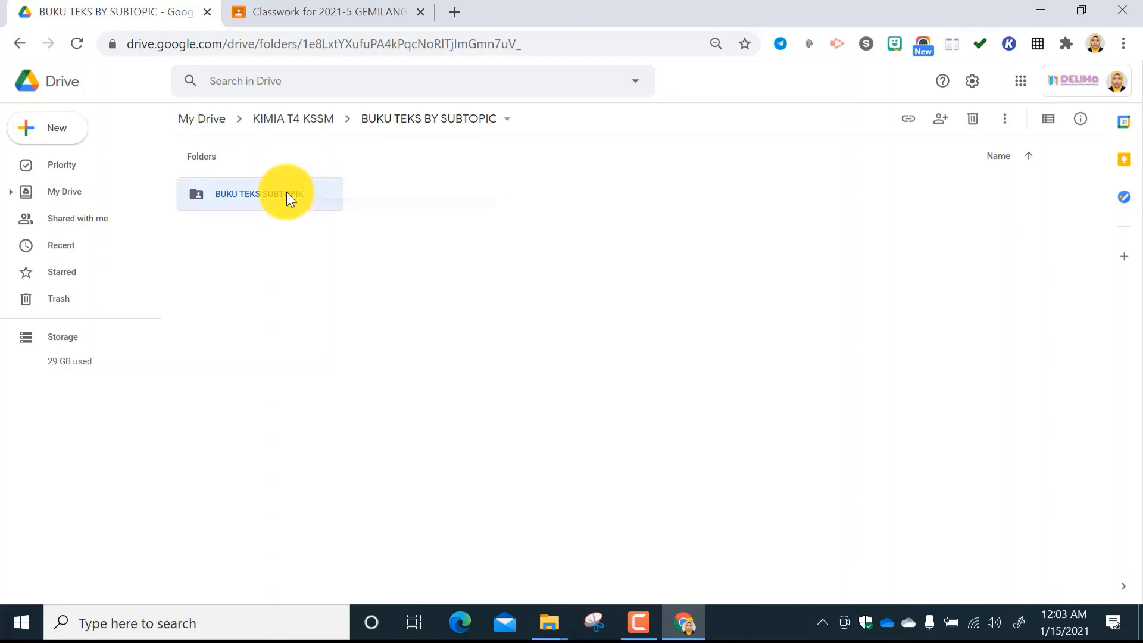
Get the link of the BUKU TEKS SUBTOPIK folder, keep its access at Anyone with the link, and finish.
{"action": "right_click", "coordinate": [286, 193]}
{"action": "left_click", "coordinate": [328, 266]}
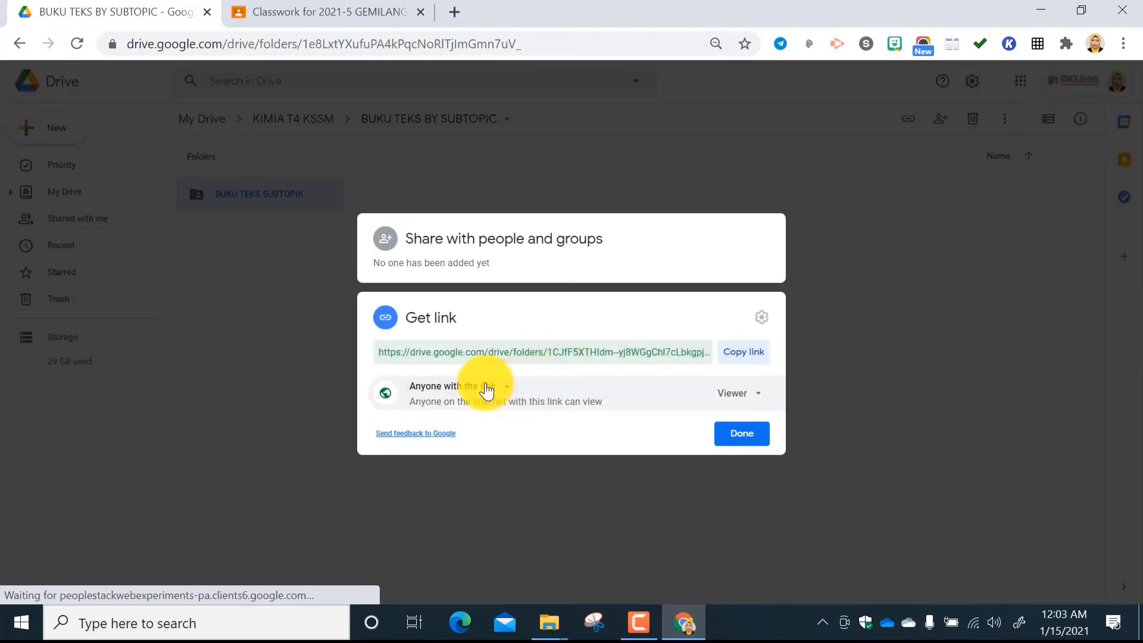
{"action": "left_click", "coordinate": [509, 391]}
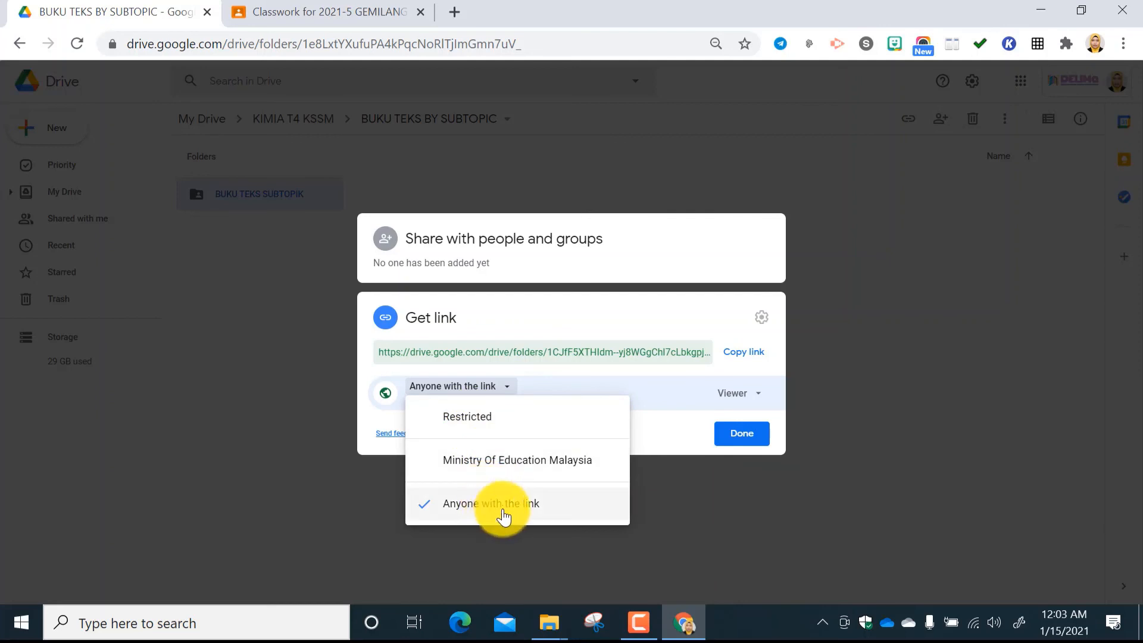
{"action": "left_click", "coordinate": [638, 494]}
{"action": "left_click", "coordinate": [734, 437]}
Review the folder link's access choices and its Viewer, Commenter and Editor roles, leaving the settings as they are.
{"action": "right_click", "coordinate": [292, 192]}
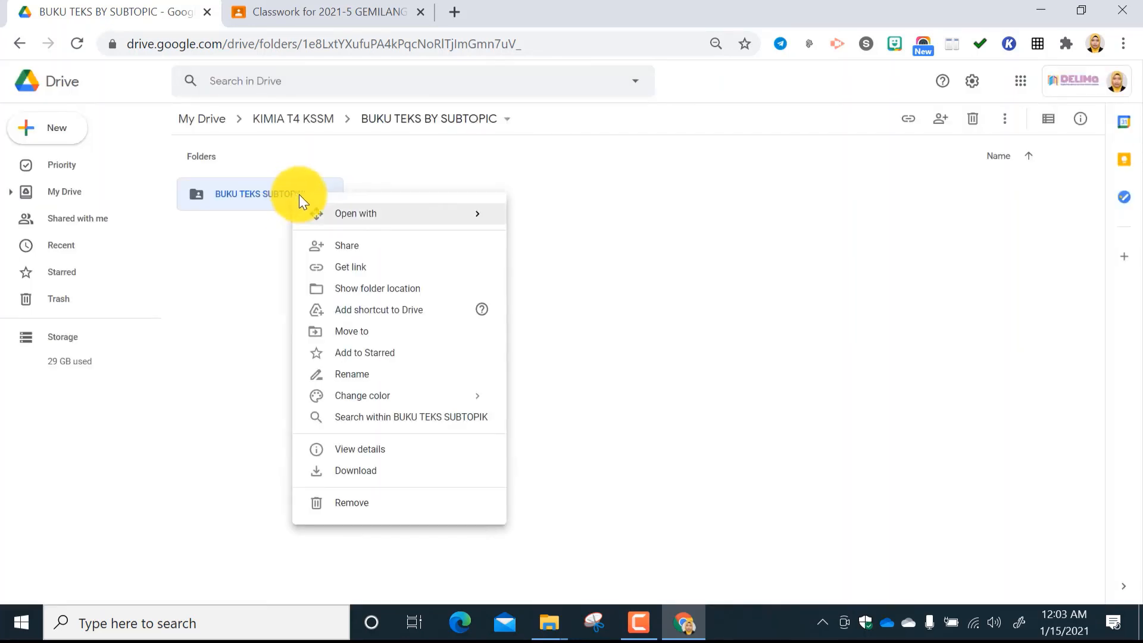
{"action": "left_click", "coordinate": [356, 266]}
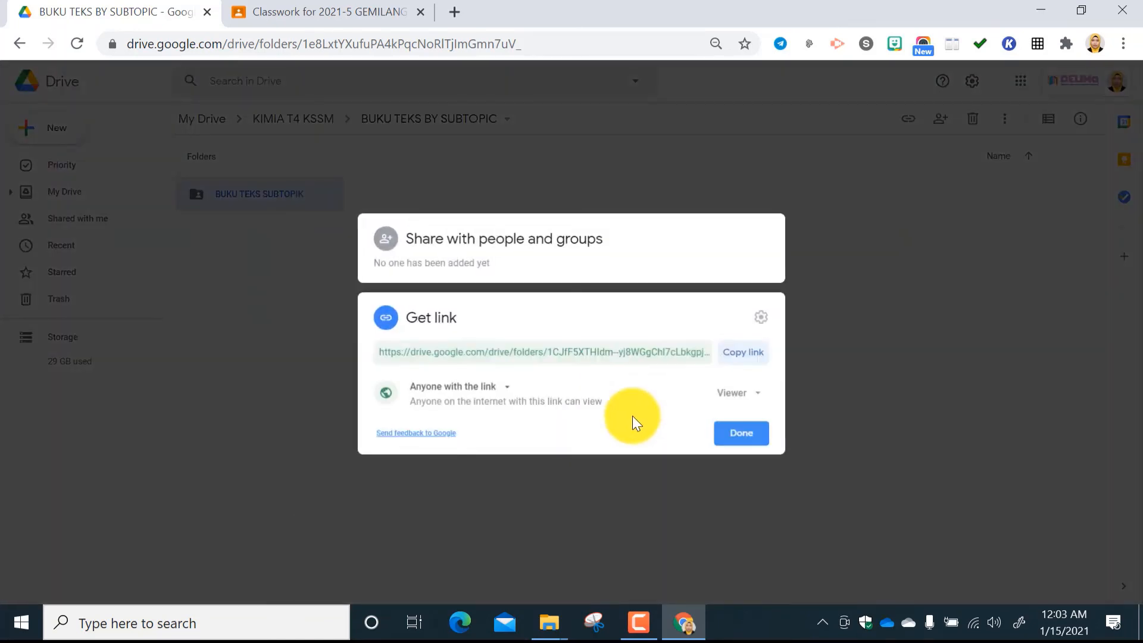
{"action": "left_click", "coordinate": [509, 390]}
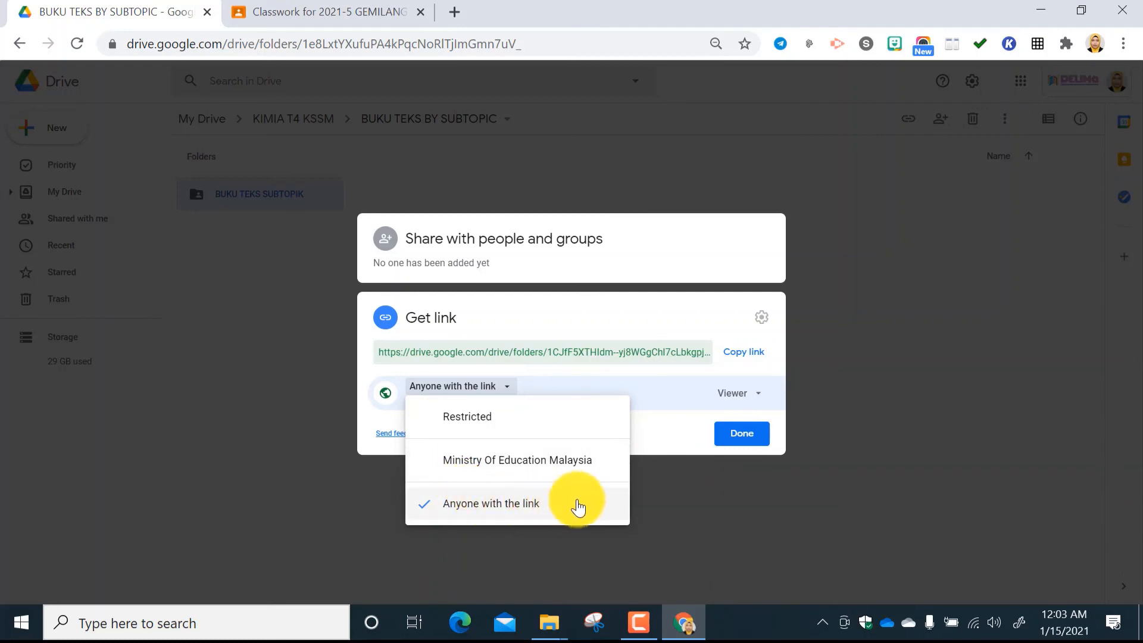
{"action": "left_click", "coordinate": [761, 398]}
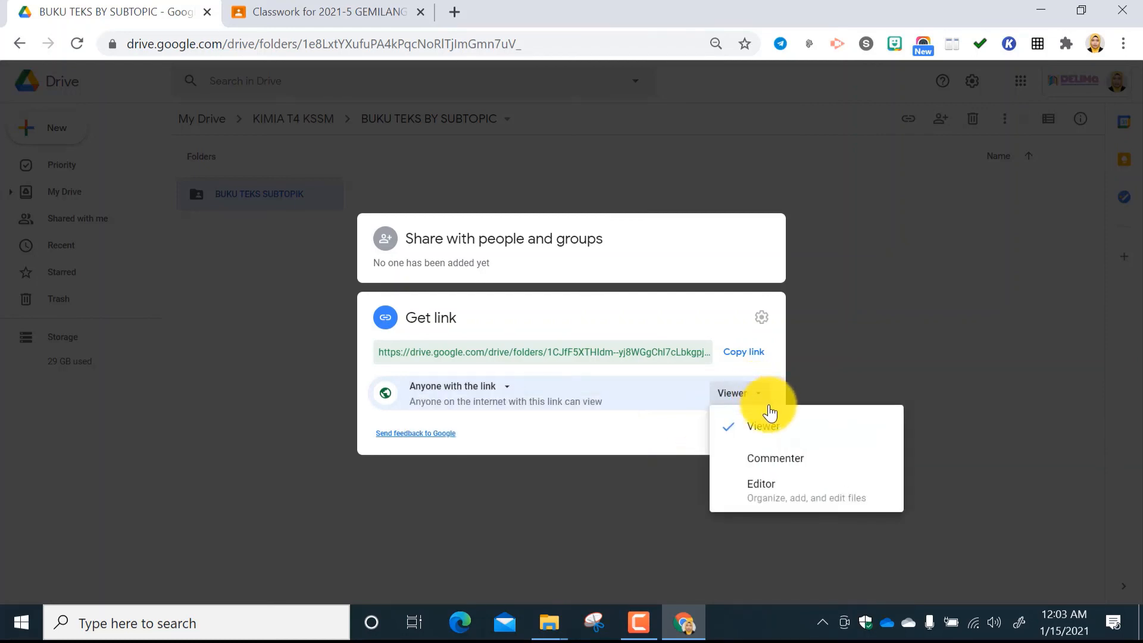
{"action": "left_click", "coordinate": [827, 363]}
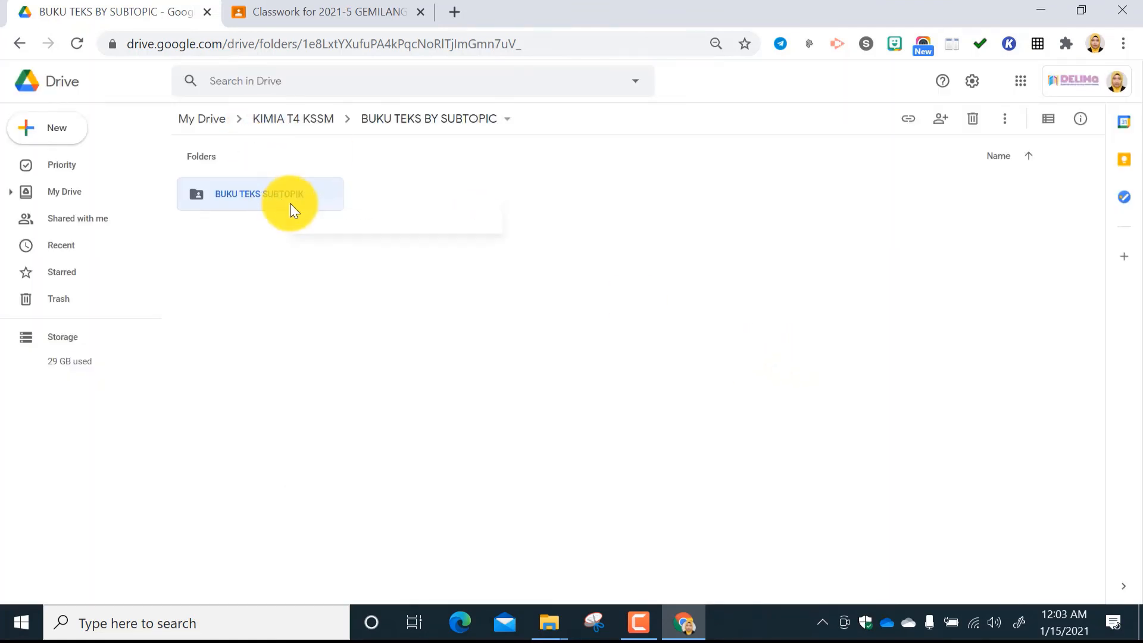
Copy the sharing link of the BUKU TEKS SUBTOPIK folder.
{"action": "right_click", "coordinate": [290, 203]}
{"action": "left_click", "coordinate": [355, 278]}
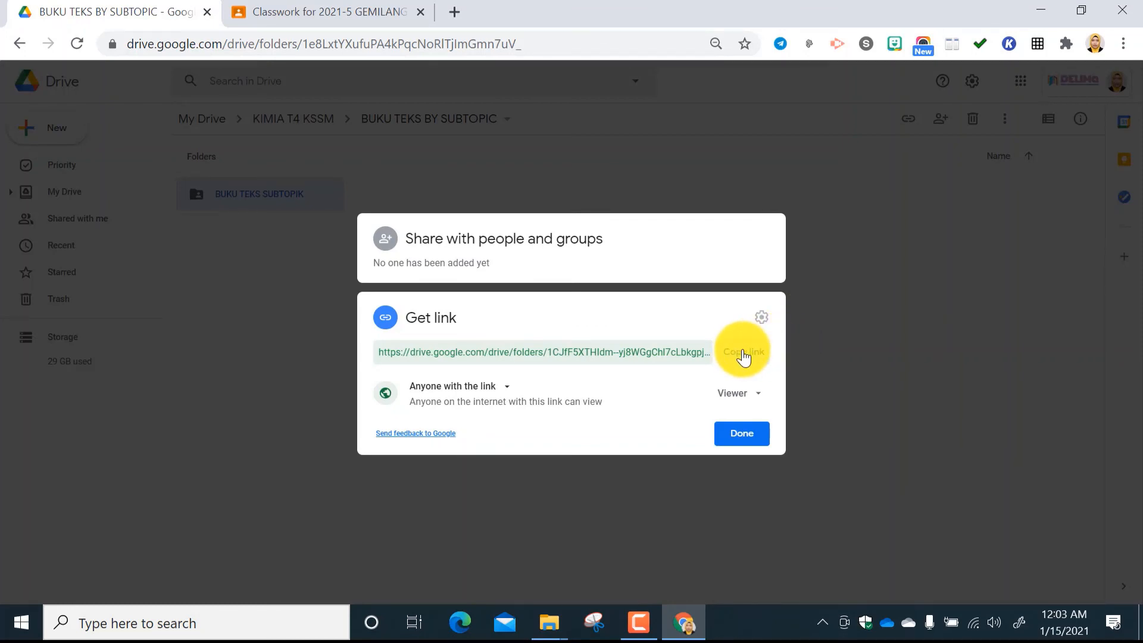
{"action": "left_click", "coordinate": [744, 355]}
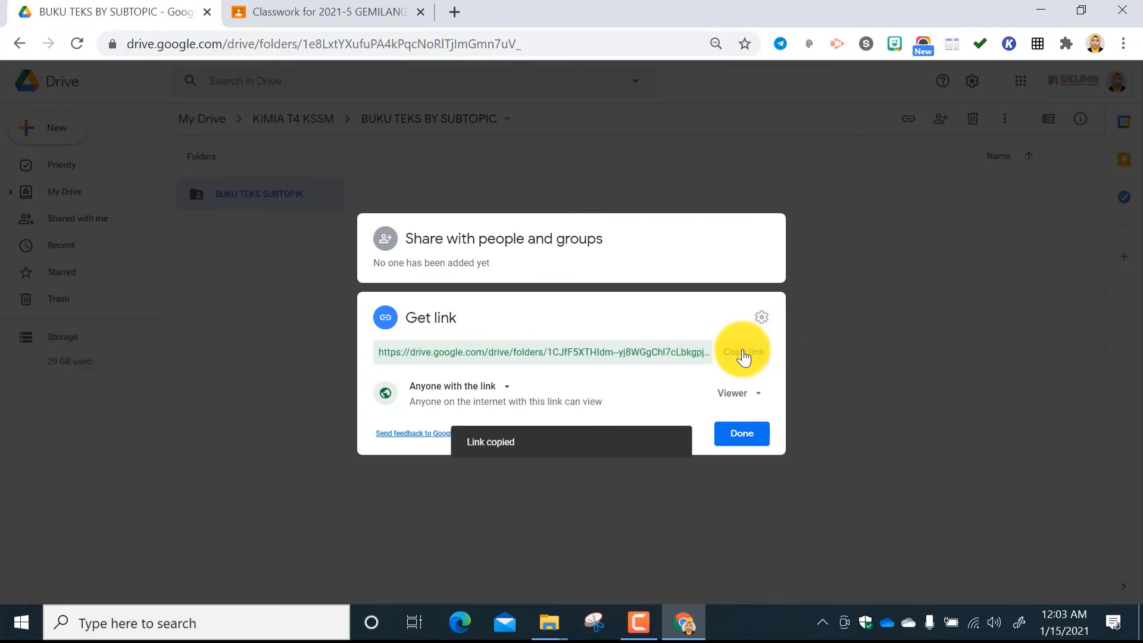
Switch to Telegram from the desktop, find the Saved Messages chat, and go to its latest message.
{"action": "left_click", "coordinate": [1047, 14]}
{"action": "double_click", "coordinate": [114, 306]}
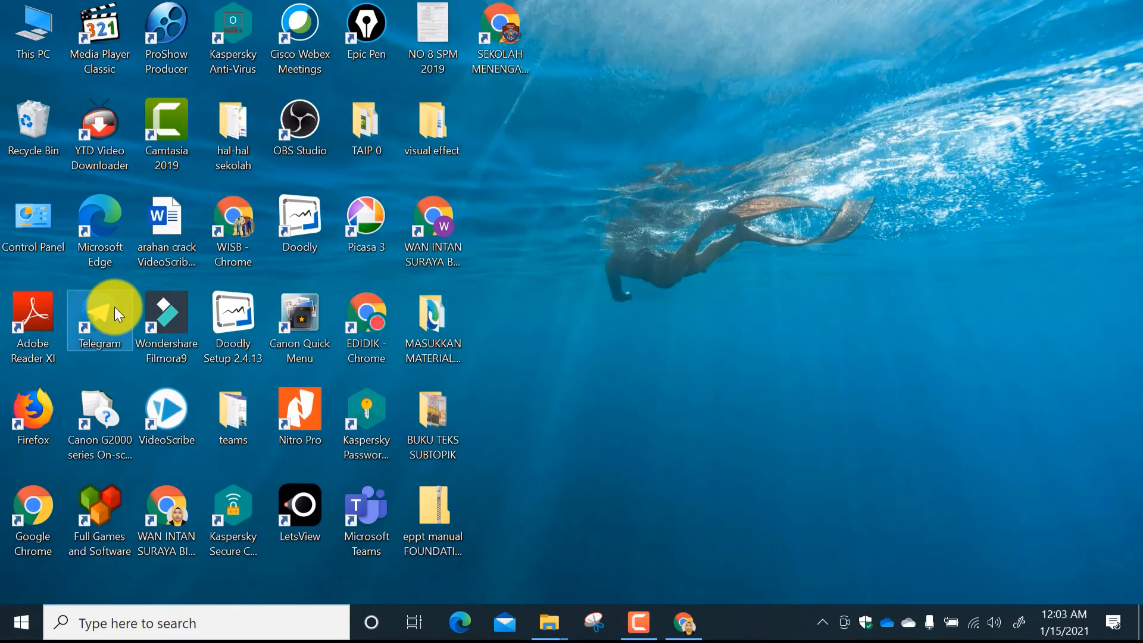
{"action": "type", "text": "sa"}
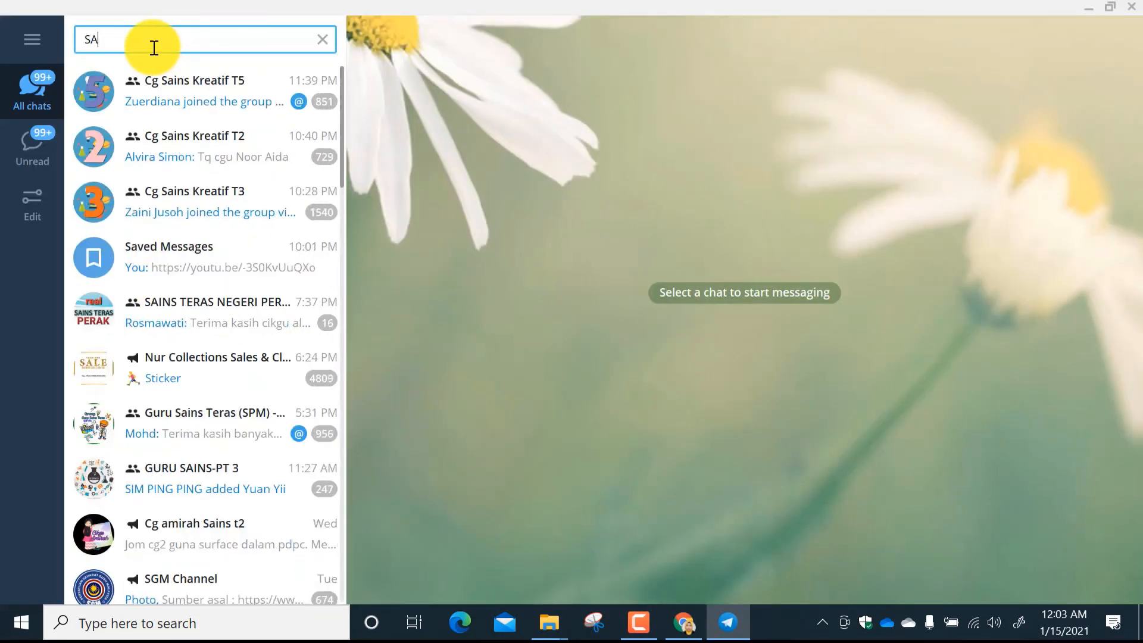
{"action": "left_click", "coordinate": [153, 249]}
{"action": "scroll", "coordinate": [537, 522], "scroll_direction": "down", "scroll_amount": 5}
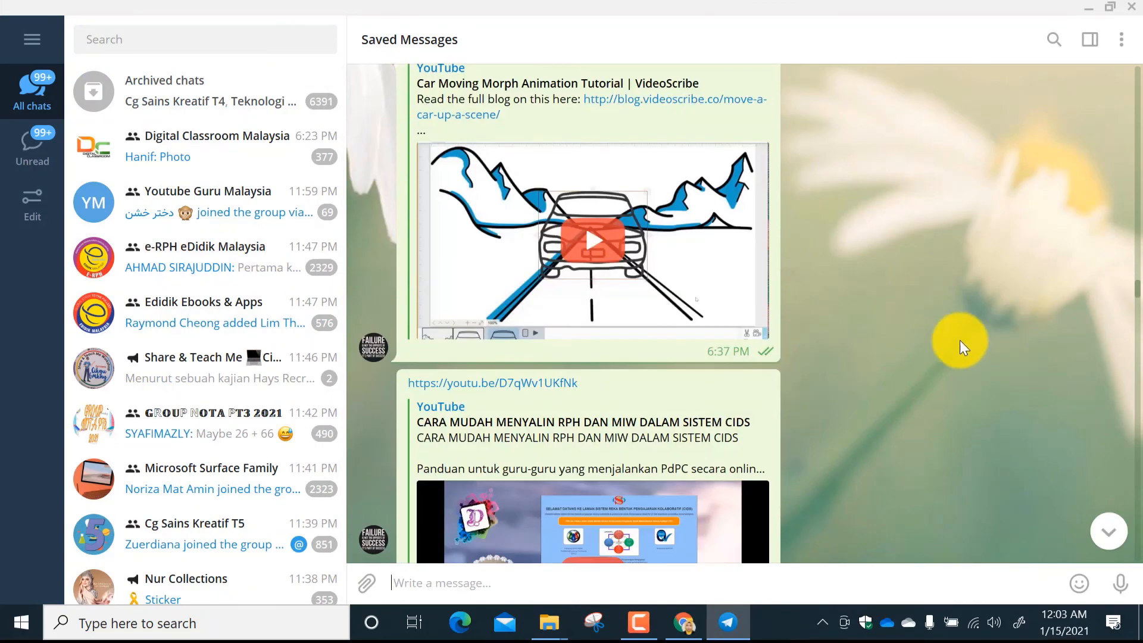
{"action": "left_click_drag", "start_coordinate": [1139, 279], "coordinate": [1140, 570]}
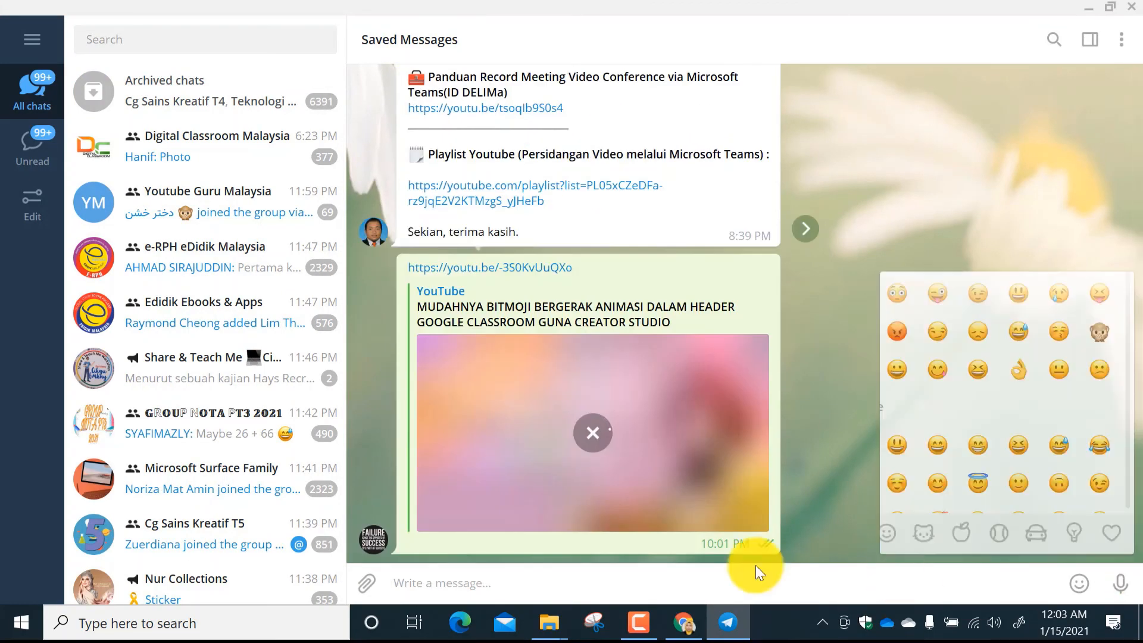
Paste the copied Drive folder link into the Saved Messages chat and send it.
{"action": "right_click", "coordinate": [453, 579]}
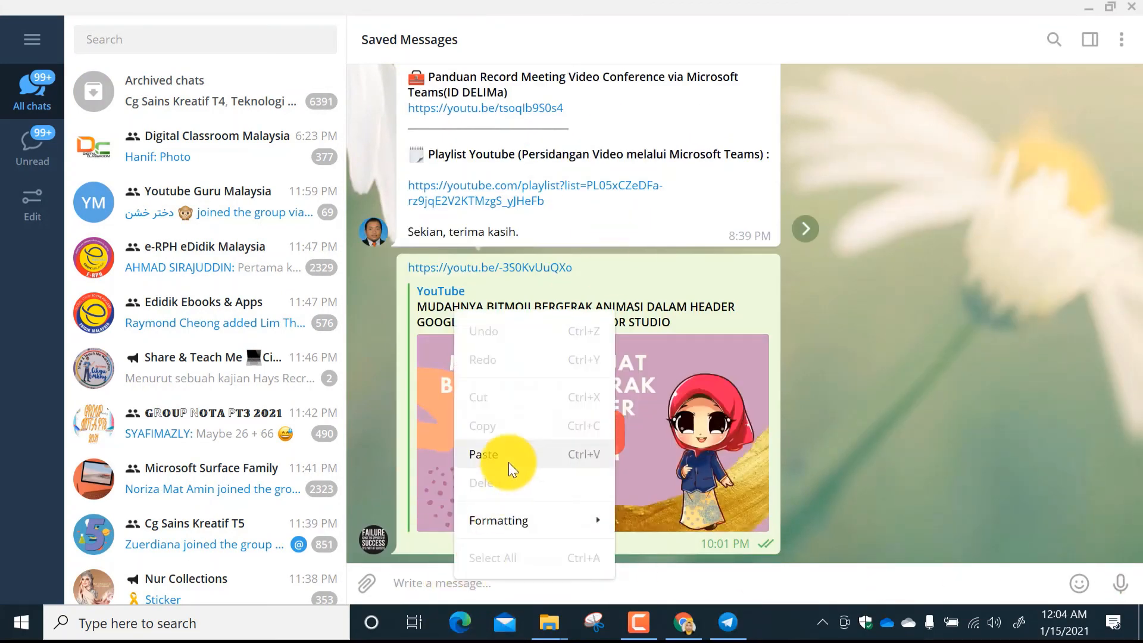
{"action": "left_click", "coordinate": [511, 458]}
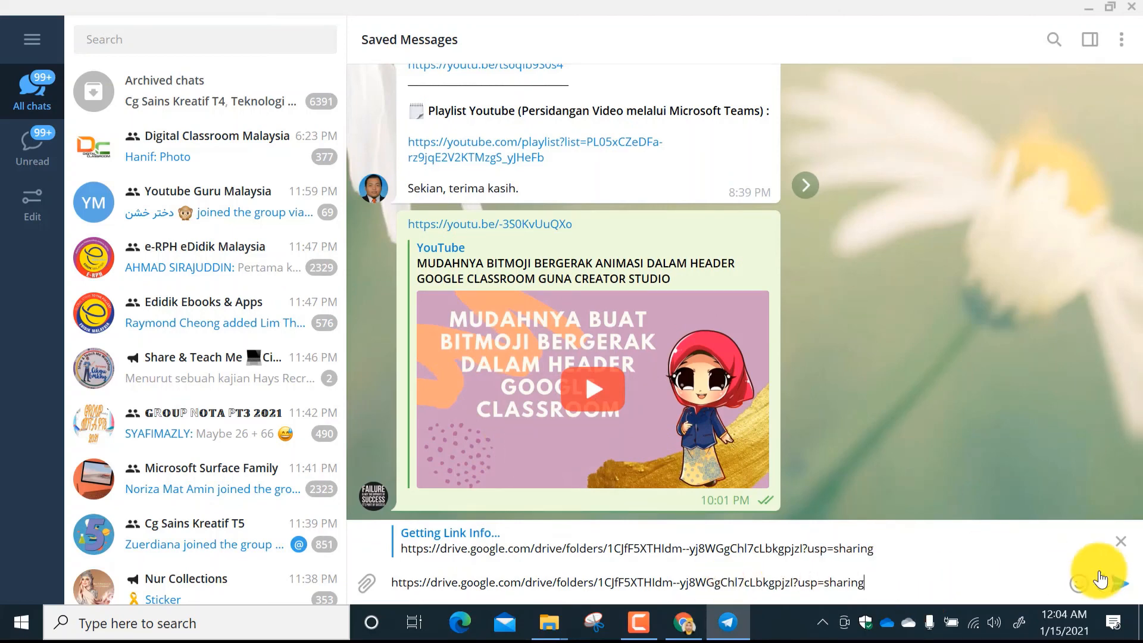
{"action": "left_click", "coordinate": [1118, 581]}
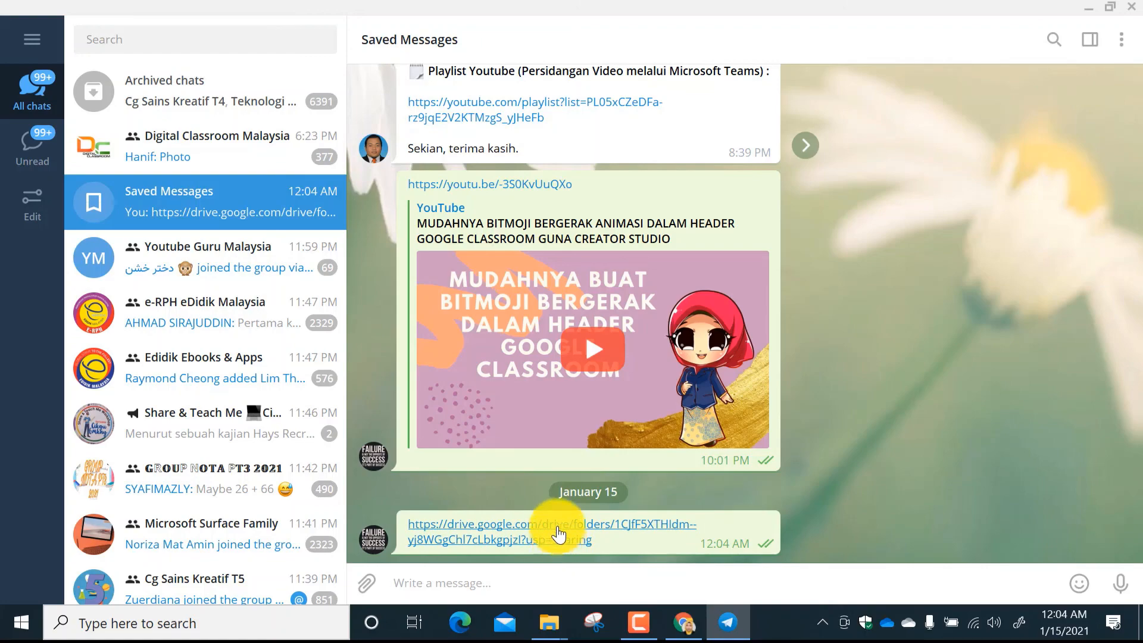
Close Telegram, return to Google Drive in Chrome, and finish sharing the BUKU TEKS SUBTOPIK folder with its link settings as they are.
{"action": "left_click", "coordinate": [1132, 8]}
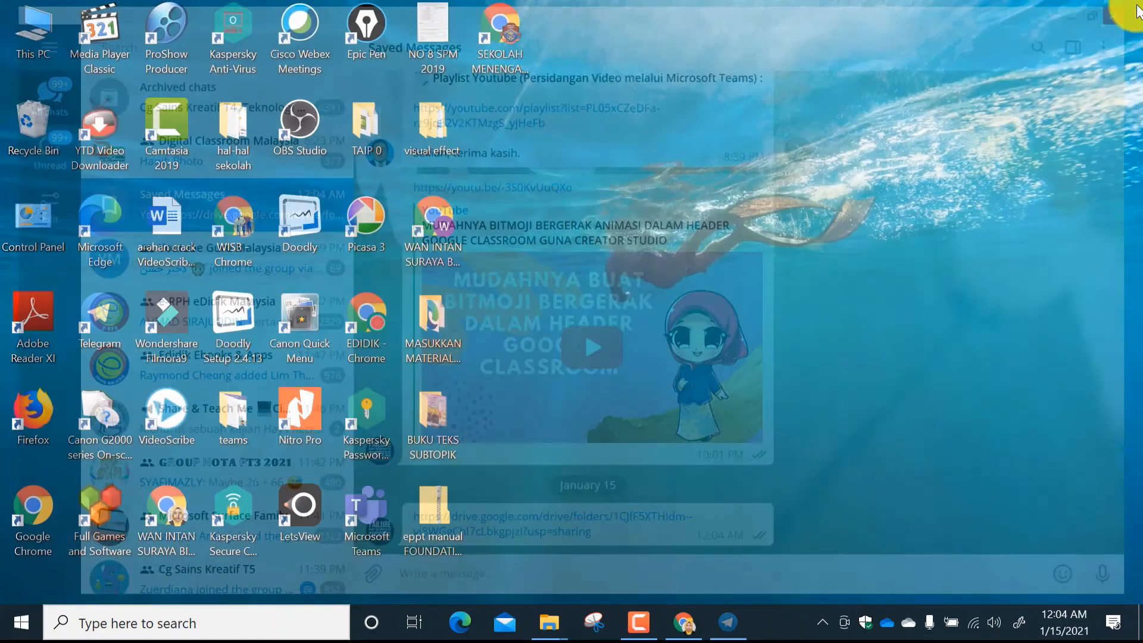
{"action": "left_click", "coordinate": [694, 624]}
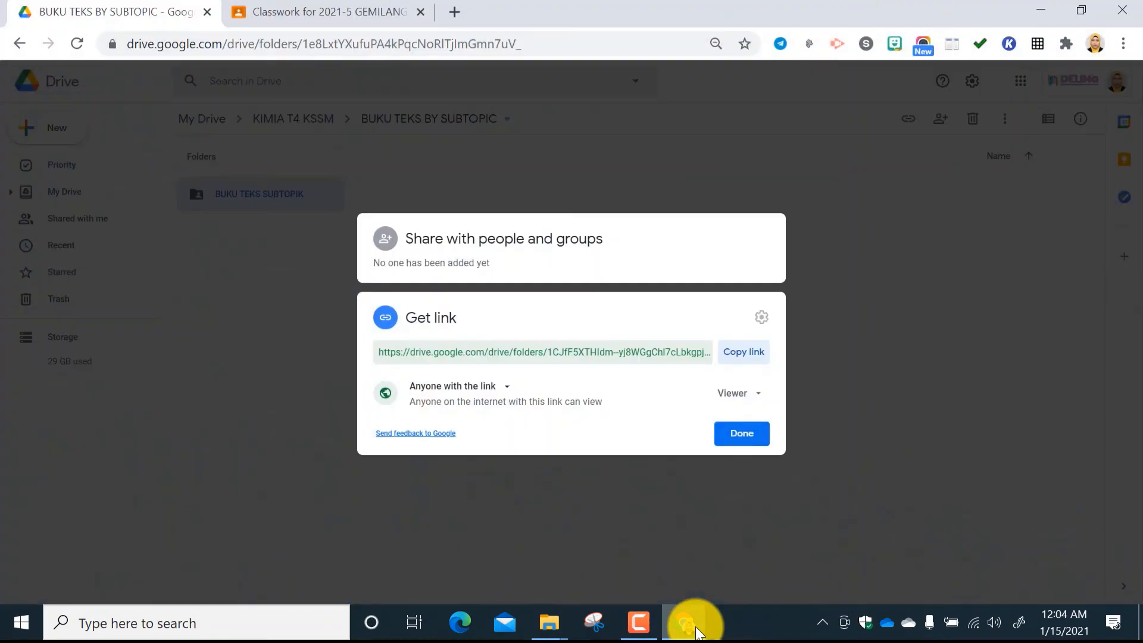
{"action": "left_click", "coordinate": [749, 437]}
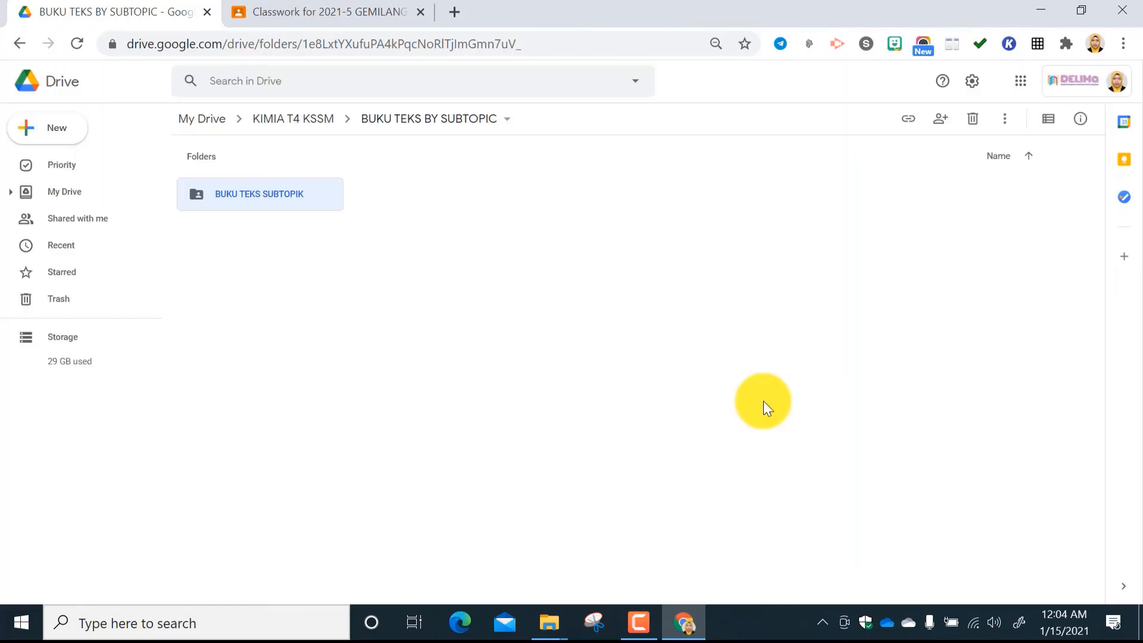
Switch to the 2021-5 GEMILANG class in Google Classroom and view its Grades and Classwork pages, ending on the BUKU TEKS DIGITAL materials.
{"action": "left_click", "coordinate": [271, 16]}
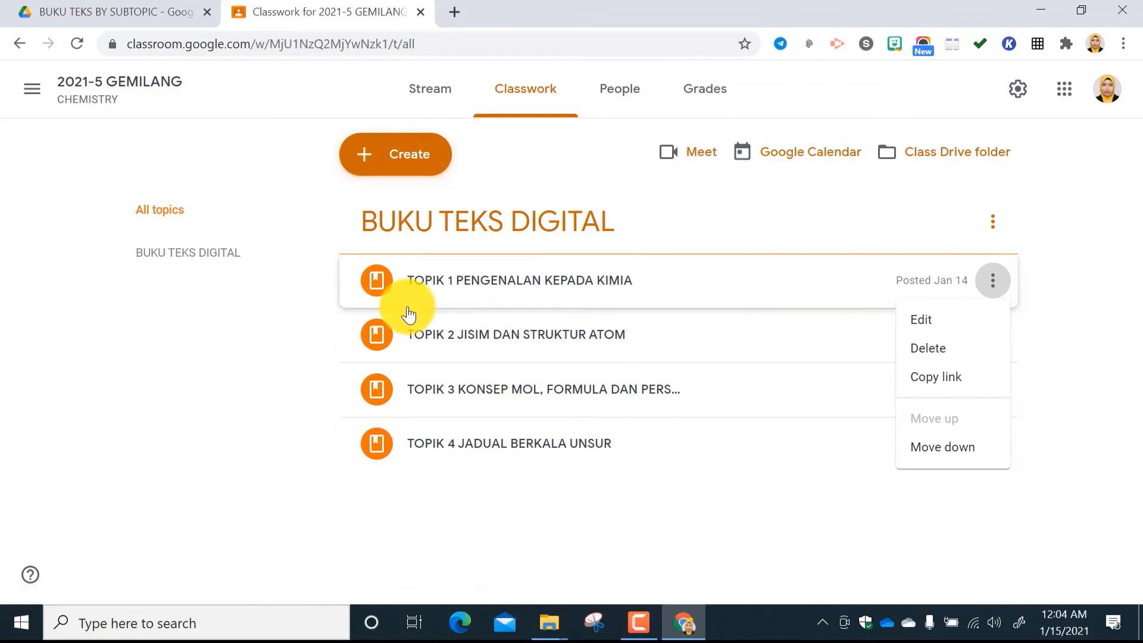
{"action": "left_click", "coordinate": [705, 95]}
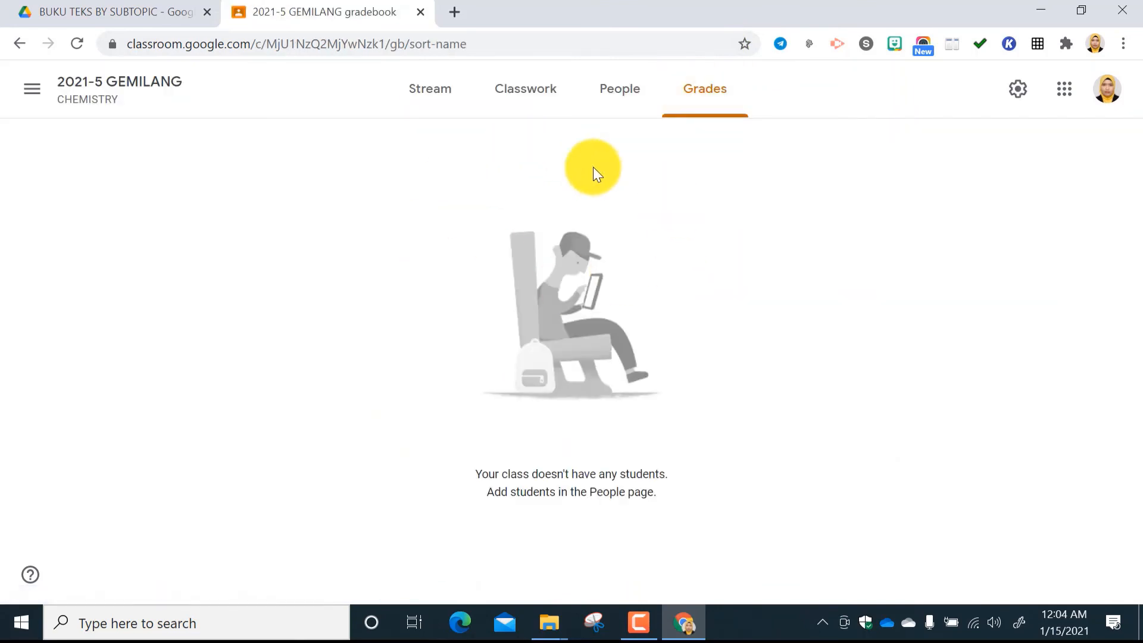
{"action": "left_click", "coordinate": [528, 97]}
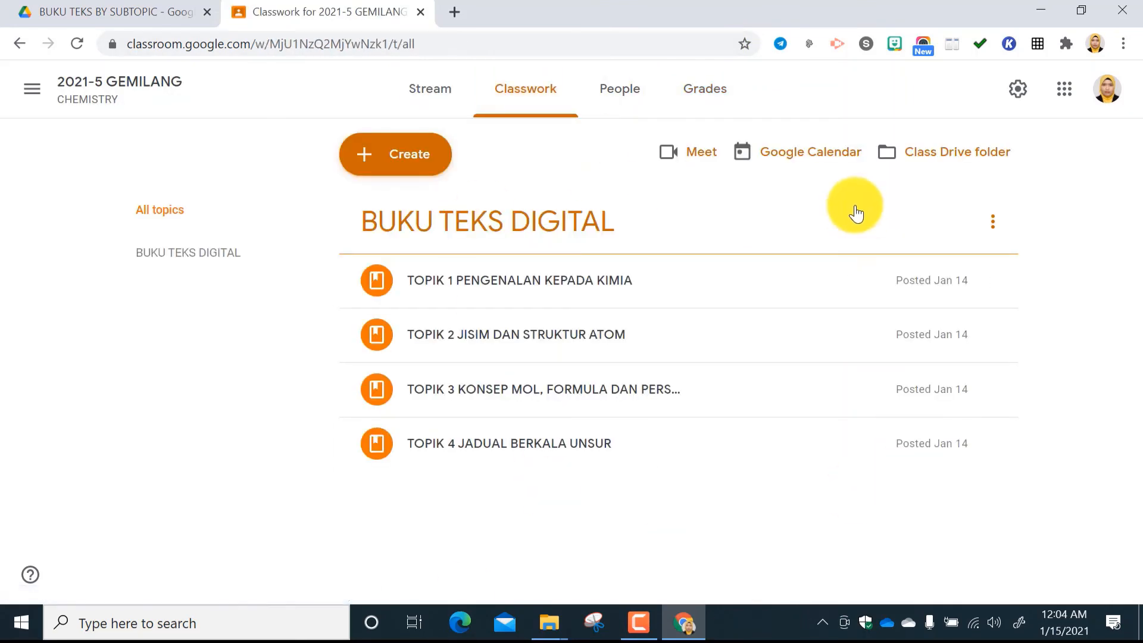
{"action": "left_click", "coordinate": [720, 100]}
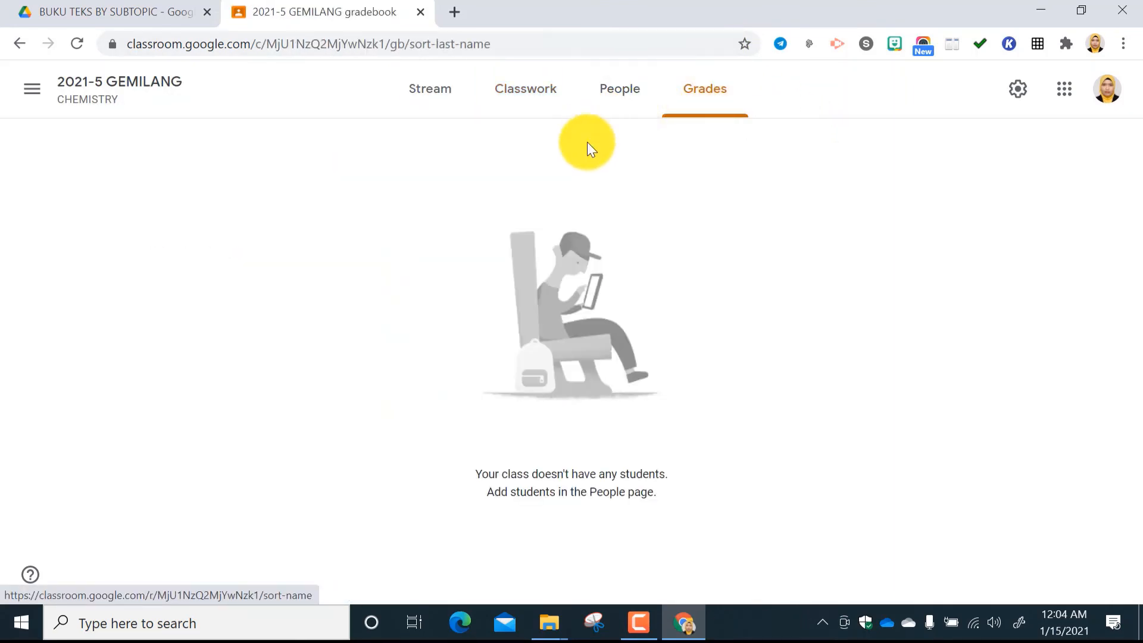
{"action": "left_click", "coordinate": [525, 90]}
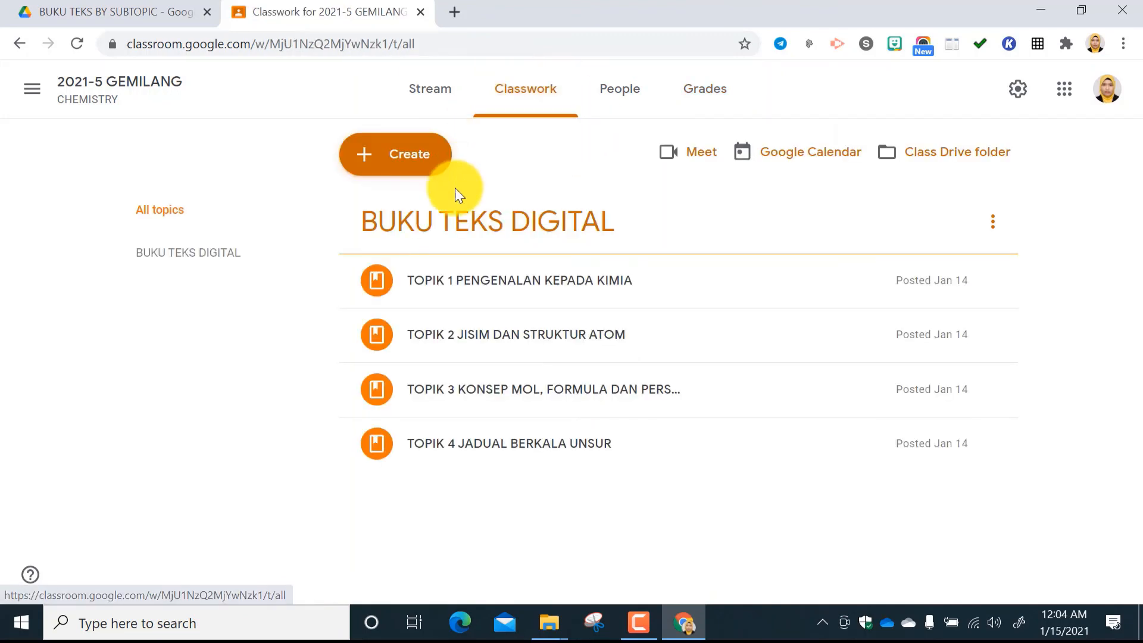